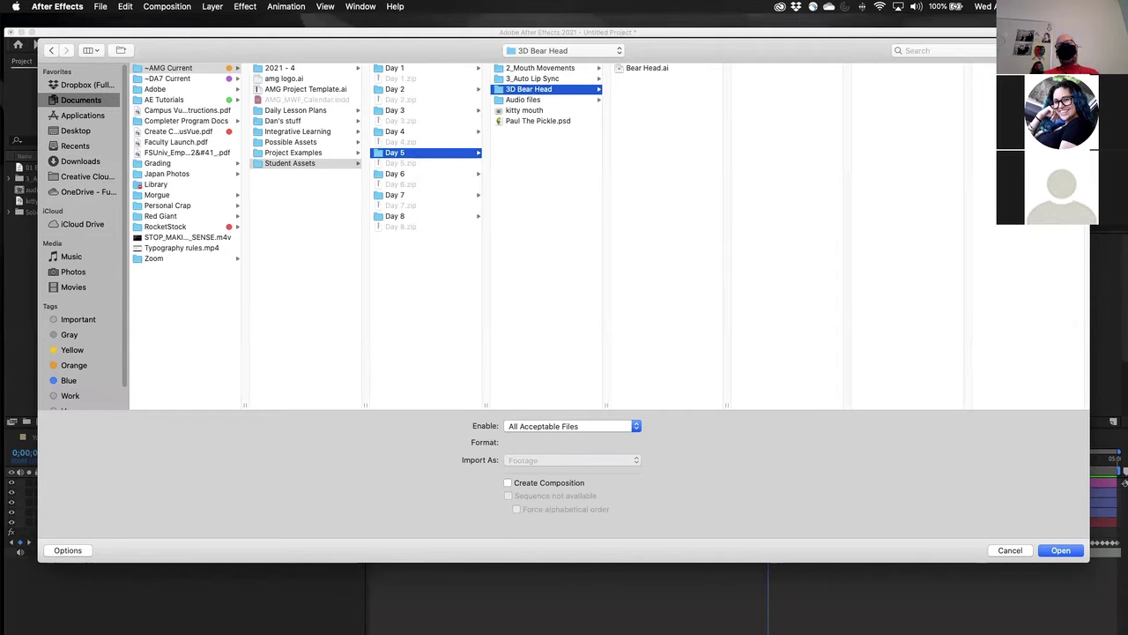
# Import Bear Head.ai as Composition - Retain Layer Sizes.
pyautogui.click(622, 70)
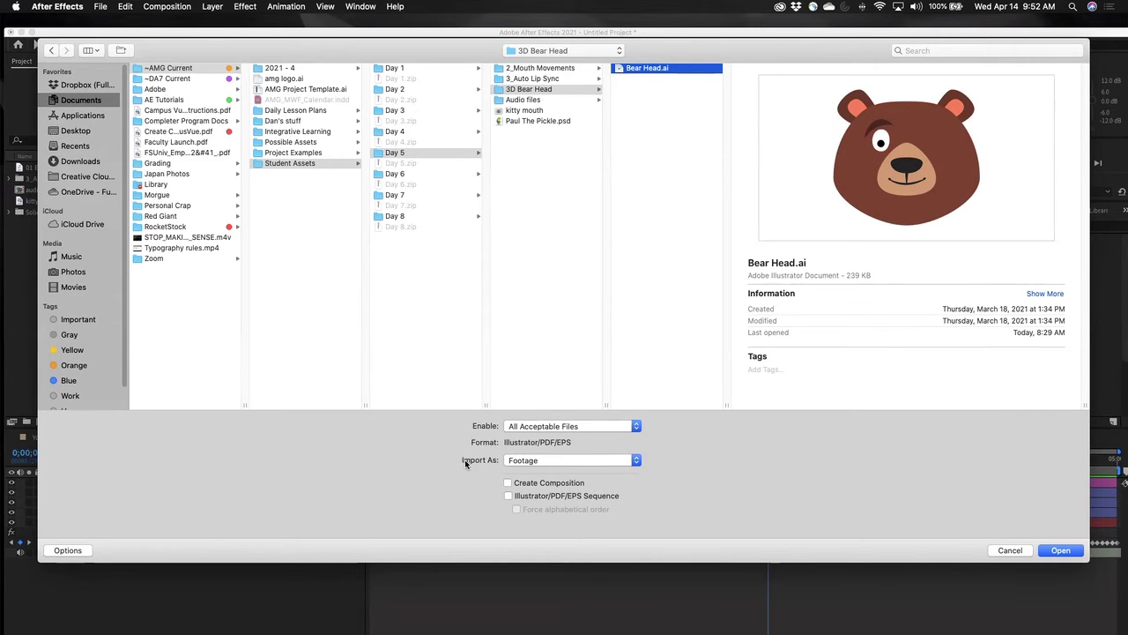
pyautogui.click(530, 462)
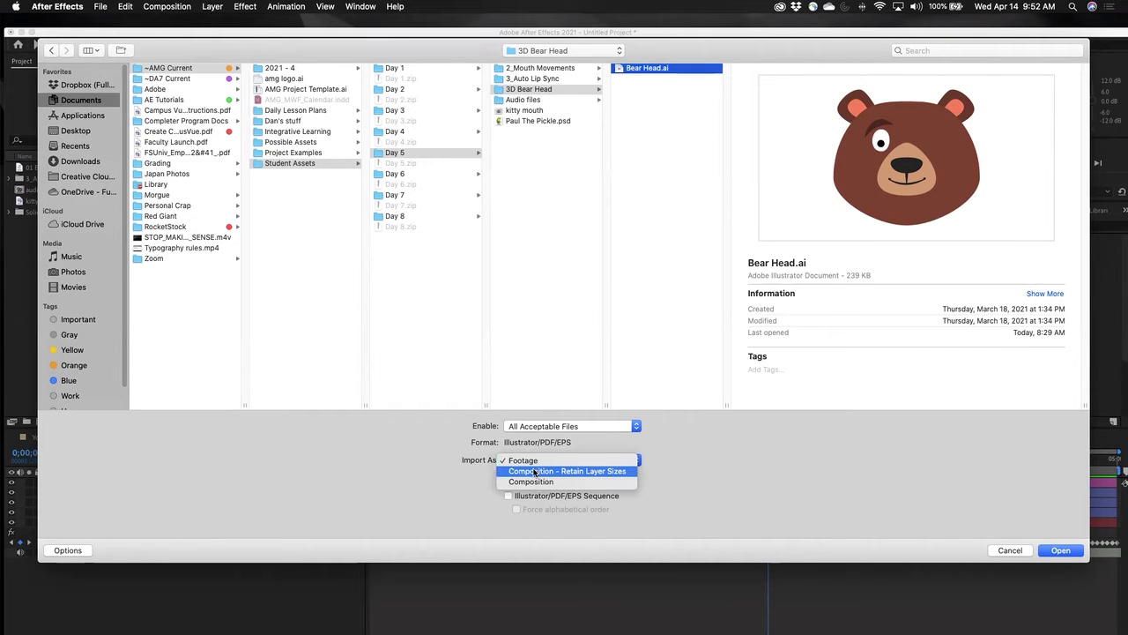
pyautogui.click(533, 471)
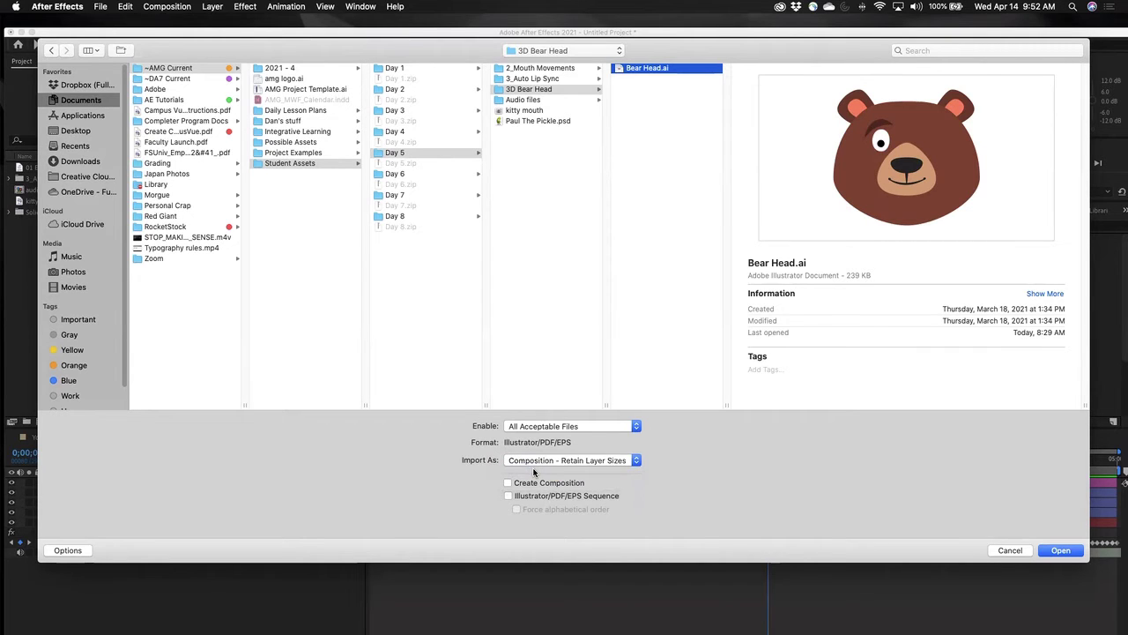
pyautogui.click(1061, 550)
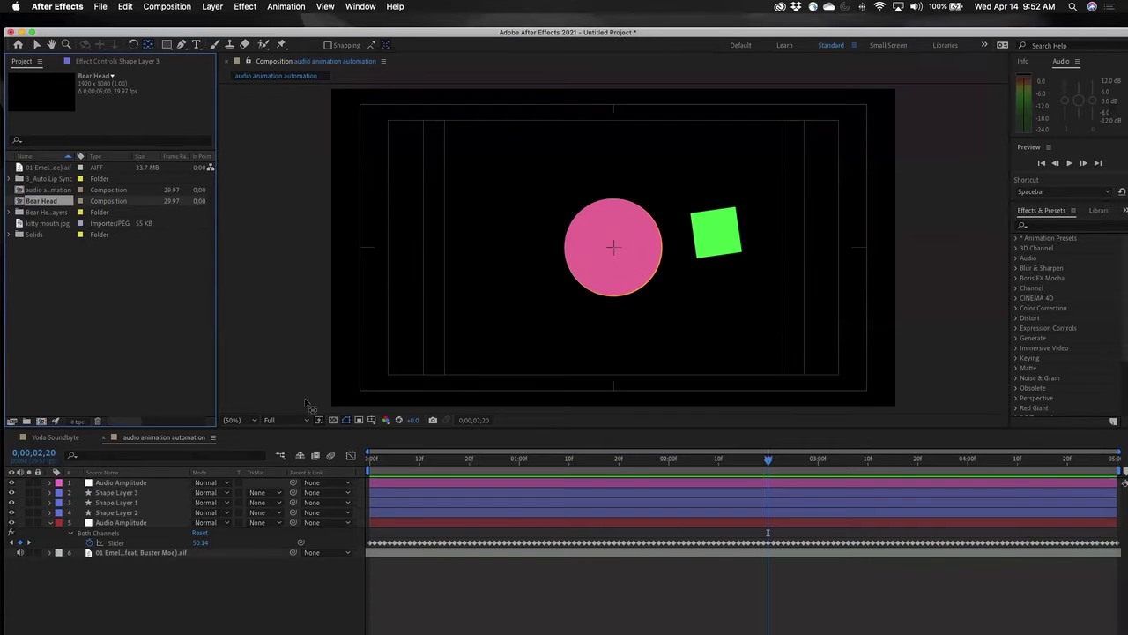
# Open the Bear Head composition, then bring up the bear artwork in Illustrator.
pyautogui.doubleClick(19, 202)
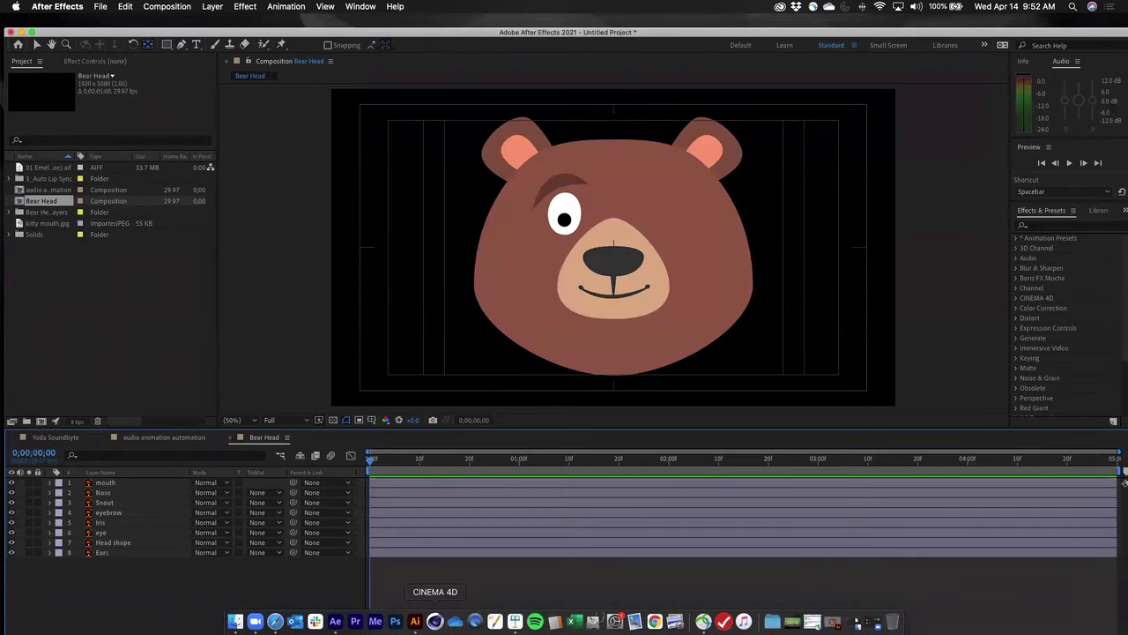
pyautogui.click(415, 621)
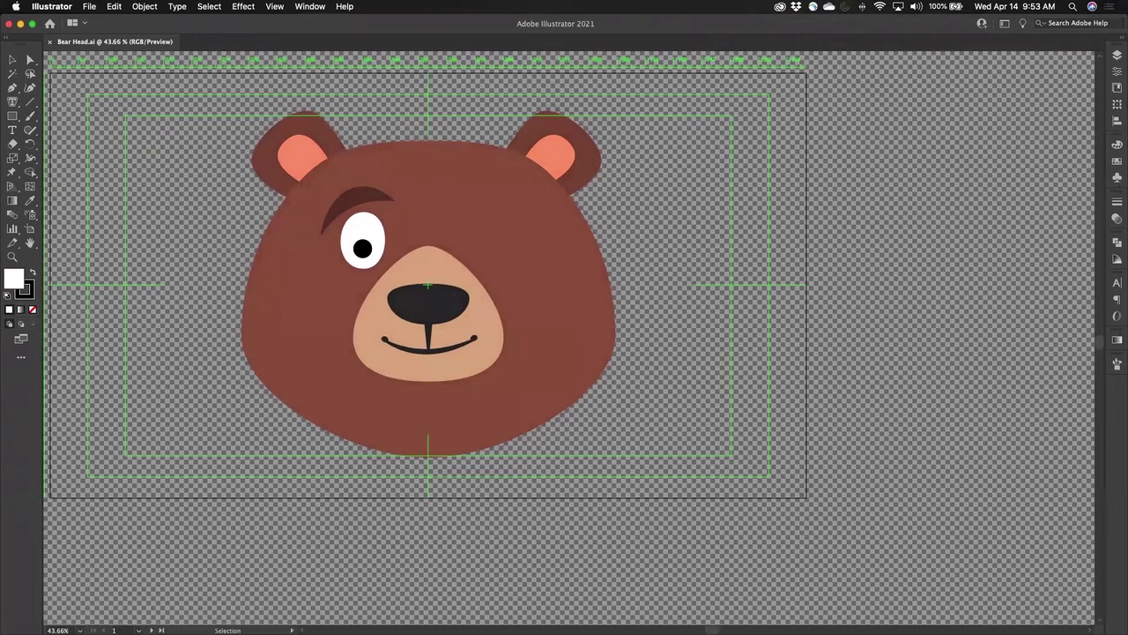
# Fit the bear artboard to the window and show the Layers panel with its eight layers.
pyautogui.press('super+0')
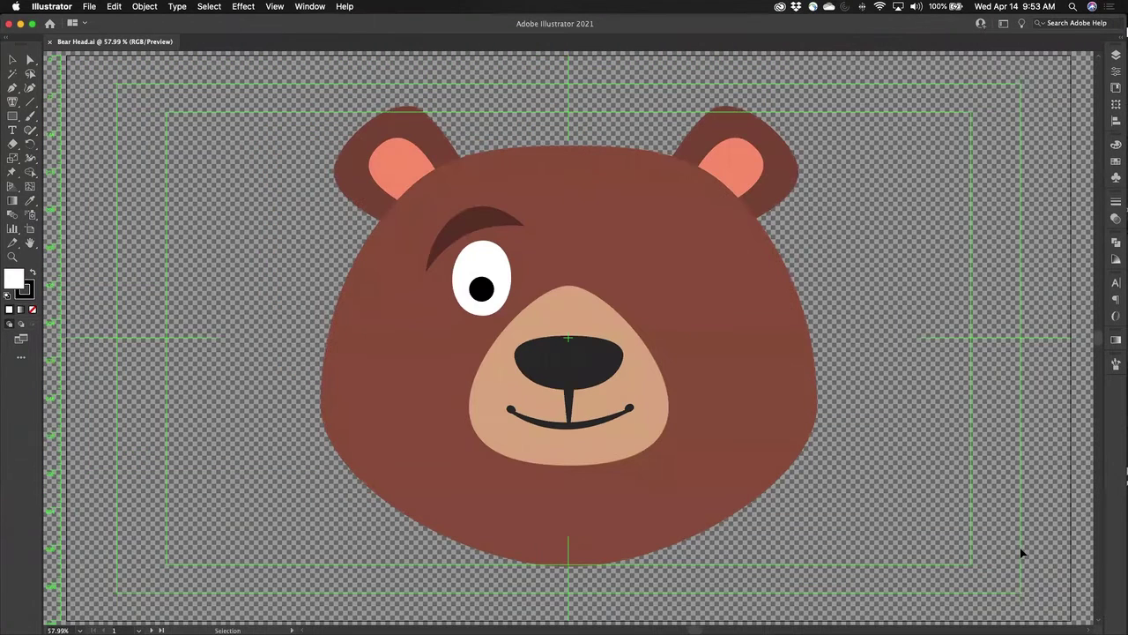
pyautogui.click(1116, 55)
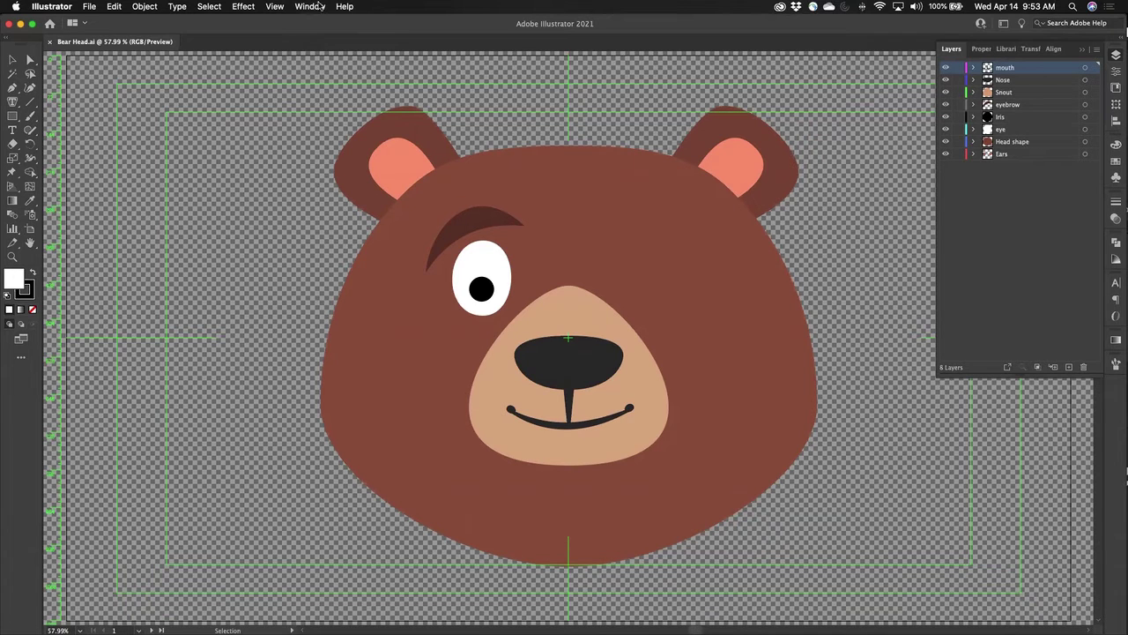
# View the bear artwork in Outline mode, return to Preview, and minimize Illustrator.
pyautogui.click(274, 6)
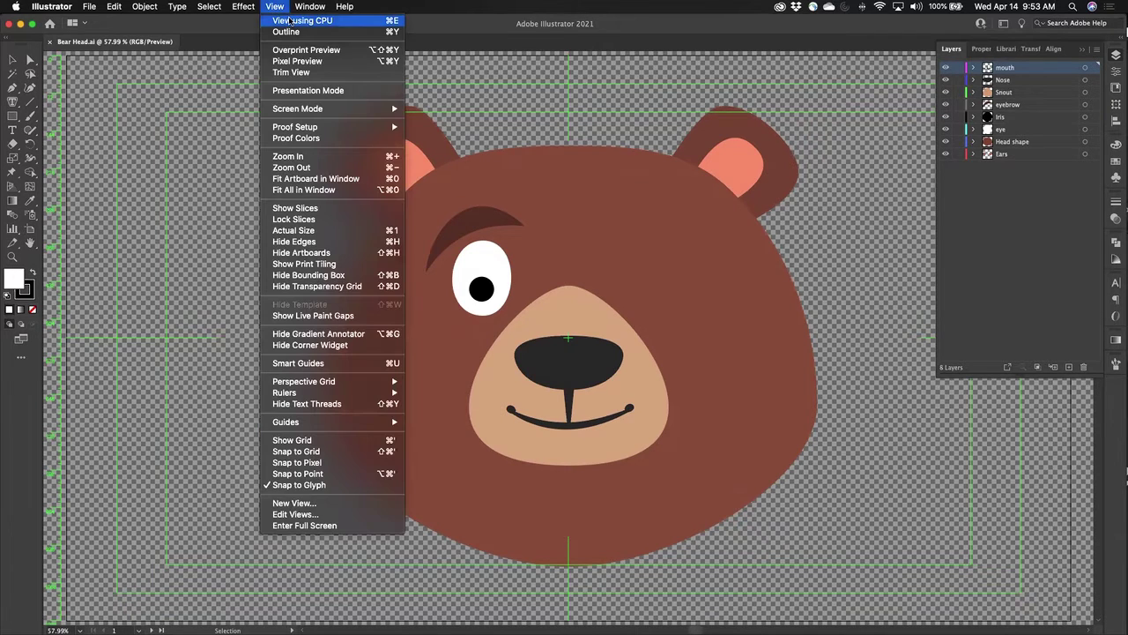
pyautogui.click(288, 32)
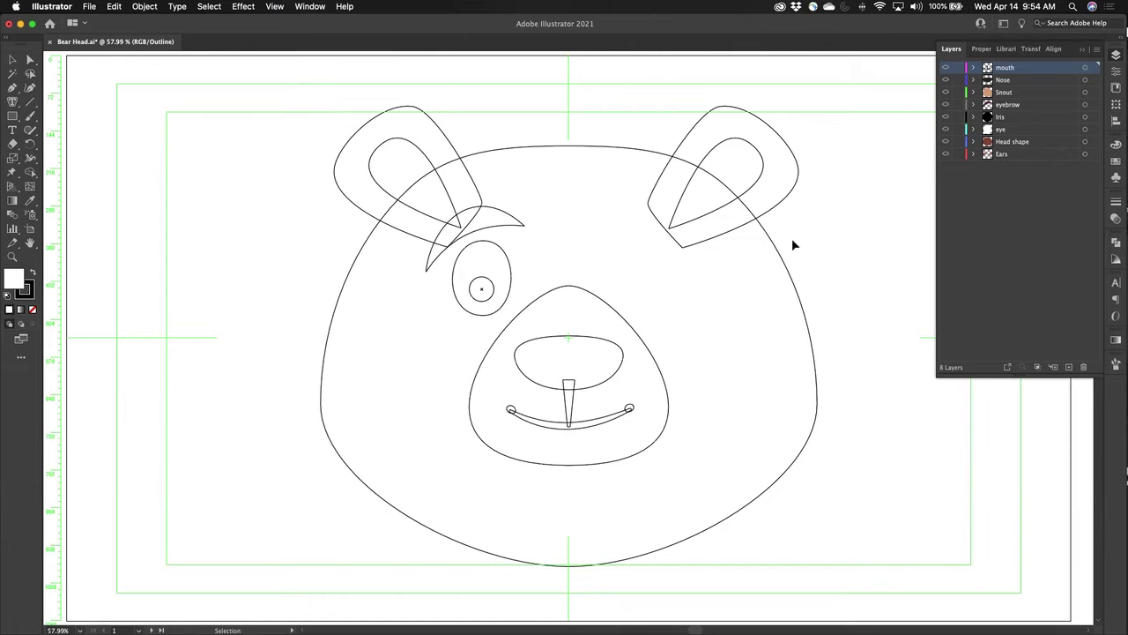
pyautogui.click(283, 7)
pyautogui.click(290, 33)
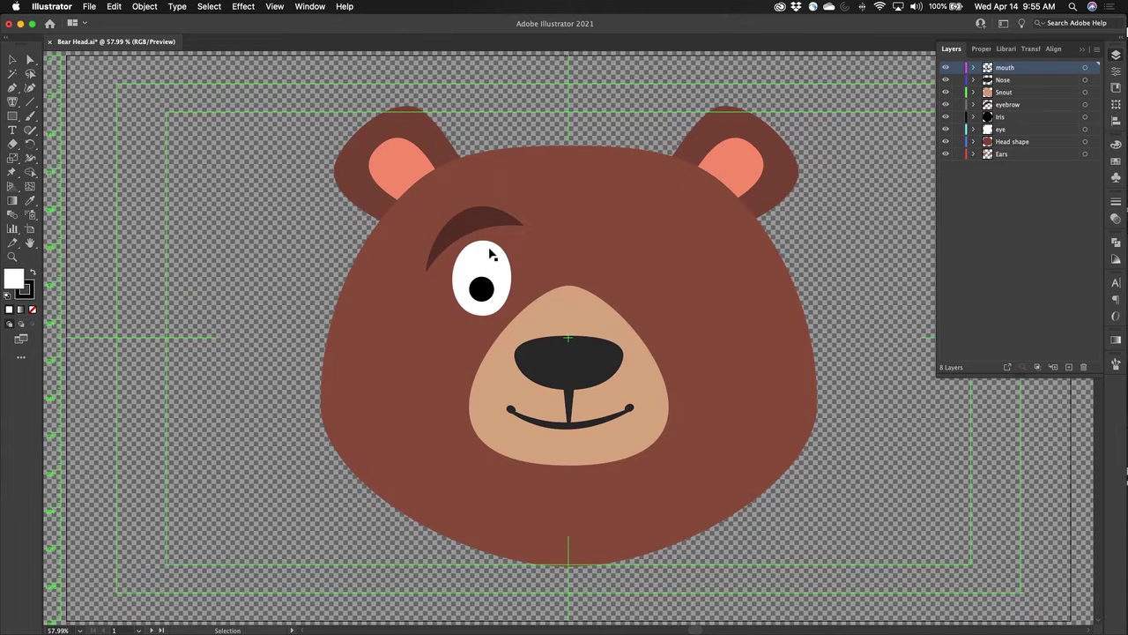
pyautogui.click(21, 23)
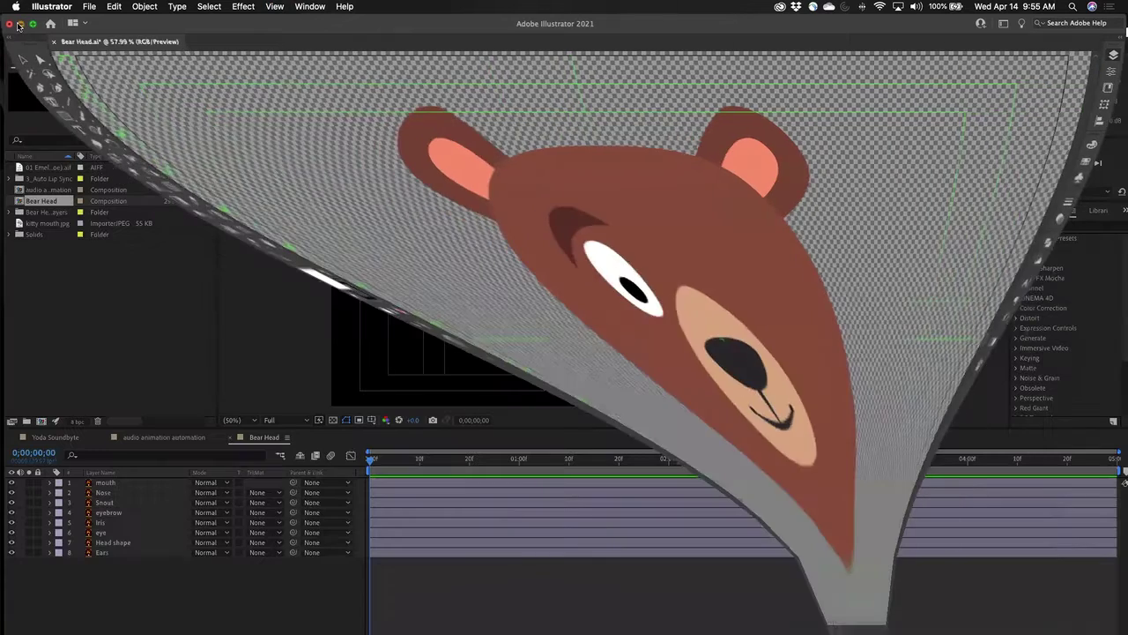
# Back in After Effects, move the current time to 0;00;01;00.
pyautogui.click(201, 33)
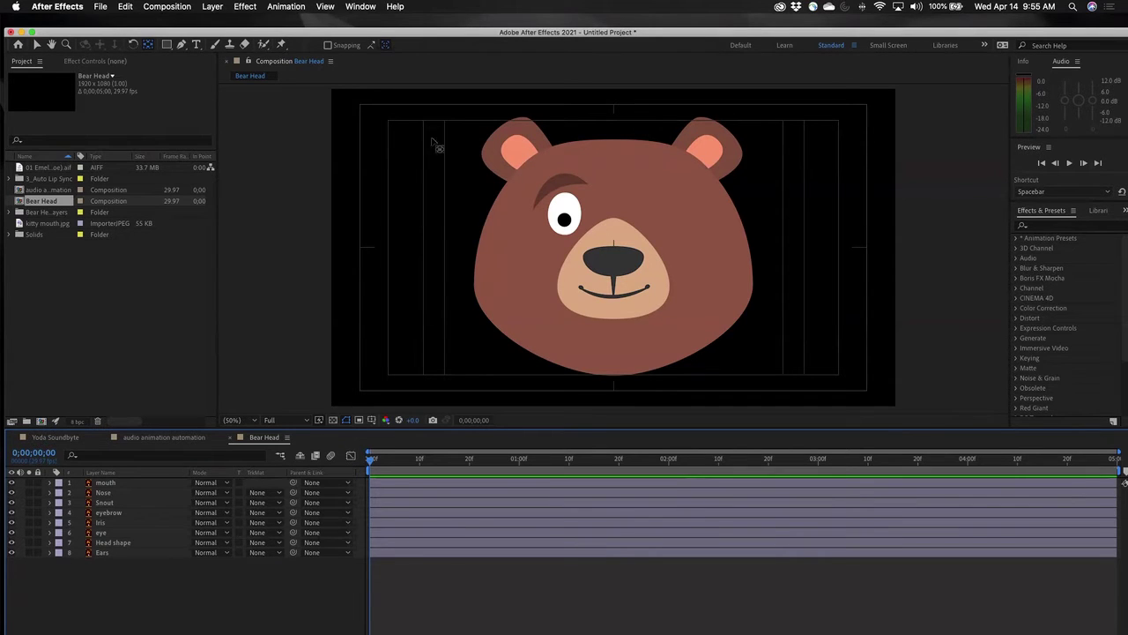
pyautogui.moveTo(371, 459); pyautogui.dragTo(520, 489)
# Toggle the iris and eye layers' visibility to identify the pupil and eye white.
pyautogui.click(11, 523)
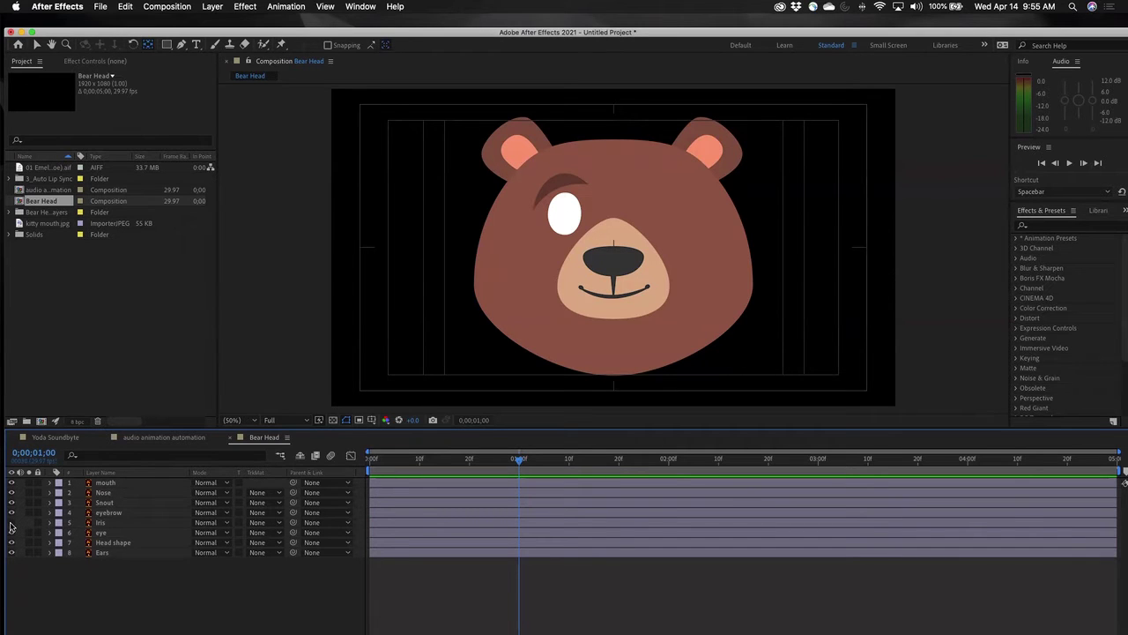
pyautogui.click(10, 522)
pyautogui.click(10, 534)
pyautogui.click(11, 534)
pyautogui.click(11, 534)
pyautogui.click(11, 533)
pyautogui.click(10, 533)
pyautogui.click(11, 533)
# Select the eye layer and reveal its Scale property.
pyautogui.click(112, 543)
pyautogui.click(102, 533)
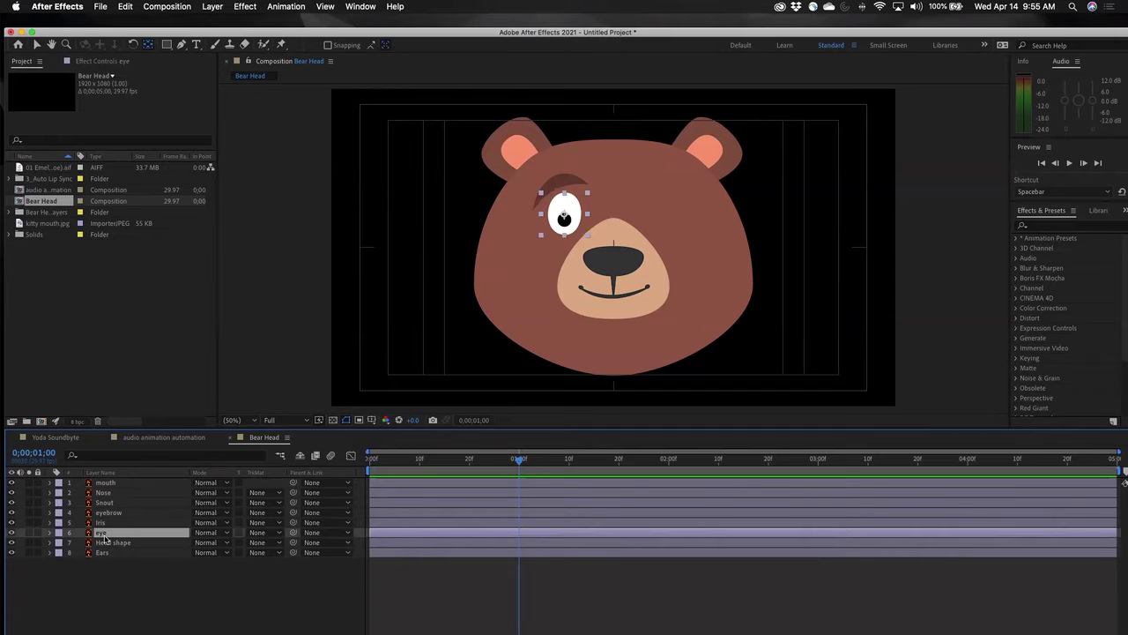
pyautogui.press('s')
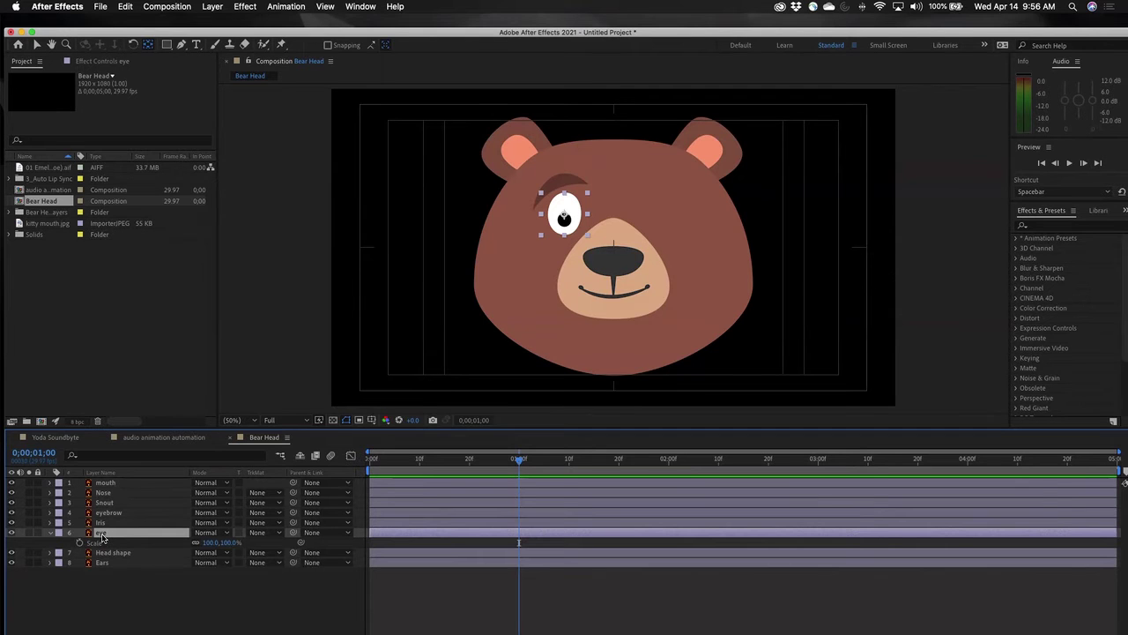
# Unlink the eye's Scale proportions and set a 100,100% Scale keyframe at one second.
pyautogui.click(194, 544)
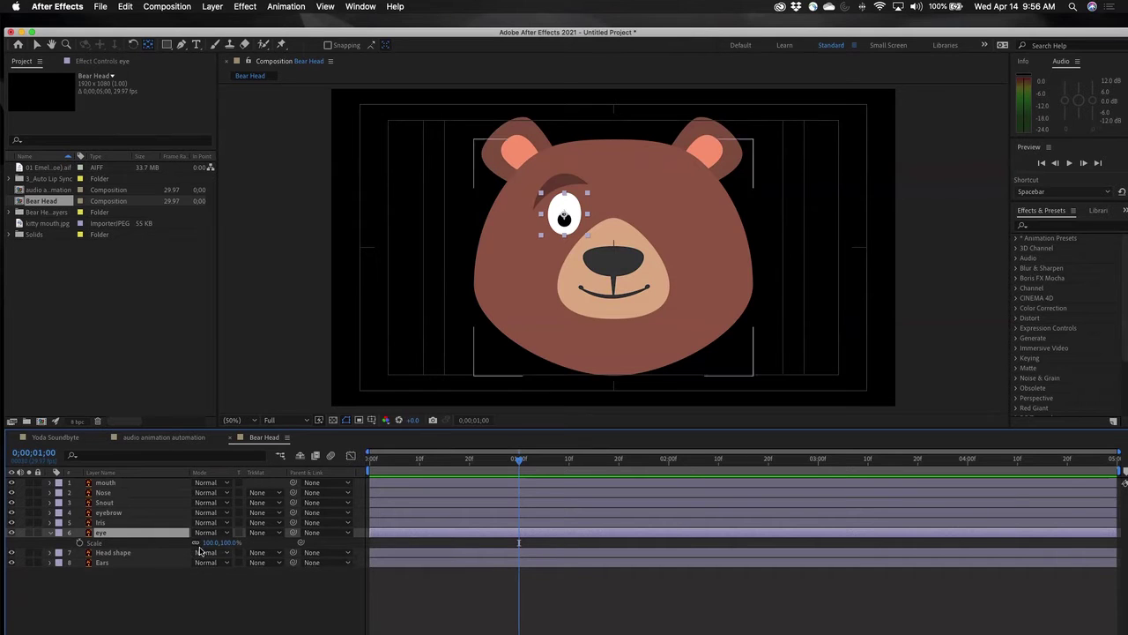
pyautogui.moveTo(235, 621)
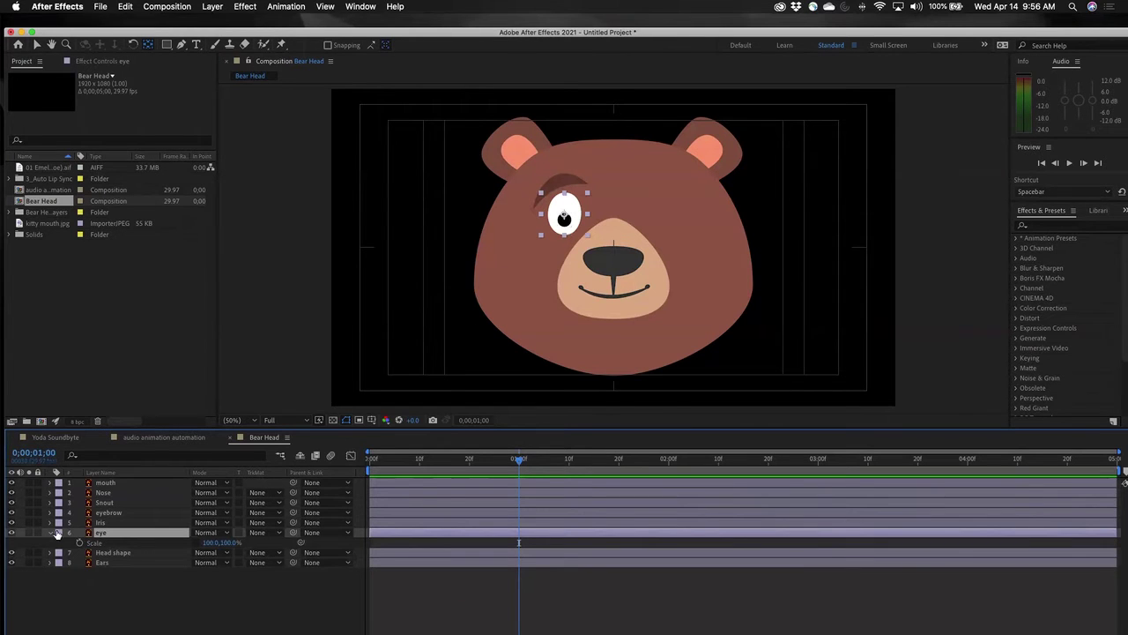
pyautogui.click(78, 542)
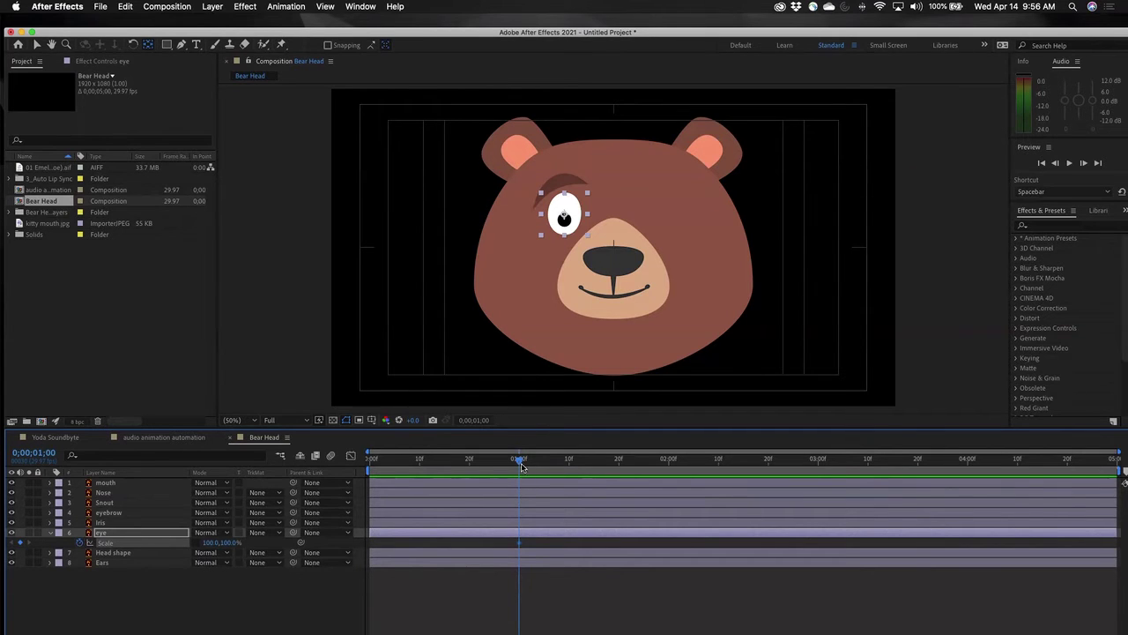
pyautogui.moveTo(519, 460); pyautogui.dragTo(534, 462)
pyautogui.moveTo(208, 547); pyautogui.dragTo(228, 549)
pyautogui.moveTo(210, 543)
pyautogui.mouseDown()
pyautogui.moveTo(222, 543)
pyautogui.moveTo(212, 543)
pyautogui.mouseUp()
# Key the eye's Scale height to 0% at 1;03 and back to 100% at 1;06.
pyautogui.click(229, 543)
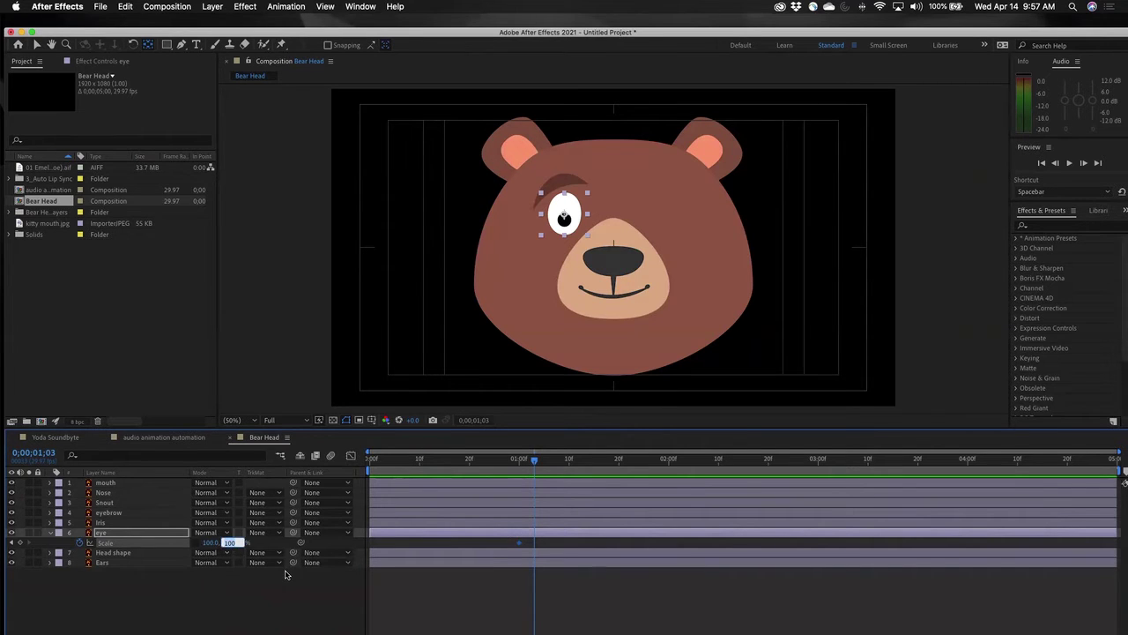
pyautogui.write('0')
pyautogui.press('Return')
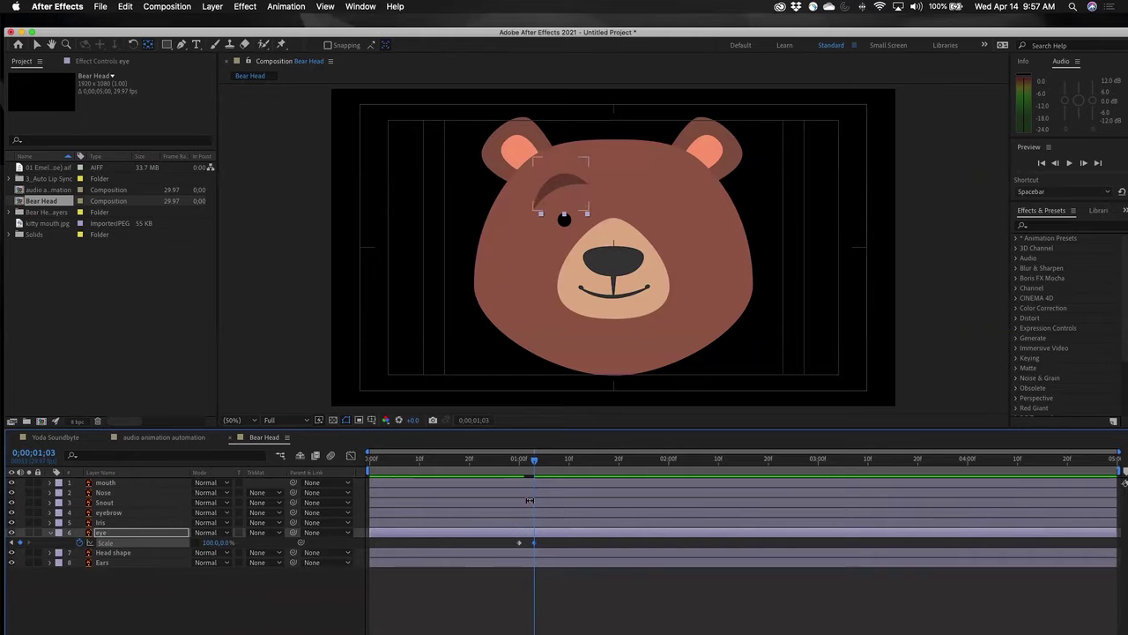
pyautogui.moveTo(535, 460); pyautogui.dragTo(551, 462)
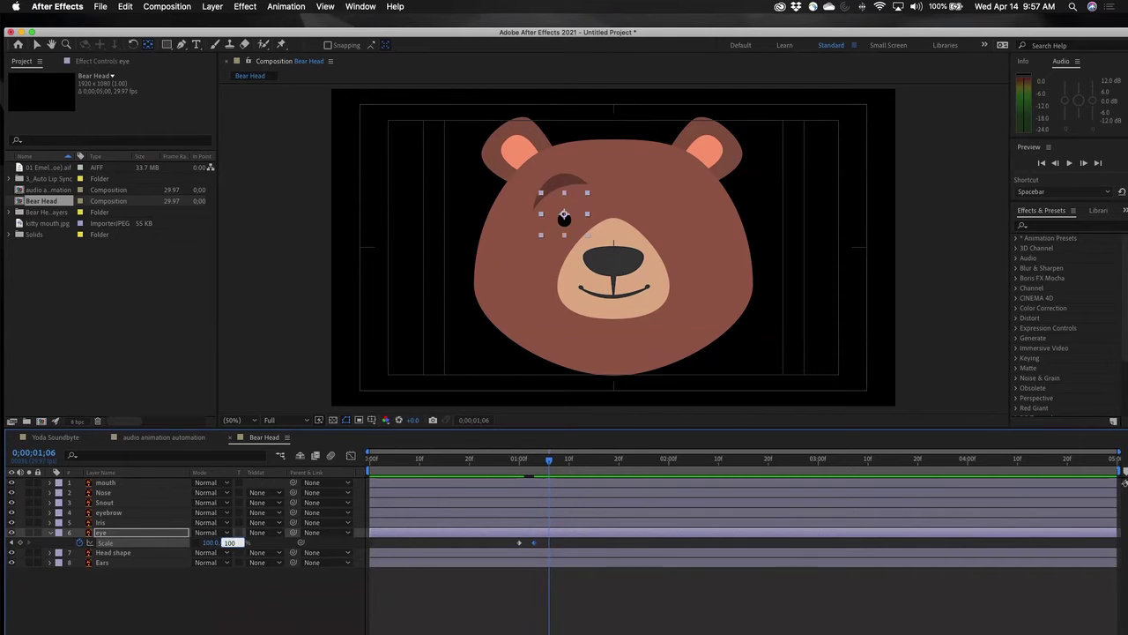
pyautogui.press('Return')
# Copy the three blink keyframes and paste them at 0;00;02;15.
pyautogui.click(599, 598)
pyautogui.moveTo(566, 540); pyautogui.dragTo(507, 545)
pyautogui.moveTo(655, 621)
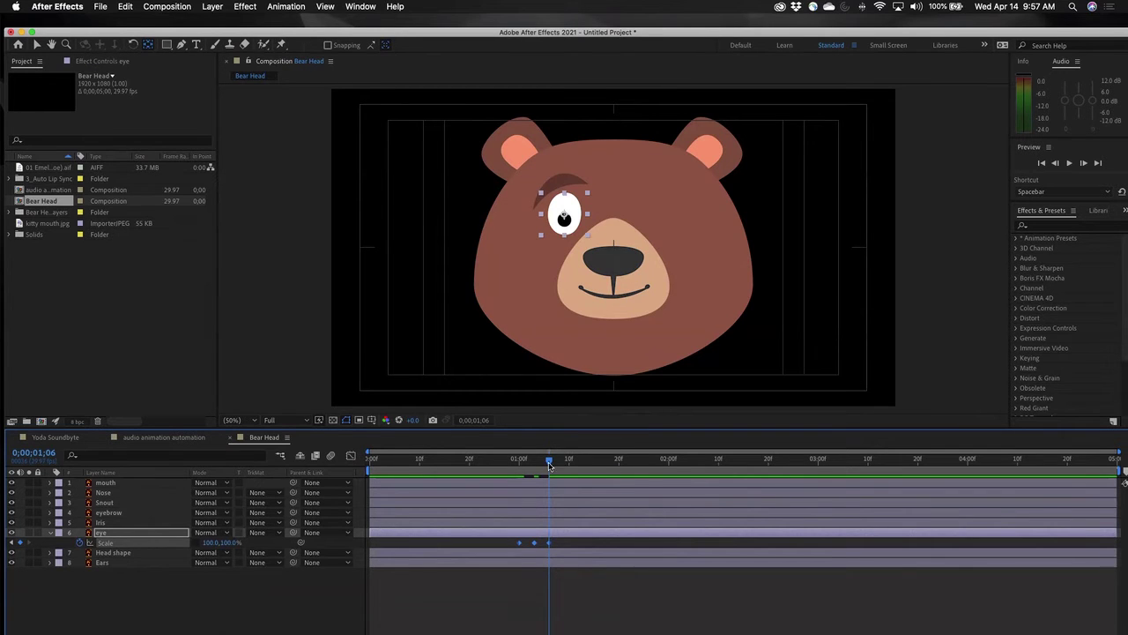
pyautogui.moveTo(546, 465); pyautogui.dragTo(745, 491)
pyautogui.moveTo(892, 621)
pyautogui.press('super+v')
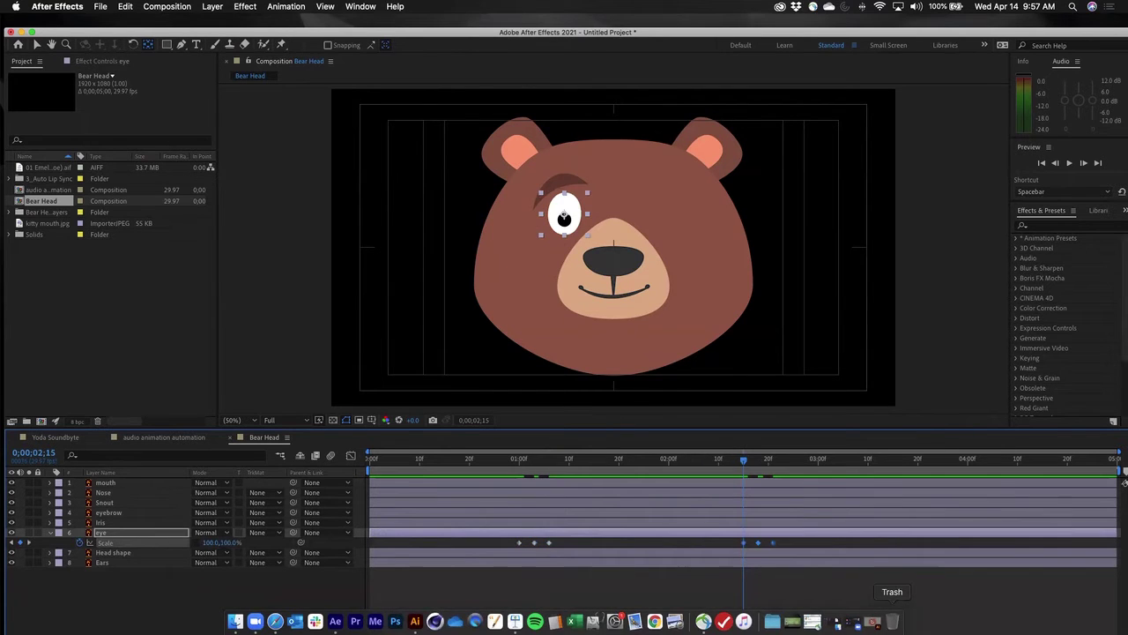
pyautogui.click(880, 597)
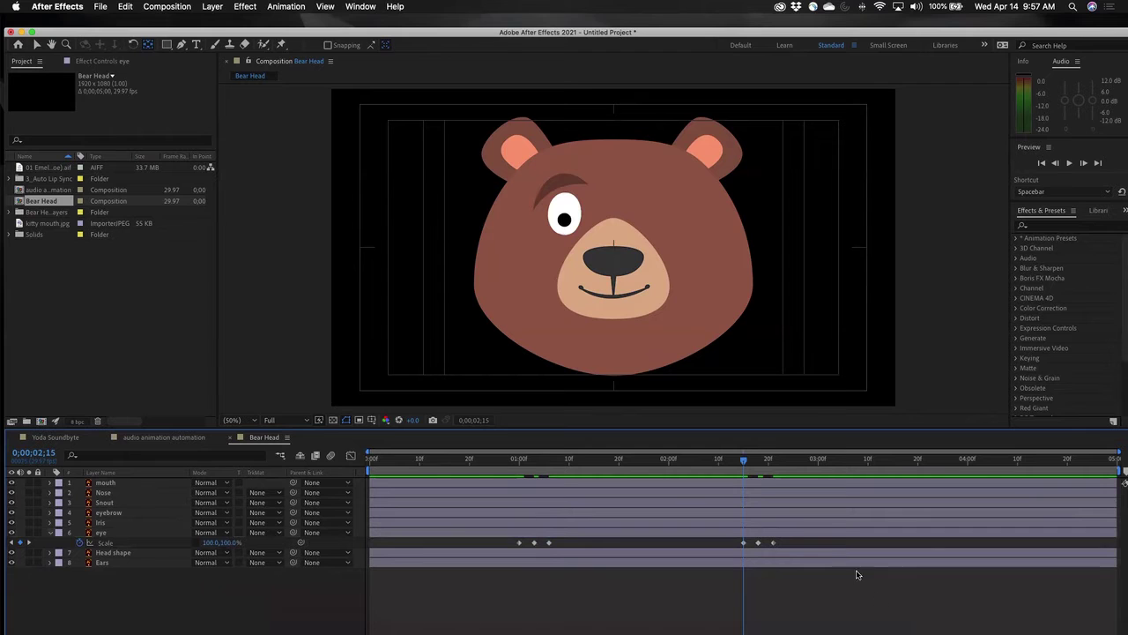
pyautogui.moveTo(743, 460); pyautogui.dragTo(224, 483)
pyautogui.press('space')
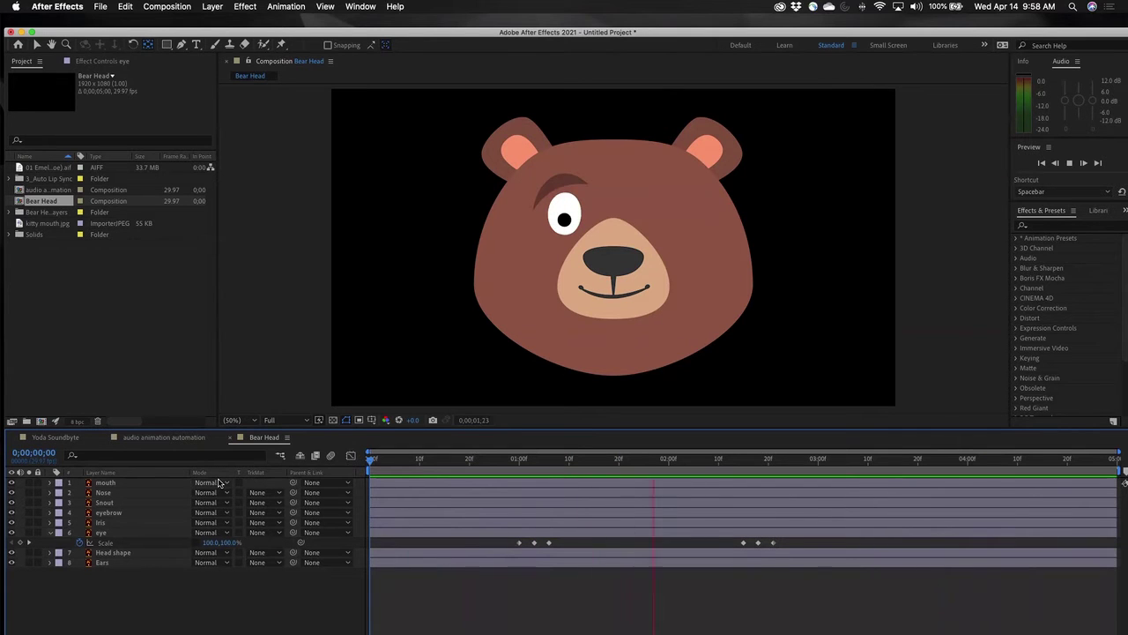
pyautogui.press('space')
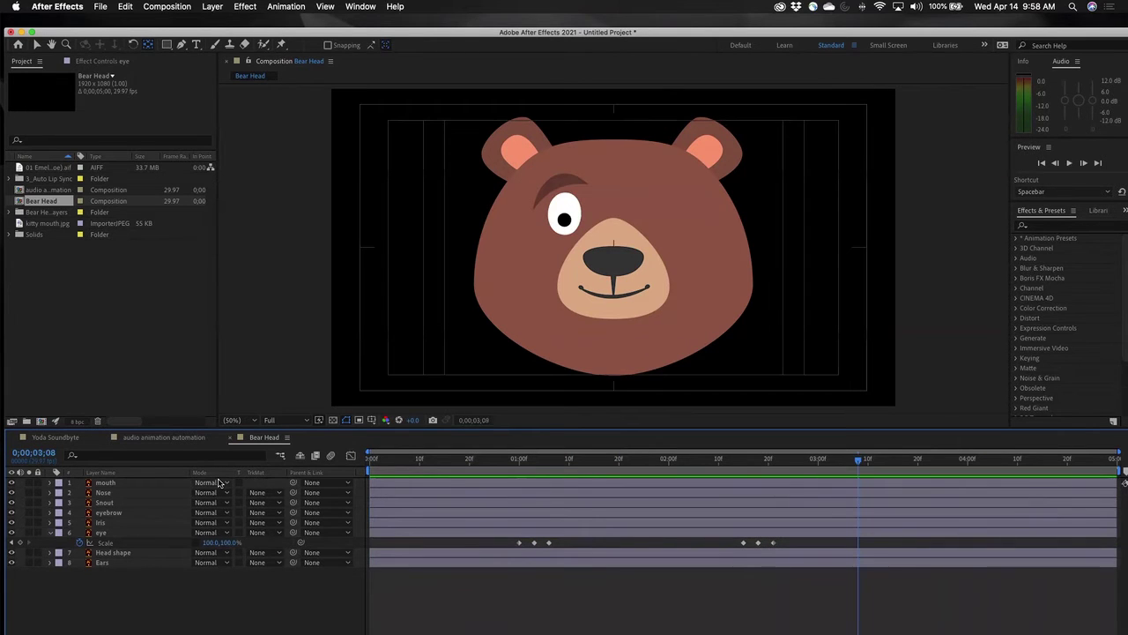
pyautogui.moveTo(860, 459); pyautogui.dragTo(753, 459)
pyautogui.moveTo(668, 459); pyautogui.dragTo(646, 500)
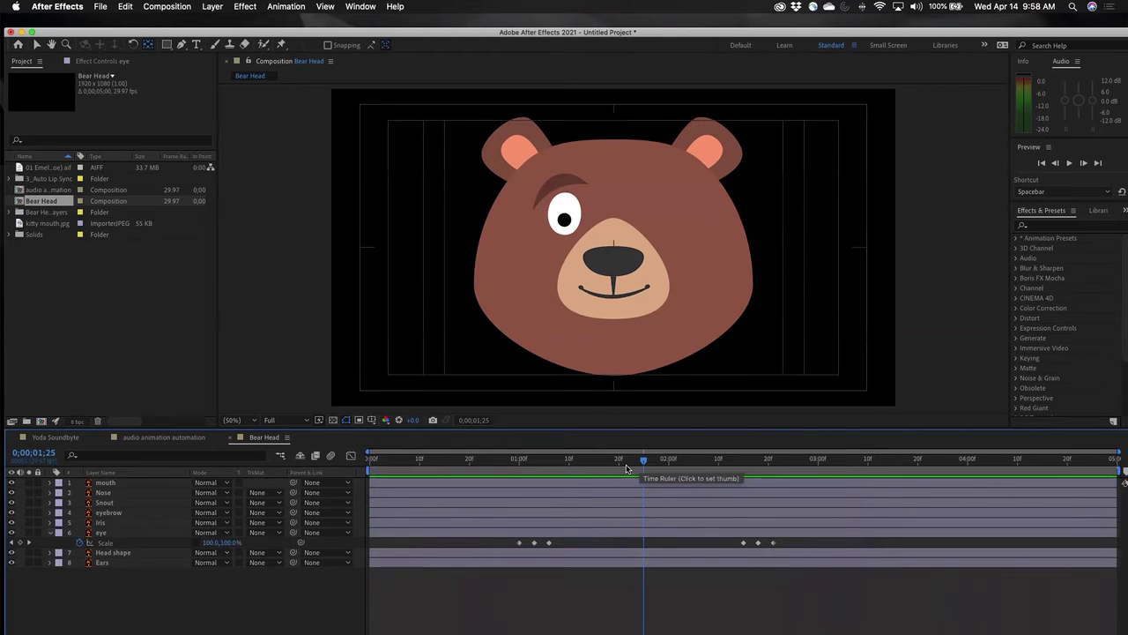
pyautogui.moveTo(644, 459); pyautogui.dragTo(817, 515)
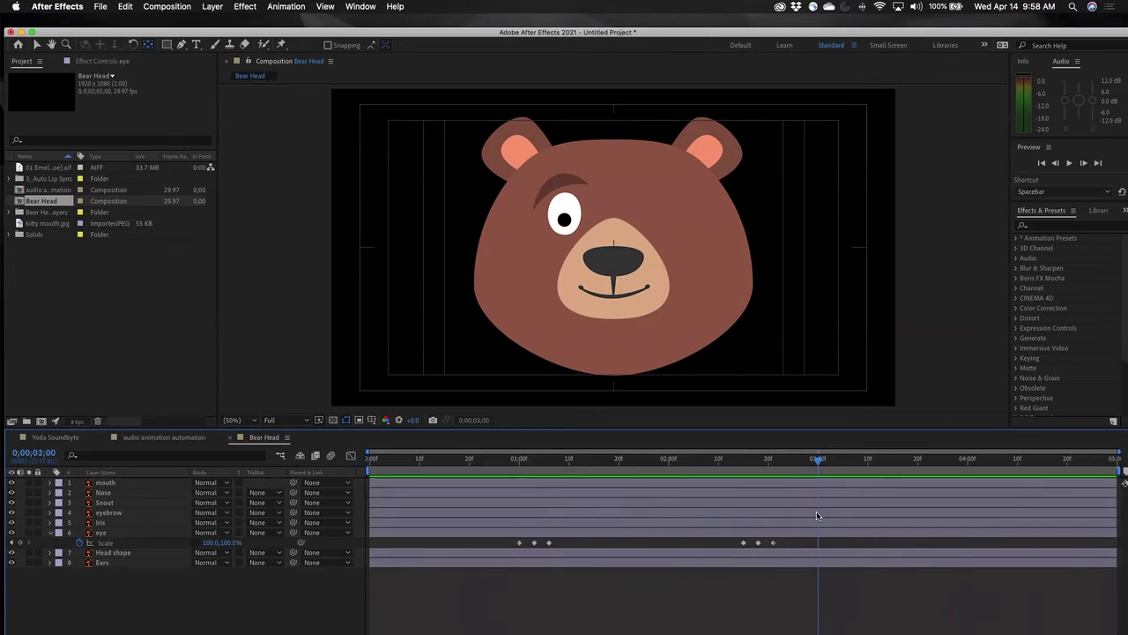
pyautogui.click(397, 562)
pyautogui.click(109, 540)
pyautogui.click(104, 524)
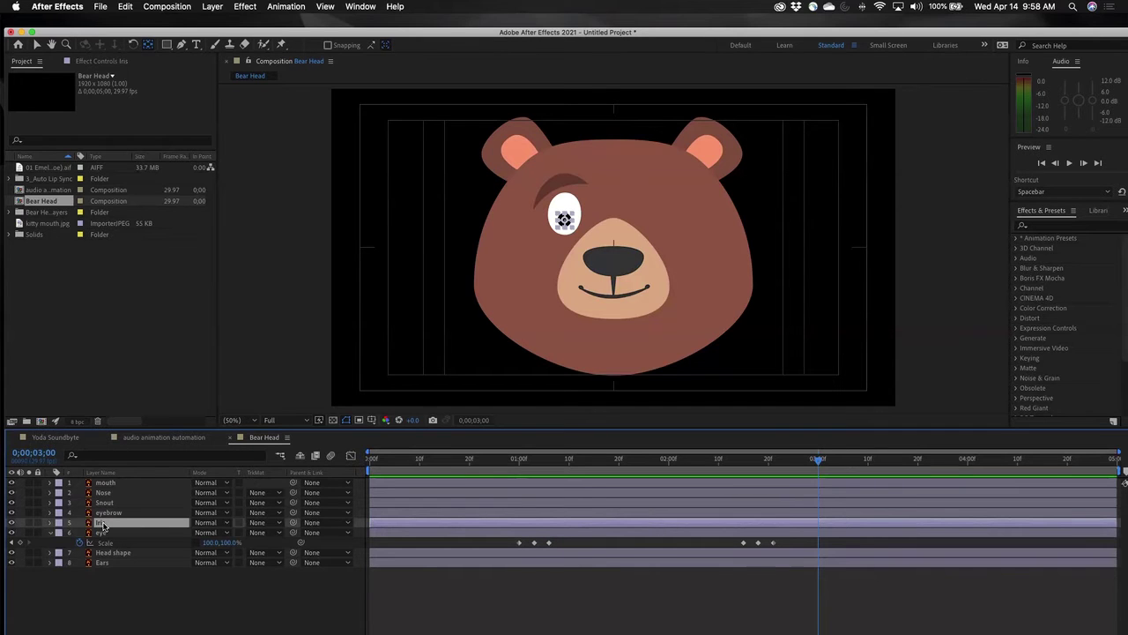
# Keyframe the iris Position at 3;00 and move the iris up at 3;15.
pyautogui.press('p')
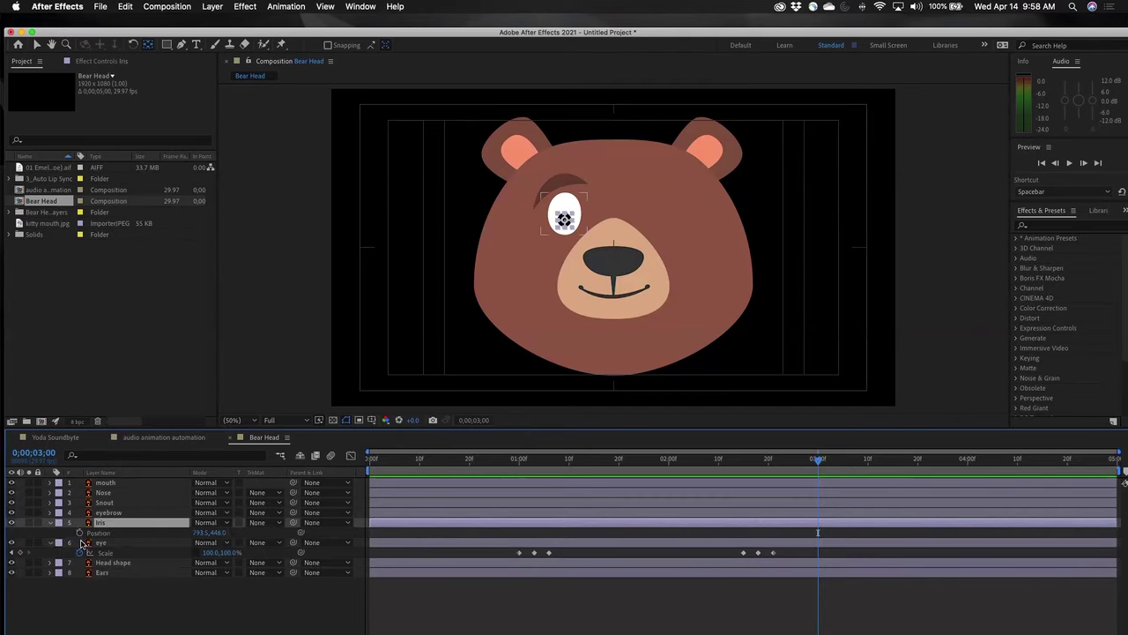
pyautogui.click(80, 533)
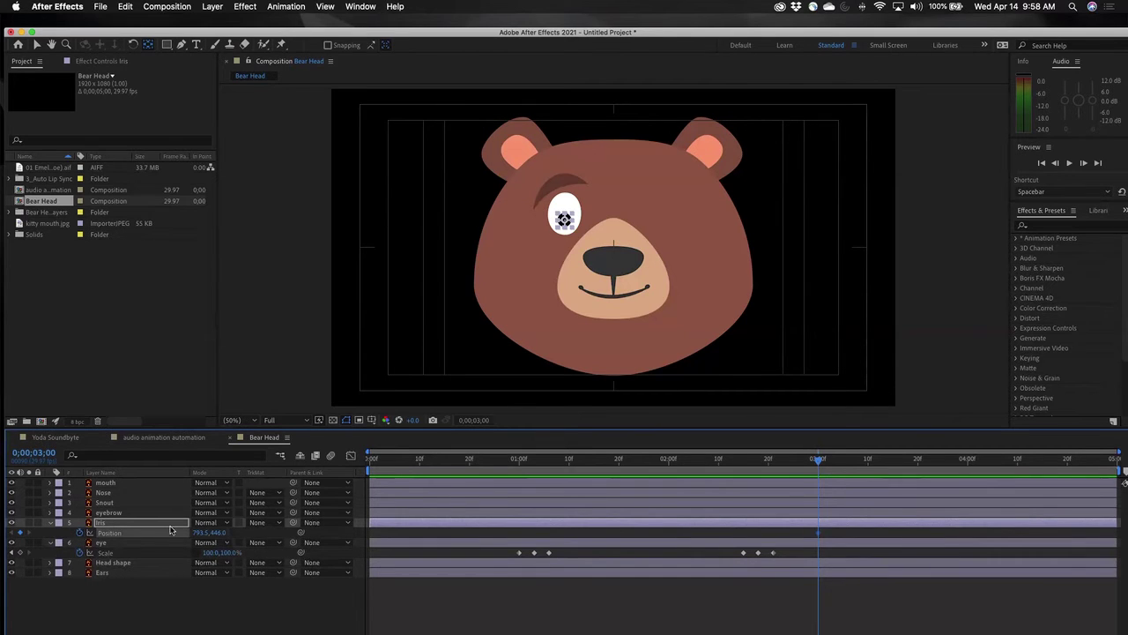
pyautogui.moveTo(820, 460); pyautogui.dragTo(894, 466)
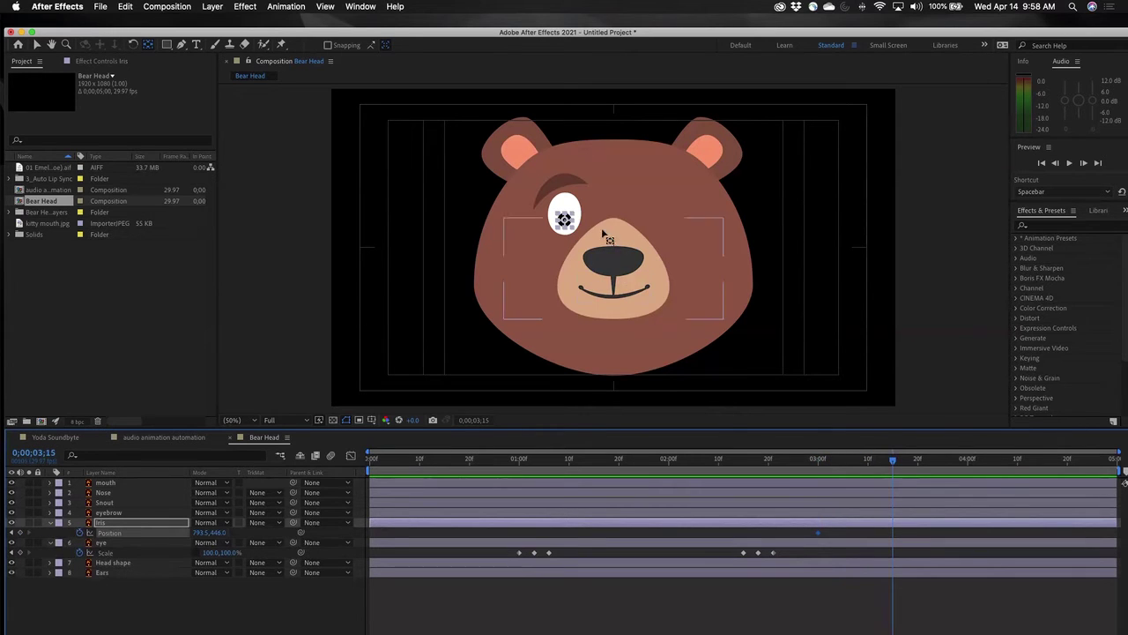
pyautogui.click(36, 44)
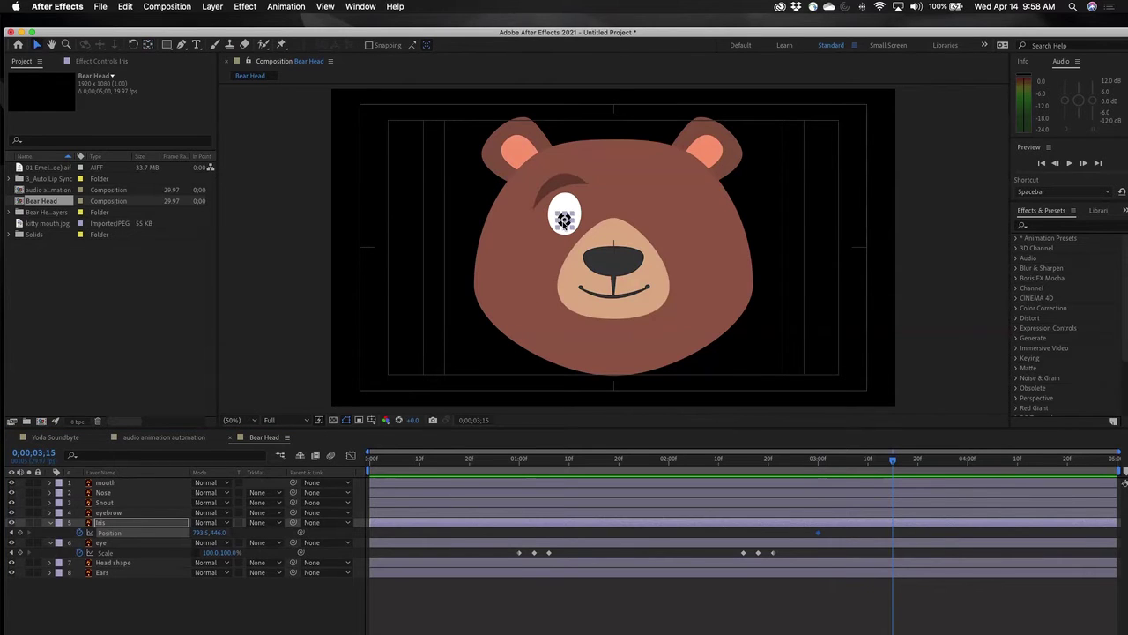
pyautogui.moveTo(565, 219); pyautogui.dragTo(564, 201)
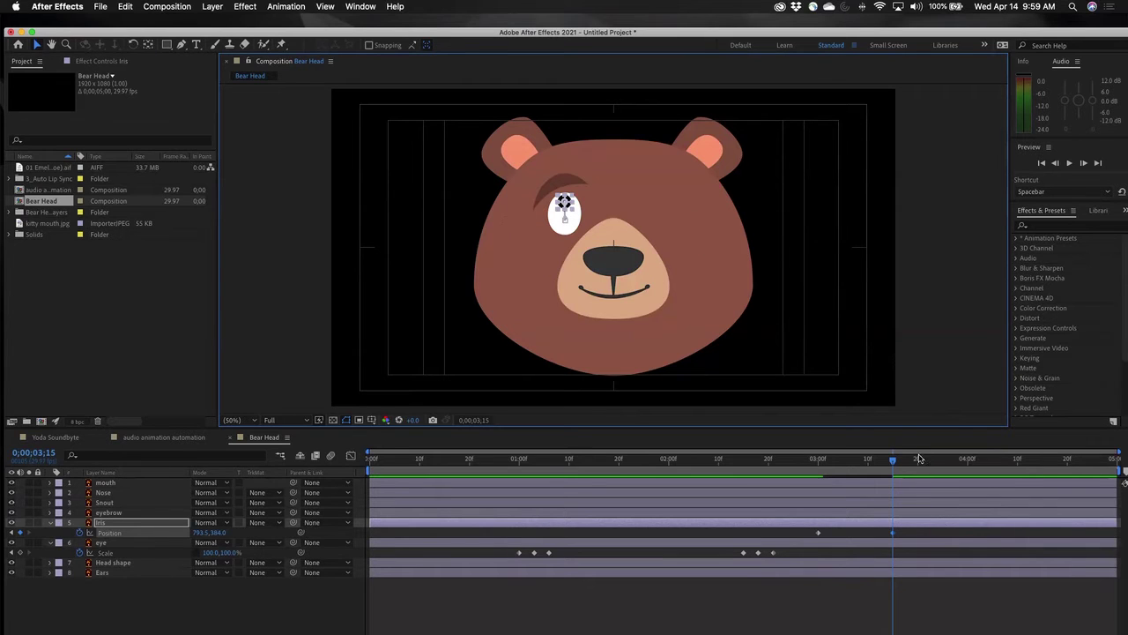
# Move the iris down to the bottom of the eye at 4;00 and preview.
pyautogui.moveTo(893, 462); pyautogui.dragTo(966, 492)
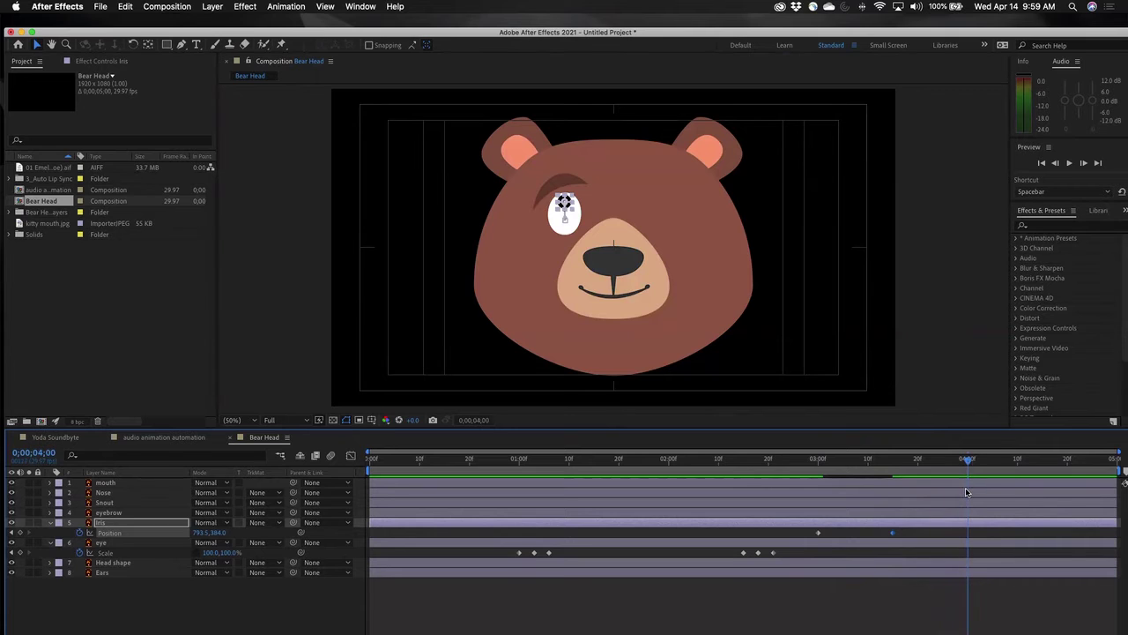
pyautogui.click(564, 204)
pyautogui.moveTo(564, 204); pyautogui.dragTo(566, 231)
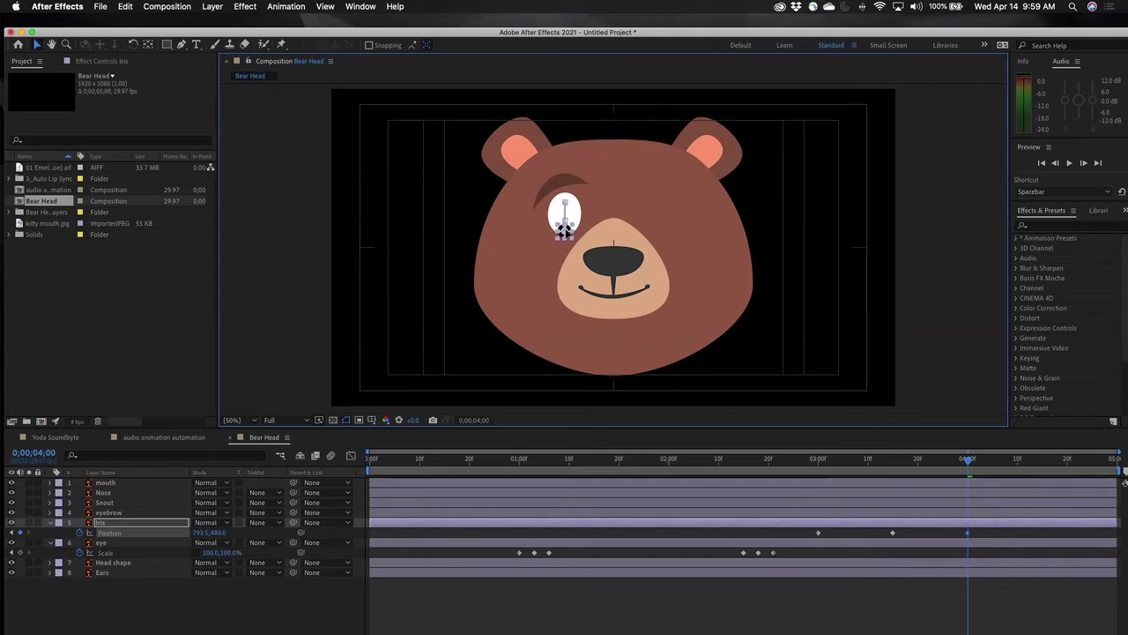
pyautogui.moveTo(566, 231); pyautogui.dragTo(565, 232)
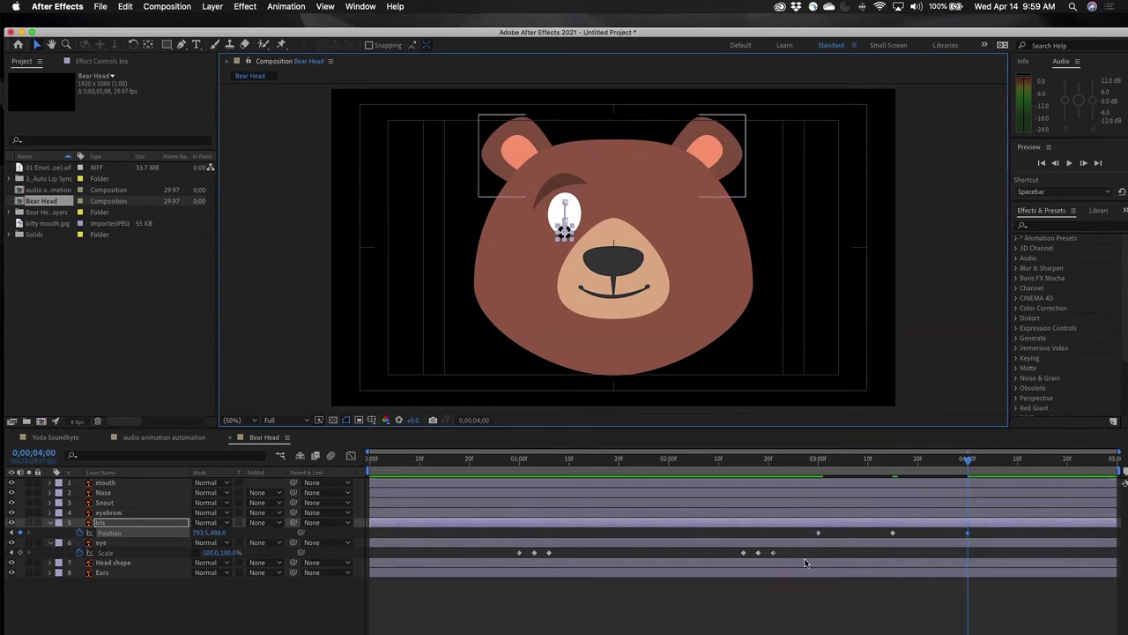
pyautogui.click(894, 609)
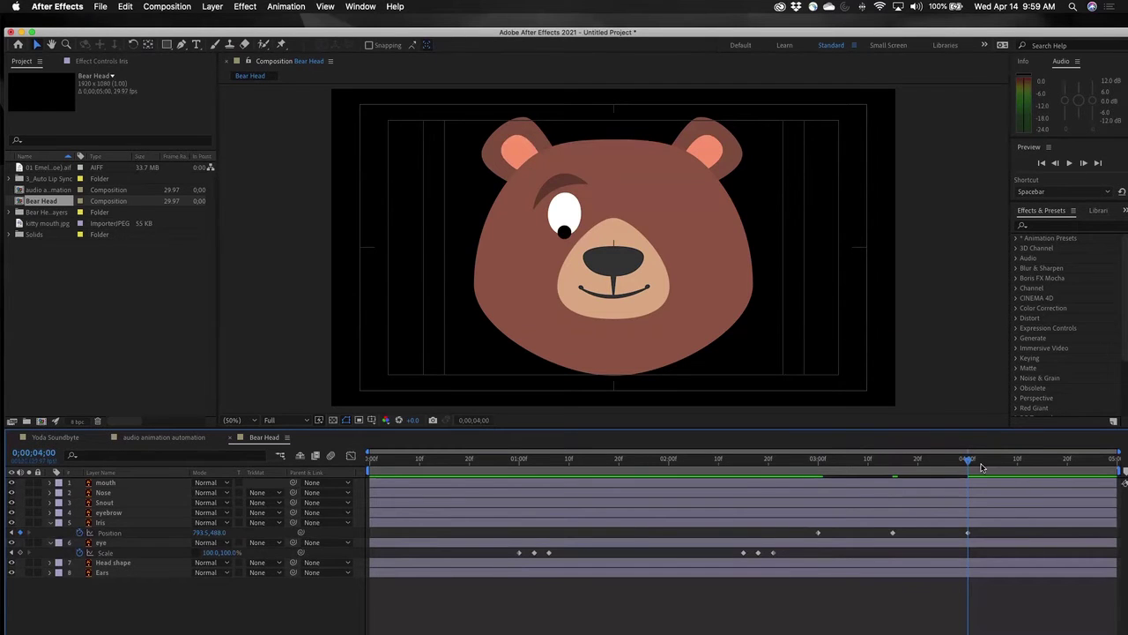
pyautogui.press('space')
# Return the iris to its starting position at 4;15 and preview from the start.
pyautogui.moveTo(1037, 480); pyautogui.dragTo(1044, 480)
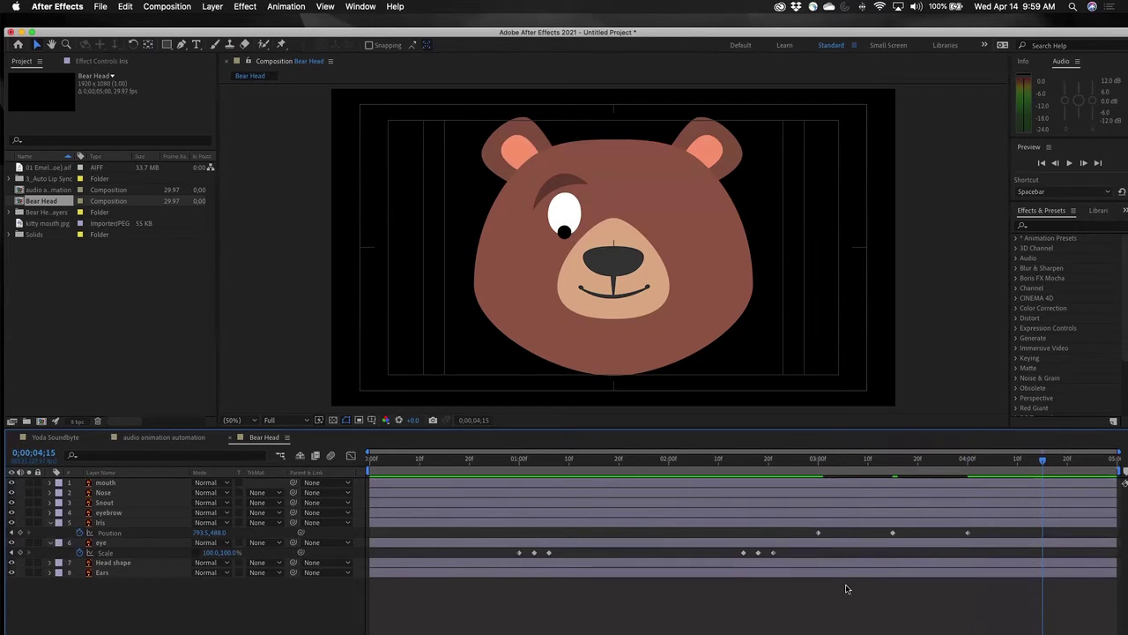
pyautogui.click(819, 533)
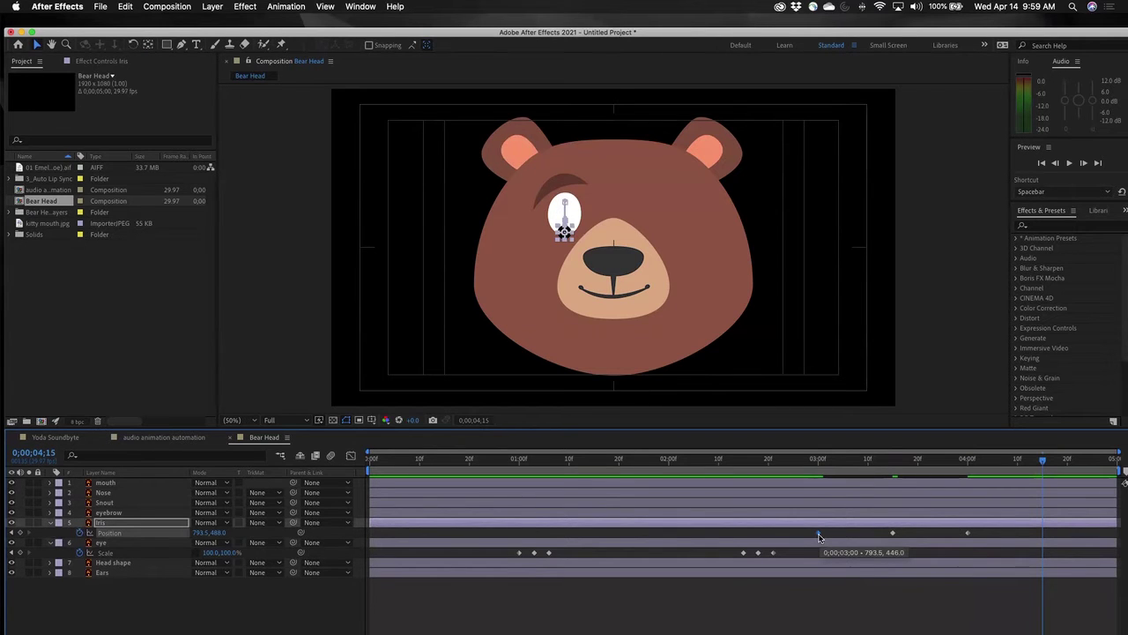
pyautogui.click(1002, 605)
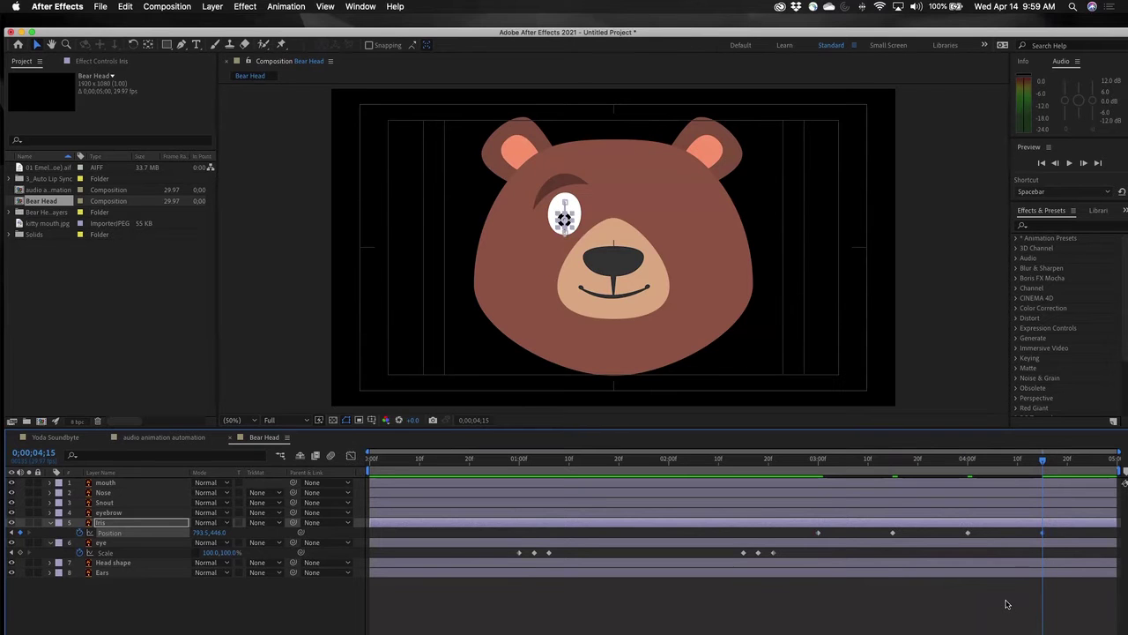
pyautogui.moveTo(957, 461); pyautogui.dragTo(391, 459)
pyautogui.press('Home')
pyautogui.press('space')
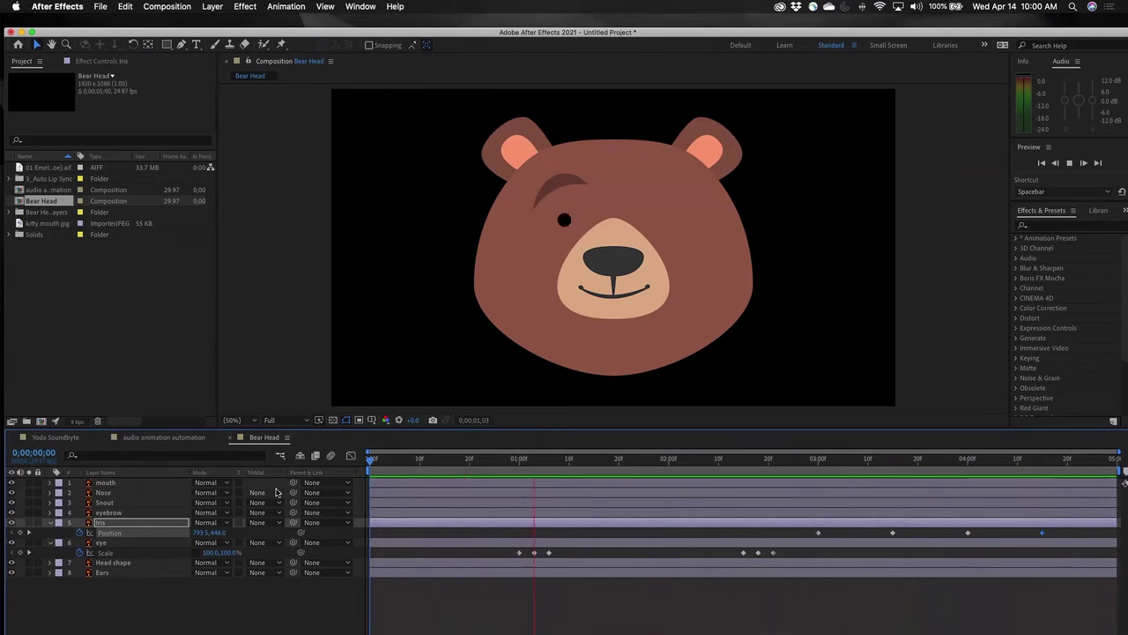
pyautogui.press('space')
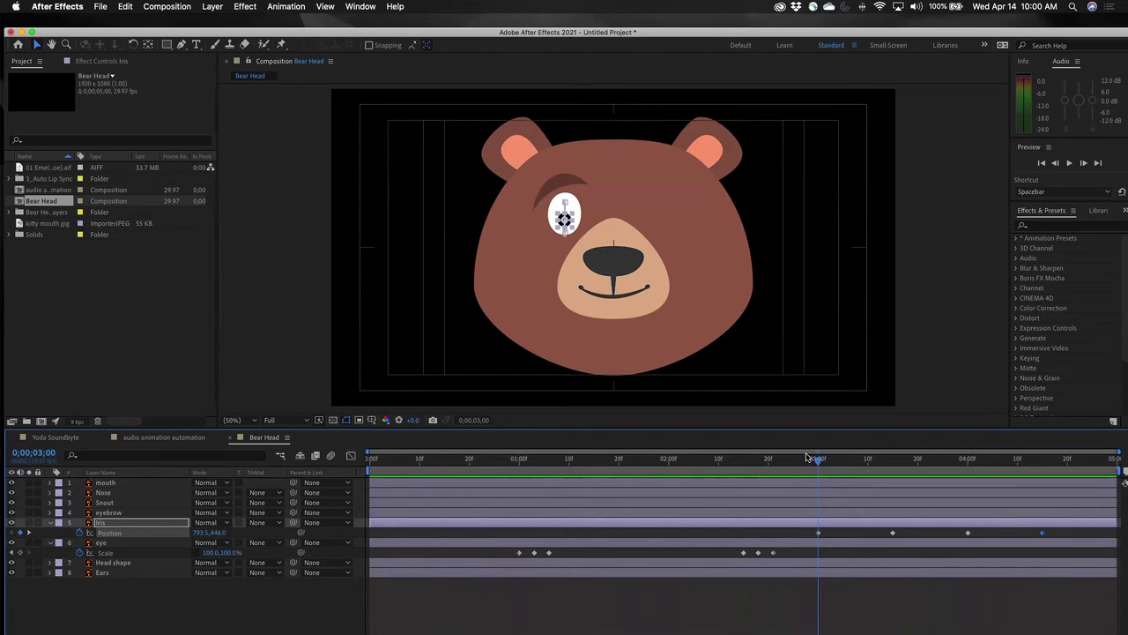
# Apply Easy Ease Out to the first iris Position keyframe and Easy Ease In to the last.
pyautogui.moveTo(818, 458); pyautogui.dragTo(803, 459)
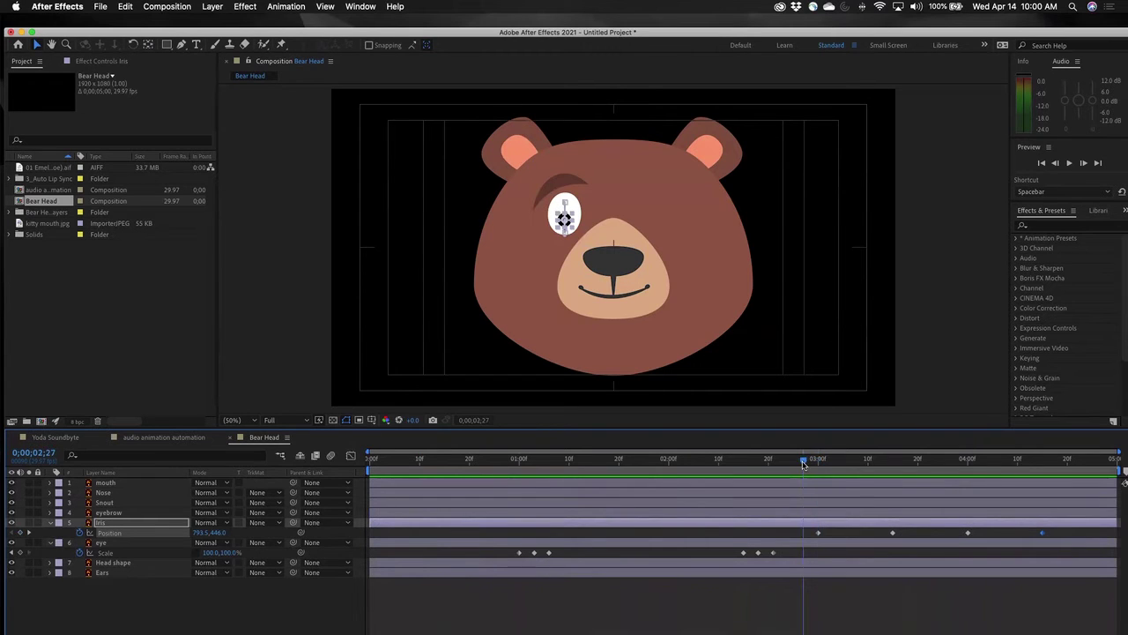
pyautogui.rightClick(818, 533)
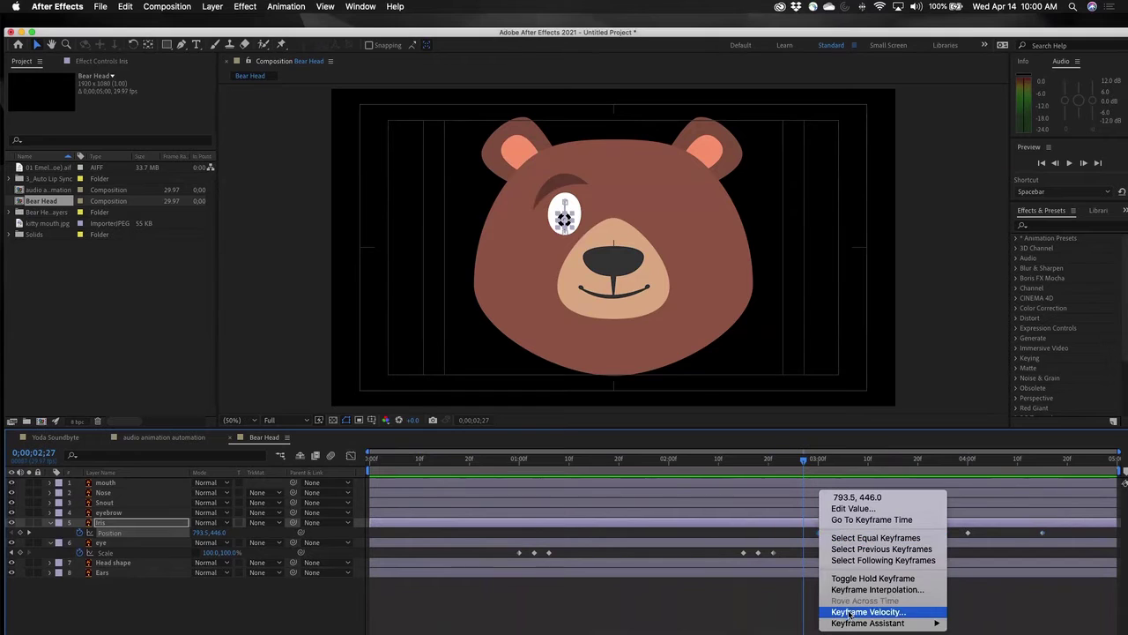
pyautogui.moveTo(851, 623)
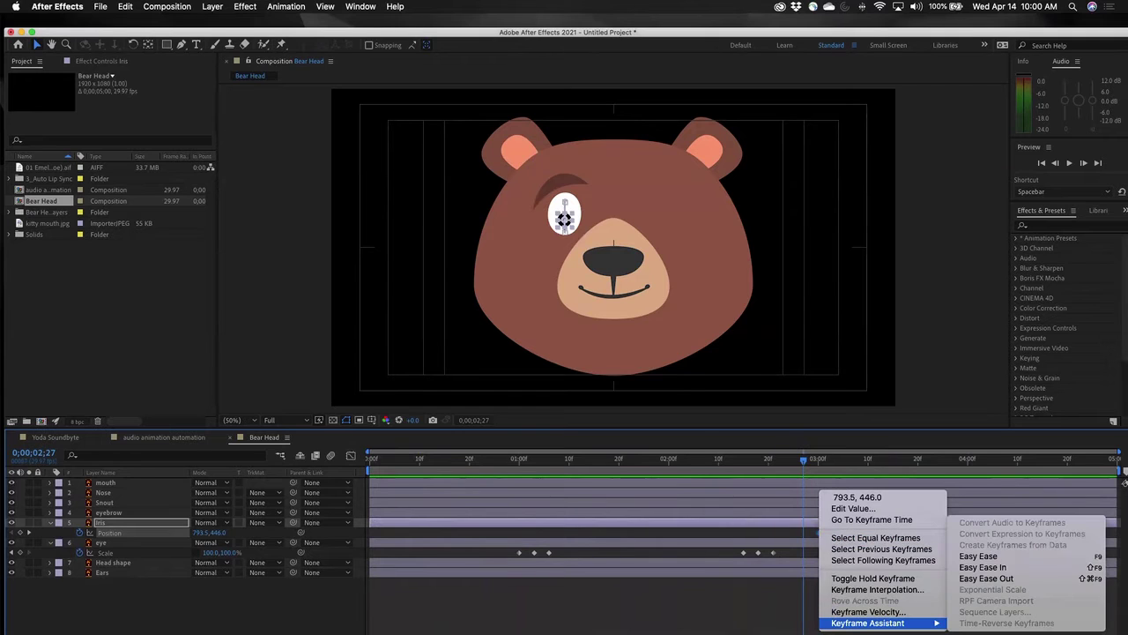
pyautogui.click(1007, 579)
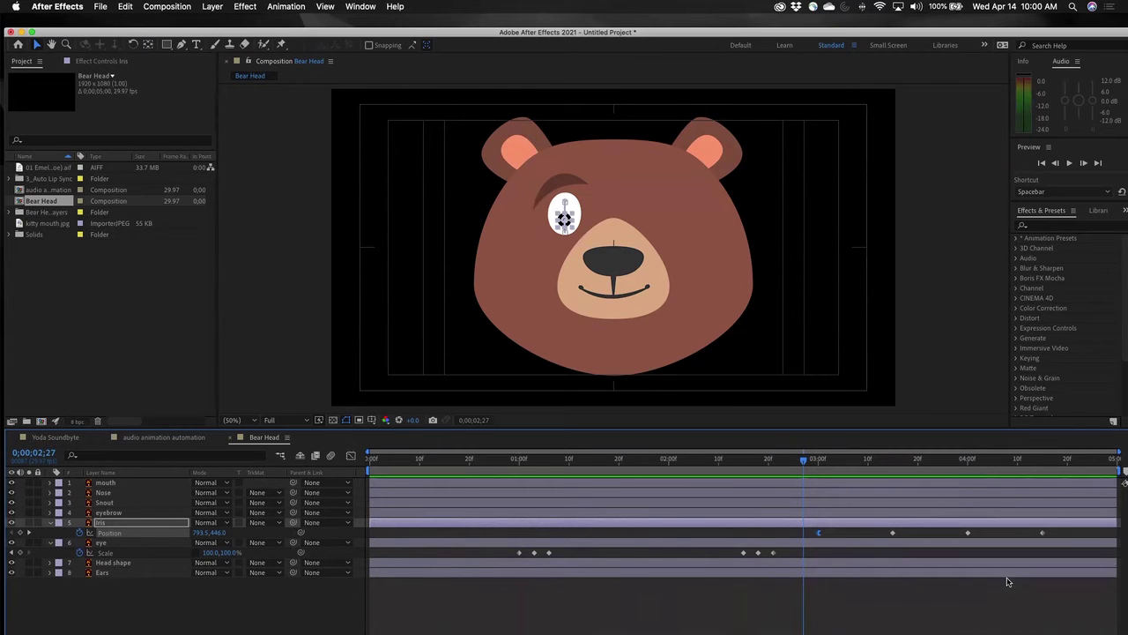
pyautogui.rightClick(1043, 534)
pyautogui.moveTo(970, 624)
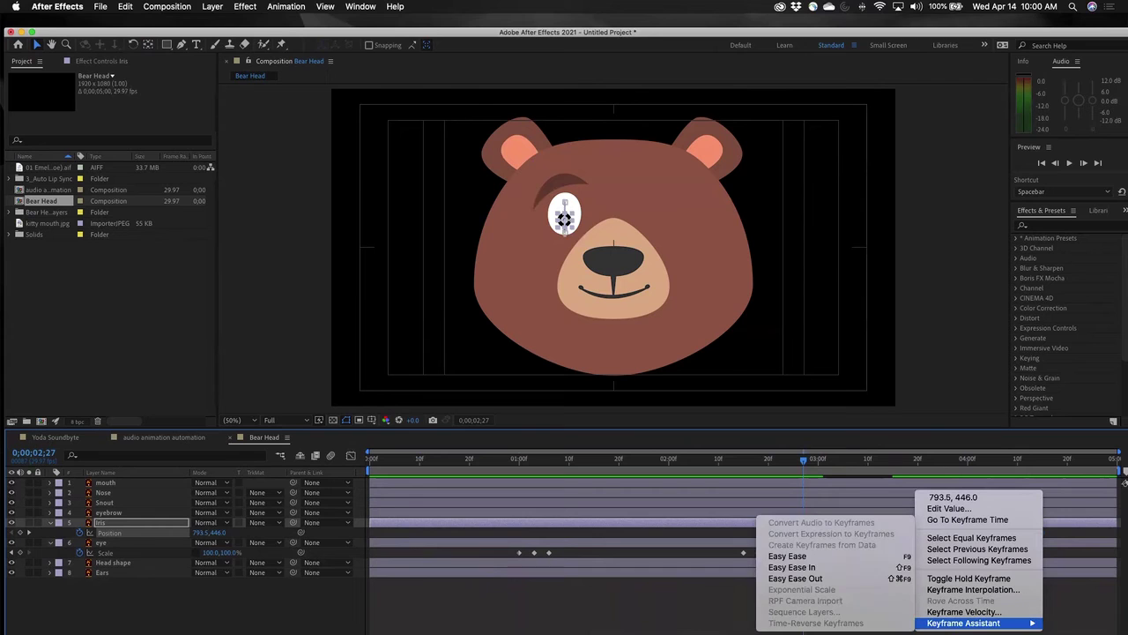
pyautogui.click(793, 566)
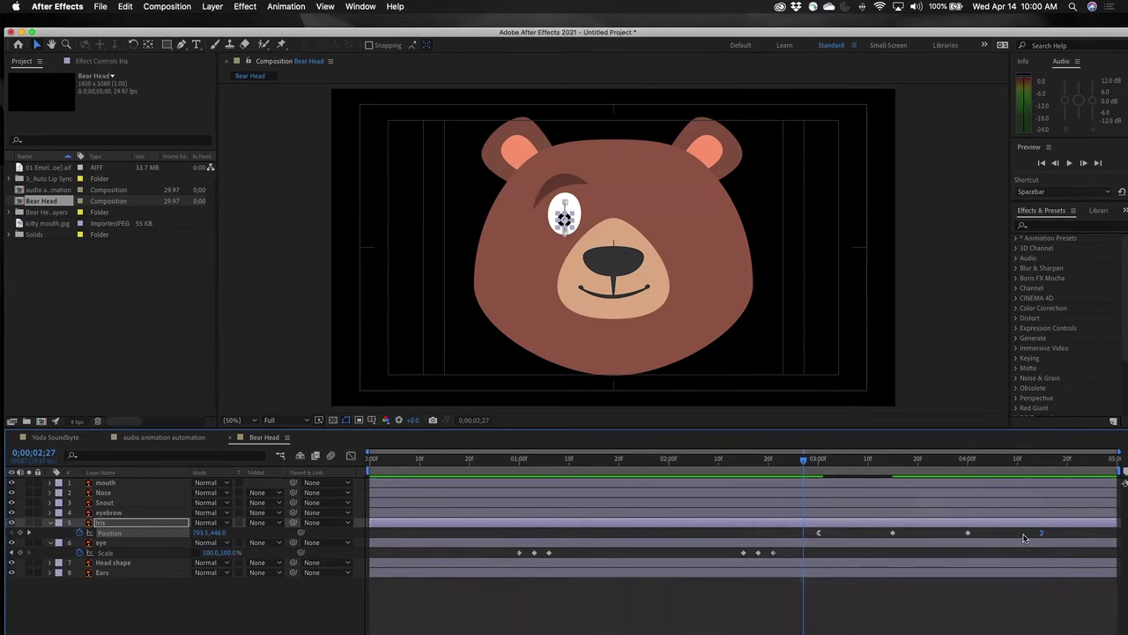
# Apply Easy Ease to the two middle iris keyframes and preview the motion.
pyautogui.click(894, 533)
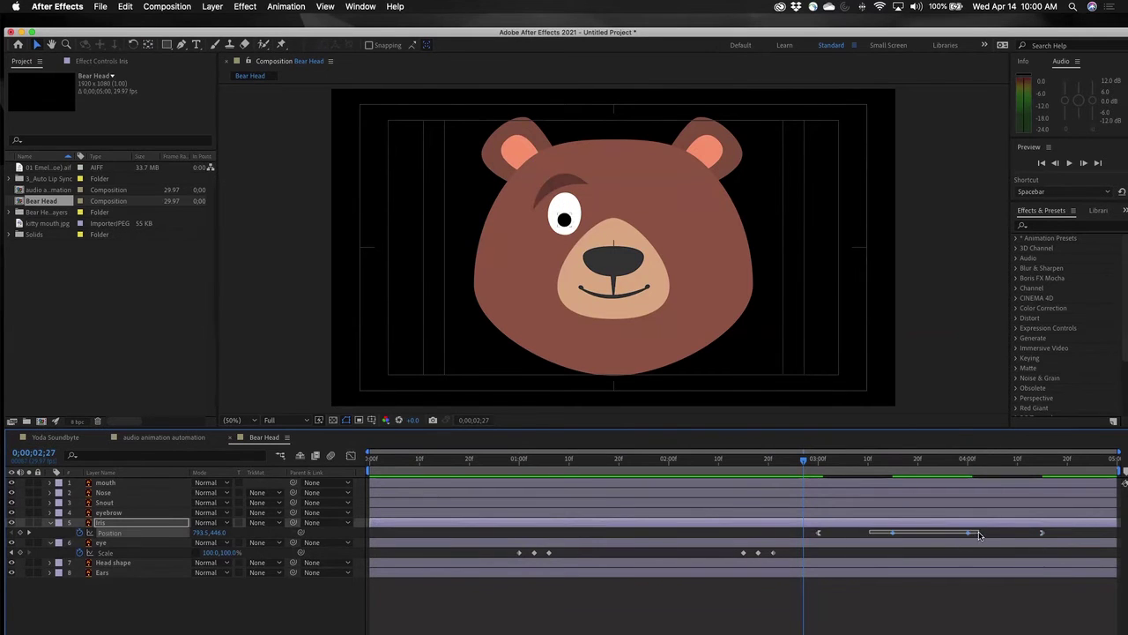
pyautogui.rightClick(967, 533)
pyautogui.moveTo(1014, 623)
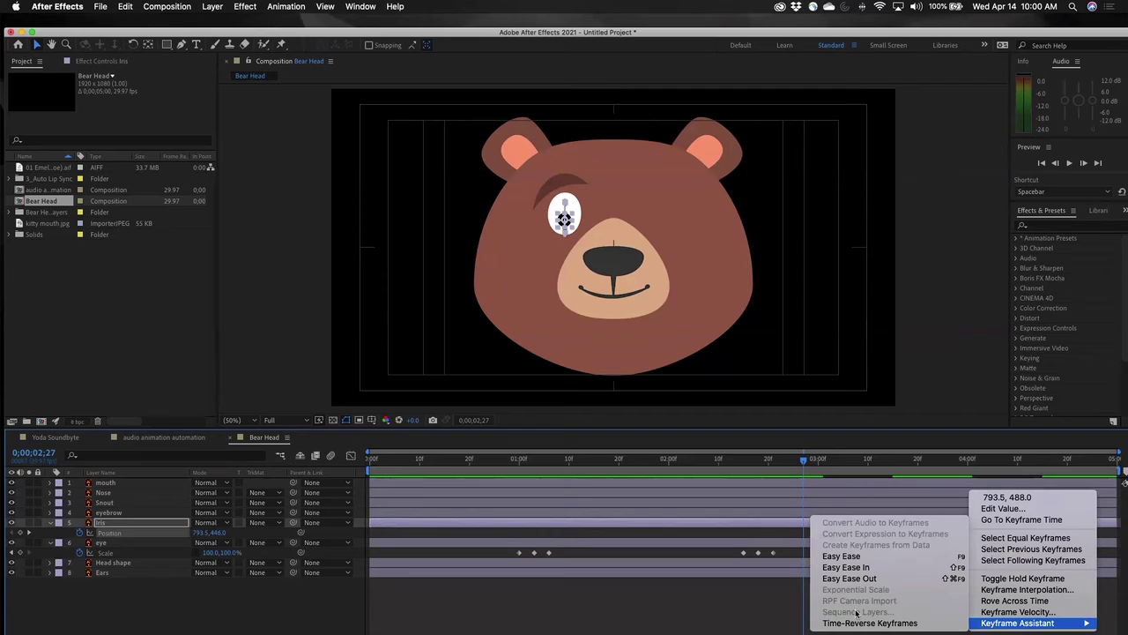
pyautogui.click(842, 557)
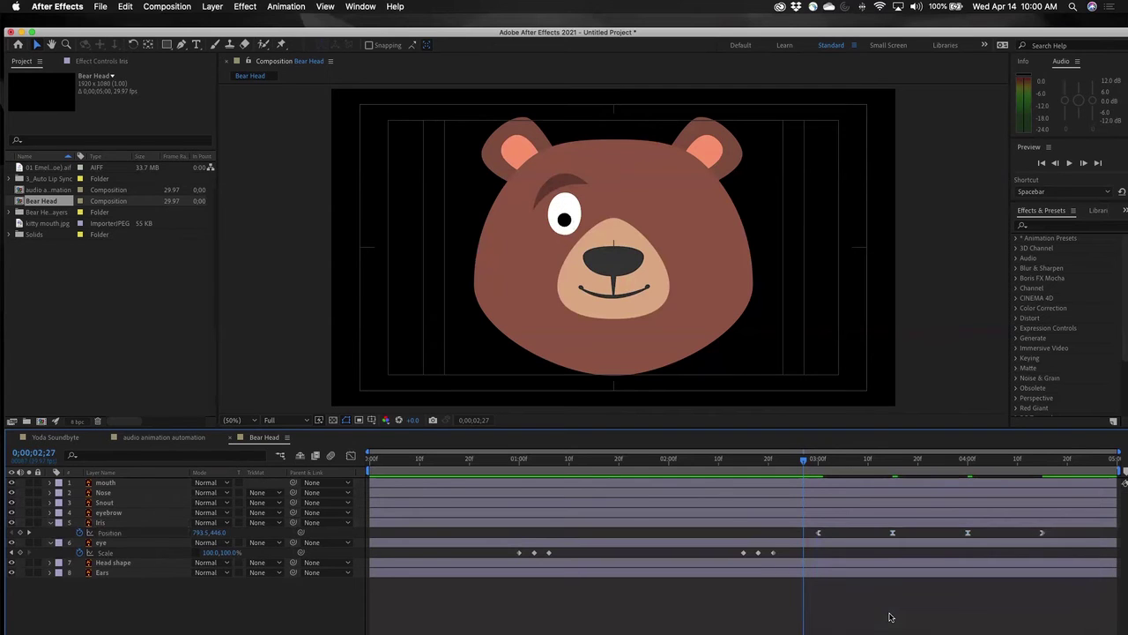
pyautogui.press('space')
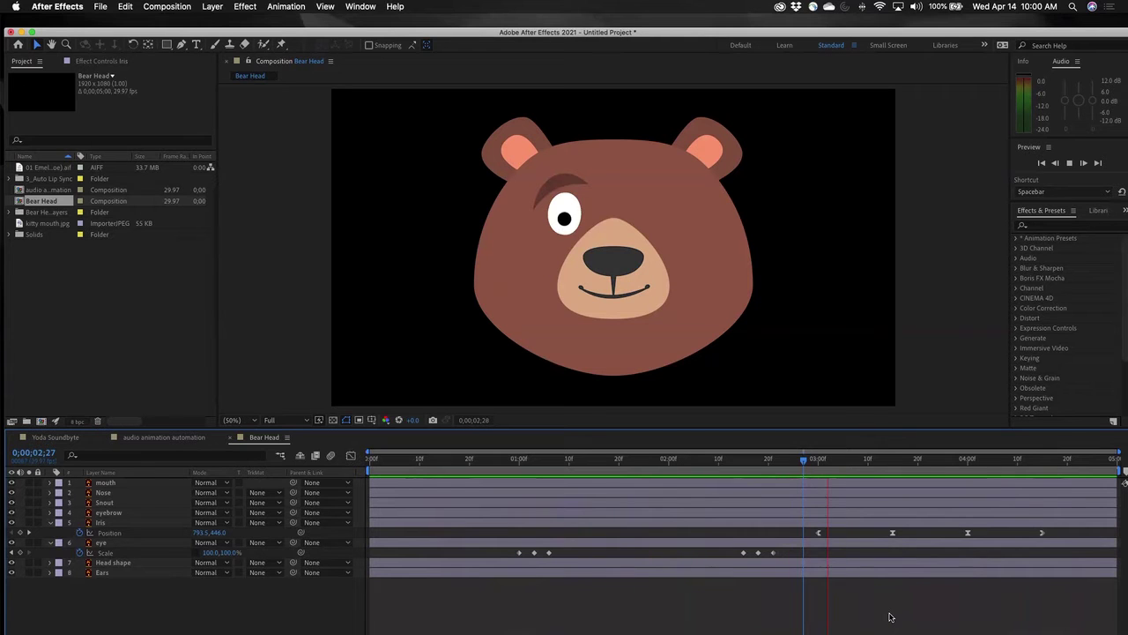
pyautogui.press('space')
# Select the eye's three Scale keyframes and preview the animation from the start.
pyautogui.click(716, 544)
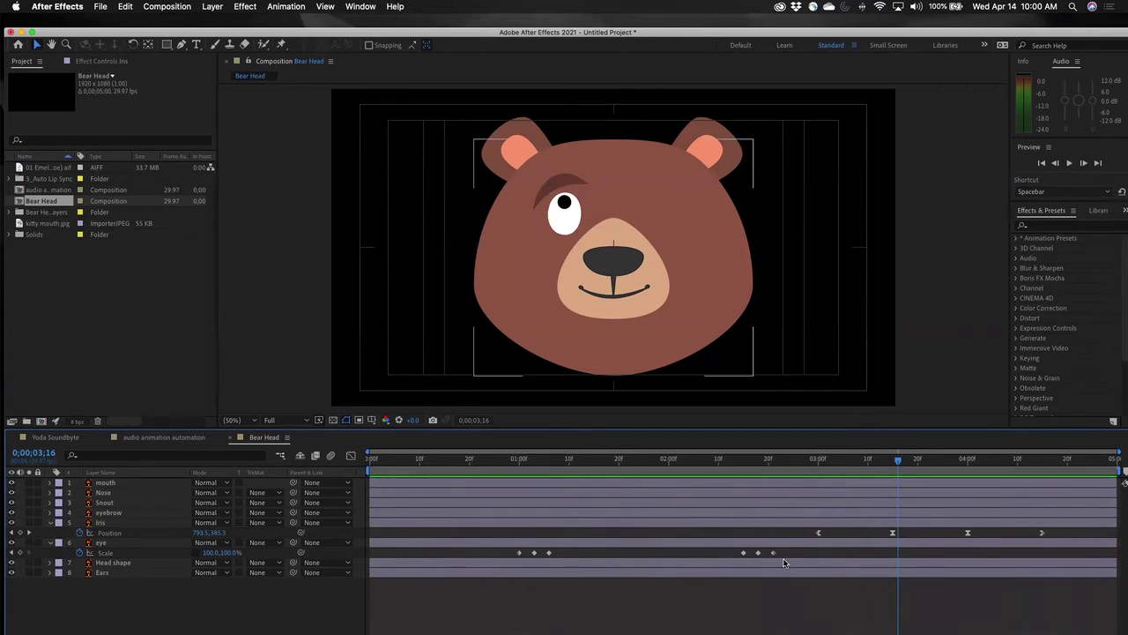
pyautogui.moveTo(787, 546); pyautogui.dragTo(619, 555)
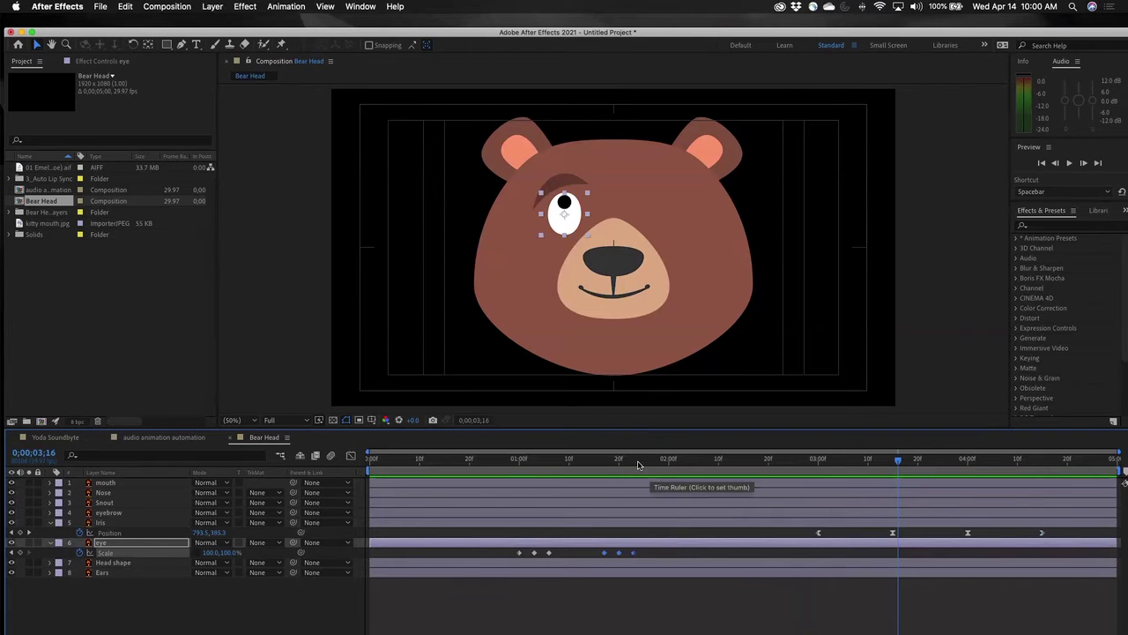
pyautogui.press('Home')
pyautogui.press('space')
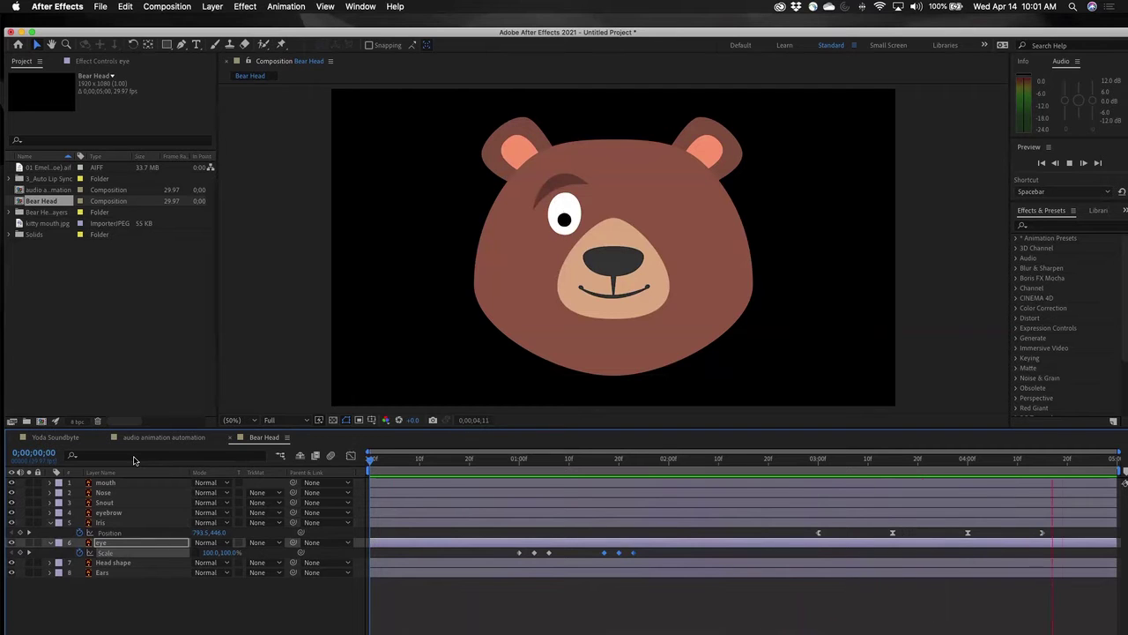
pyautogui.press('space')
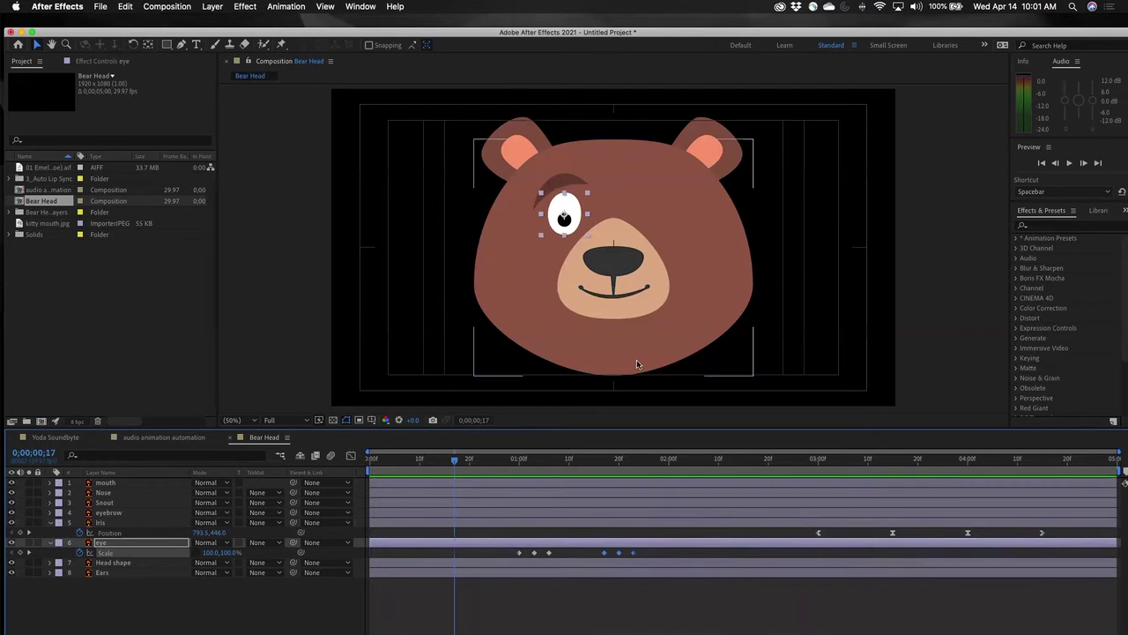
# Shift the iris's four Position keyframes earlier to start near two seconds, then replay the preview.
pyautogui.click(1036, 522)
pyautogui.moveTo(1057, 552); pyautogui.dragTo(719, 540)
pyautogui.click(878, 607)
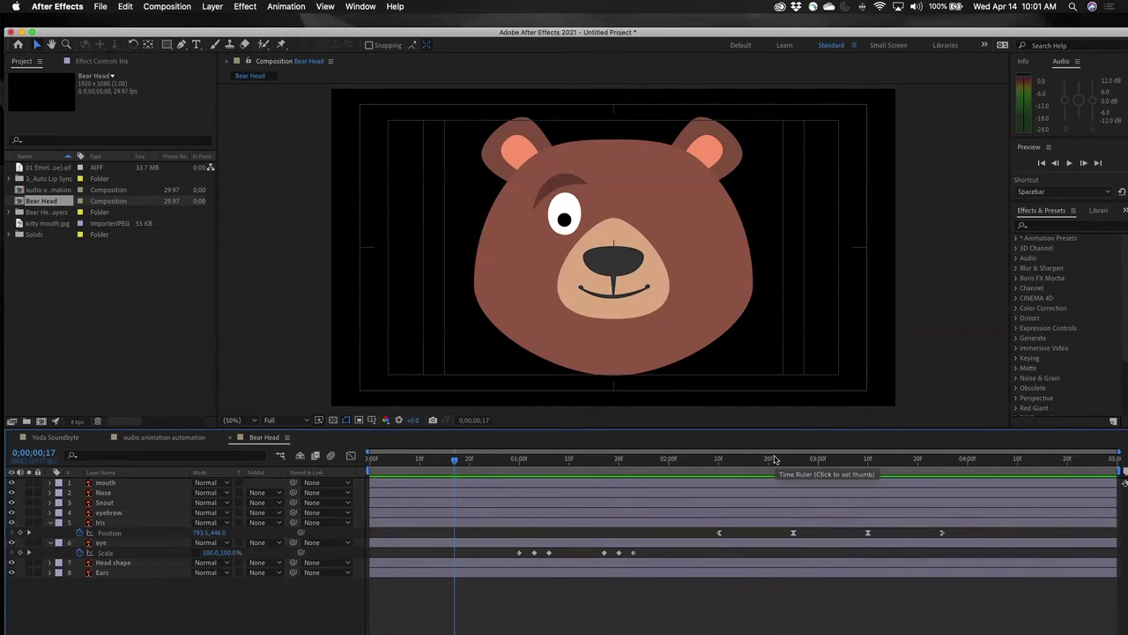
pyautogui.moveTo(774, 459); pyautogui.dragTo(370, 459)
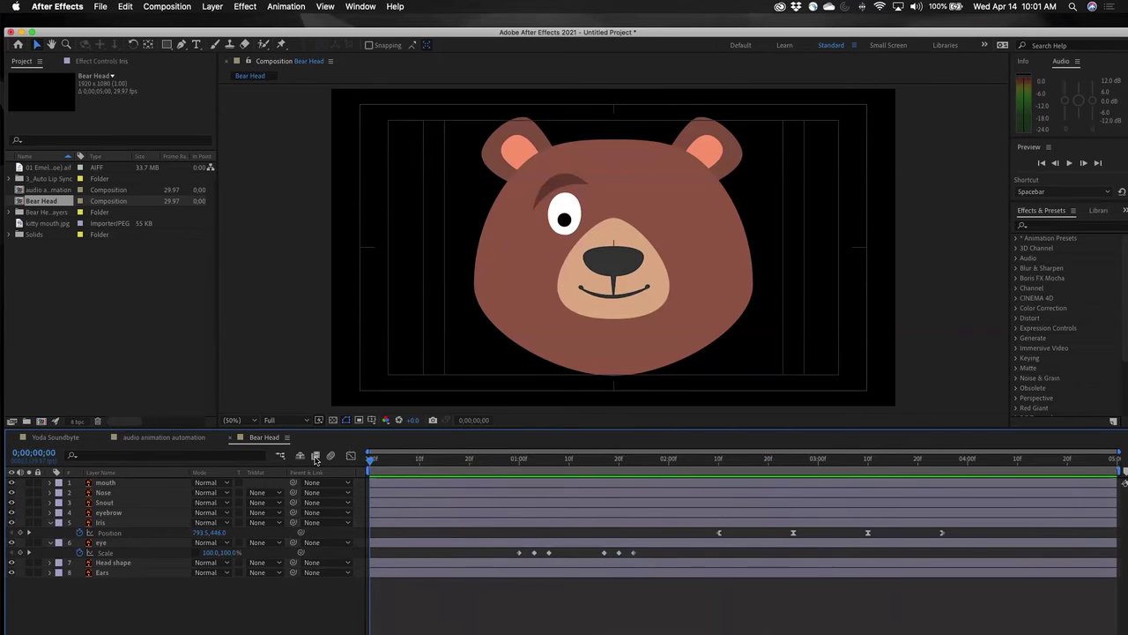
pyautogui.press('space')
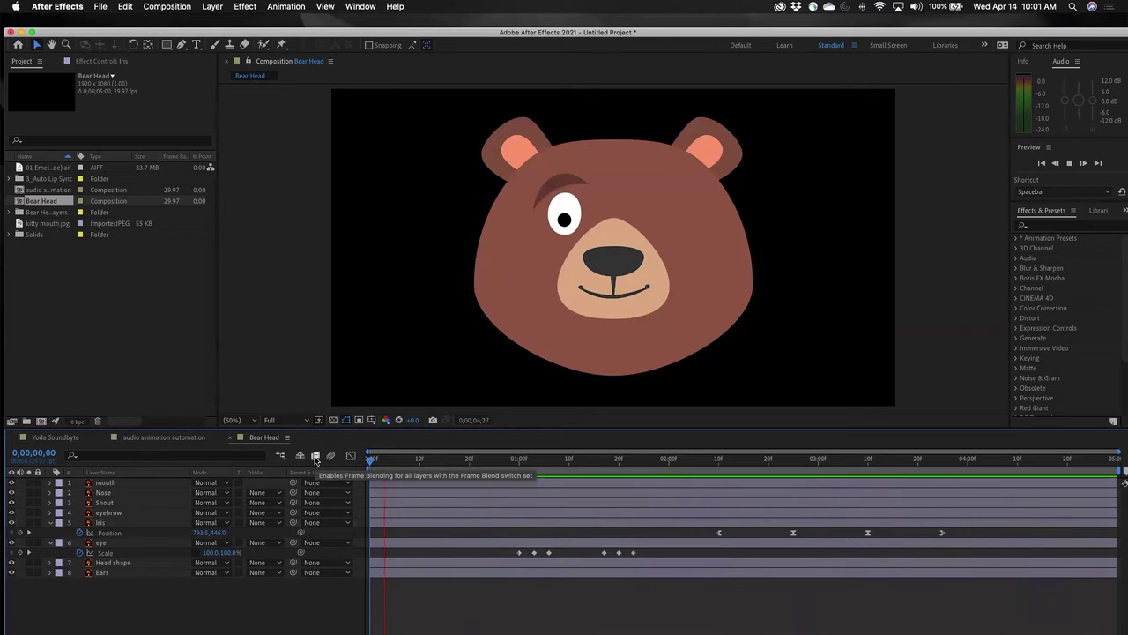
# Stop the preview and scrub back and forth to check the pupil's motion, then reselect the eye layer.
pyautogui.press('space')
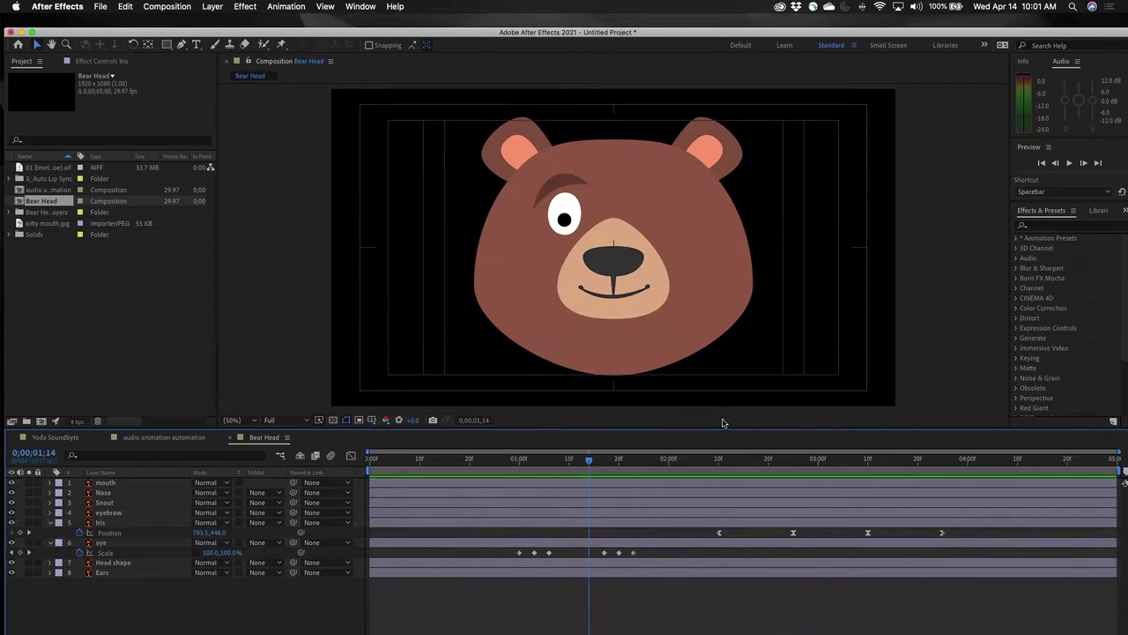
pyautogui.click(594, 460)
pyautogui.moveTo(606, 462); pyautogui.dragTo(871, 477)
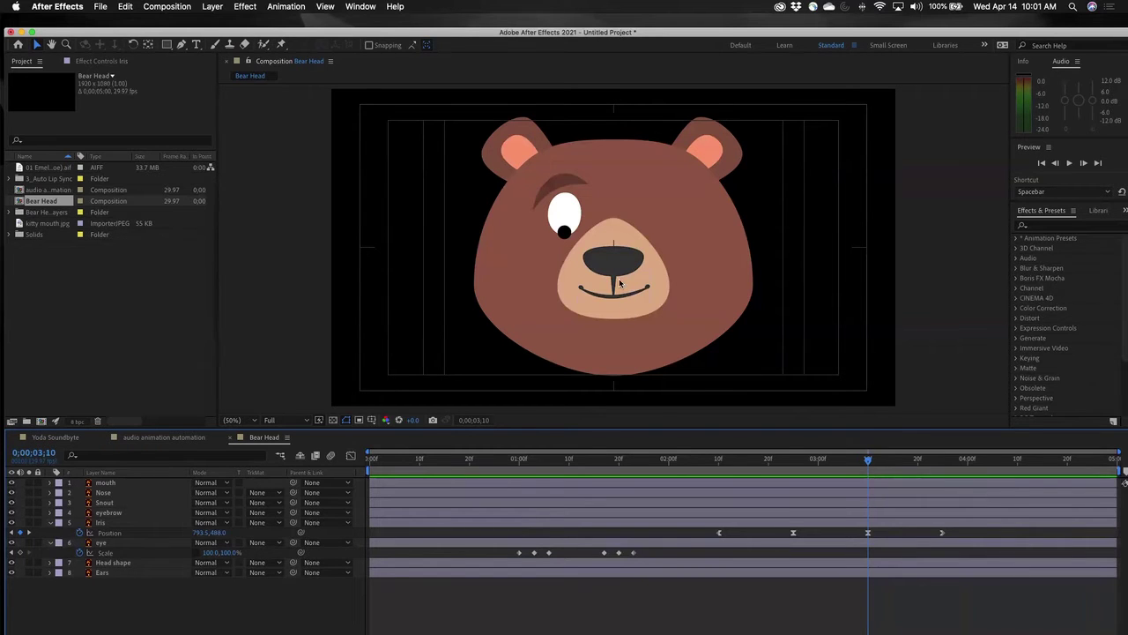
pyautogui.moveTo(868, 462); pyautogui.dragTo(754, 479)
pyautogui.click(176, 605)
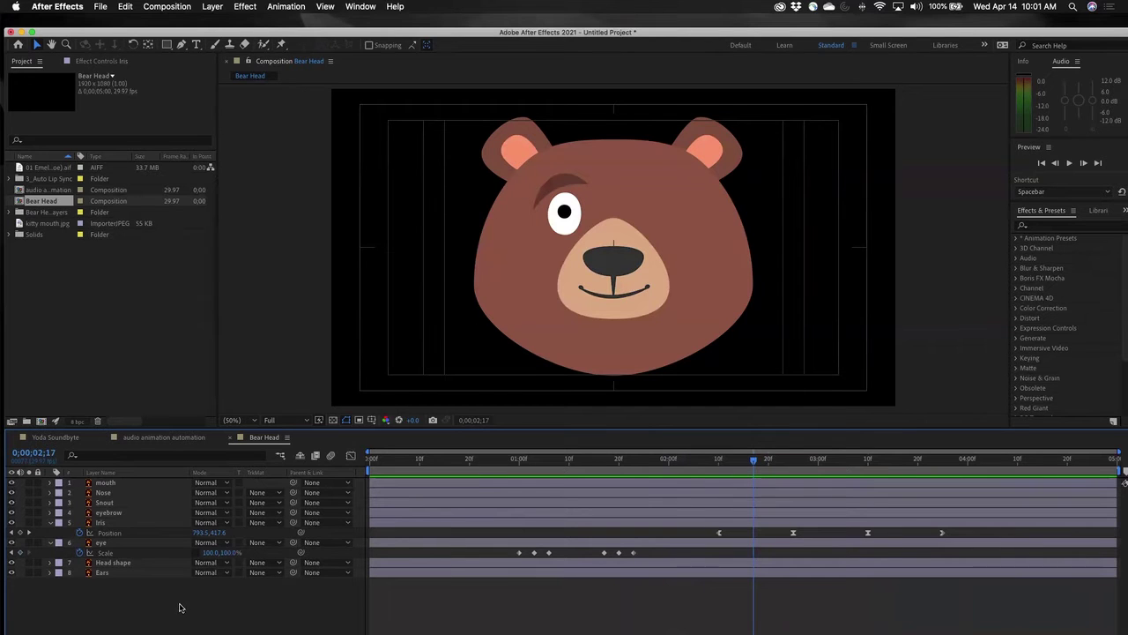
pyautogui.click(104, 543)
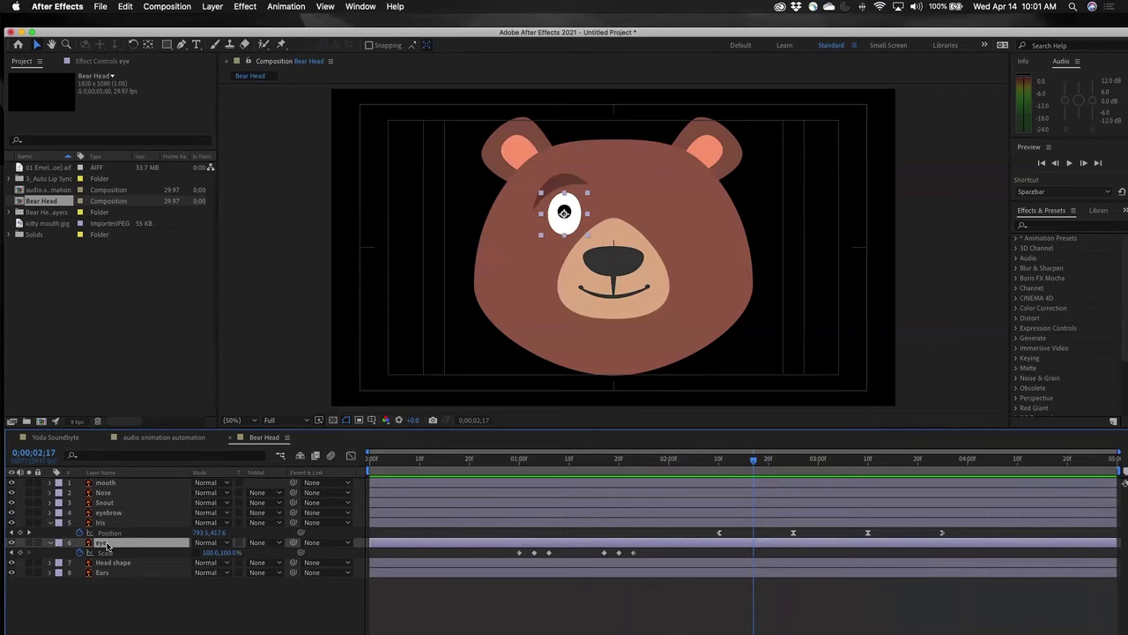
# Duplicate the eye layer, move the copy above iris and rename it 'iris matte'.
pyautogui.press('super+d')
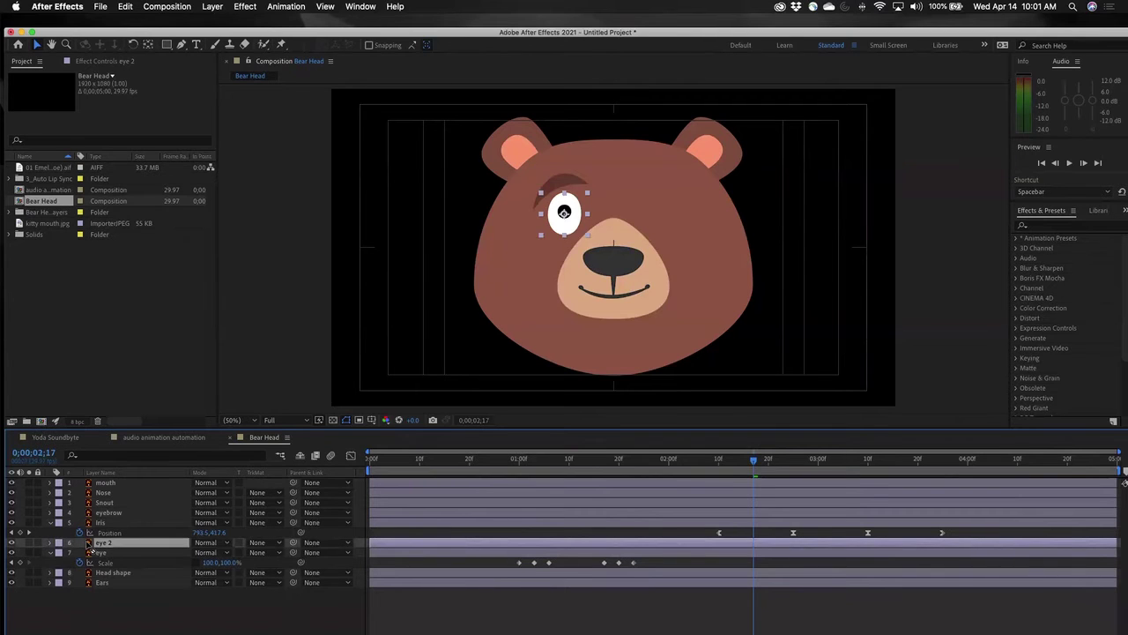
pyautogui.moveTo(88, 544); pyautogui.dragTo(95, 530)
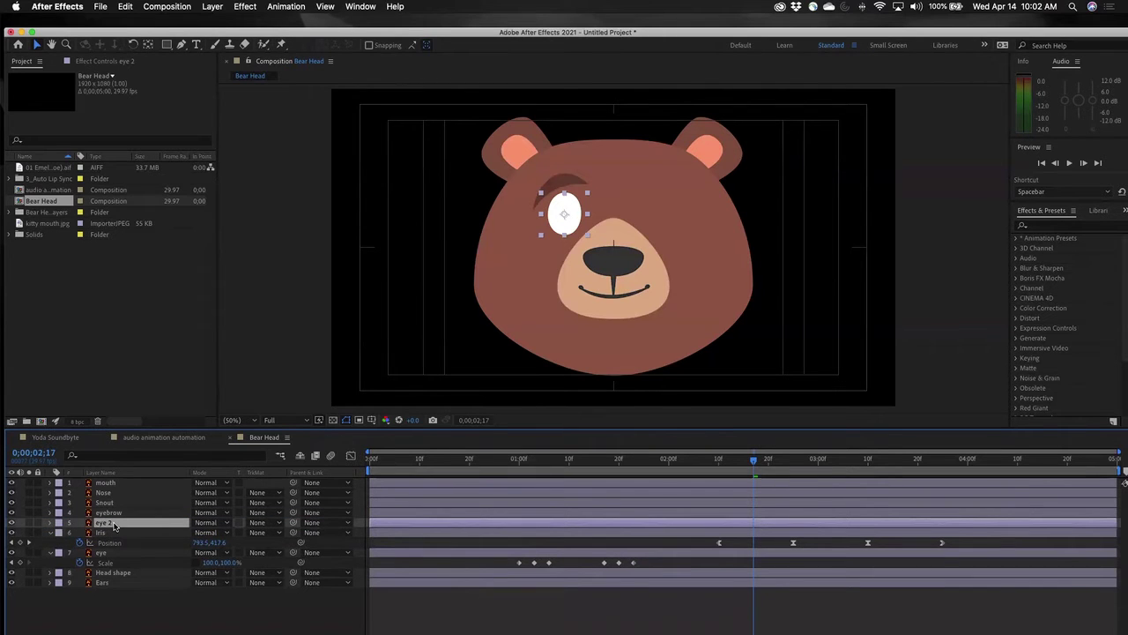
pyautogui.press('Return')
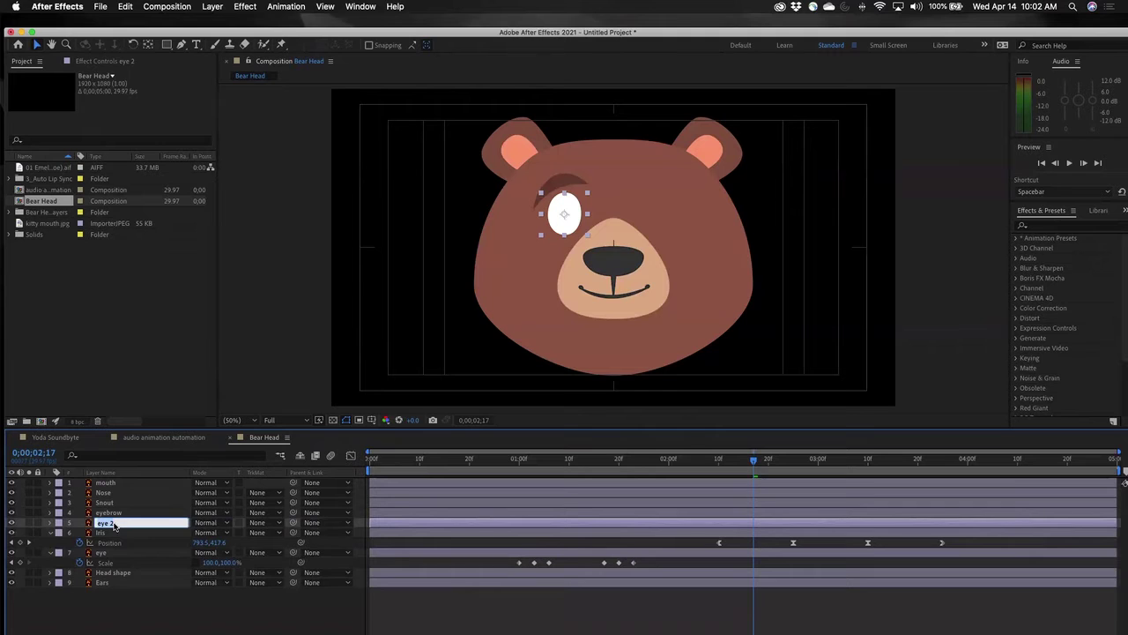
pyautogui.write('l')
pyautogui.click(142, 609)
pyautogui.click(57, 557)
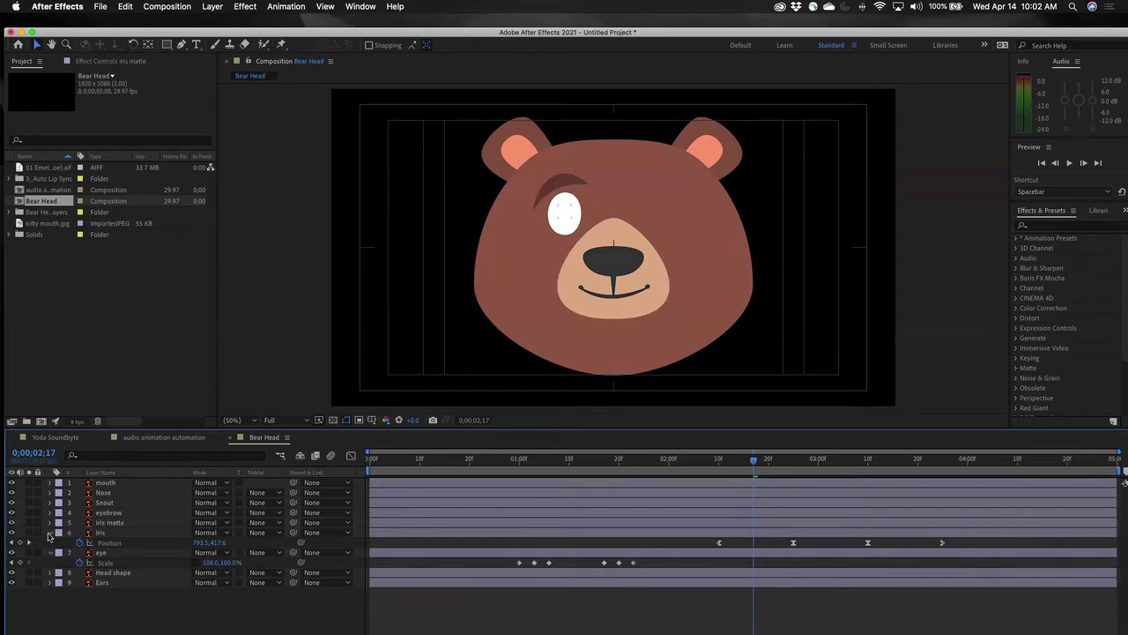
# Collapse the open properties and set the iris's track matte to Alpha Matte 'iris matte'.
pyautogui.click(50, 532)
pyautogui.click(50, 543)
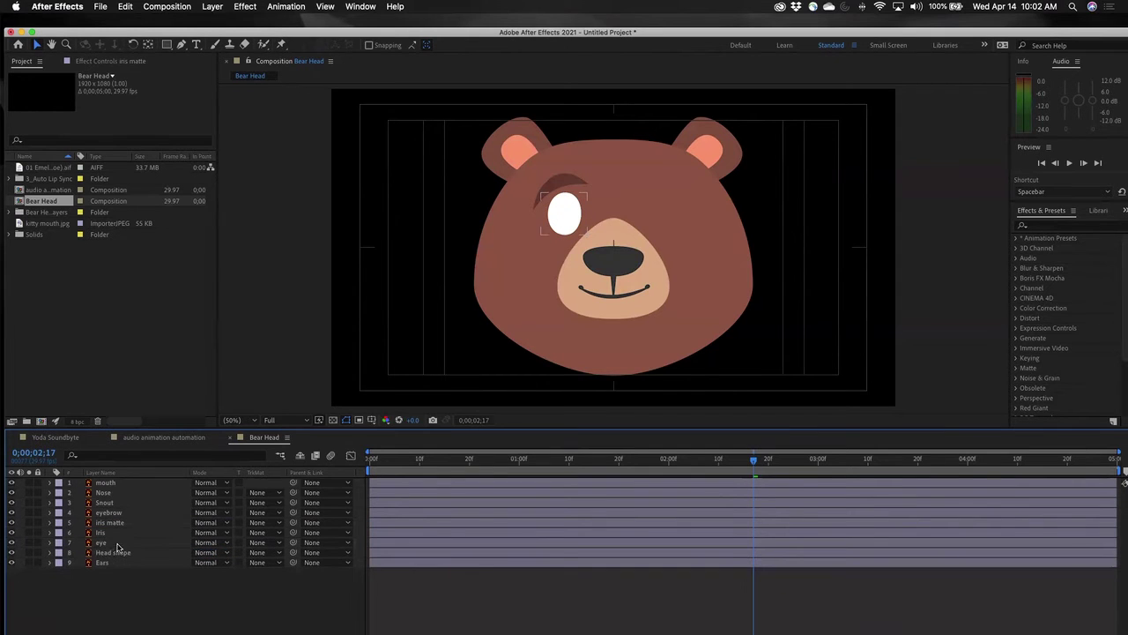
pyautogui.click(104, 533)
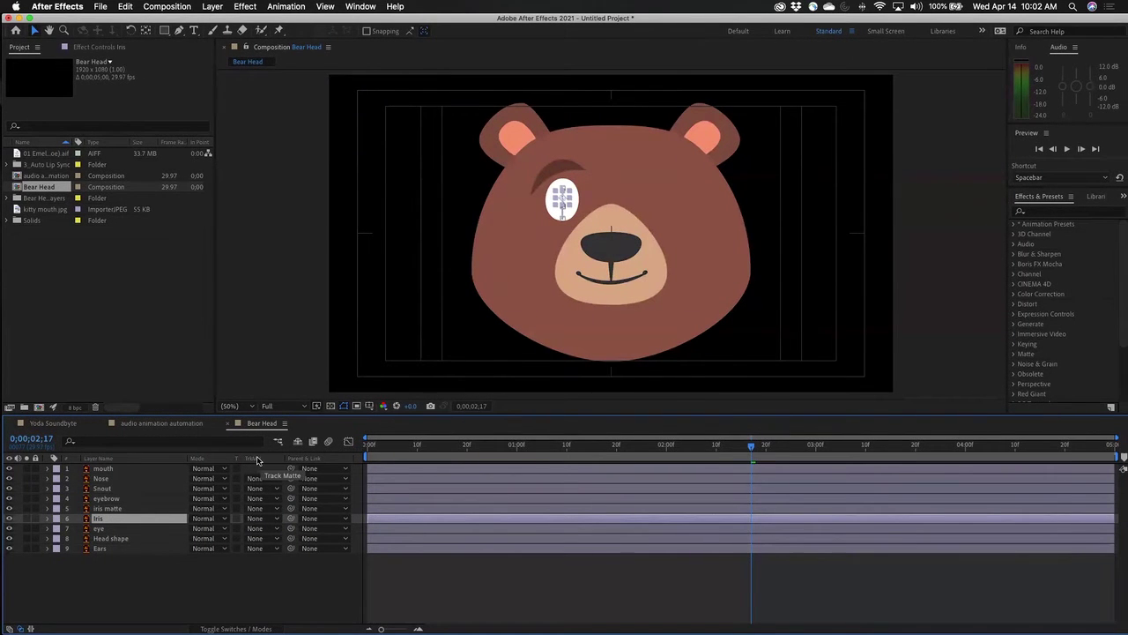
pyautogui.click(105, 522)
pyautogui.click(275, 518)
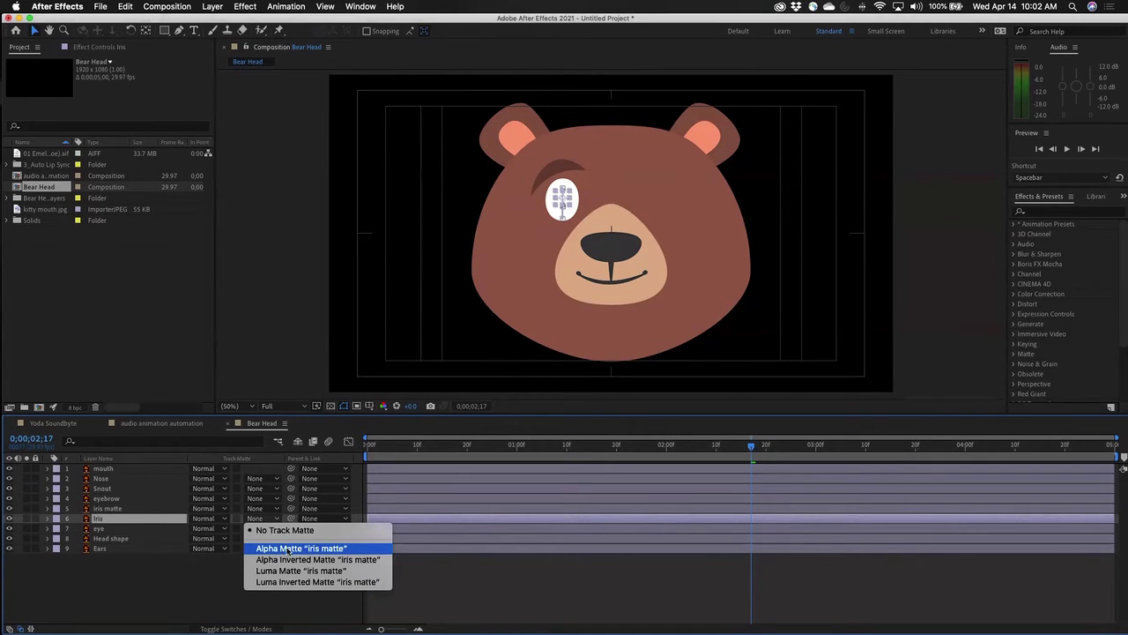
pyautogui.click(283, 552)
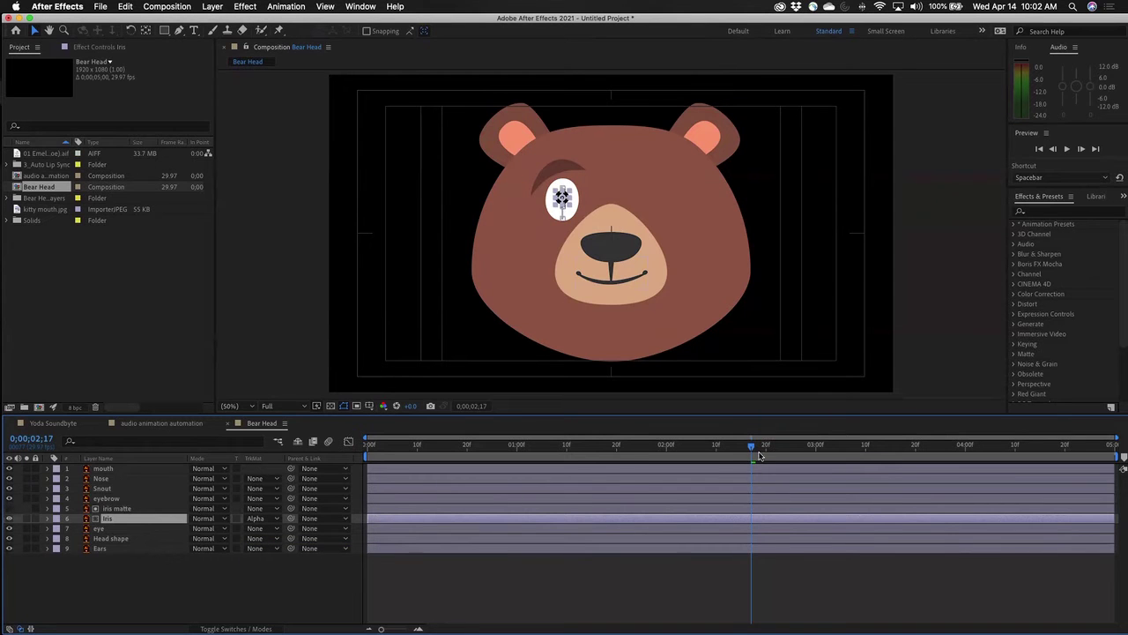
# Scrub the timeline to check the pupil stays clipped inside the eye.
pyautogui.moveTo(756, 448); pyautogui.dragTo(531, 447)
pyautogui.click(693, 592)
pyautogui.moveTo(443, 469); pyautogui.dragTo(830, 489)
pyautogui.click(137, 539)
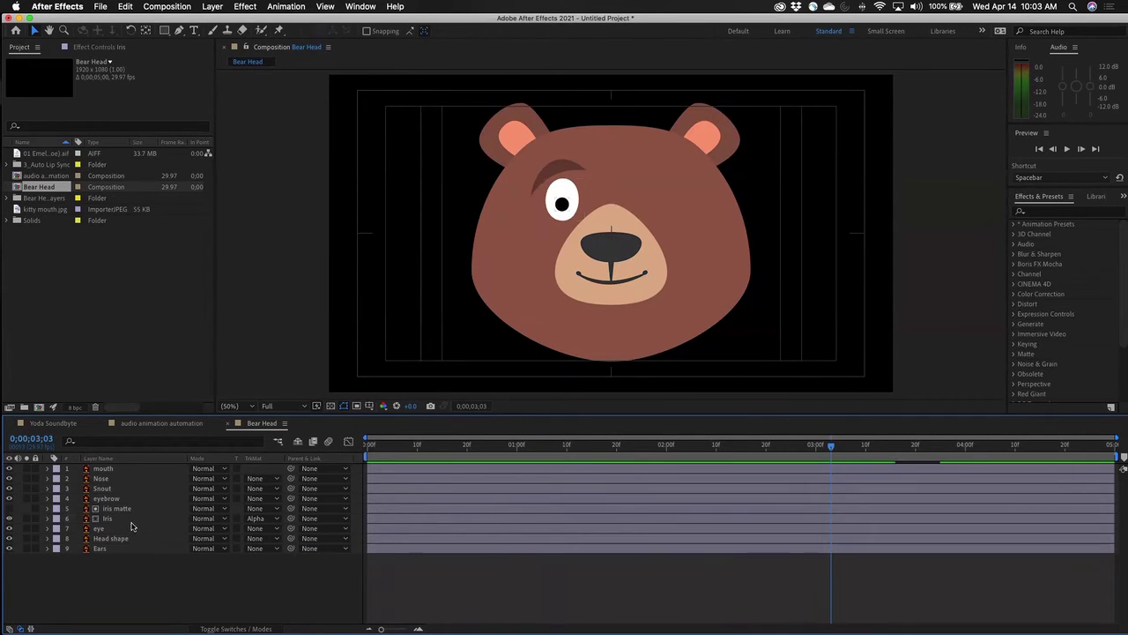
pyautogui.click(118, 521)
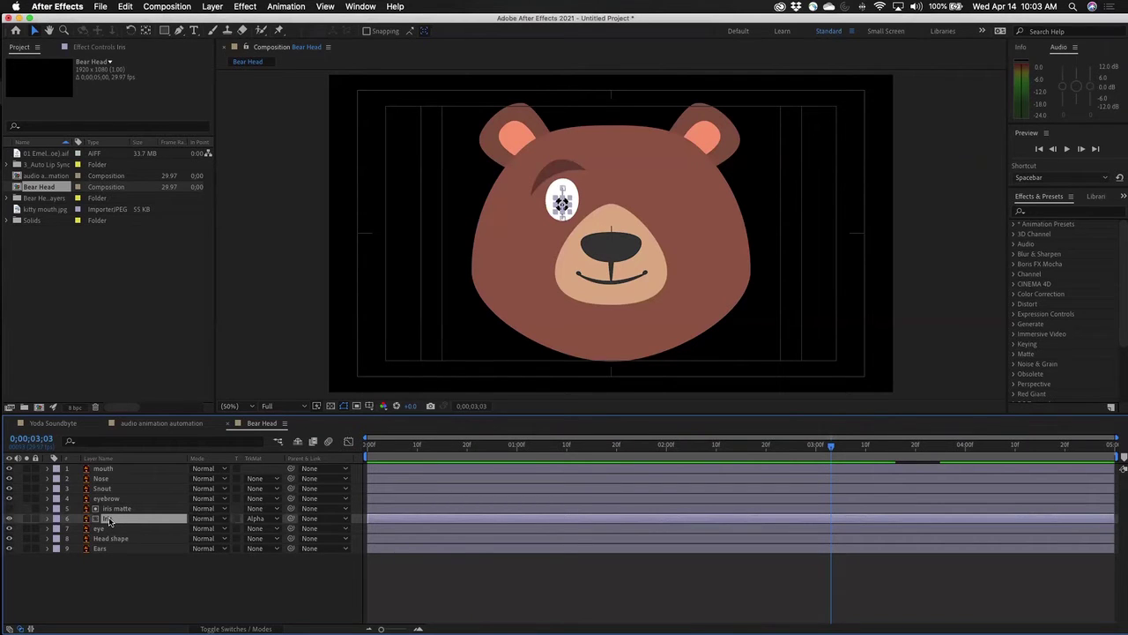
# Show the iris's Position keyframes and move to 0;00;02;10, where the iris starts moving.
pyautogui.press('u')
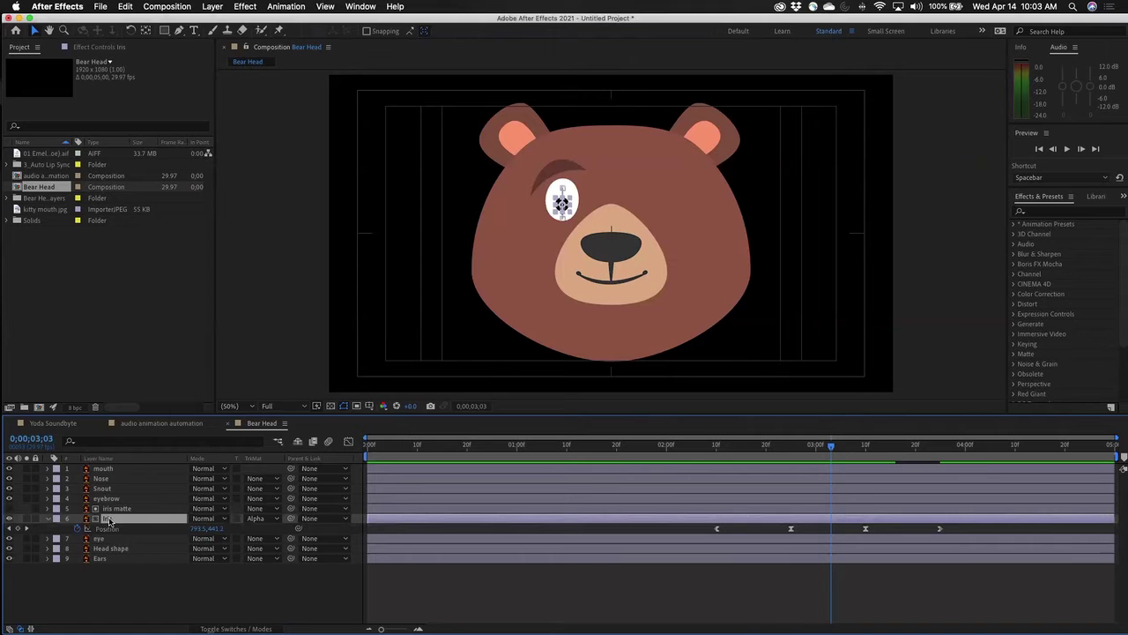
pyautogui.moveTo(830, 448); pyautogui.dragTo(716, 504)
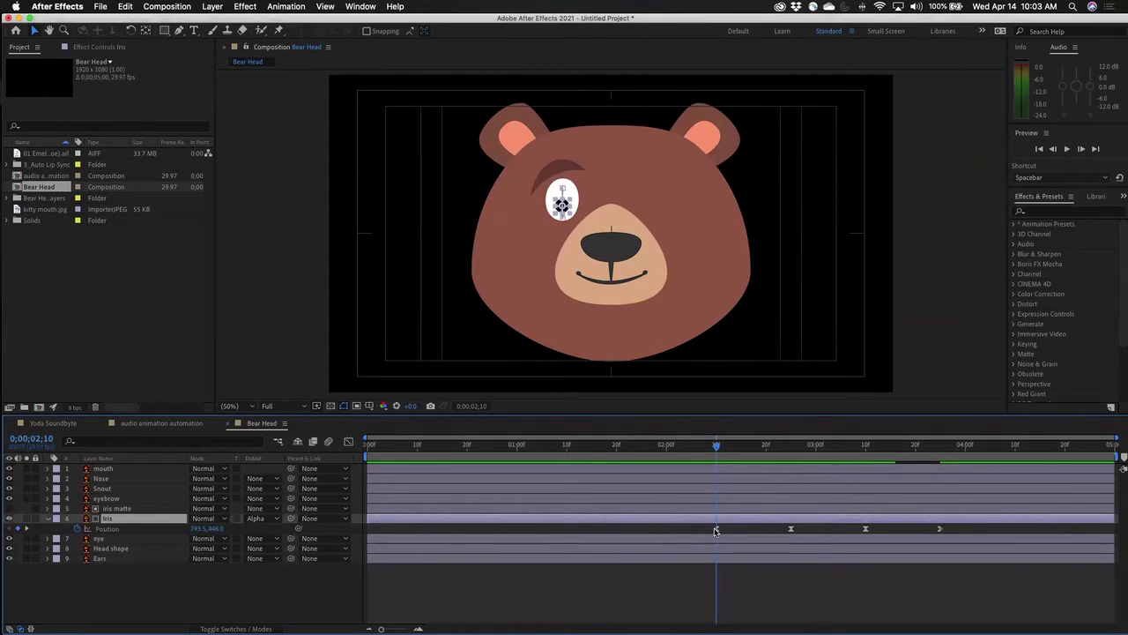
pyautogui.click(111, 500)
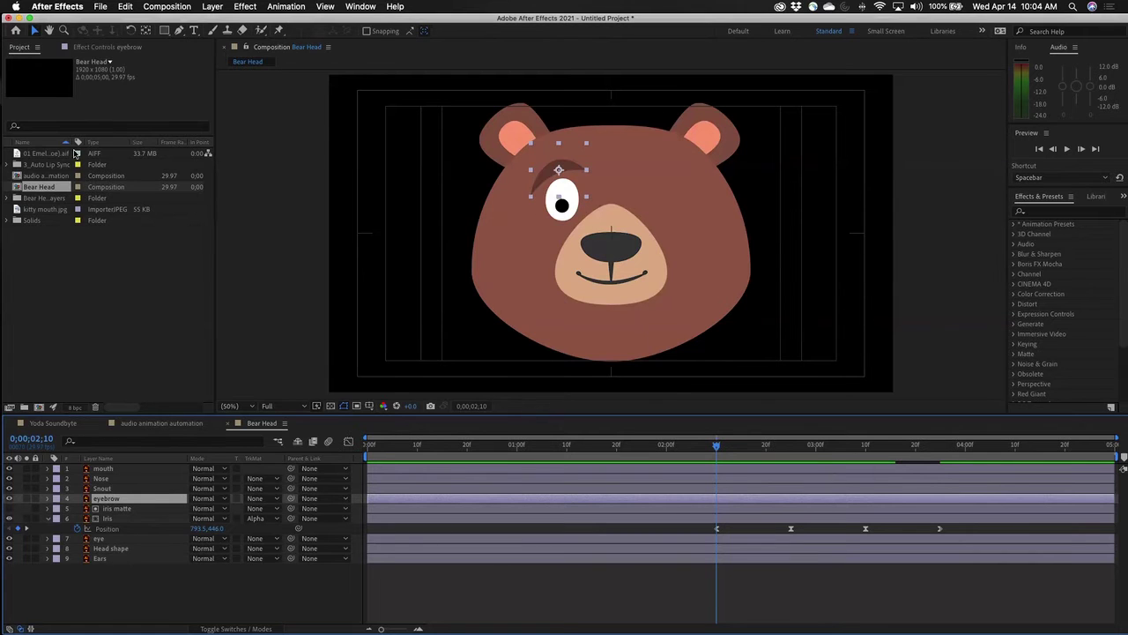
# Try a tilt on the eyebrow with the Rotation tool, undo it, and show its Rotation property.
pyautogui.click(132, 30)
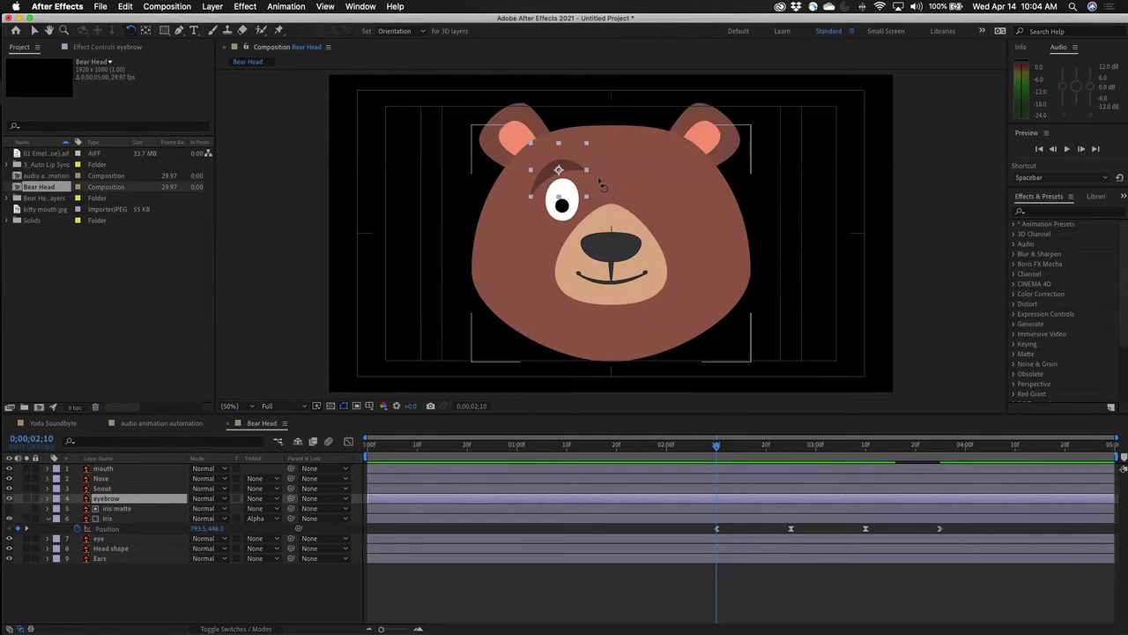
pyautogui.moveTo(557, 173); pyautogui.dragTo(533, 197)
pyautogui.press('super+z')
pyautogui.press('y')
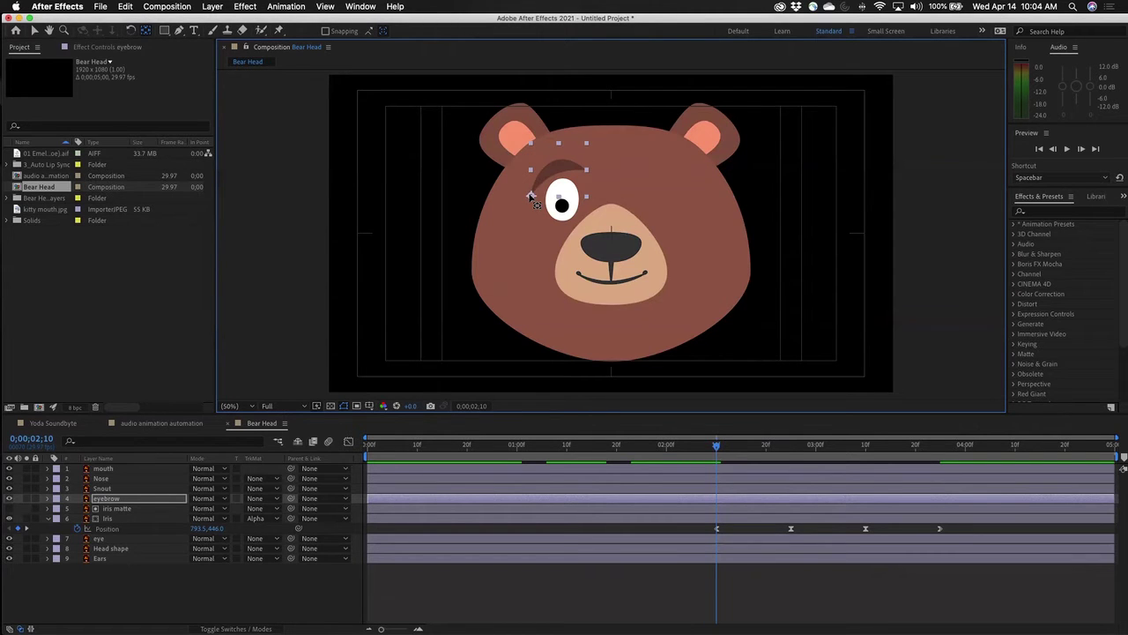
pyautogui.click(109, 500)
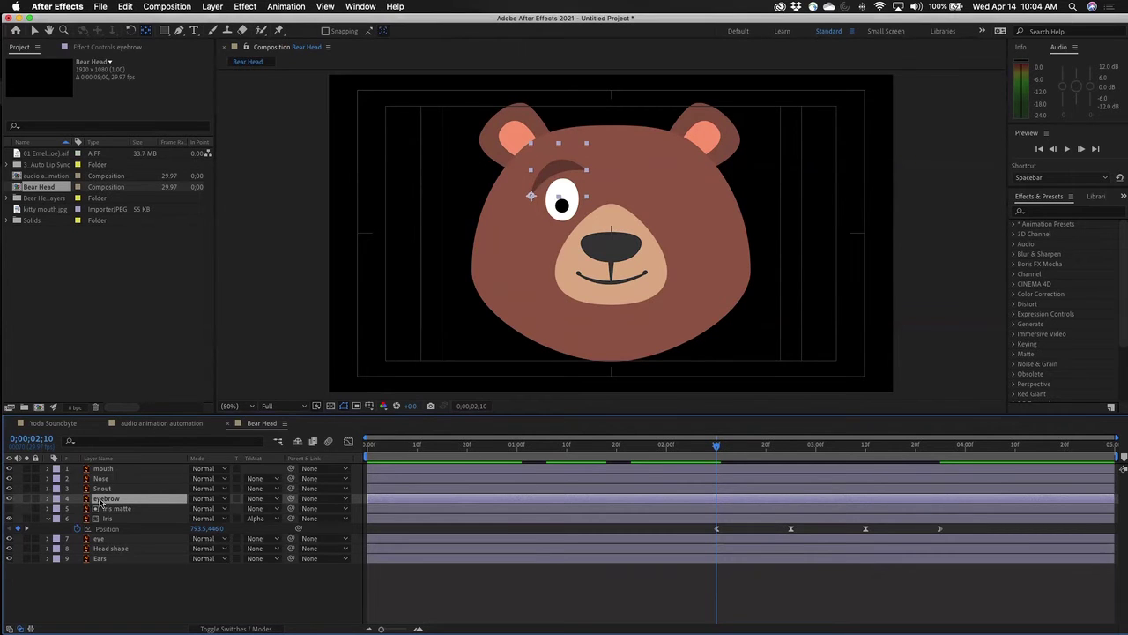
pyautogui.press('r')
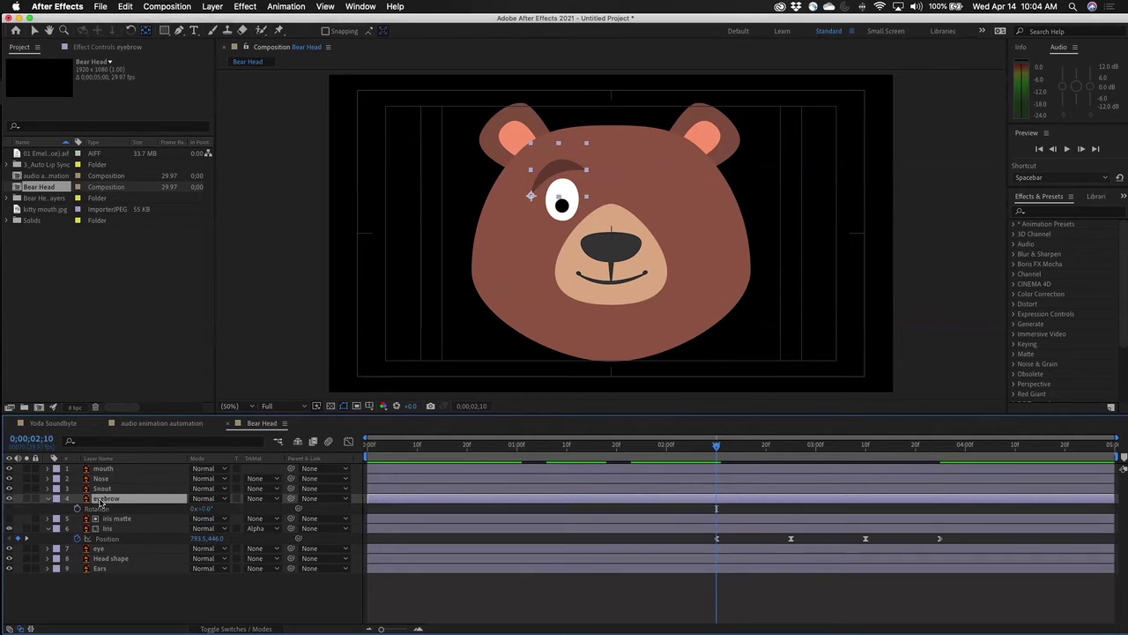
# Key the eyebrow's Rotation from 0;00;02;10, tilting it at about 0;00;02;24 and 0;00;03;09.
pyautogui.click(76, 509)
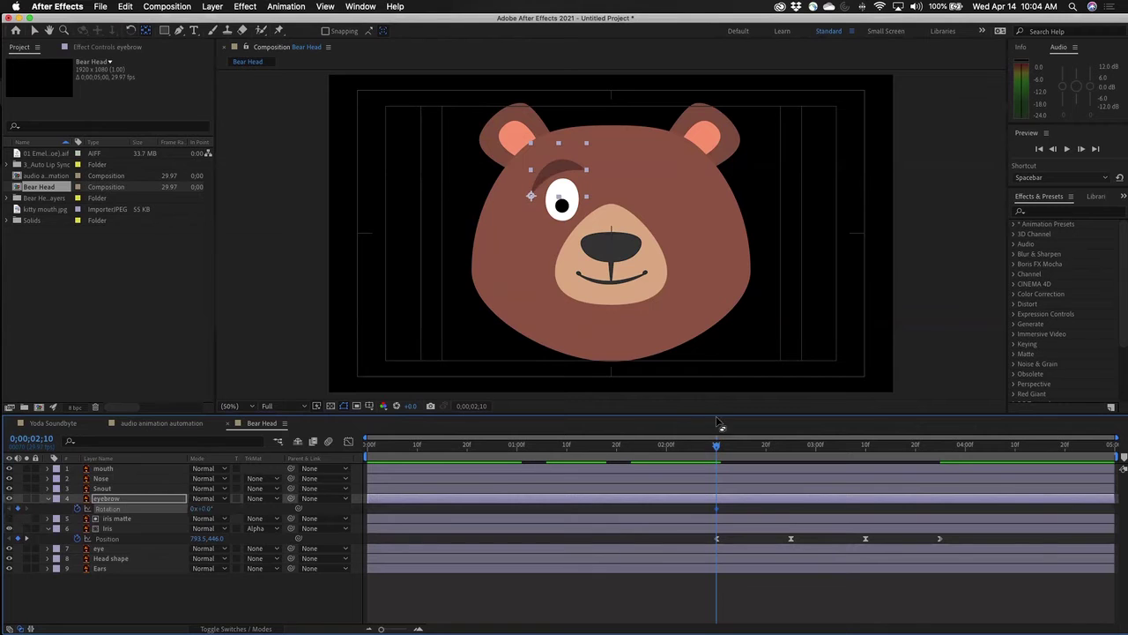
pyautogui.moveTo(717, 448); pyautogui.dragTo(790, 449)
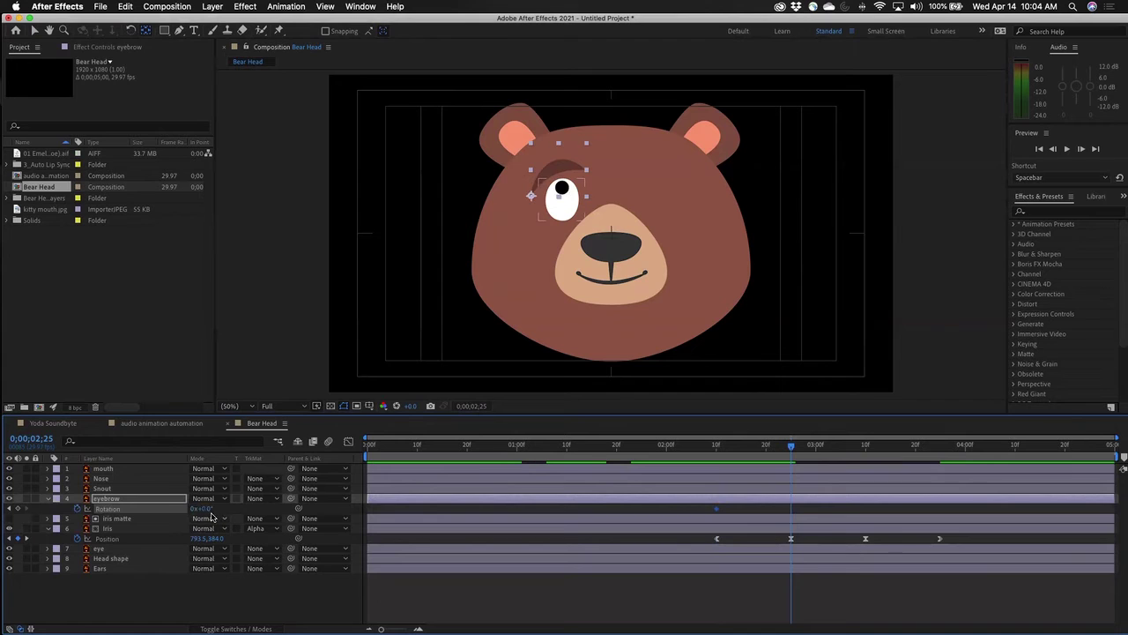
pyautogui.moveTo(205, 513); pyautogui.dragTo(228, 513)
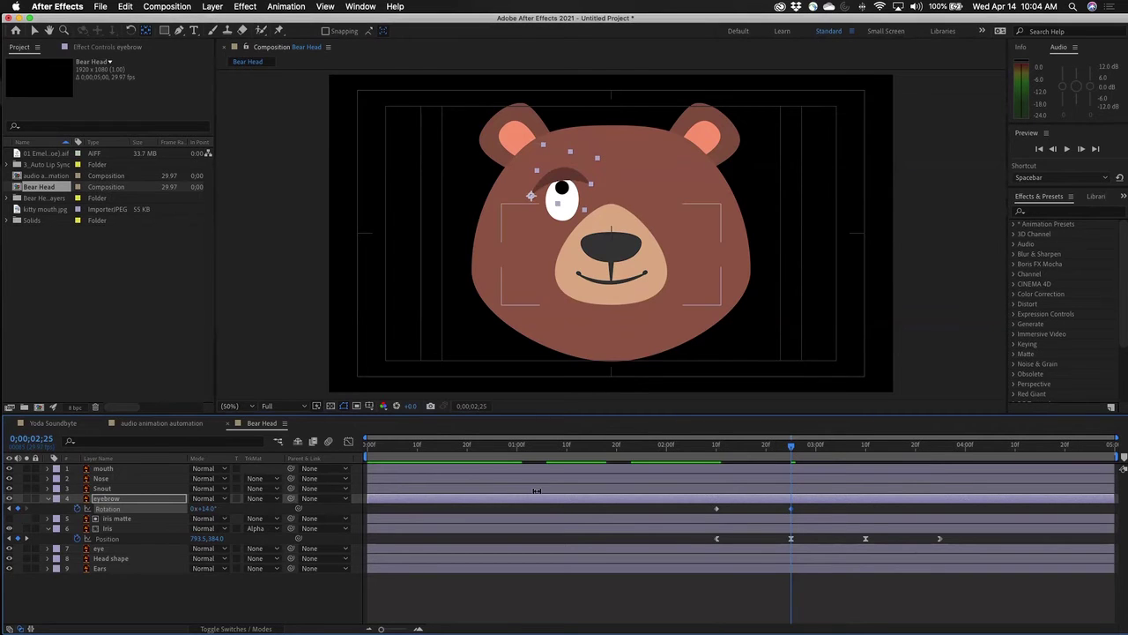
pyautogui.moveTo(792, 448); pyautogui.dragTo(866, 449)
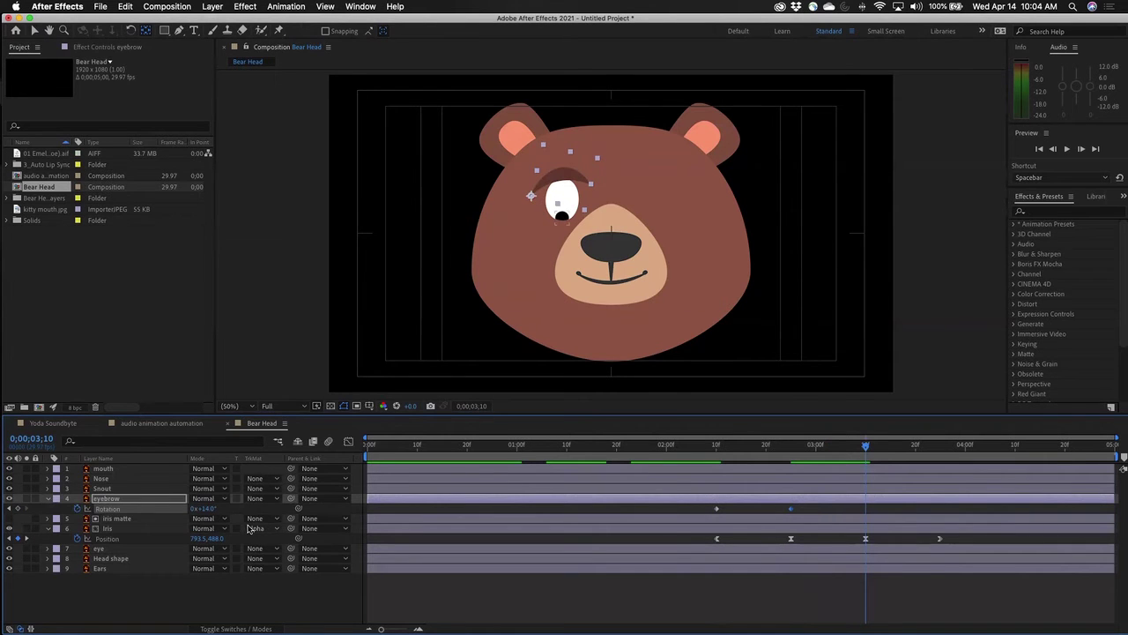
pyautogui.moveTo(212, 510); pyautogui.dragTo(183, 510)
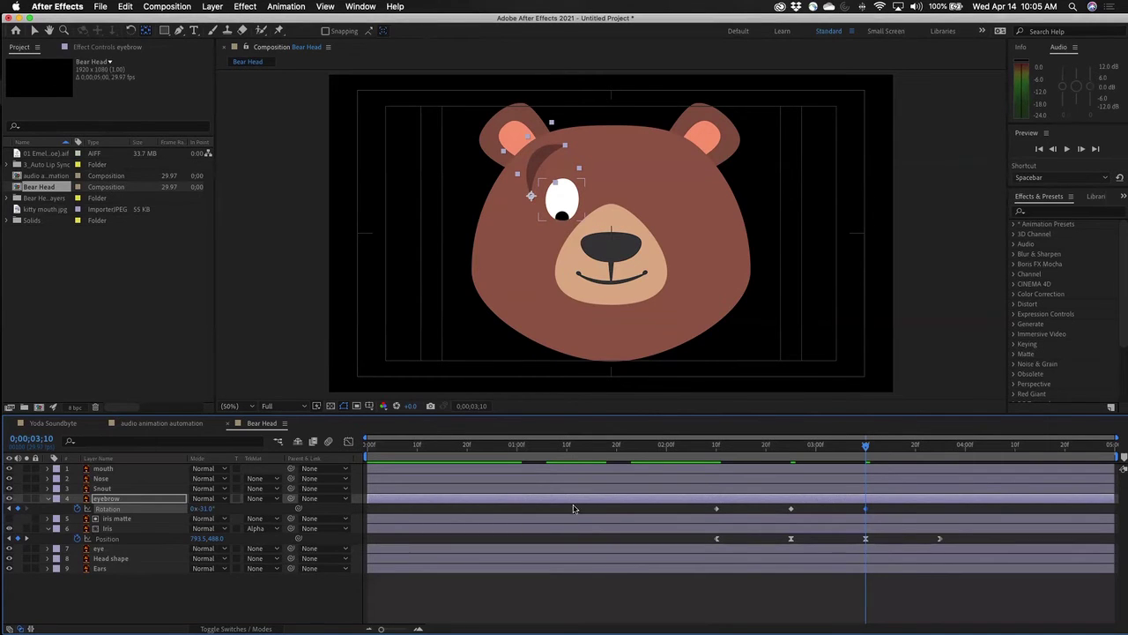
# Paste the first Rotation keyframe near 0;00;03;25 so the eyebrow settles back to 0°.
pyautogui.moveTo(869, 450); pyautogui.dragTo(941, 452)
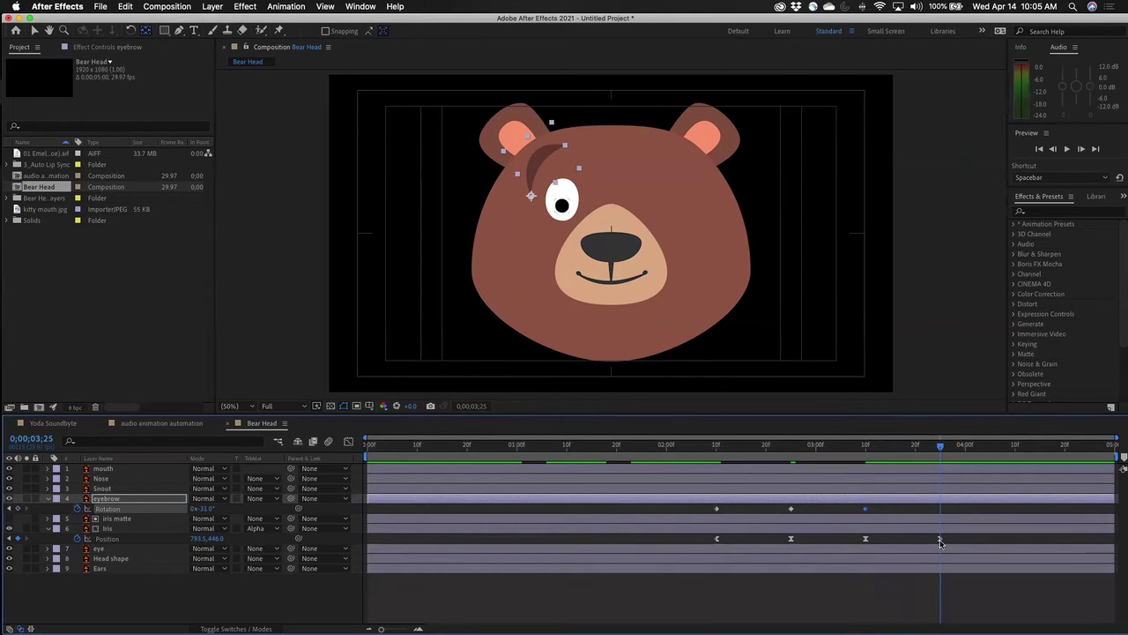
pyautogui.moveTo(940, 543)
pyautogui.moveTo(717, 511)
pyautogui.click(34, 30)
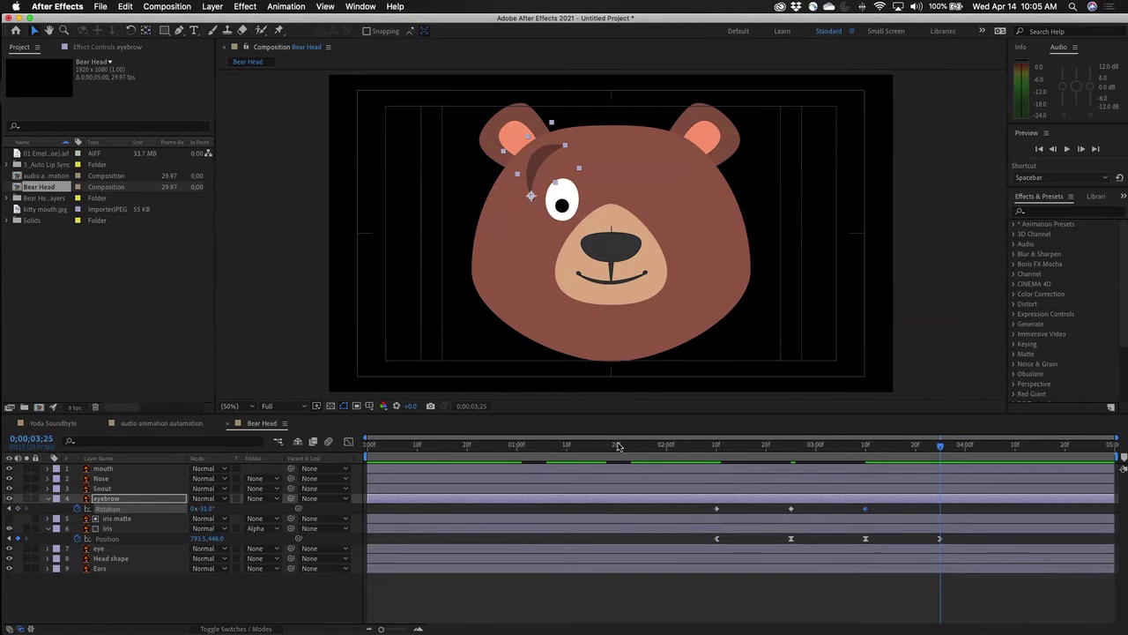
pyautogui.click(717, 509)
pyautogui.moveTo(717, 511)
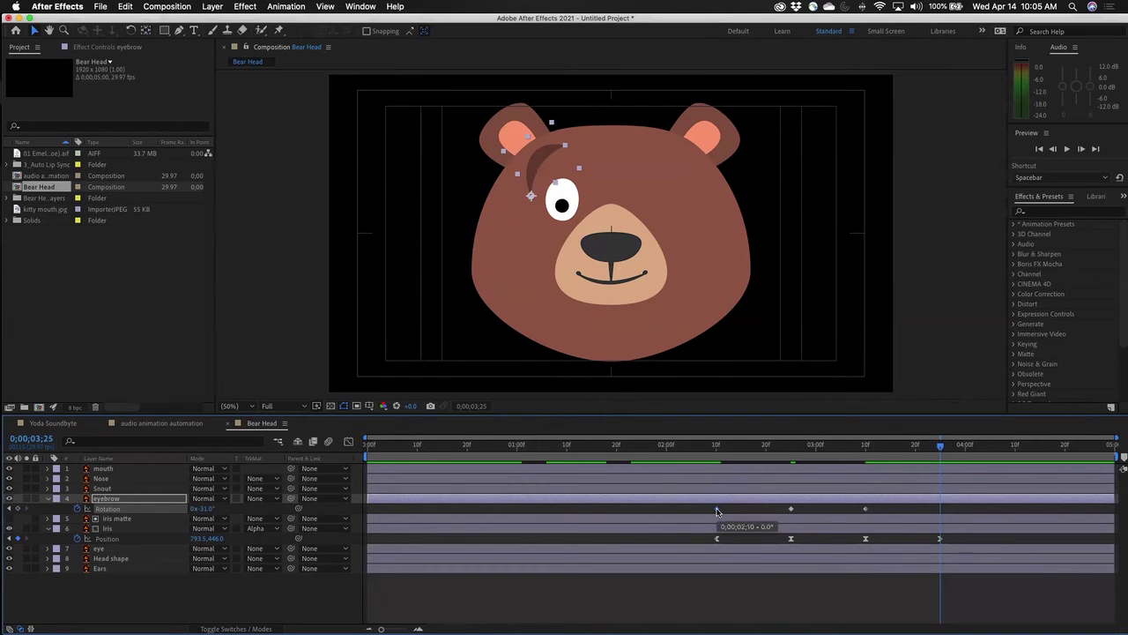
pyautogui.press('super+v')
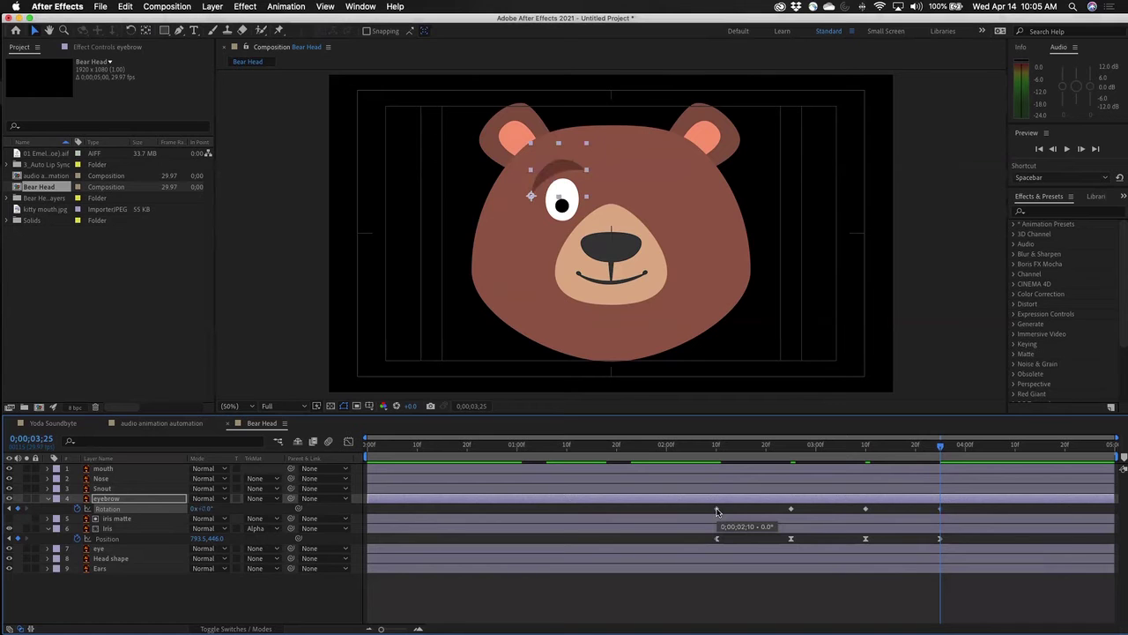
pyautogui.click(854, 608)
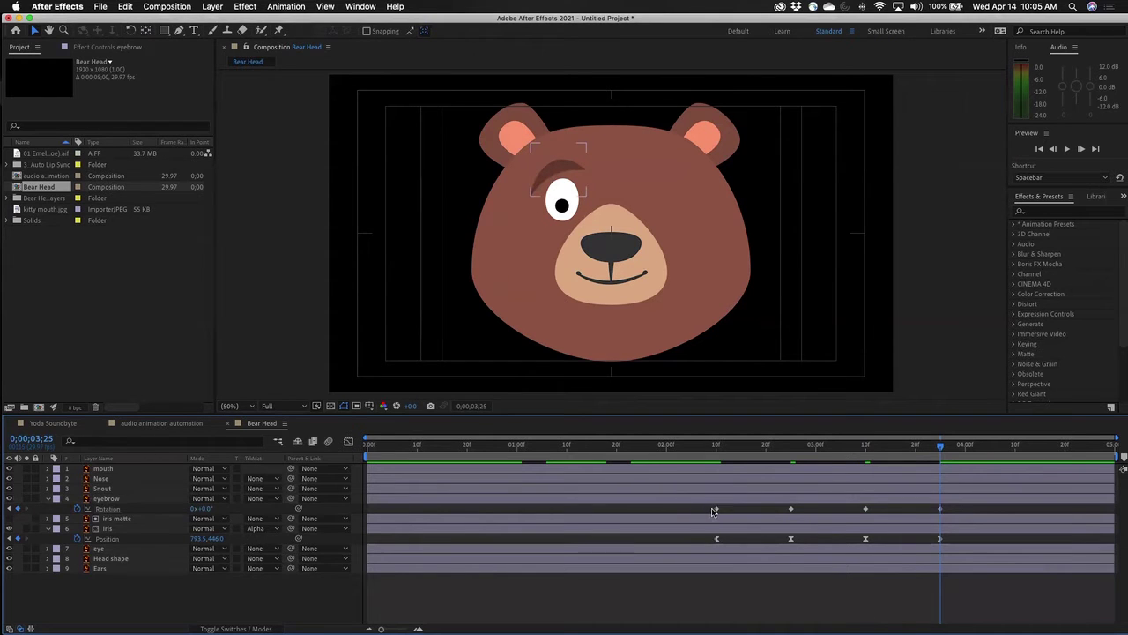
# Apply Easy Ease Out to the first eyebrow Rotation keyframe and Easy Ease In to the last.
pyautogui.rightClick(713, 509)
pyautogui.moveTo(776, 623)
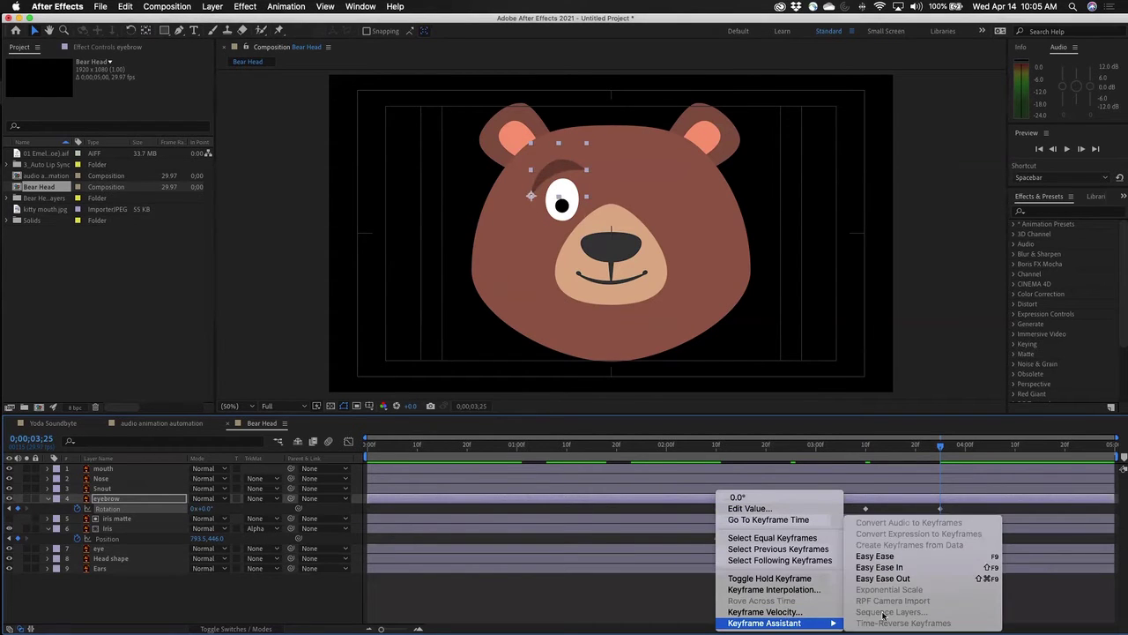
pyautogui.click(917, 579)
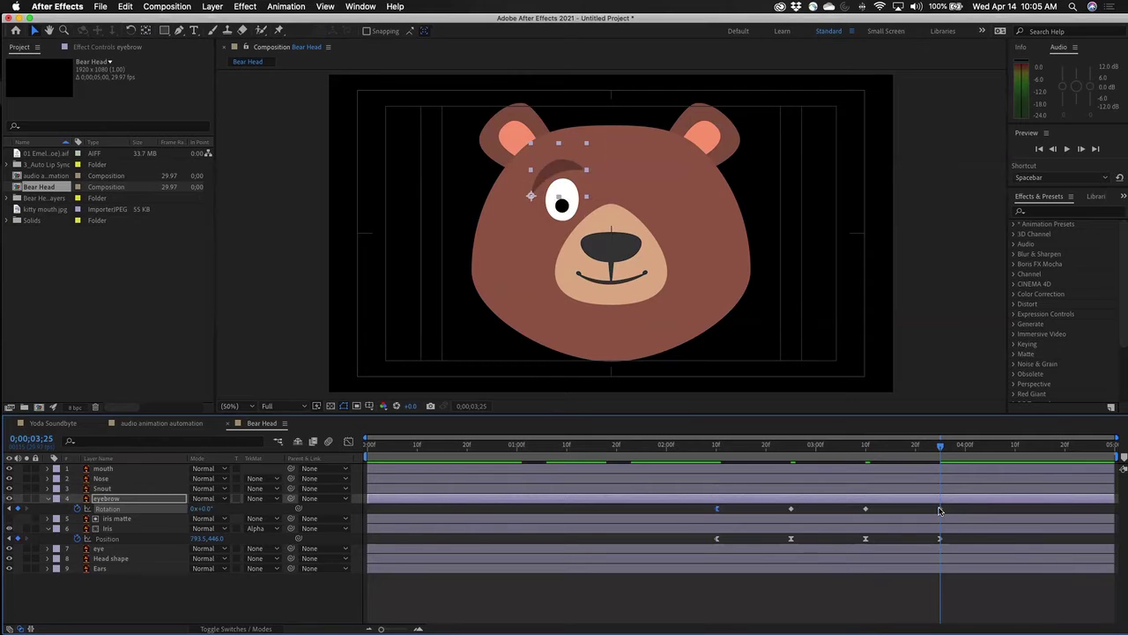
pyautogui.rightClick(939, 509)
pyautogui.moveTo(1000, 622)
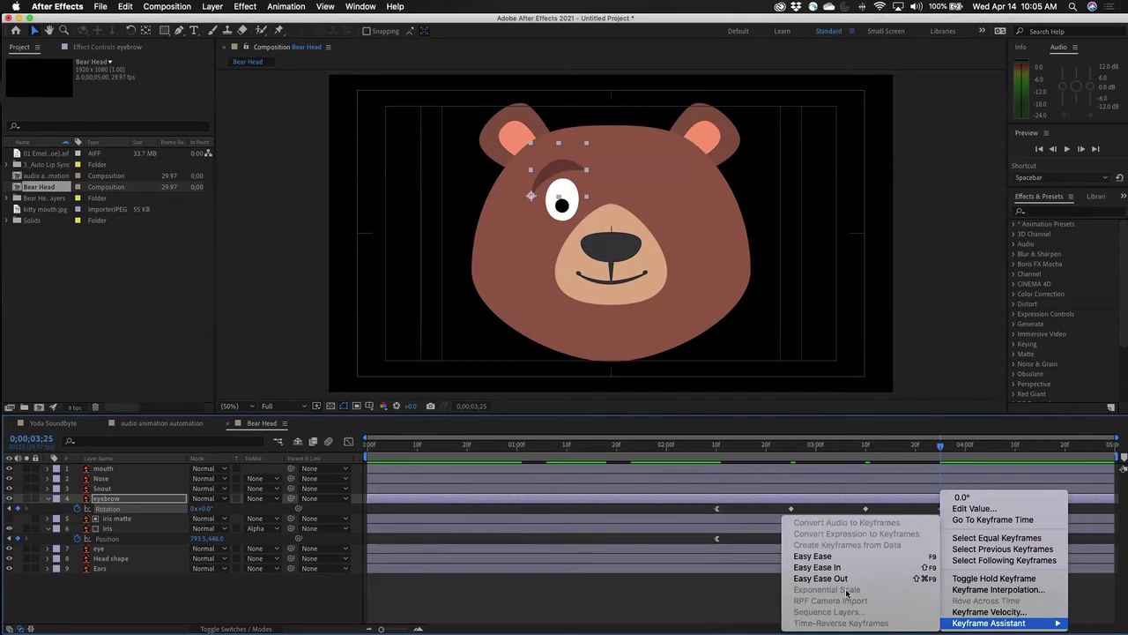
pyautogui.click(820, 567)
# Apply Easy Ease to the two middle Rotation keyframes and return to the composition start.
pyautogui.moveTo(786, 505); pyautogui.dragTo(875, 513)
pyautogui.rightClick(866, 510)
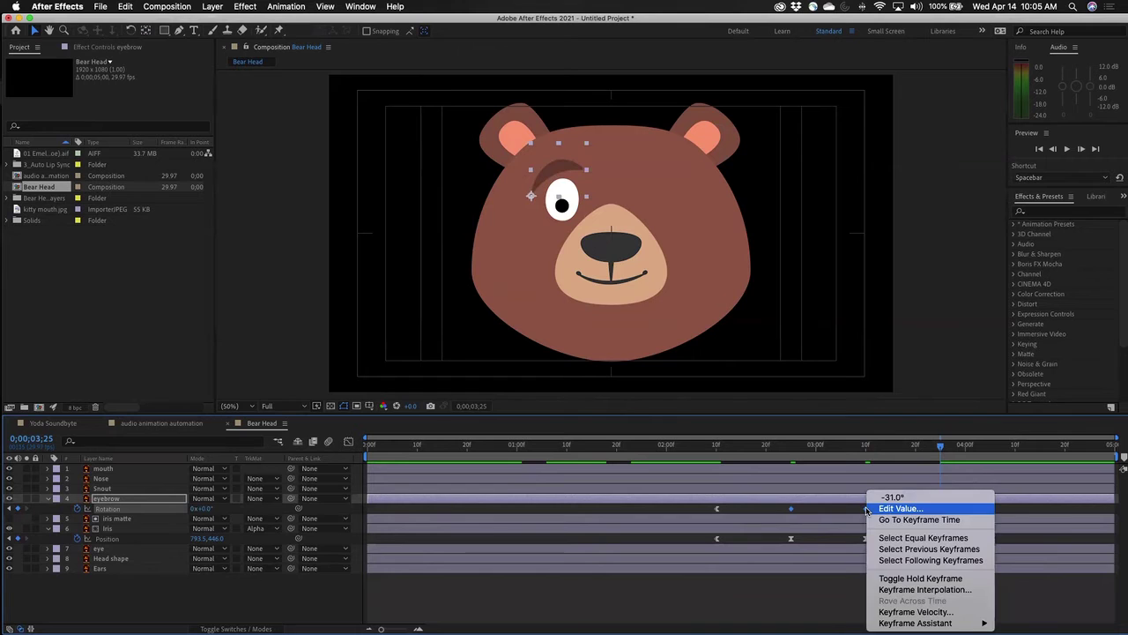
pyautogui.moveTo(917, 622)
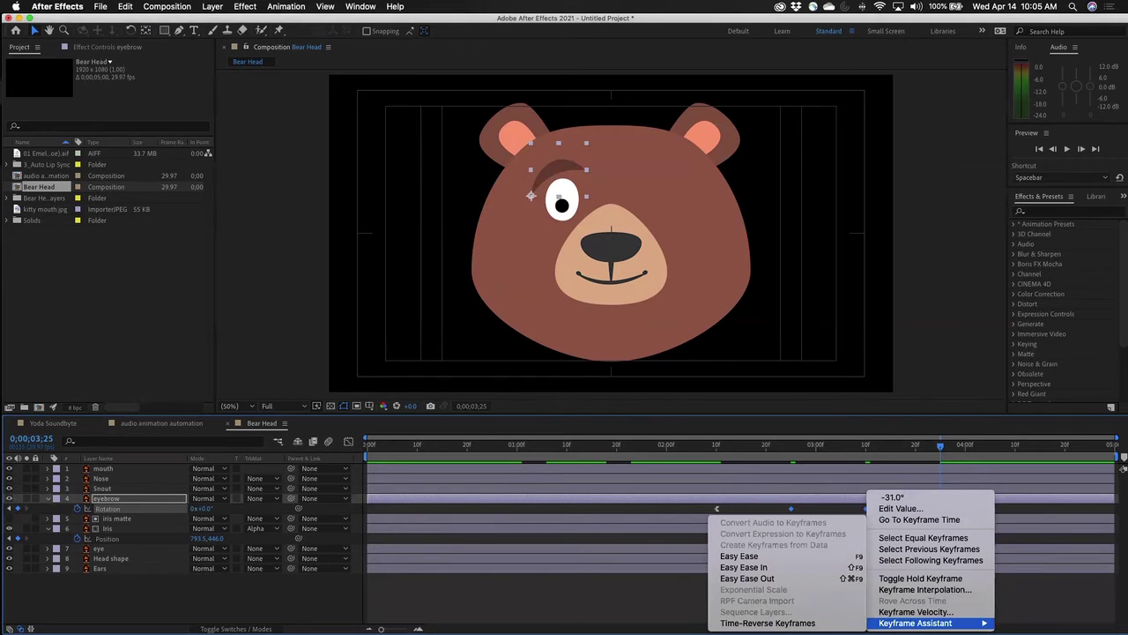
pyautogui.click(739, 556)
pyautogui.click(592, 445)
pyautogui.press('Home')
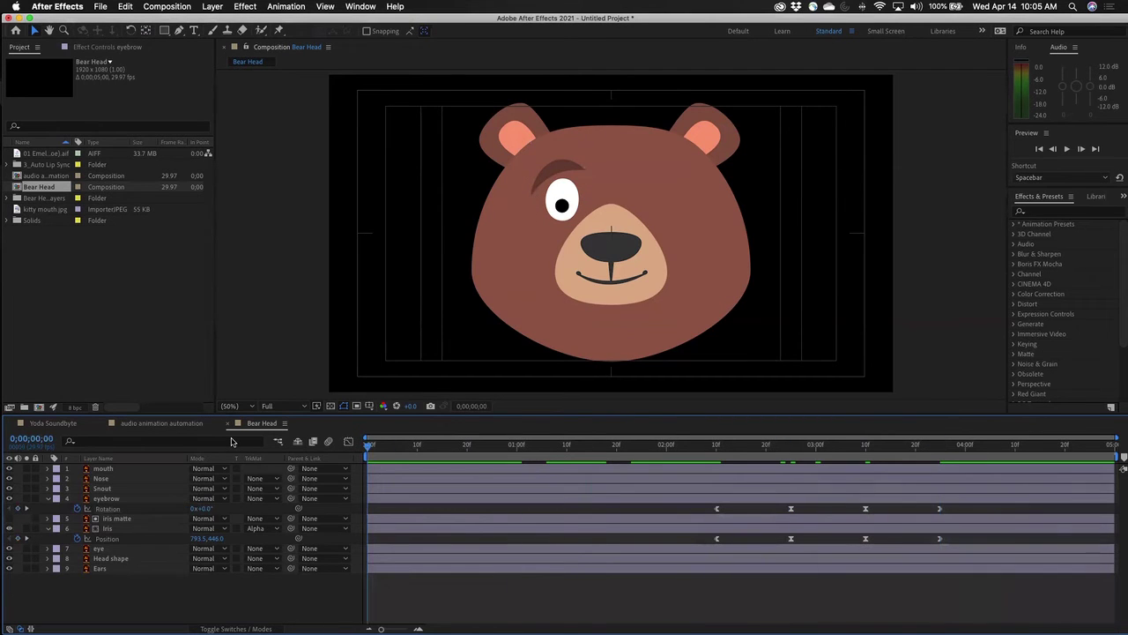
# Preview the eased animation, then collapse the eyebrow's Rotation and the iris's Position properties.
pyautogui.press('space')
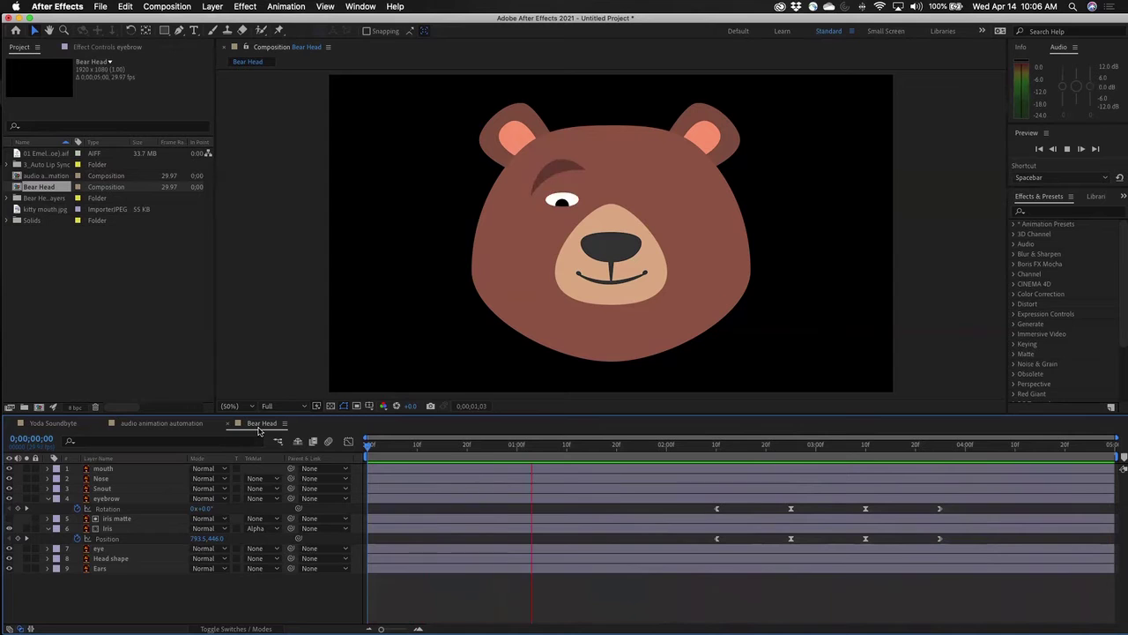
pyautogui.press('space')
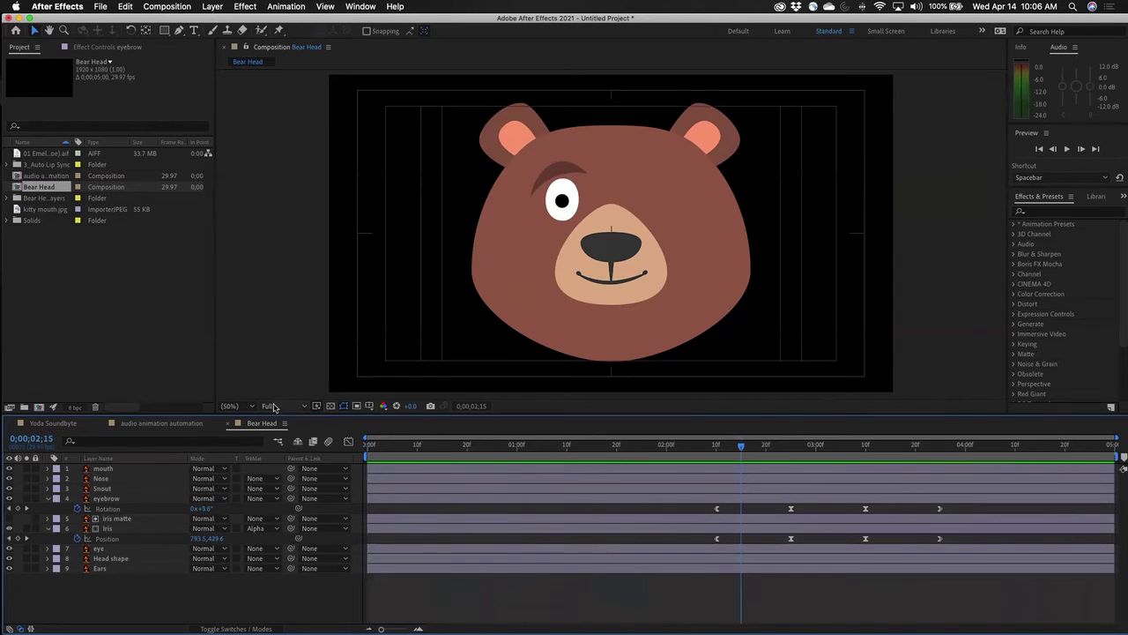
pyautogui.click(49, 498)
pyautogui.click(47, 519)
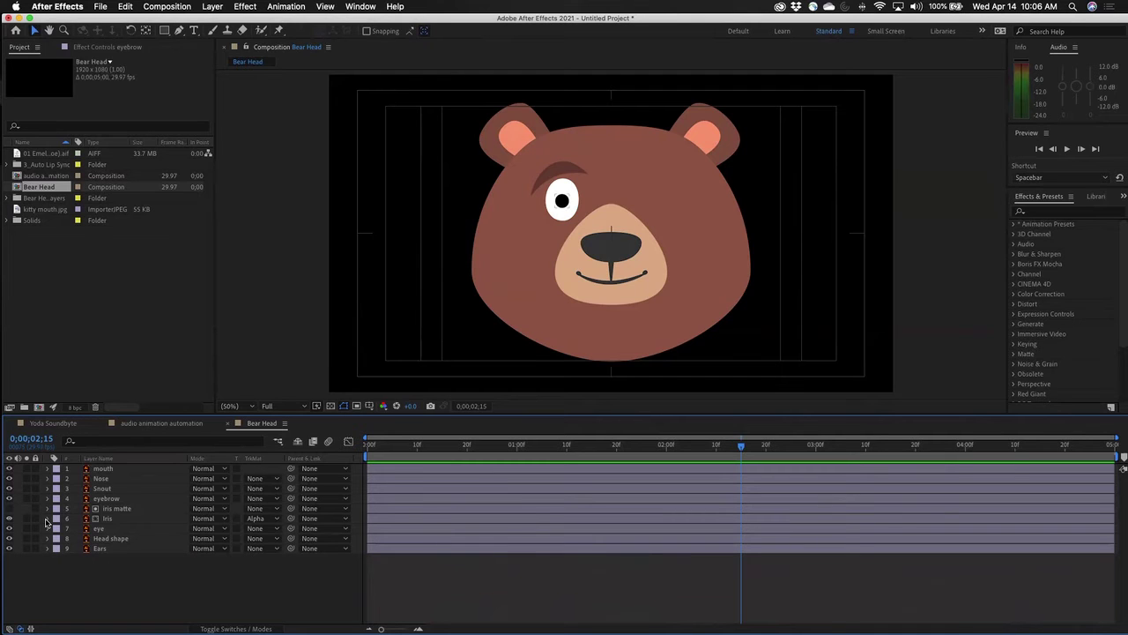
# Pre-compose eyebrow, iris matte, iris and eye as 'Set of animated eye features' and duplicate it.
pyautogui.click(111, 498)
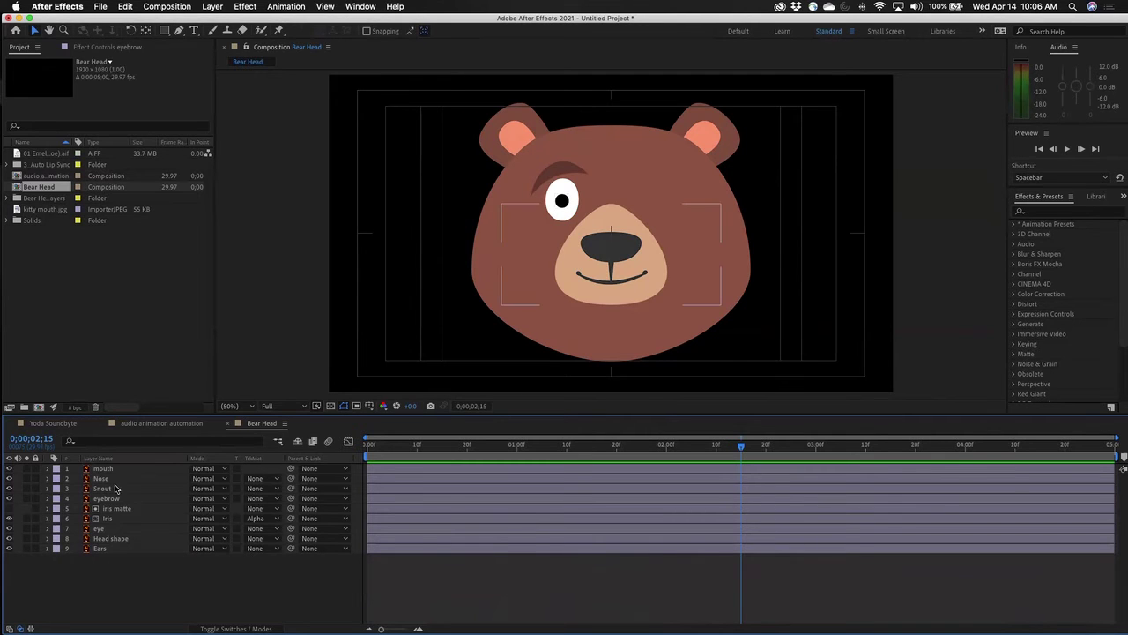
pyautogui.click(113, 499)
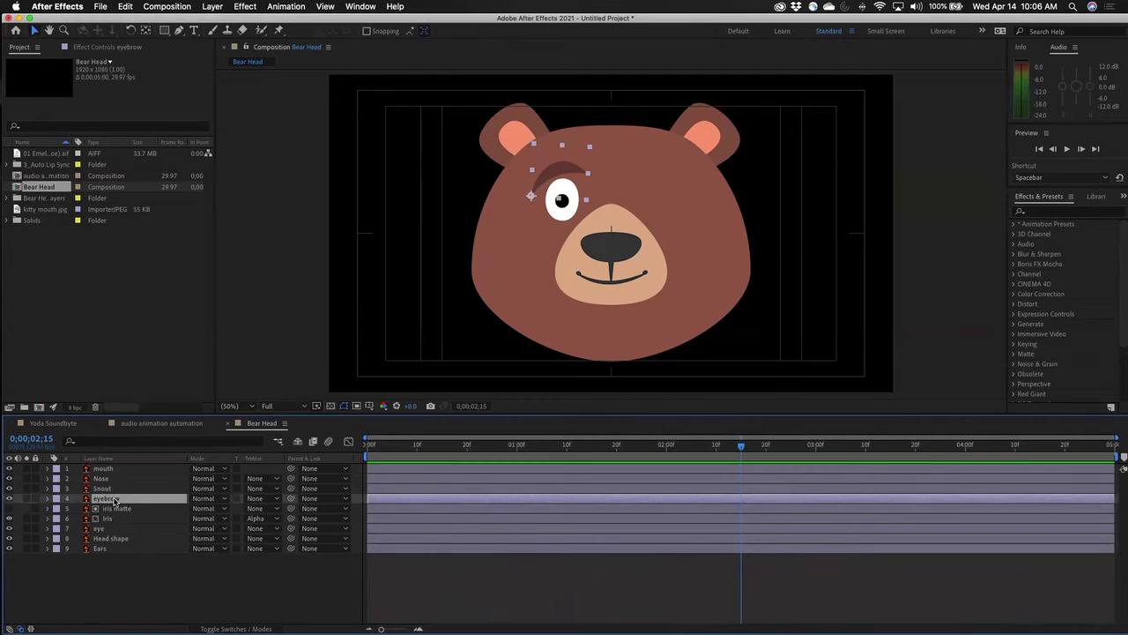
pyautogui.keyDown('shift'); pyautogui.click(111, 528); pyautogui.keyUp('shift')
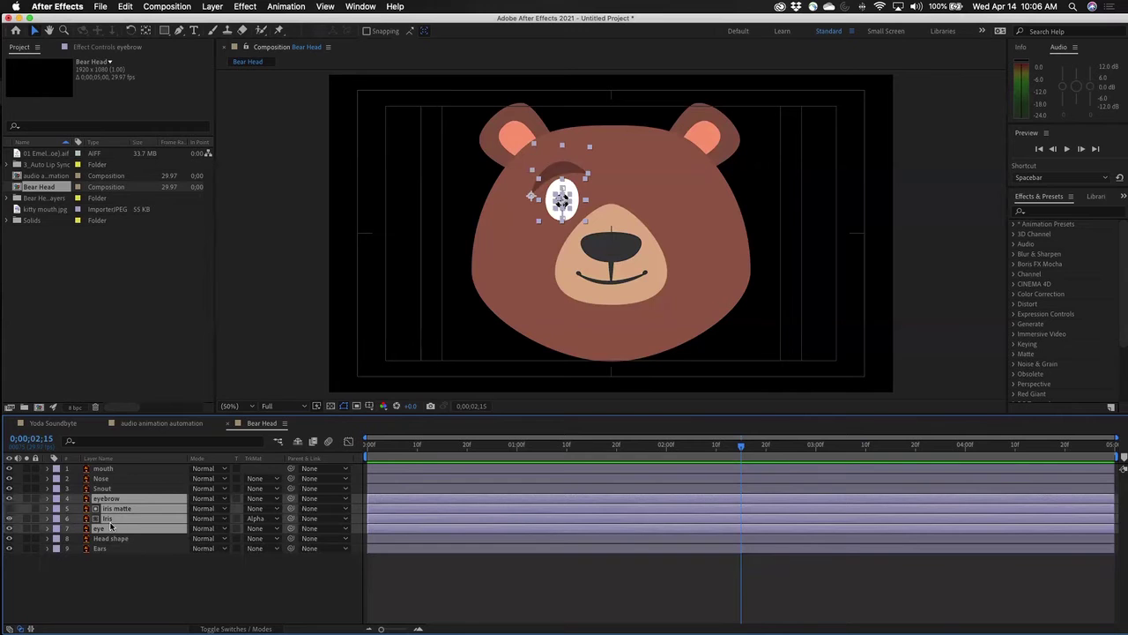
pyautogui.rightClick(106, 500)
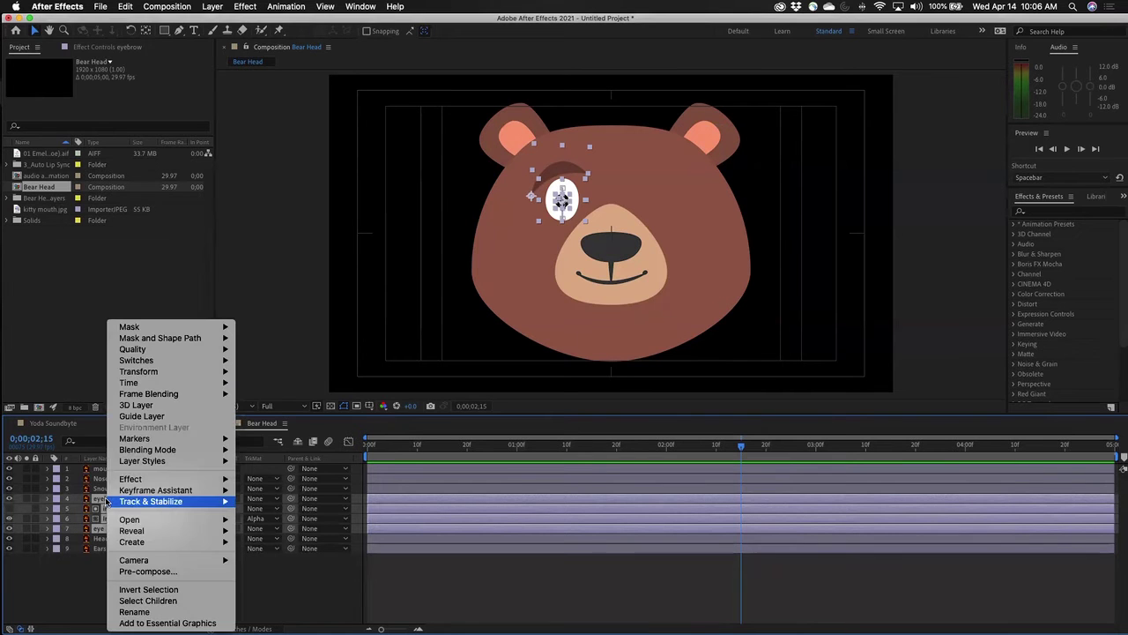
pyautogui.click(148, 571)
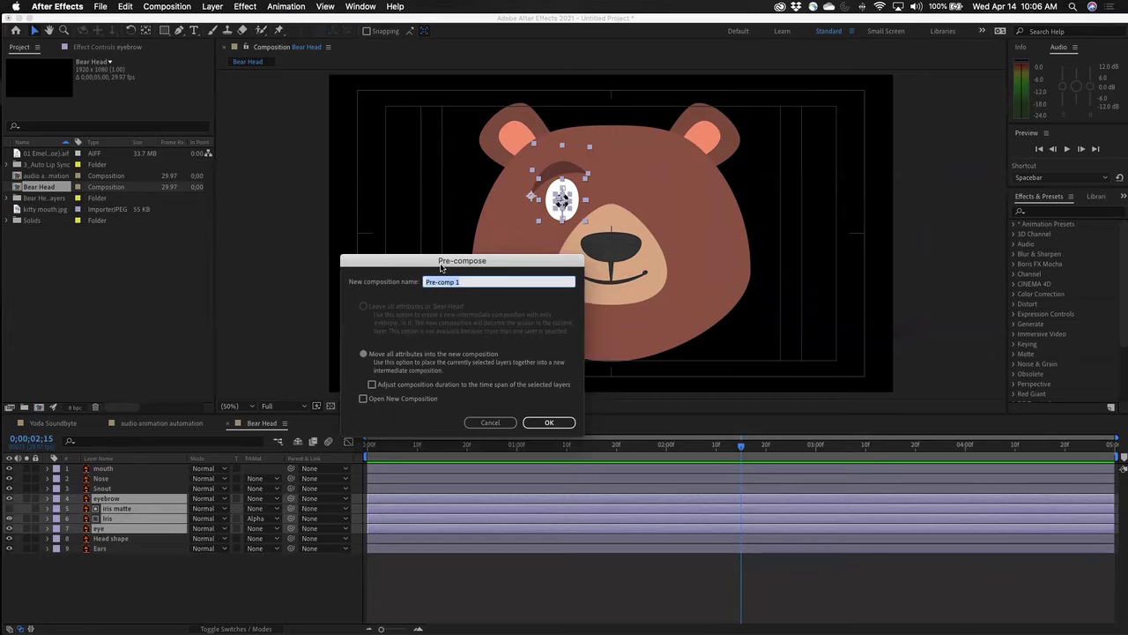
pyautogui.write('Set of animated eye features')
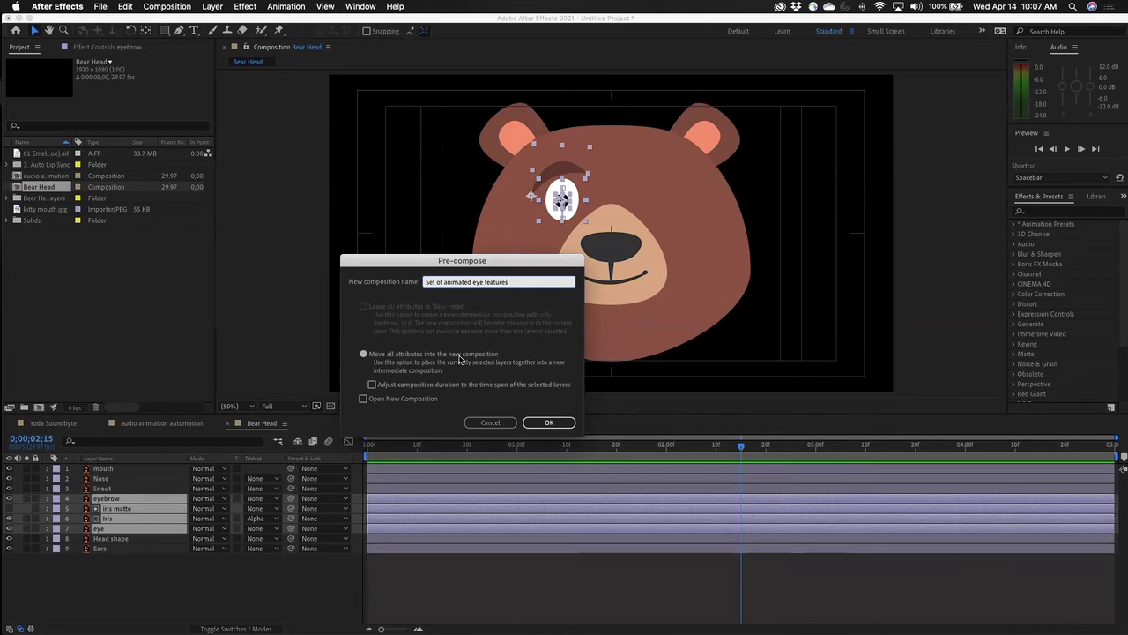
pyautogui.click(567, 424)
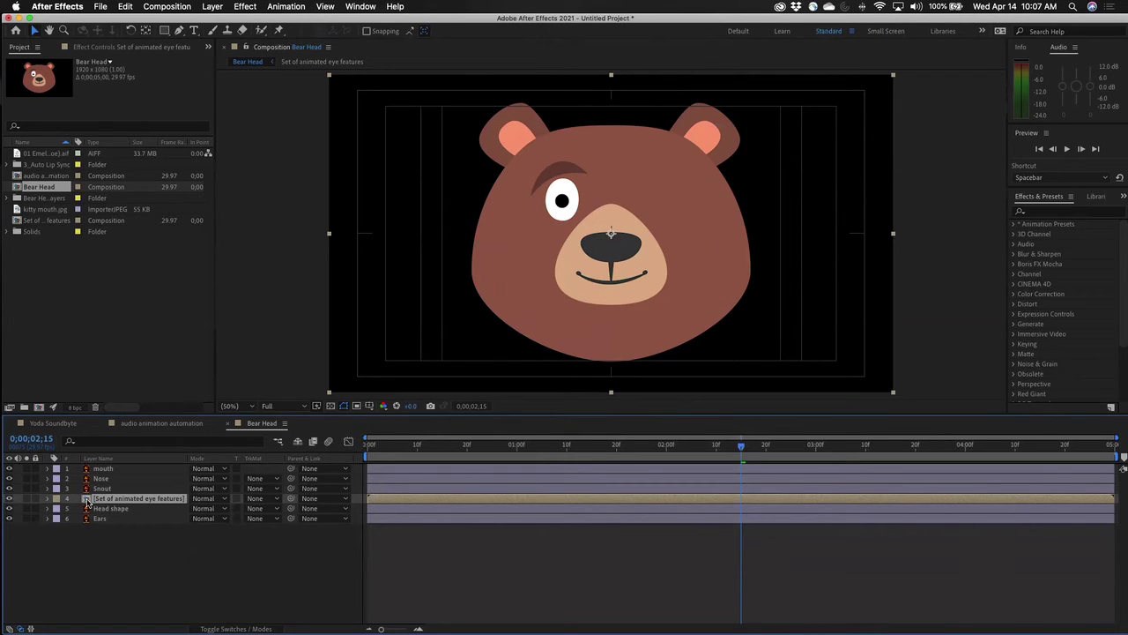
pyautogui.press('super+d')
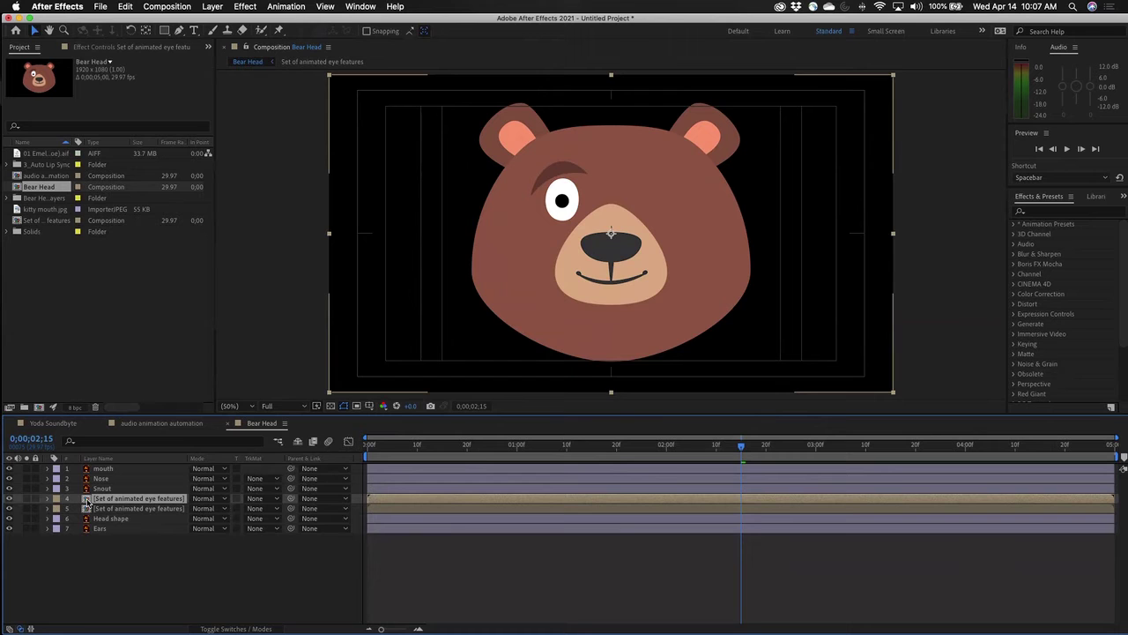
# Unlink the top eye precomp's scale proportions and set Scale X to -100%.
pyautogui.press('s')
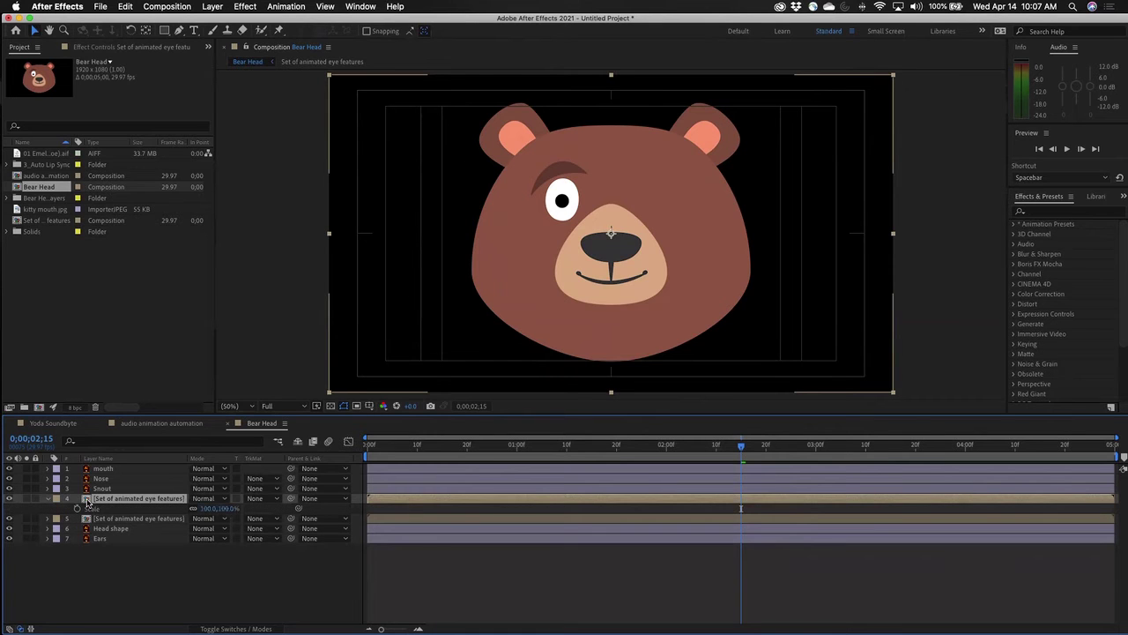
pyautogui.click(193, 510)
pyautogui.click(208, 509)
pyautogui.write('-100')
pyautogui.press('Return')
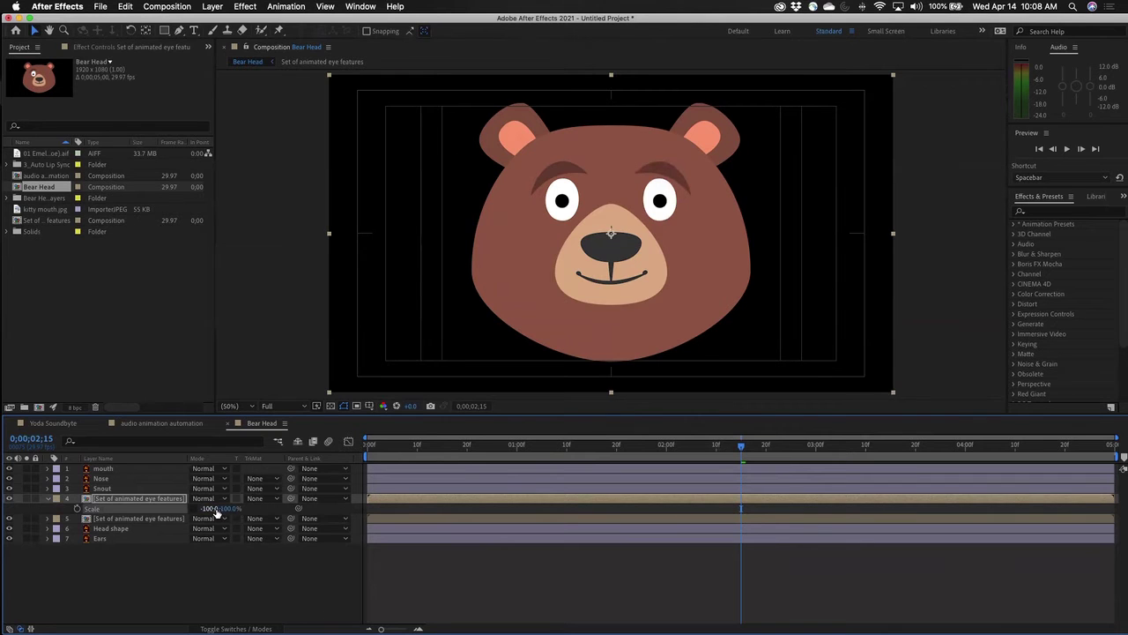
# Deselect the layer, return to the start of the composition and start playback.
pyautogui.click(484, 581)
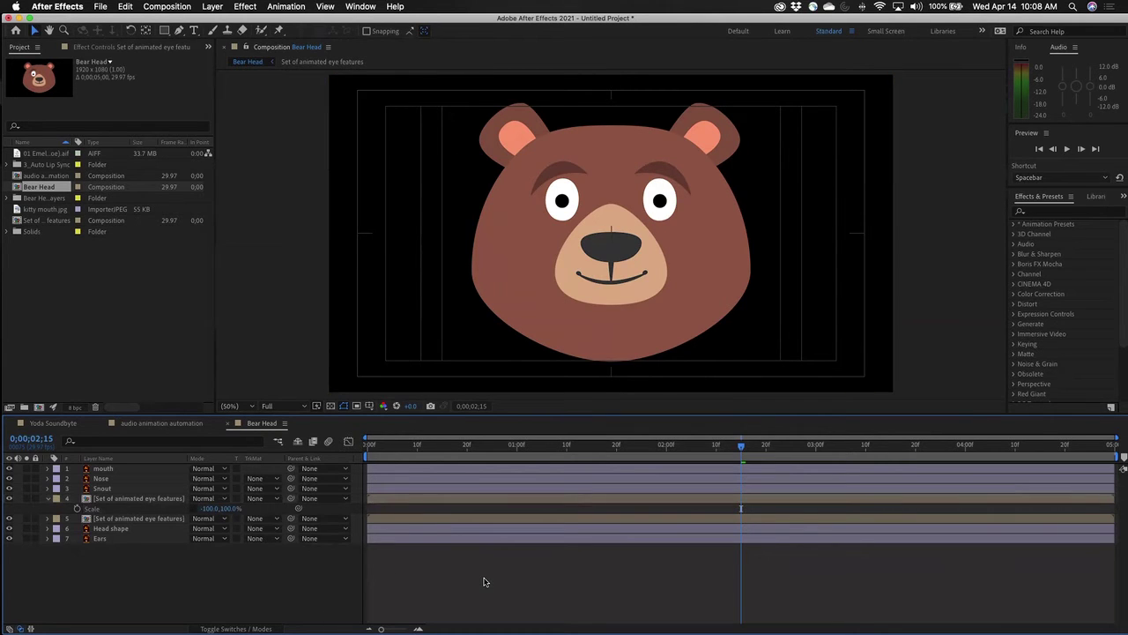
pyautogui.moveTo(741, 444); pyautogui.dragTo(247, 432)
pyautogui.press('space')
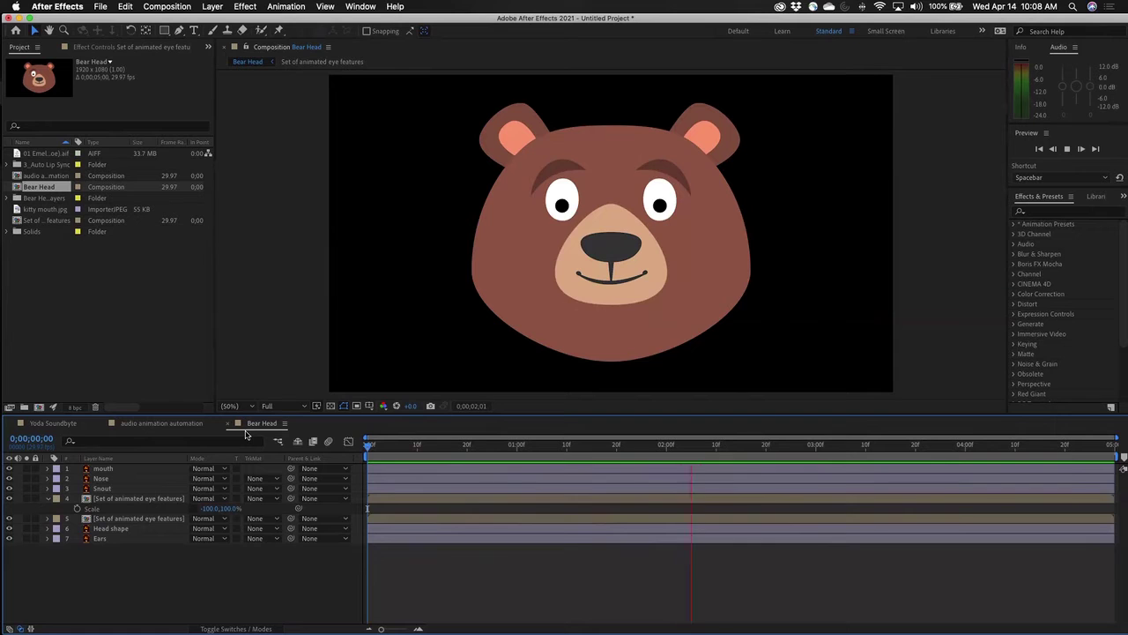
# Stop the preview and collapse the flipped eye layer's properties.
pyautogui.press('space')
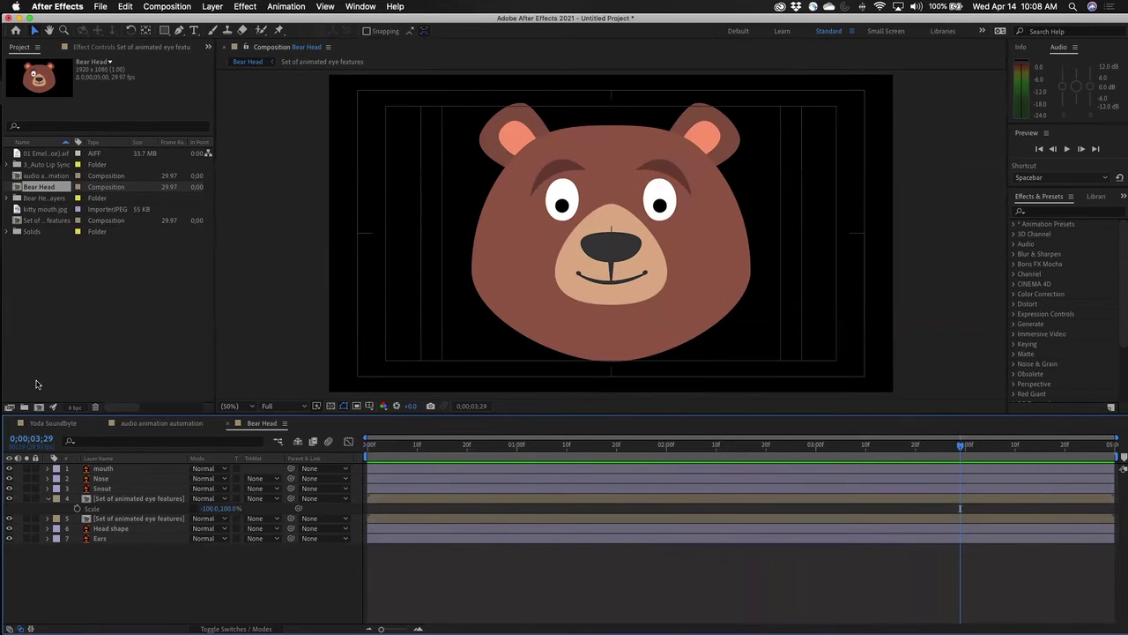
pyautogui.click(47, 498)
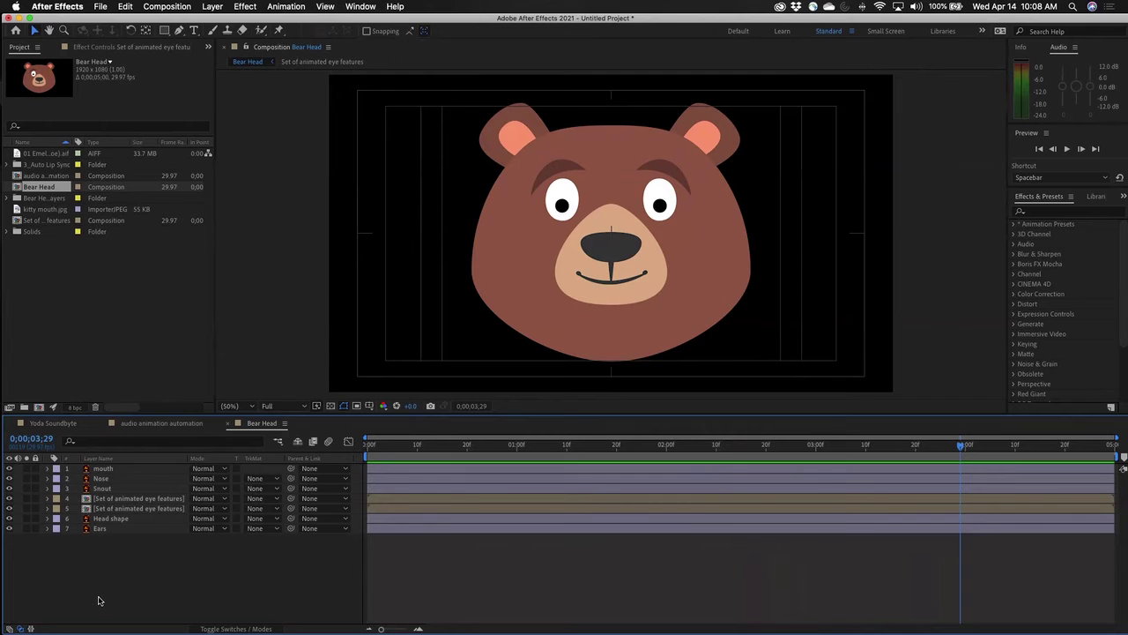
# Select both 'Set of animated eye features' layers together.
pyautogui.click(100, 499)
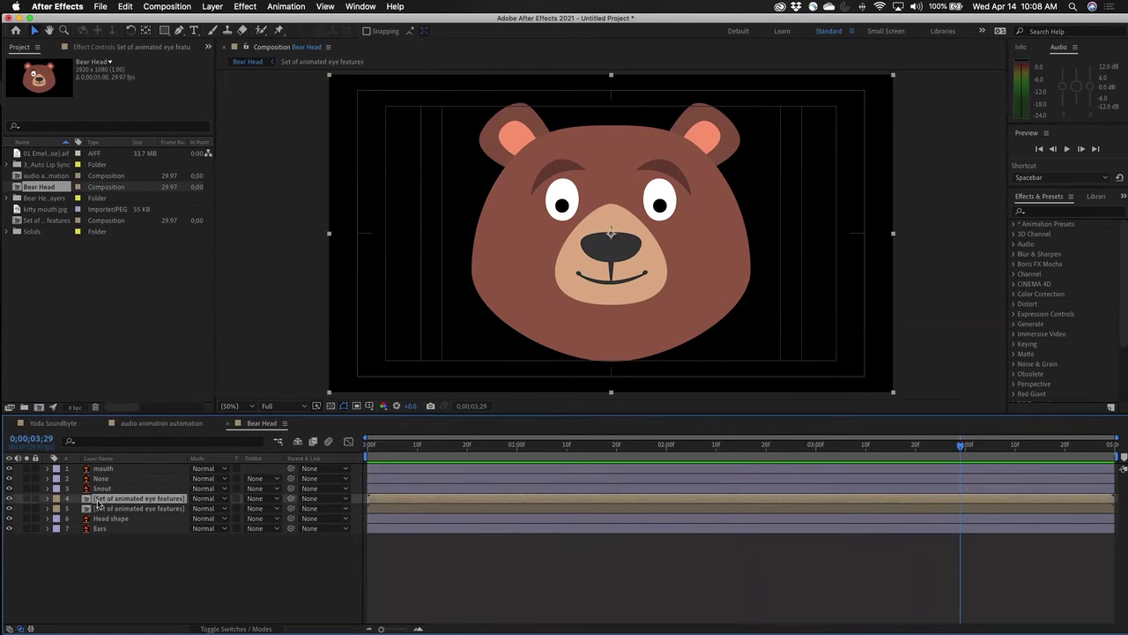
pyautogui.keyDown('shift'); pyautogui.click(99, 518); pyautogui.keyUp('shift')
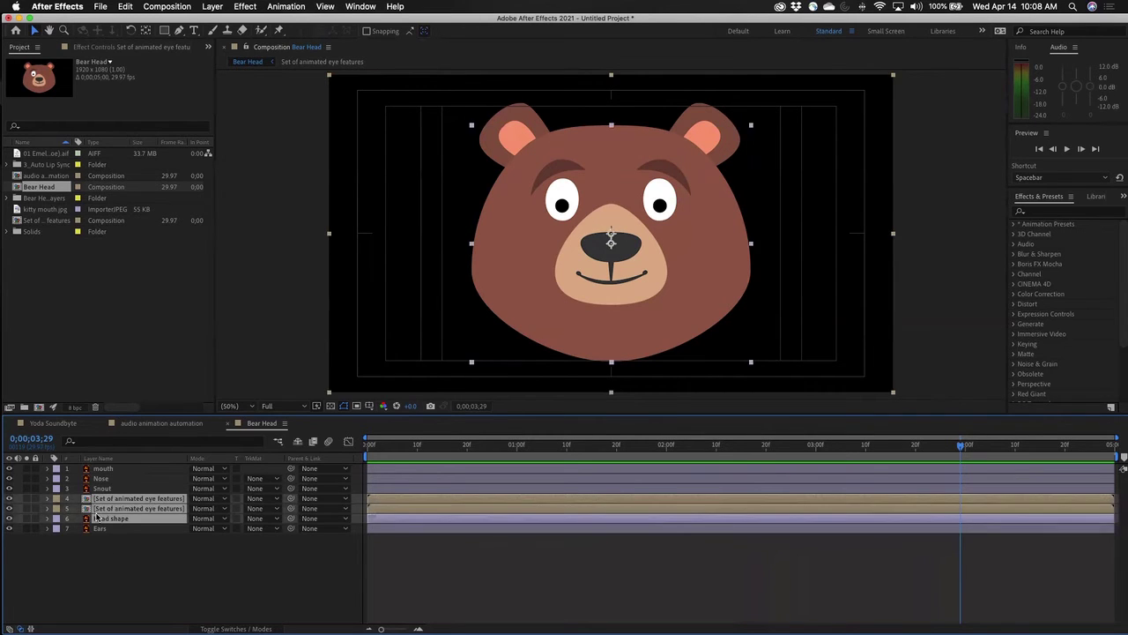
pyautogui.click(136, 588)
pyautogui.click(97, 498)
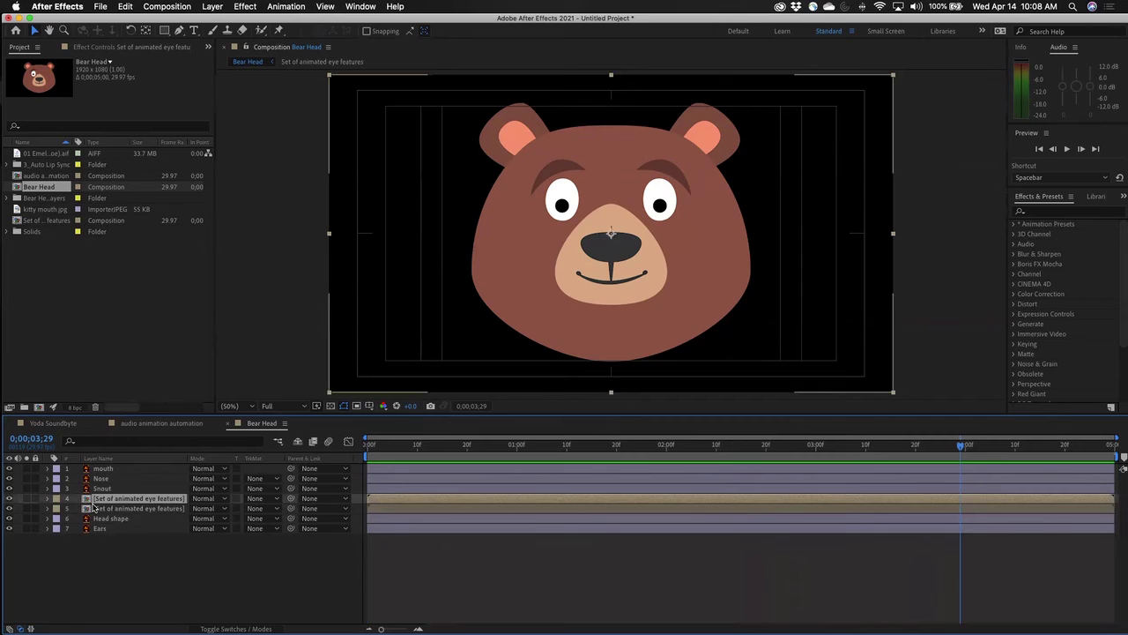
pyautogui.keyDown('shift'); pyautogui.click(92, 510); pyautogui.keyUp('shift')
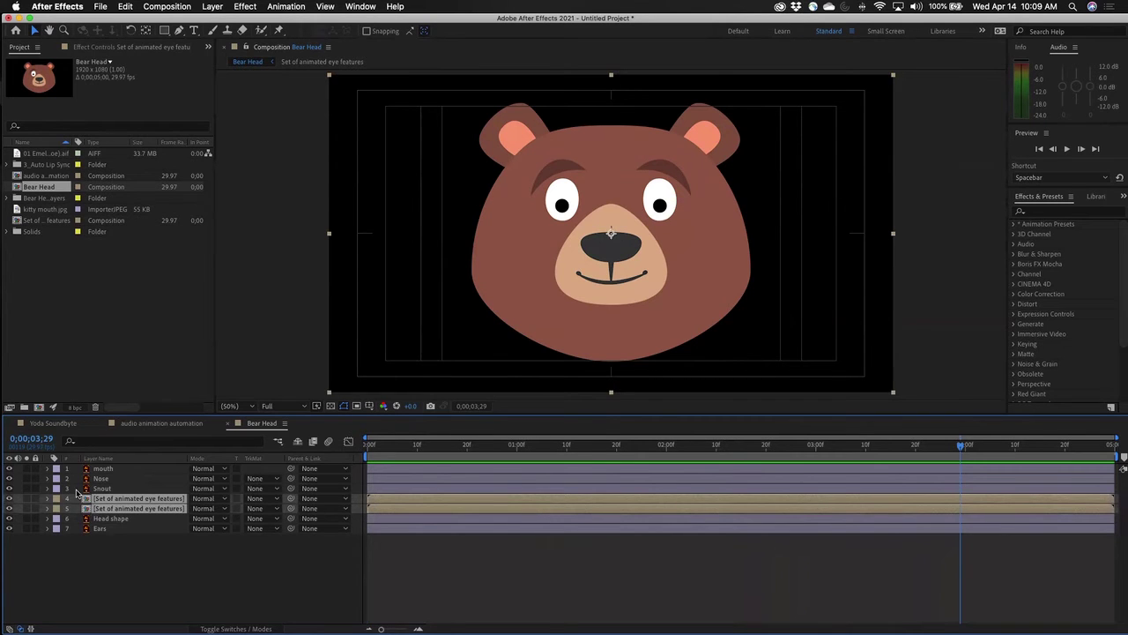
# Pre-compose the two eye layers as 'Pair of eyes animated', moving all attributes.
pyautogui.rightClick(88, 500)
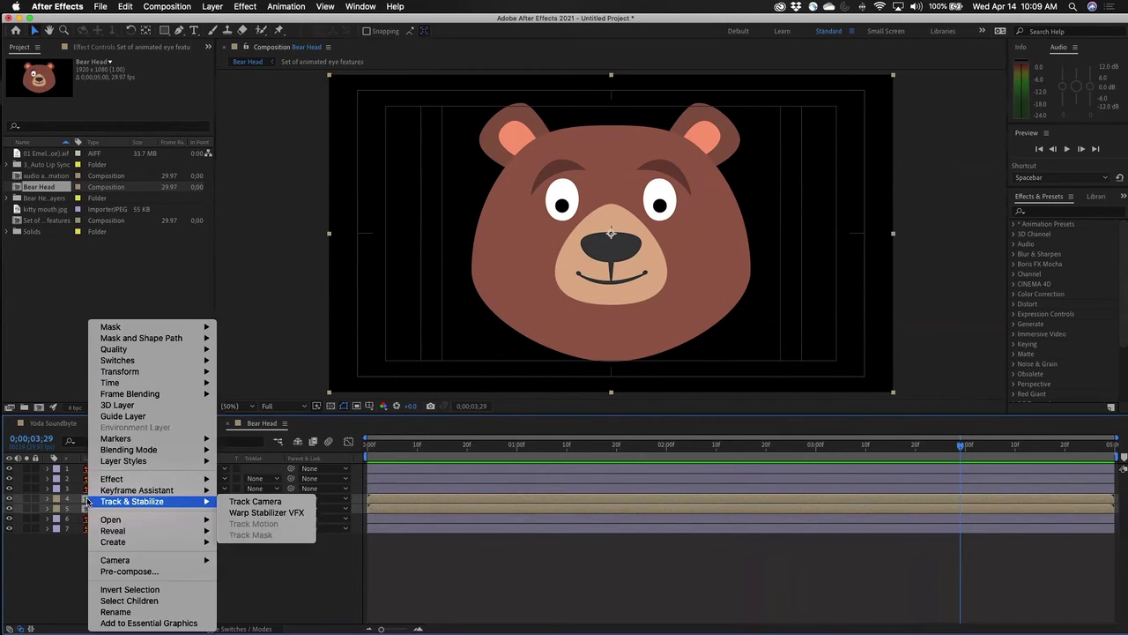
pyautogui.click(136, 572)
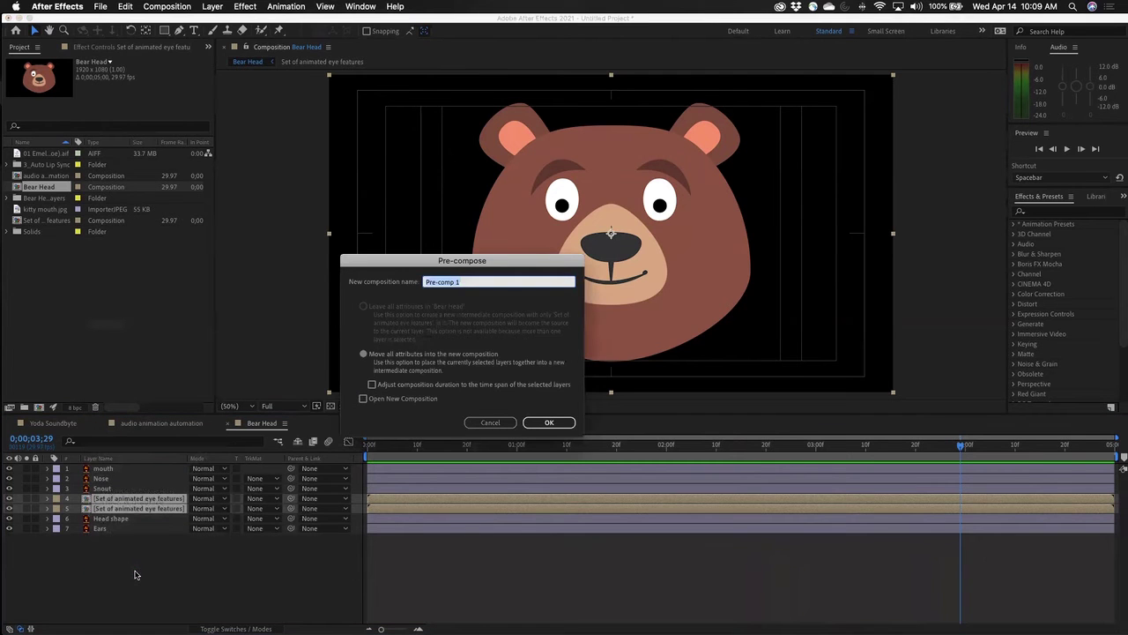
pyautogui.write('Pa')
pyautogui.write('ir of eye')
pyautogui.write('s aniamt')
pyautogui.press('BackSpace')
pyautogui.press('BackSpace')
pyautogui.press('BackSpace')
pyautogui.write('mat')
pyautogui.click(382, 354)
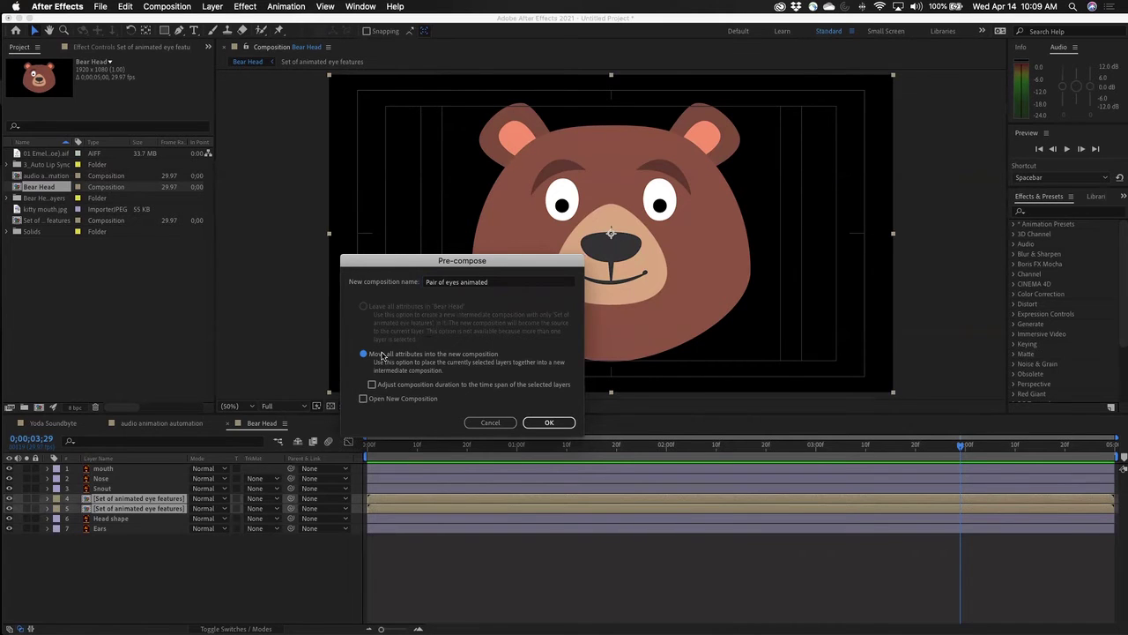
pyautogui.click(548, 422)
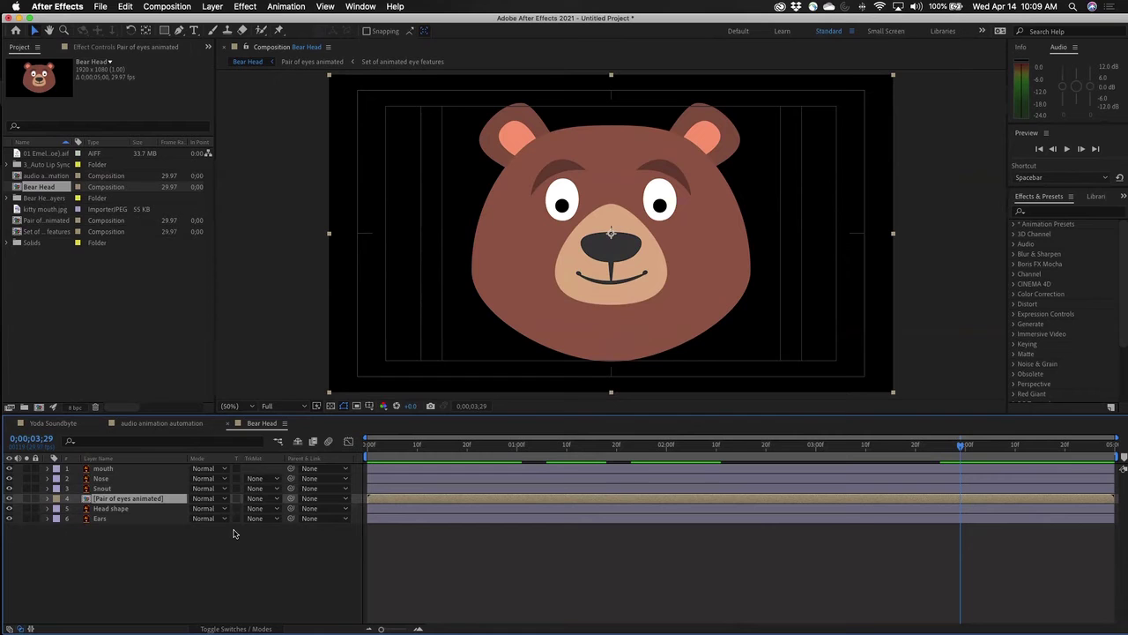
# Preview the Bear Head animation from the start, then show the layer switches column.
pyautogui.press('Home')
pyautogui.press('space')
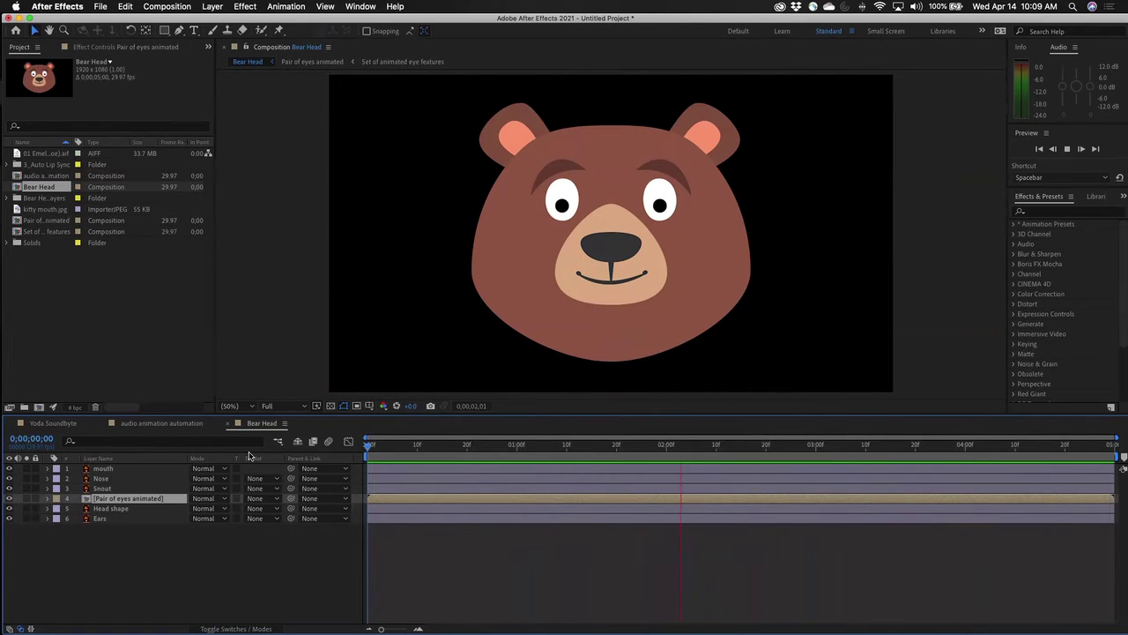
pyautogui.press('space')
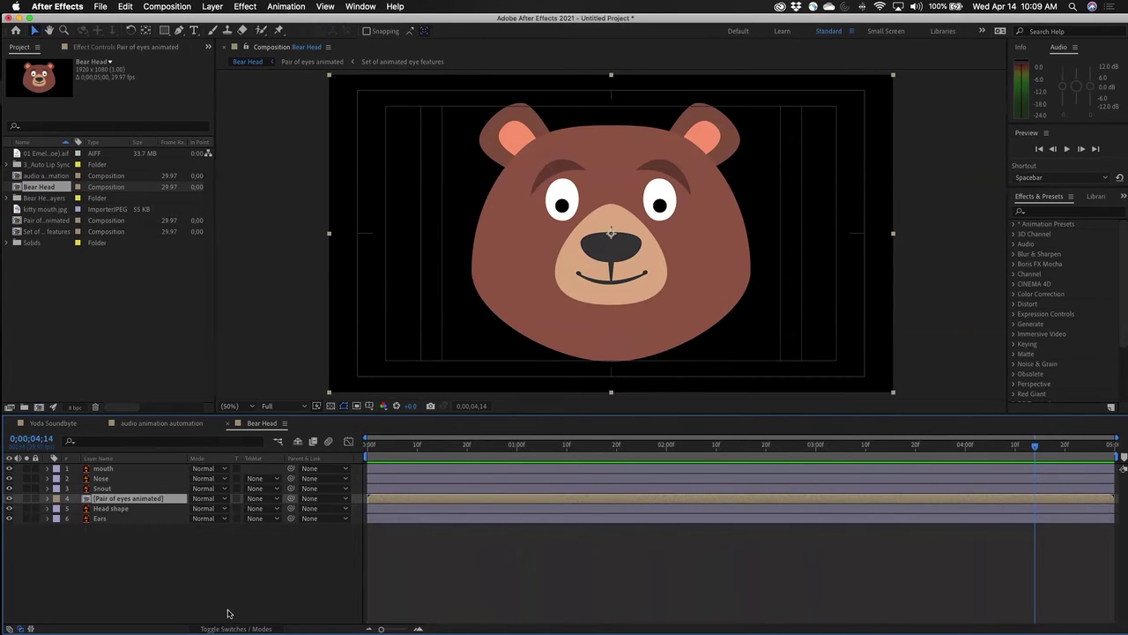
pyautogui.click(193, 629)
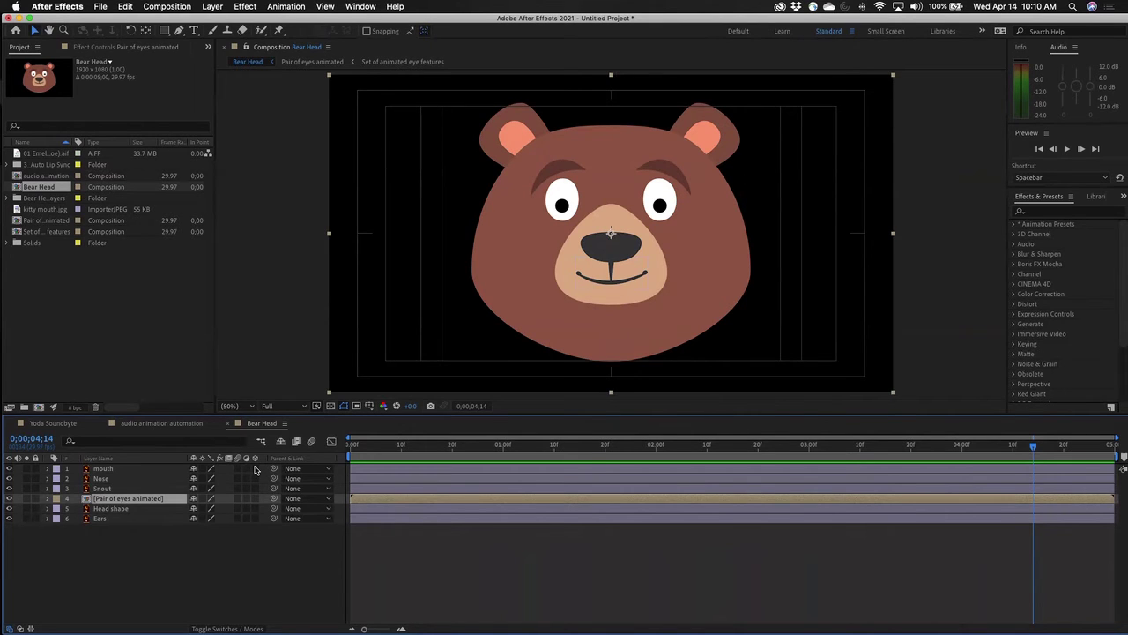
# Turn on the 3D Layer switch for all six layers and use a 2 Views layout.
pyautogui.moveTo(254, 468); pyautogui.dragTo(258, 525)
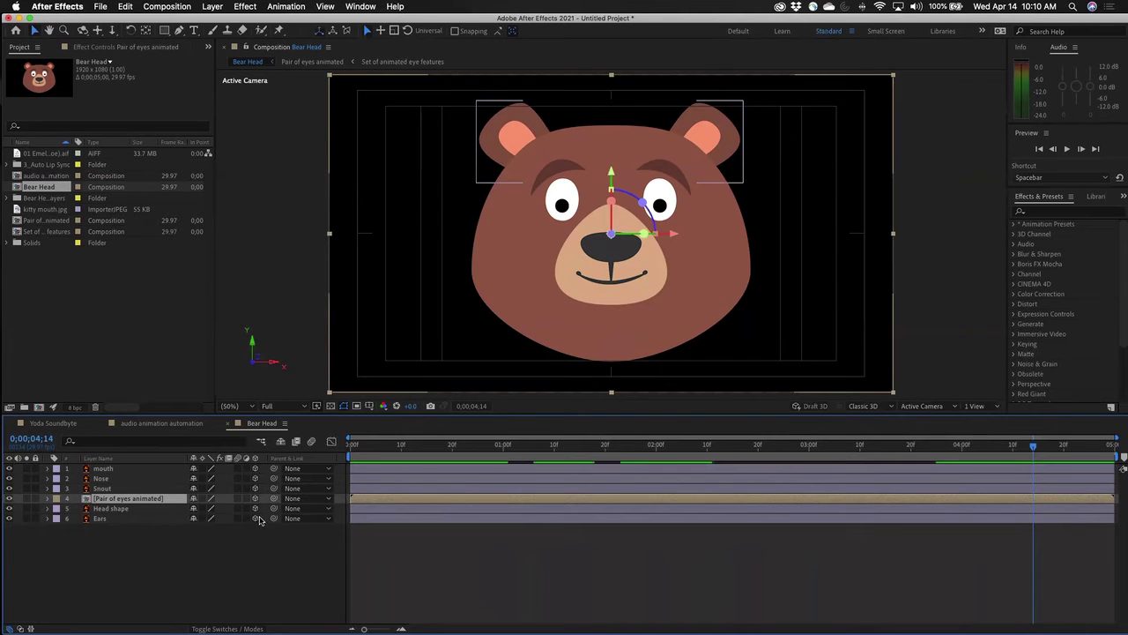
pyautogui.click(996, 408)
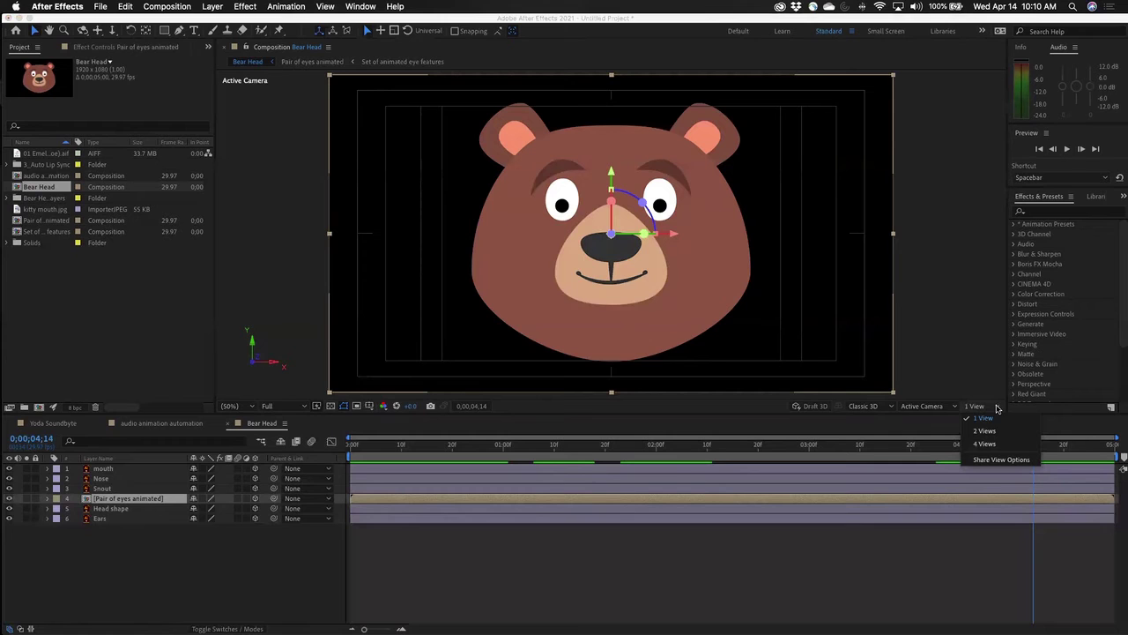
pyautogui.click(985, 431)
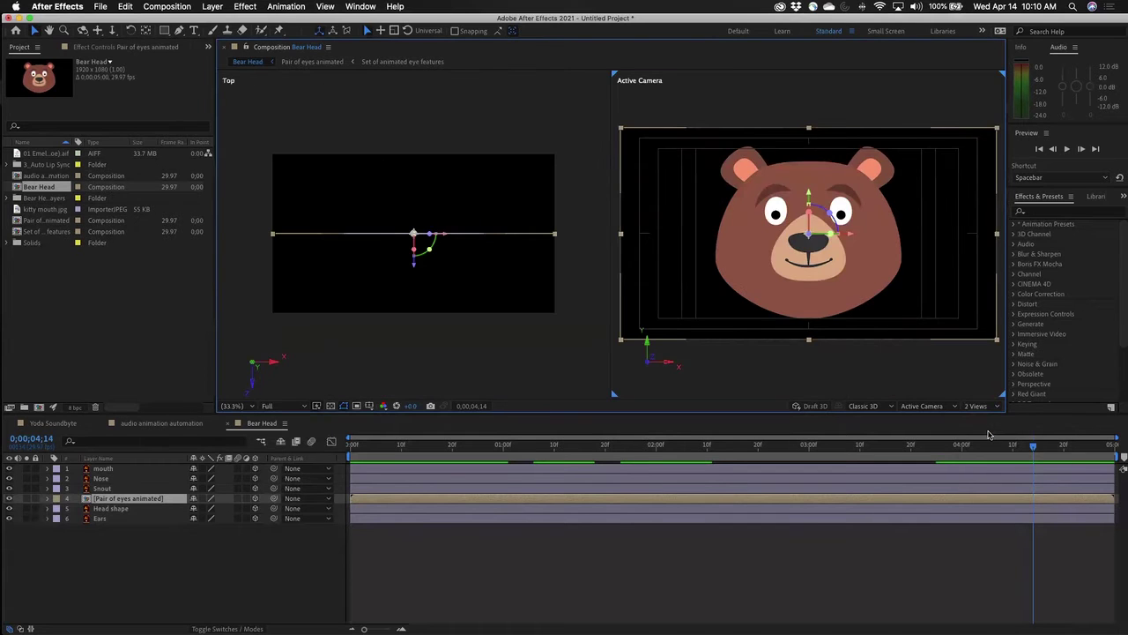
# Set the left viewer to the Top view beside Active Camera.
pyautogui.click(873, 376)
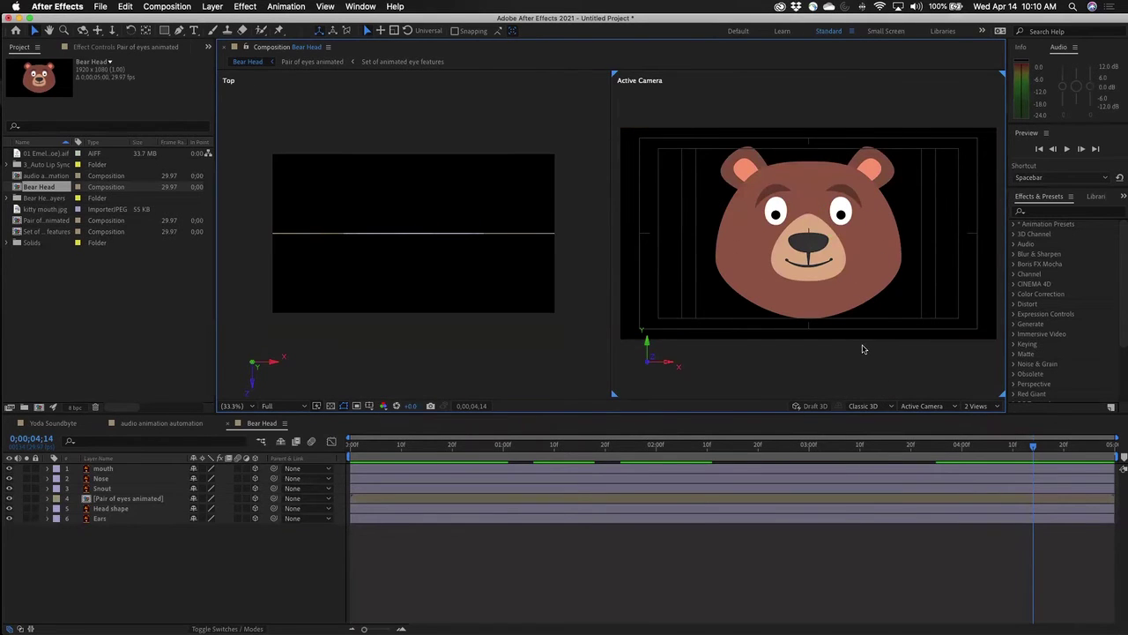
pyautogui.click(941, 407)
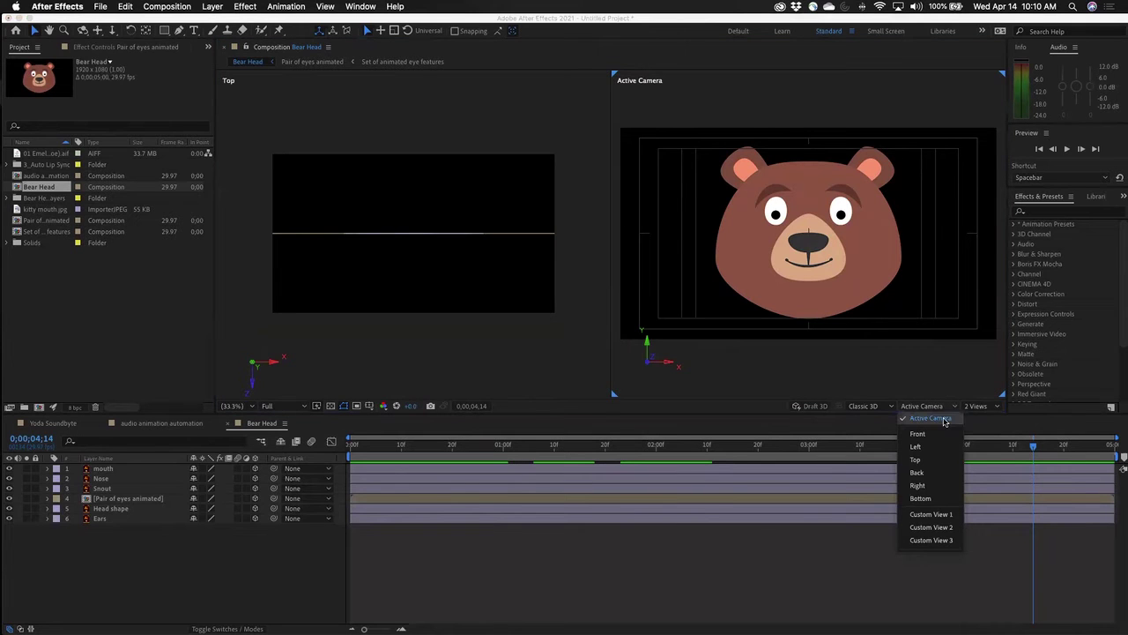
pyautogui.click(922, 370)
pyautogui.click(426, 356)
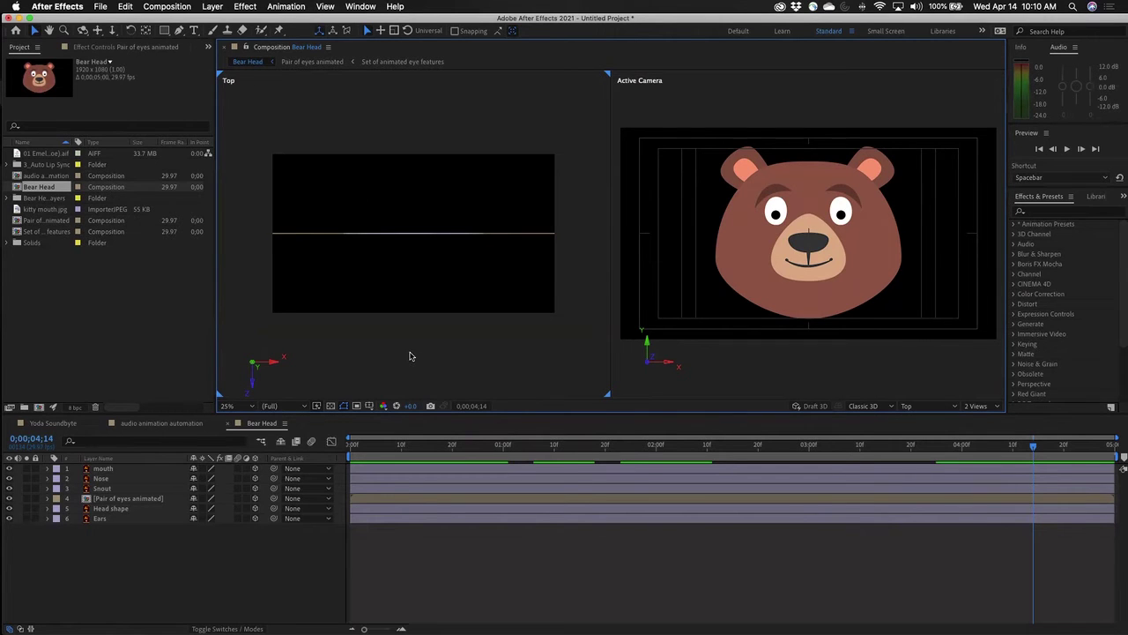
pyautogui.click(932, 406)
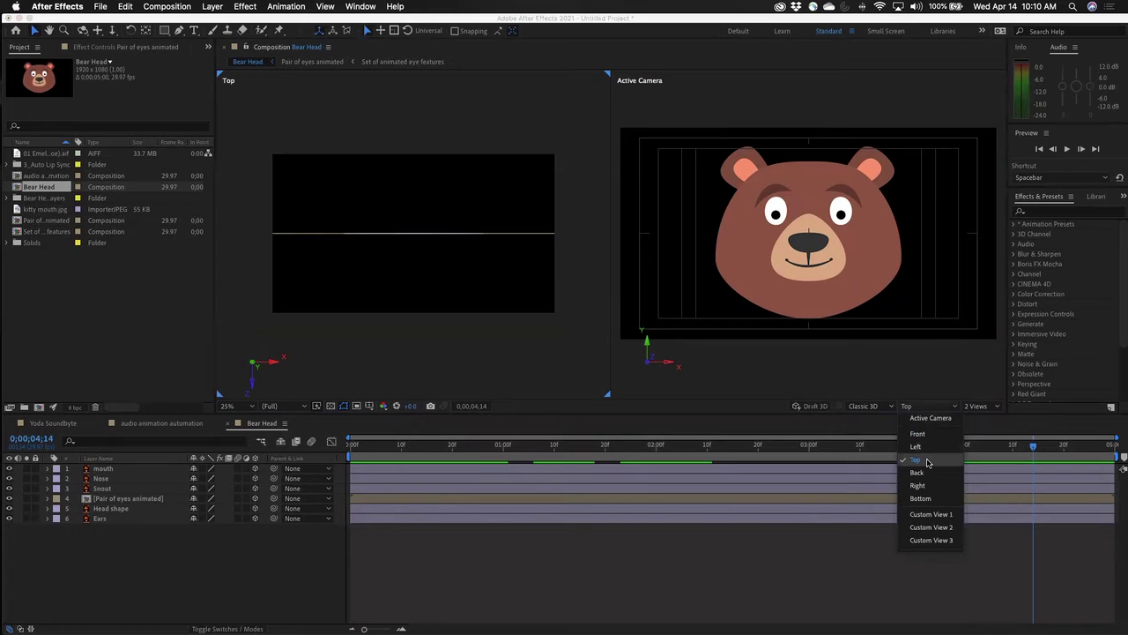
pyautogui.click(927, 462)
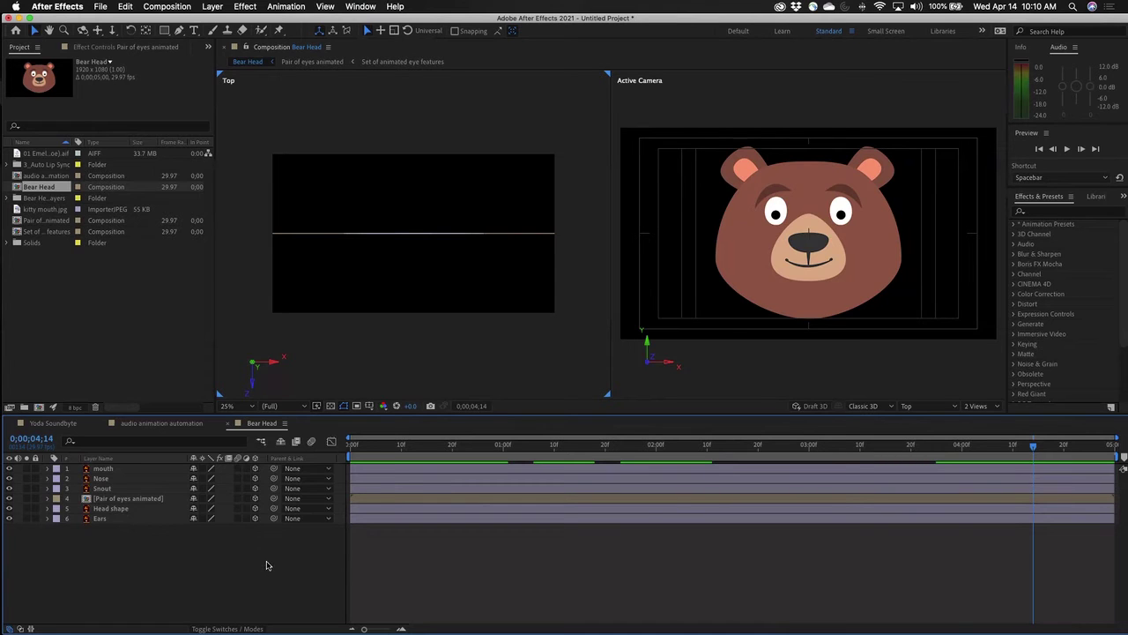
# Push the Ears back and adjust their height, and move Head shape slightly back.
pyautogui.click(103, 519)
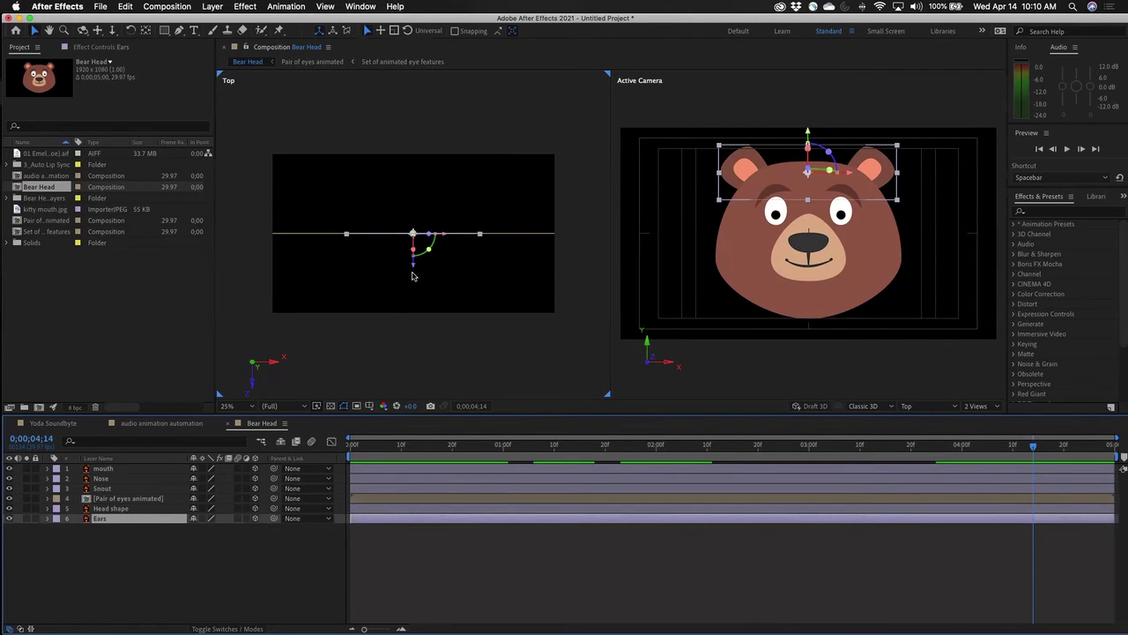
pyautogui.moveTo(414, 270); pyautogui.dragTo(421, 227)
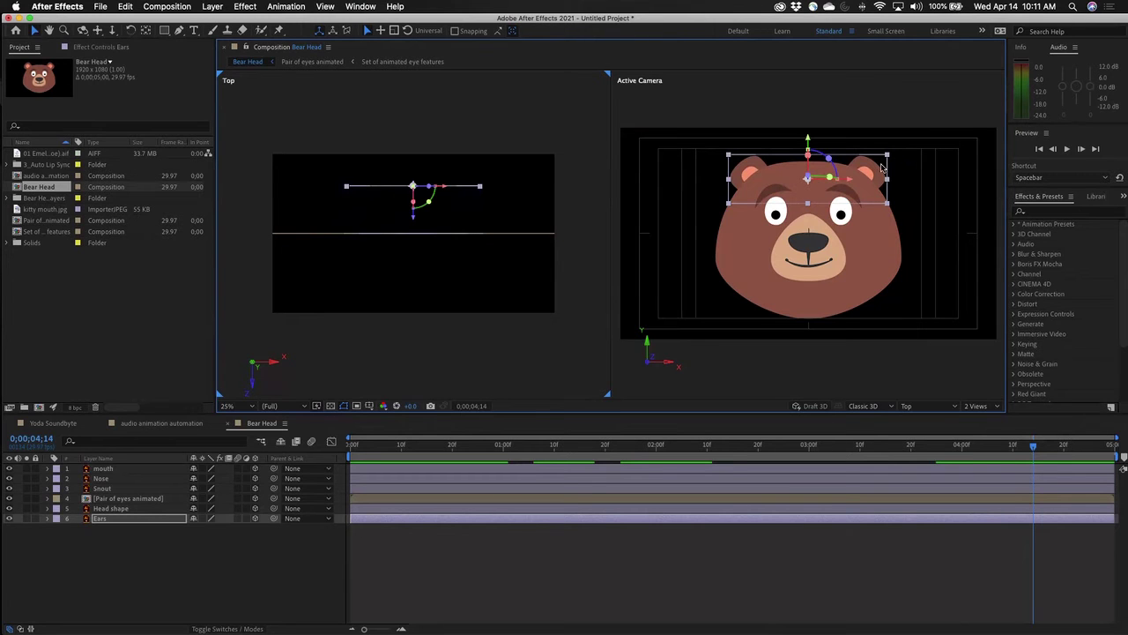
pyautogui.moveTo(808, 141)
pyautogui.mouseDown()
pyautogui.moveTo(805, 101)
pyautogui.moveTo(800, 123)
pyautogui.mouseUp()
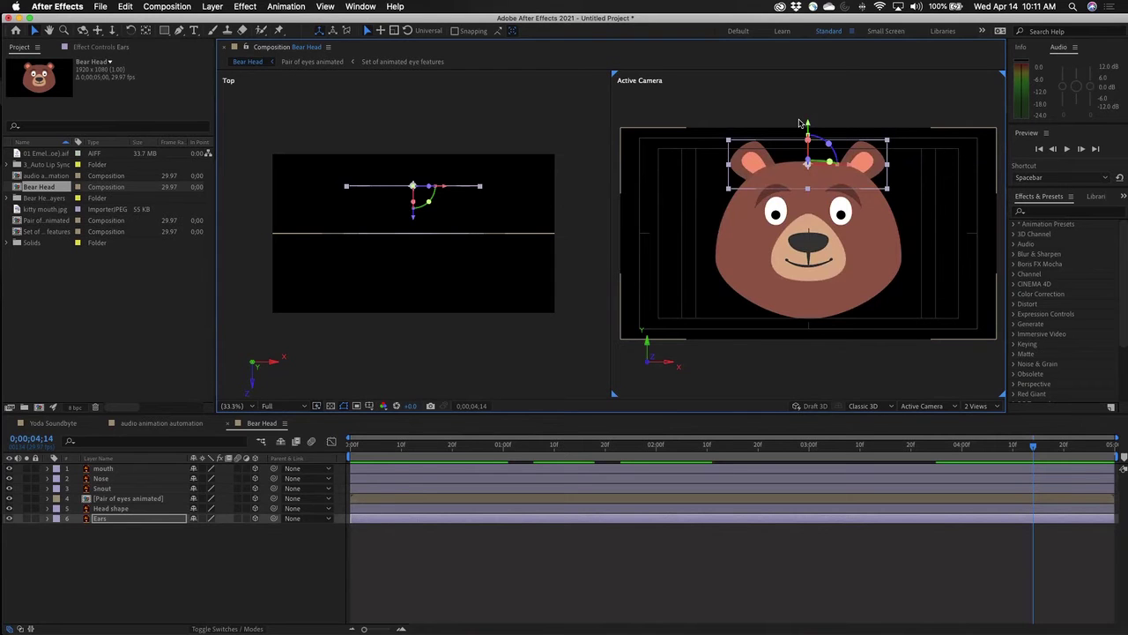
pyautogui.click(565, 618)
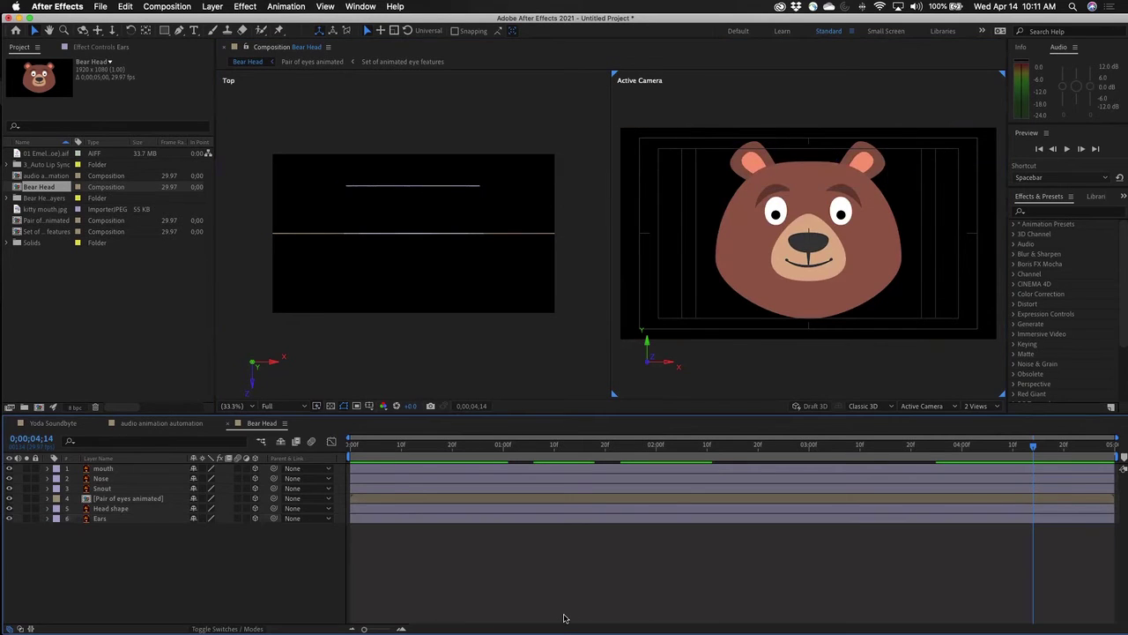
pyautogui.click(113, 511)
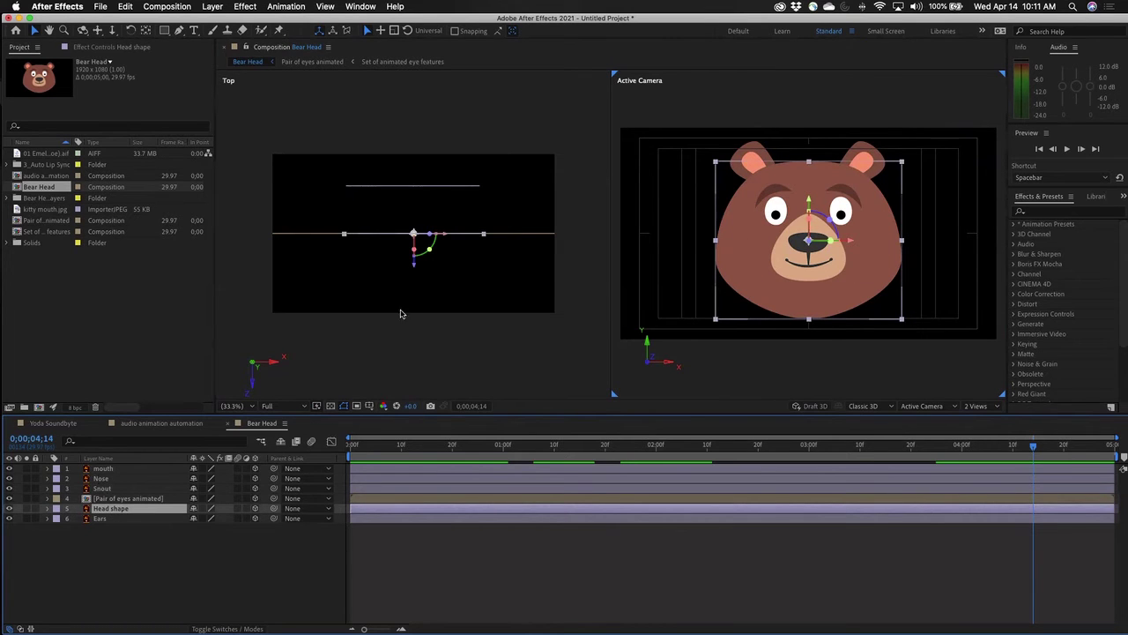
pyautogui.moveTo(415, 267); pyautogui.dragTo(419, 261)
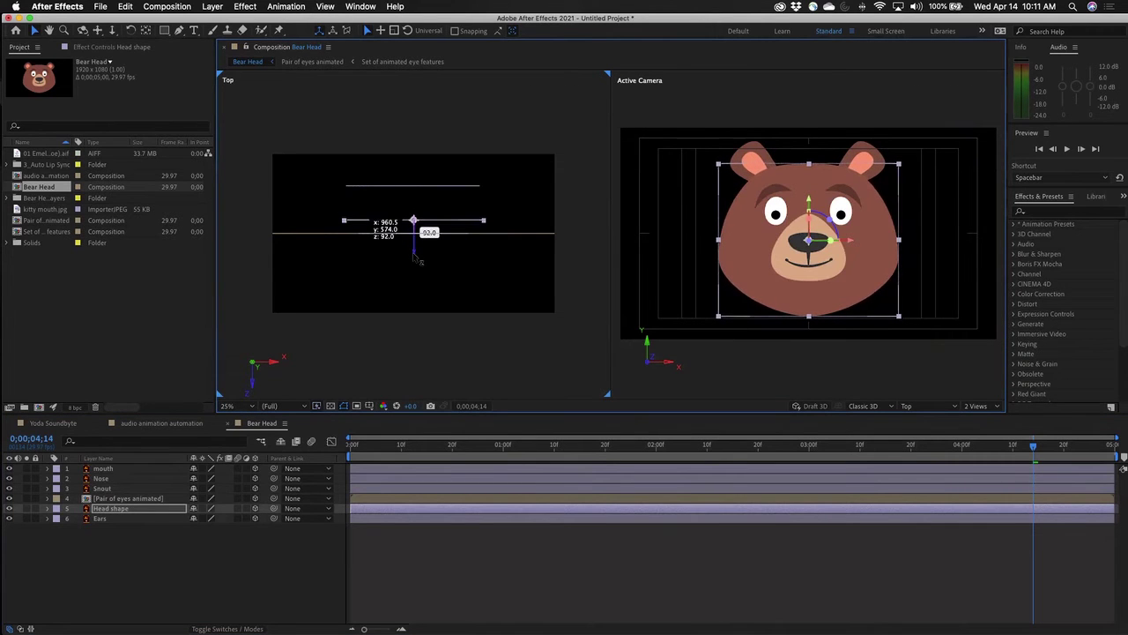
pyautogui.click(131, 519)
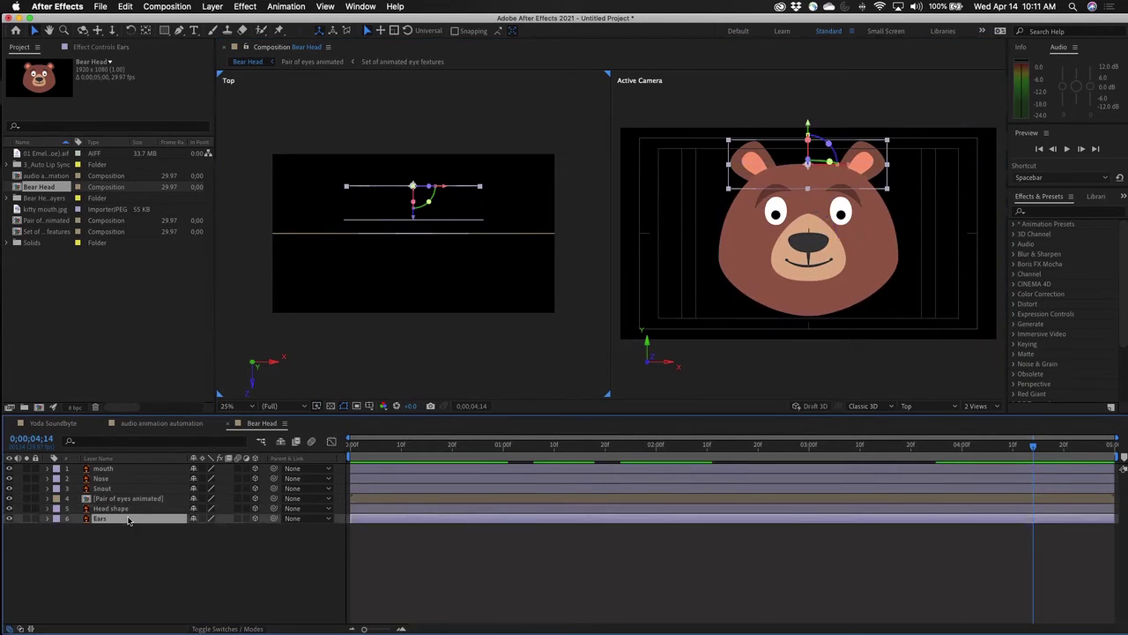
pyautogui.click(808, 127)
pyautogui.moveTo(809, 126); pyautogui.dragTo(811, 128)
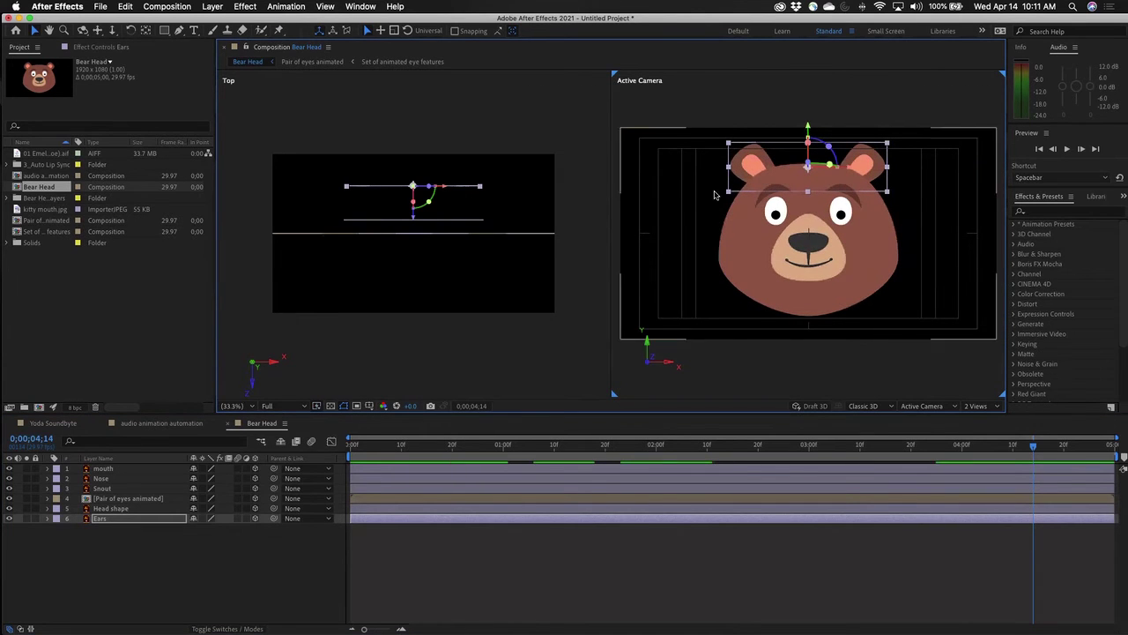
# Bring the Snout forward in depth, and the mouth and Nose further forward.
pyautogui.click(137, 500)
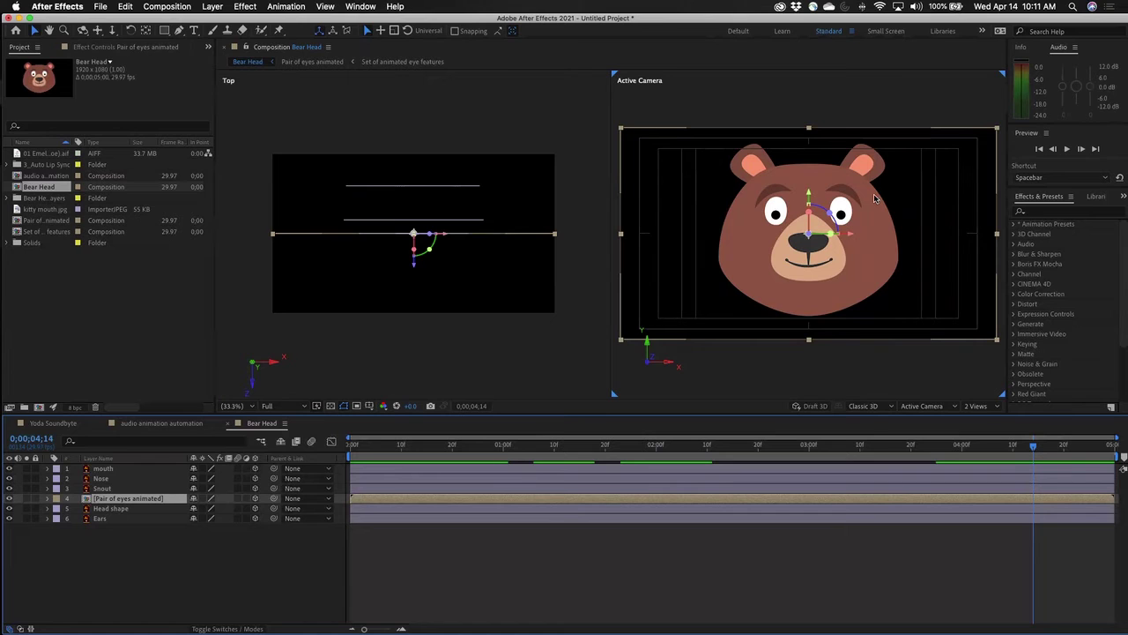
pyautogui.click(124, 488)
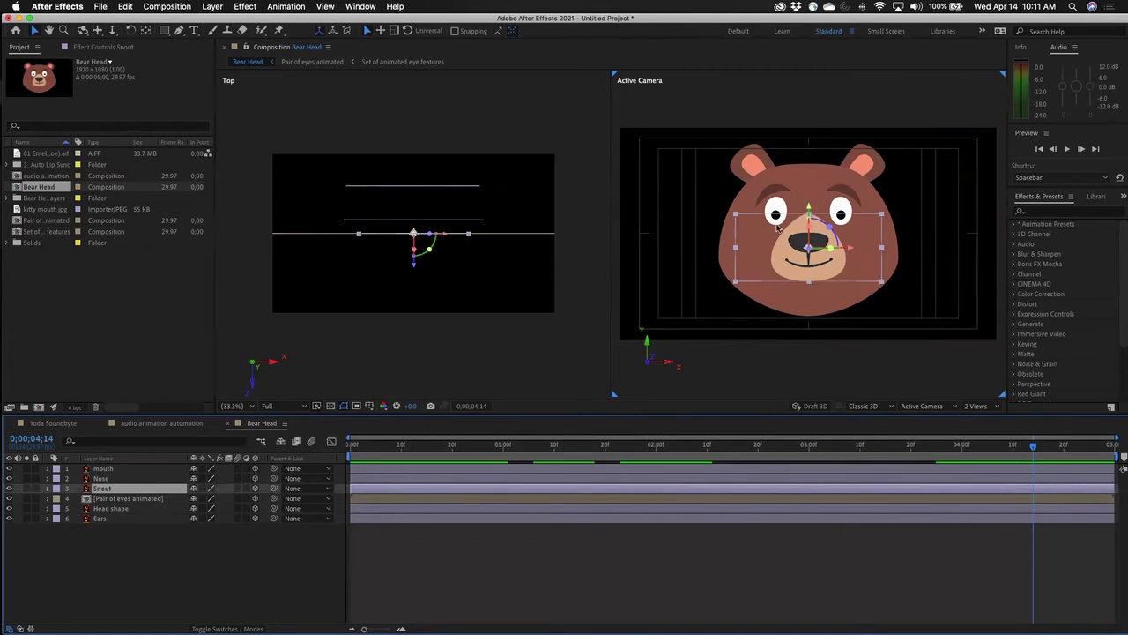
pyautogui.click(414, 269)
pyautogui.moveTo(420, 275); pyautogui.dragTo(419, 291)
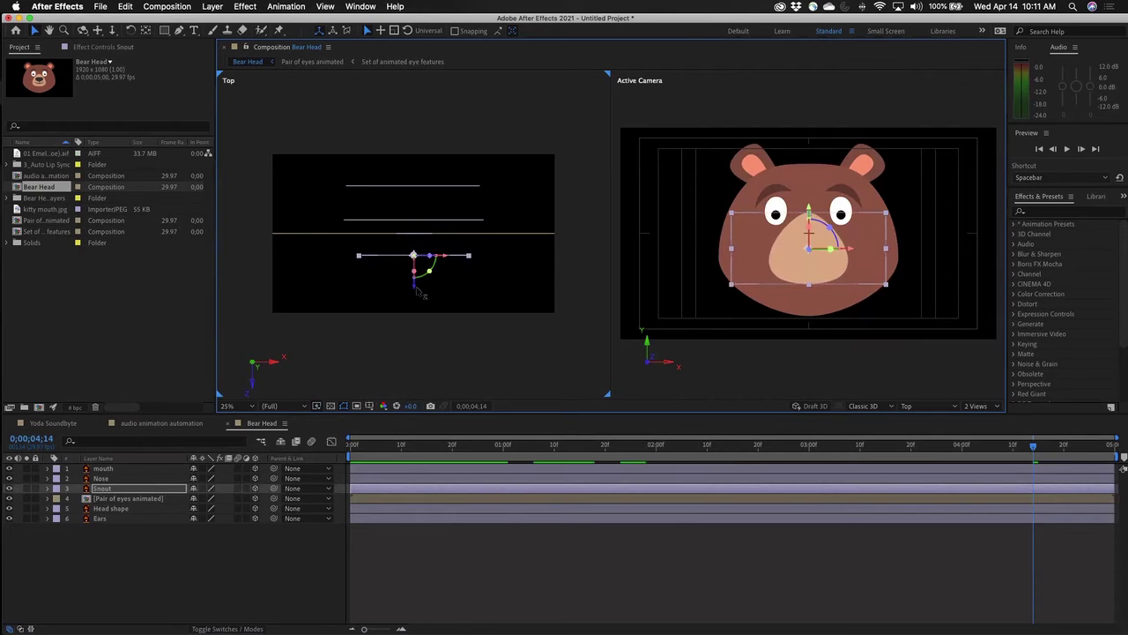
pyautogui.click(134, 569)
pyautogui.click(112, 469)
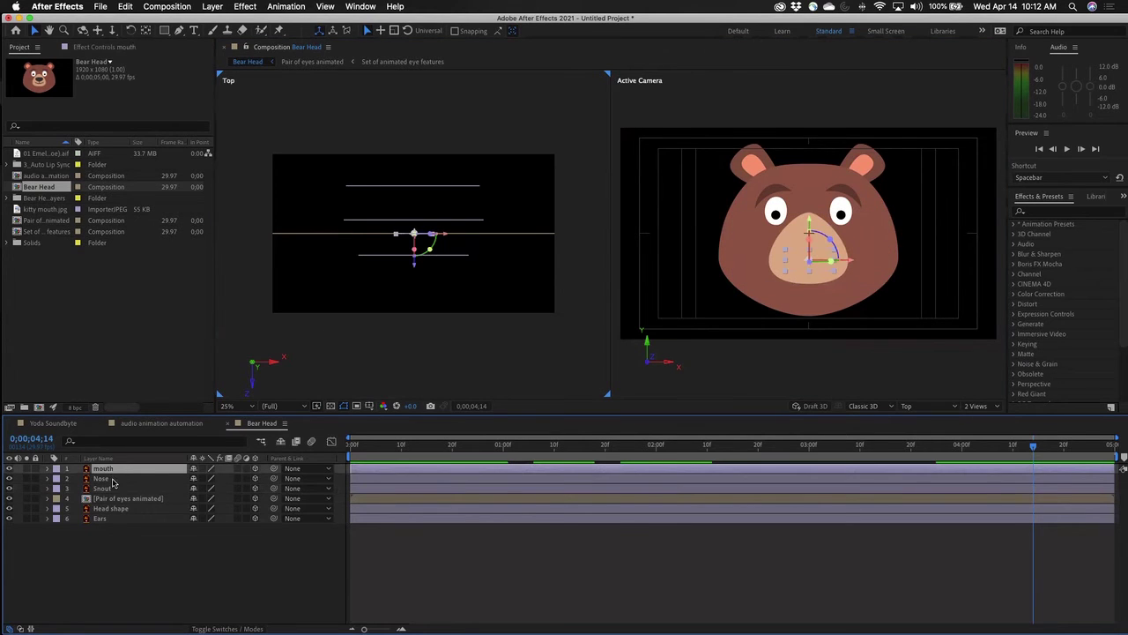
pyautogui.keyDown('shift'); pyautogui.click(114, 478); pyautogui.keyUp('shift')
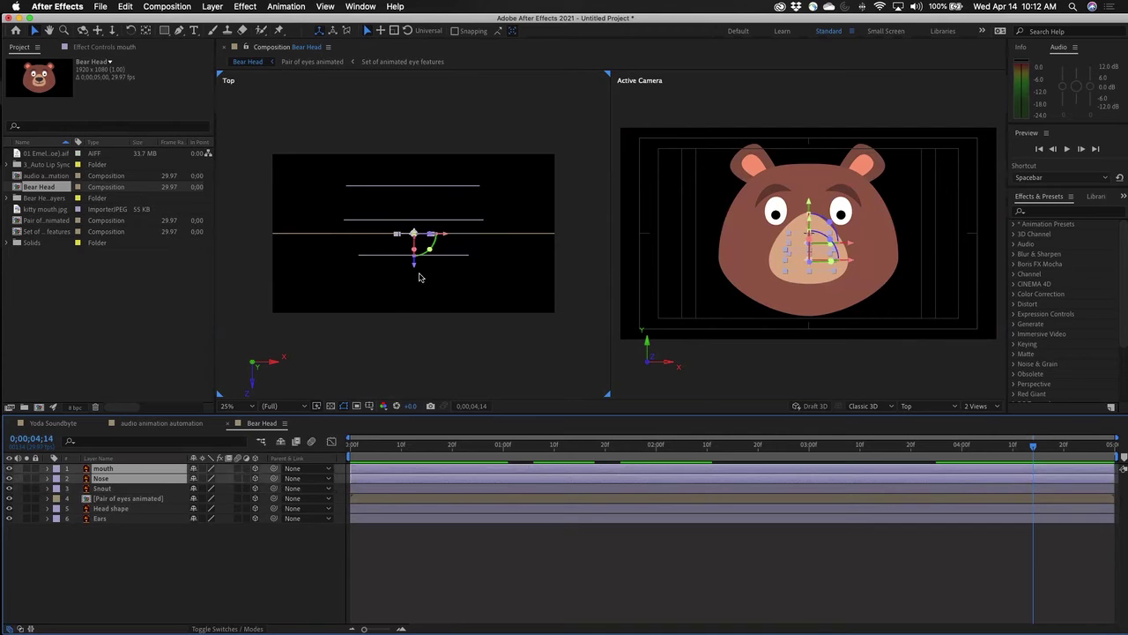
pyautogui.moveTo(416, 269); pyautogui.dragTo(419, 312)
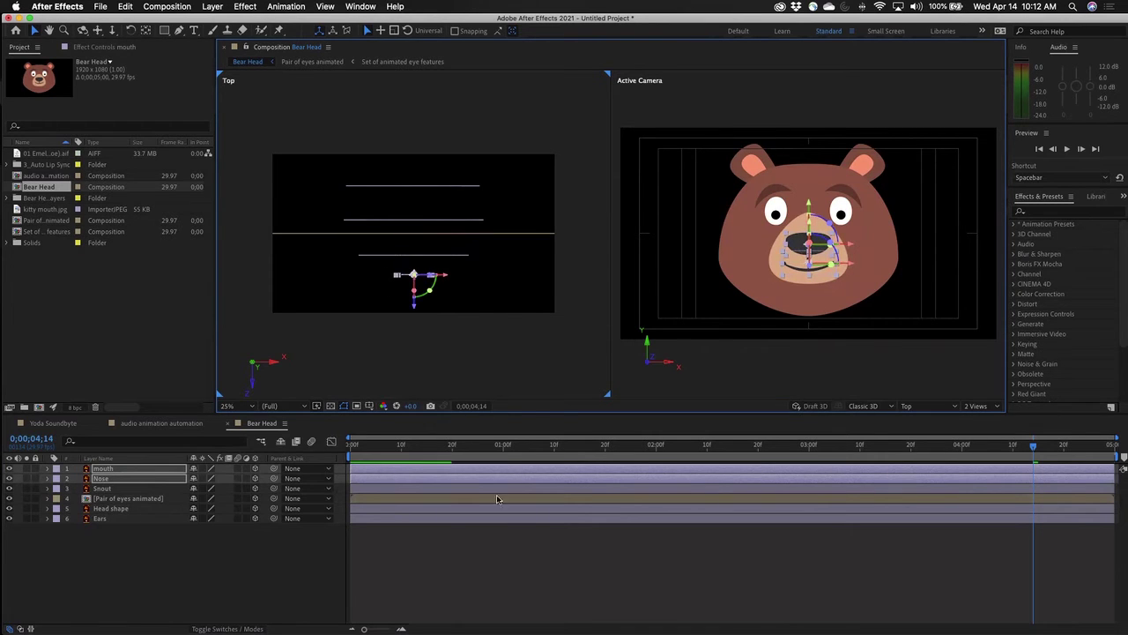
pyautogui.click(542, 595)
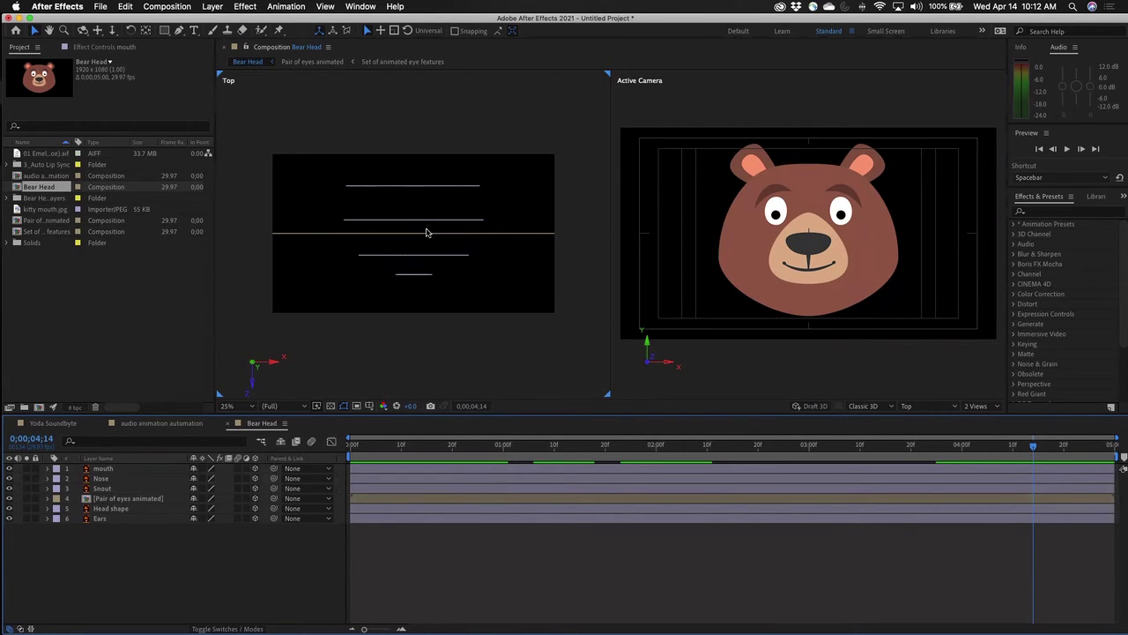
pyautogui.click(111, 519)
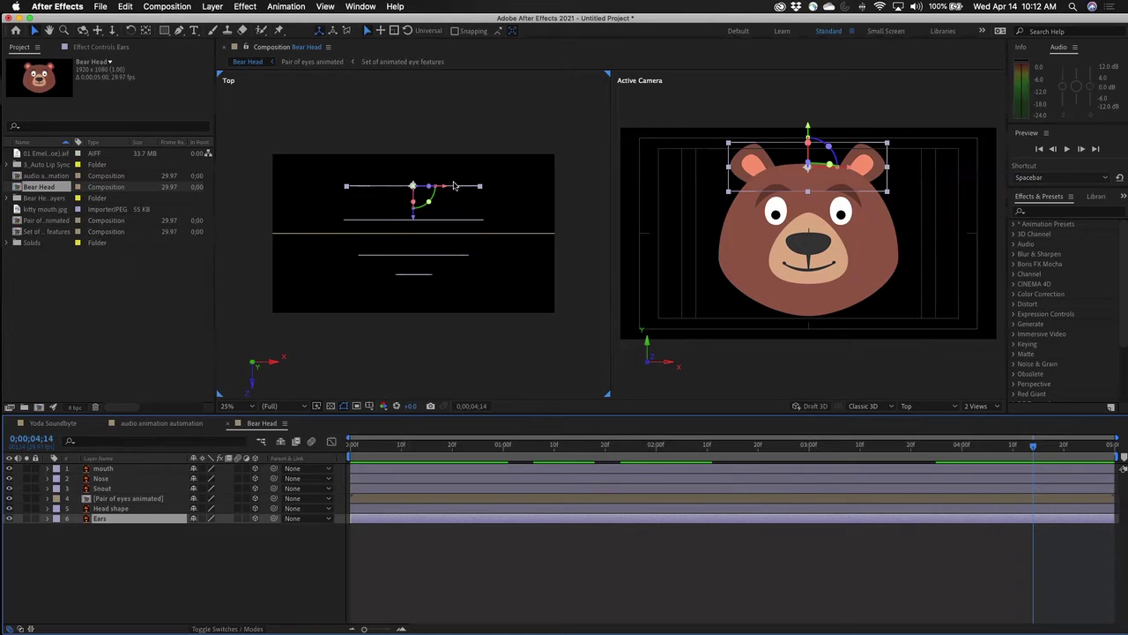
# Push the Nose layer further forward along Z in the Top view.
pyautogui.click(126, 509)
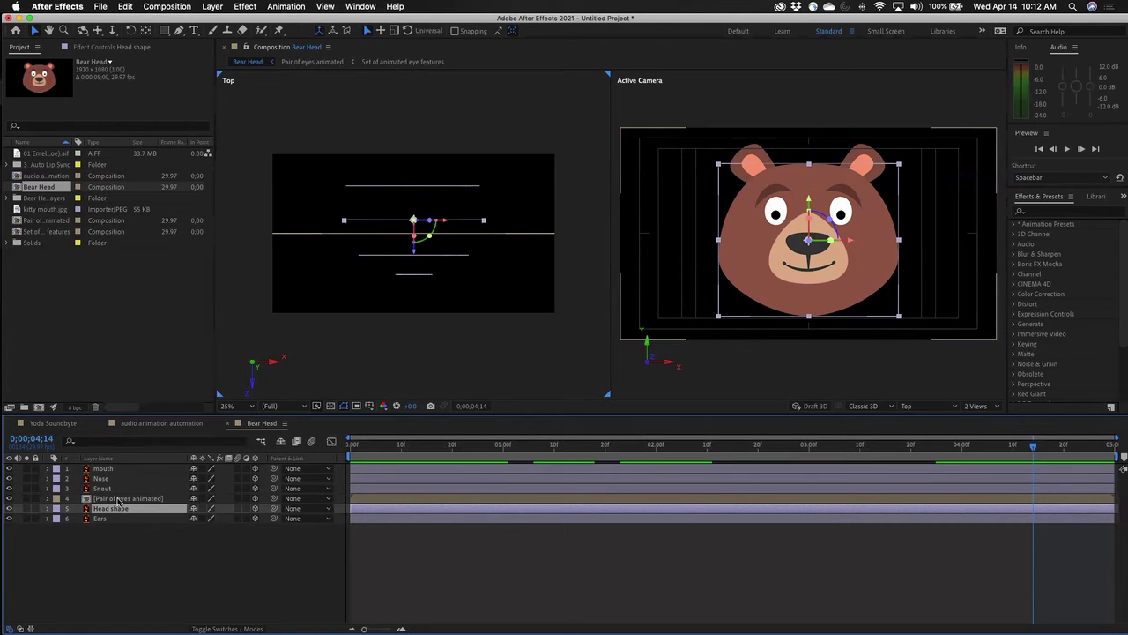
pyautogui.click(119, 500)
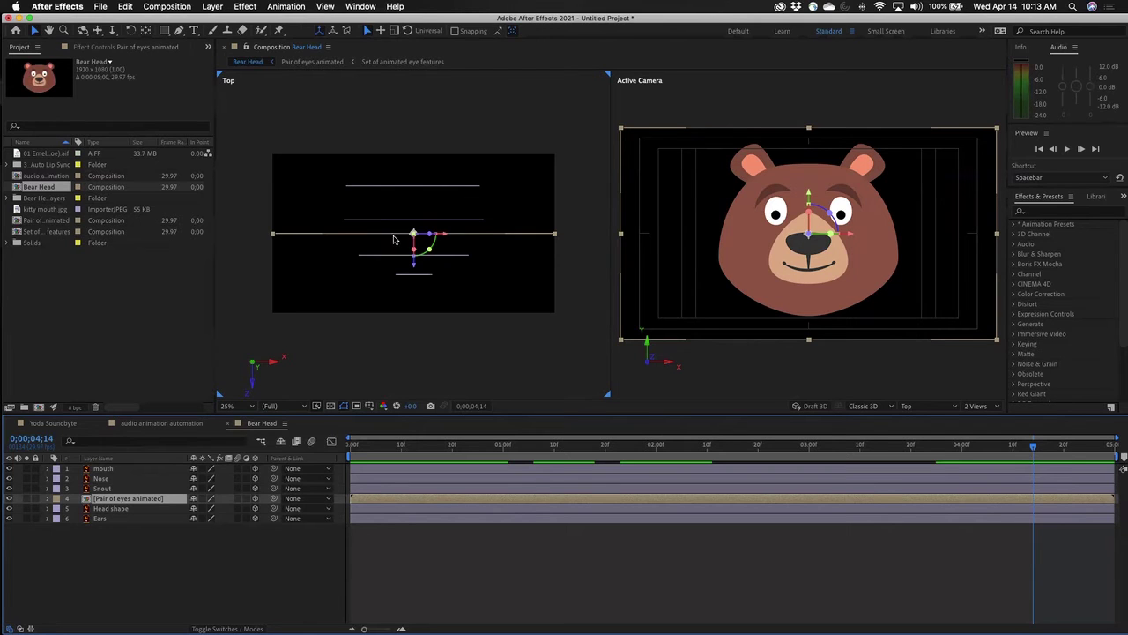
pyautogui.click(109, 489)
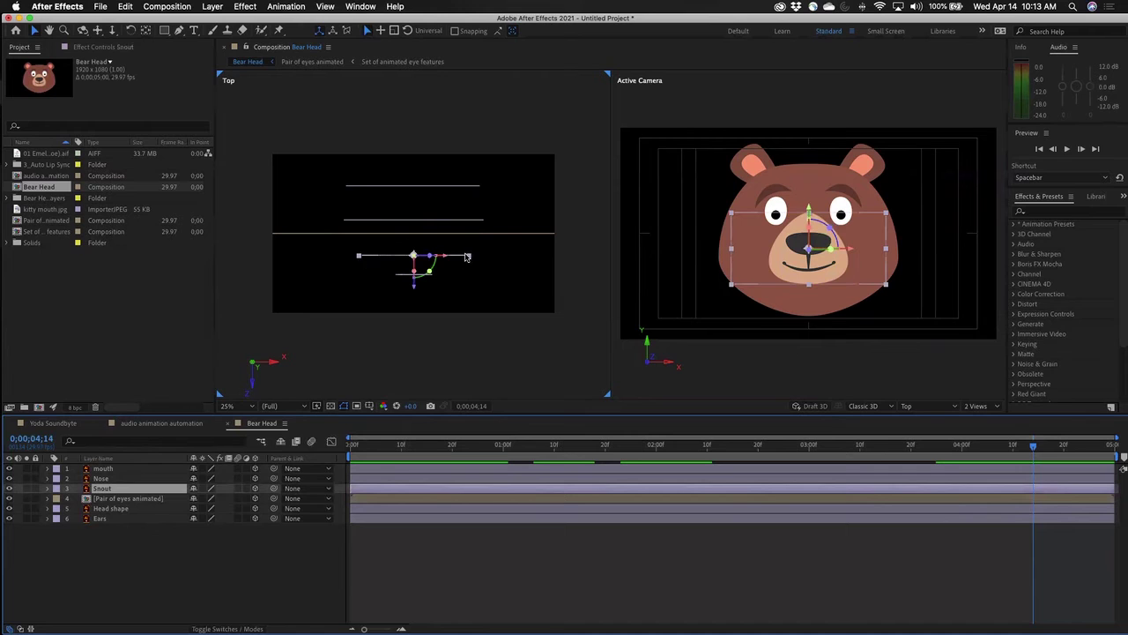
pyautogui.click(109, 480)
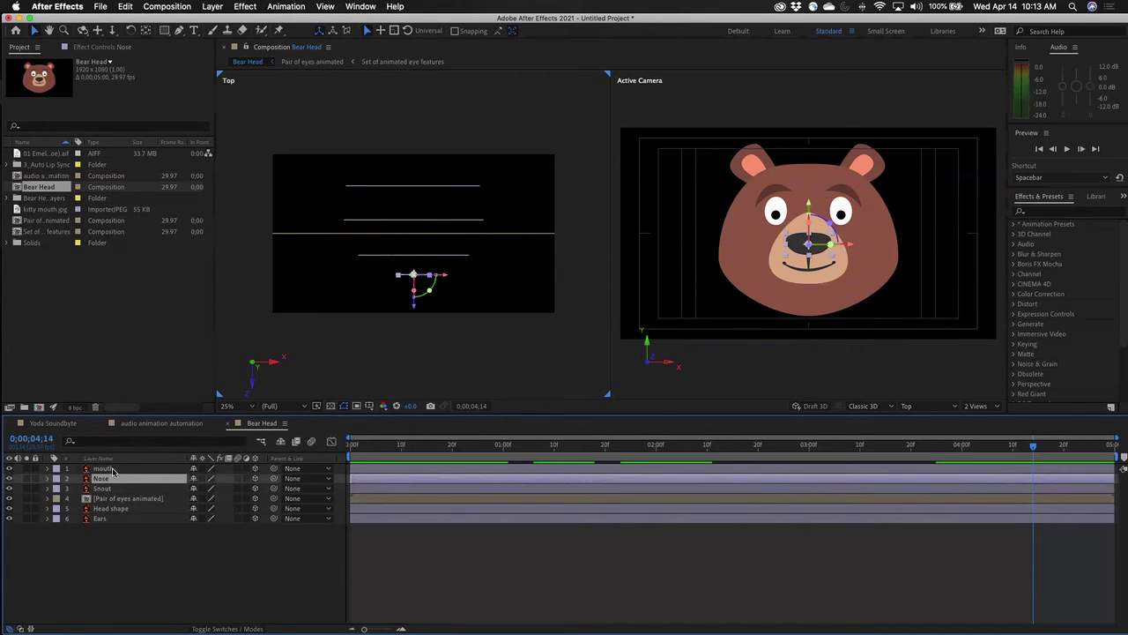
pyautogui.click(112, 469)
pyautogui.click(115, 479)
pyautogui.moveTo(413, 313); pyautogui.dragTo(417, 323)
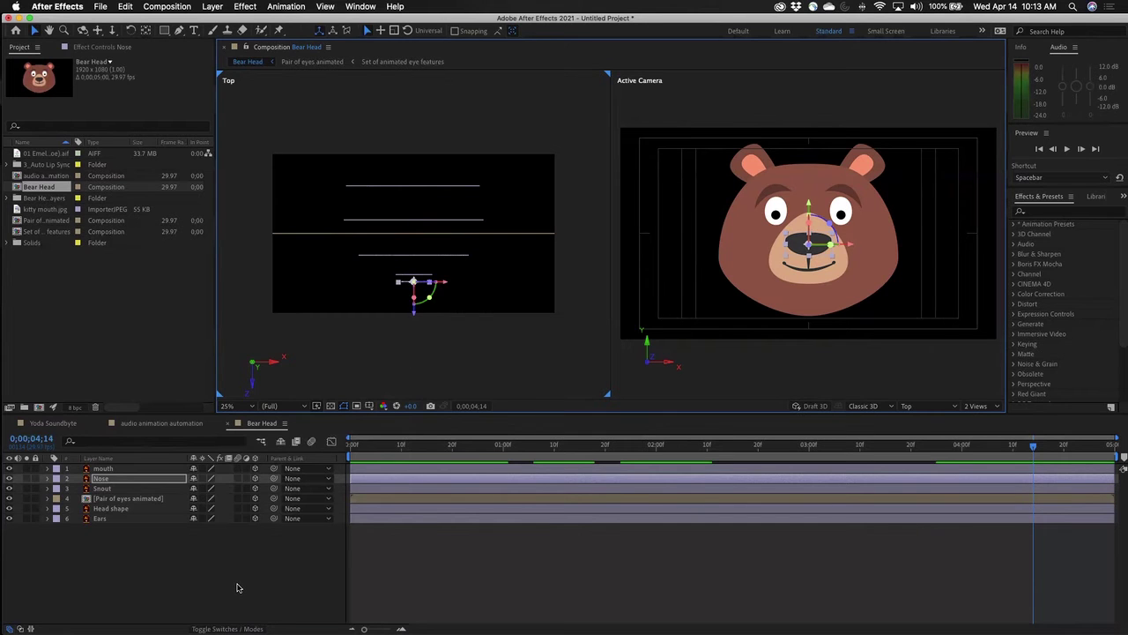
pyautogui.click(237, 587)
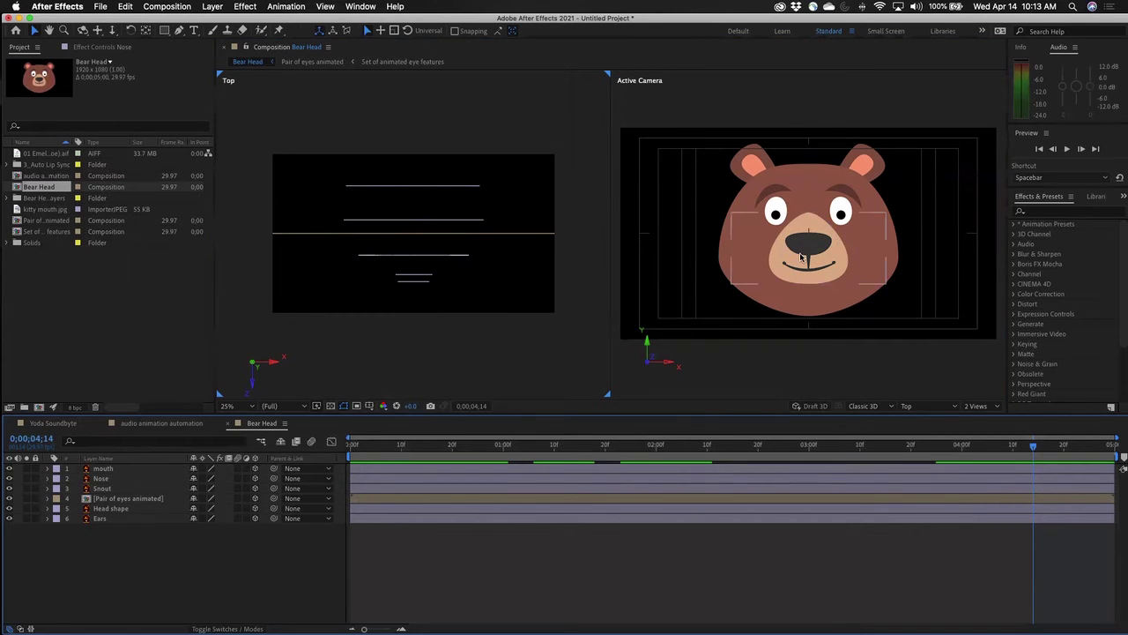
# Nudge the Nose vertically into place on the snout in Active Camera.
pyautogui.click(120, 478)
pyautogui.moveTo(810, 207); pyautogui.dragTo(811, 205)
pyautogui.click(819, 568)
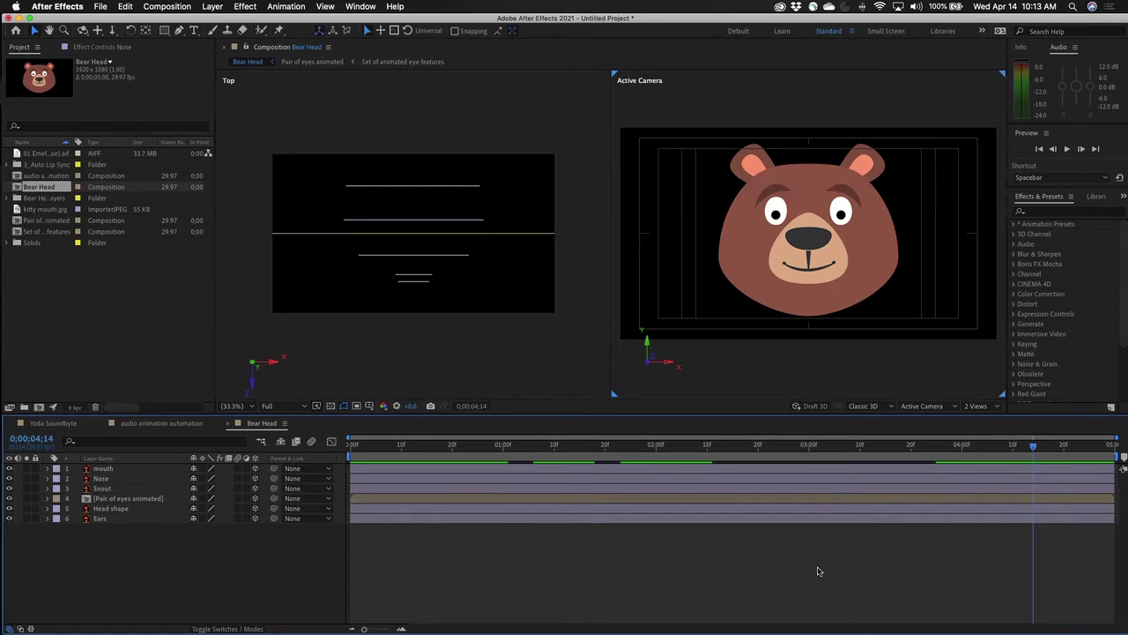
# Scale the Ears to 122% and lower them slightly onto the head.
pyautogui.click(112, 521)
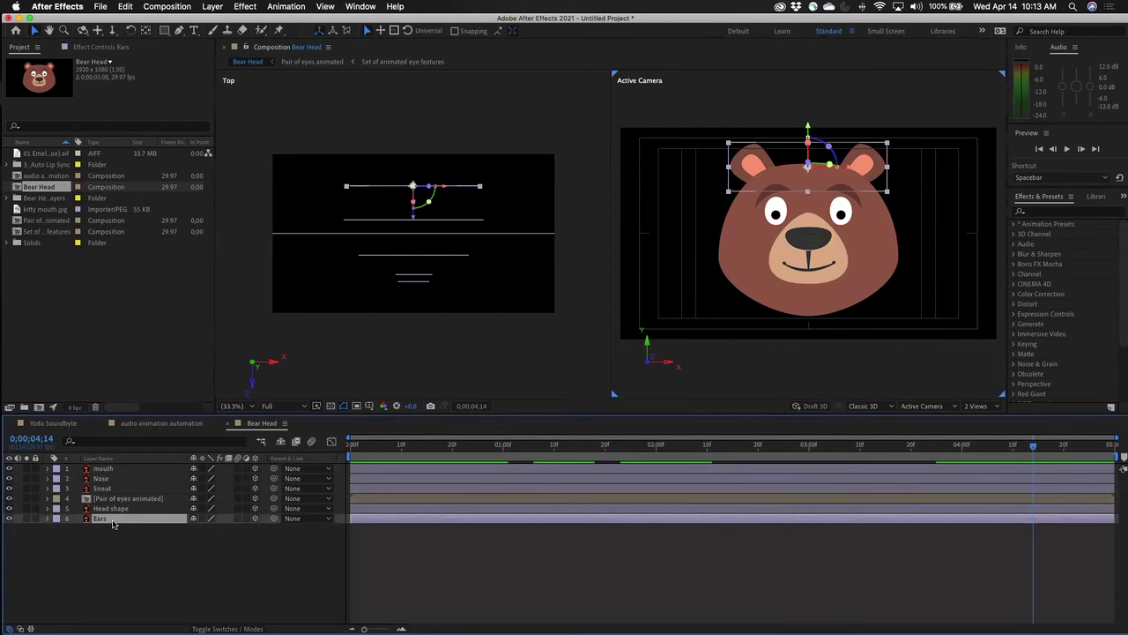
pyautogui.press('s')
pyautogui.moveTo(208, 528)
pyautogui.mouseDown()
pyautogui.moveTo(222, 528)
pyautogui.moveTo(213, 528)
pyautogui.mouseUp()
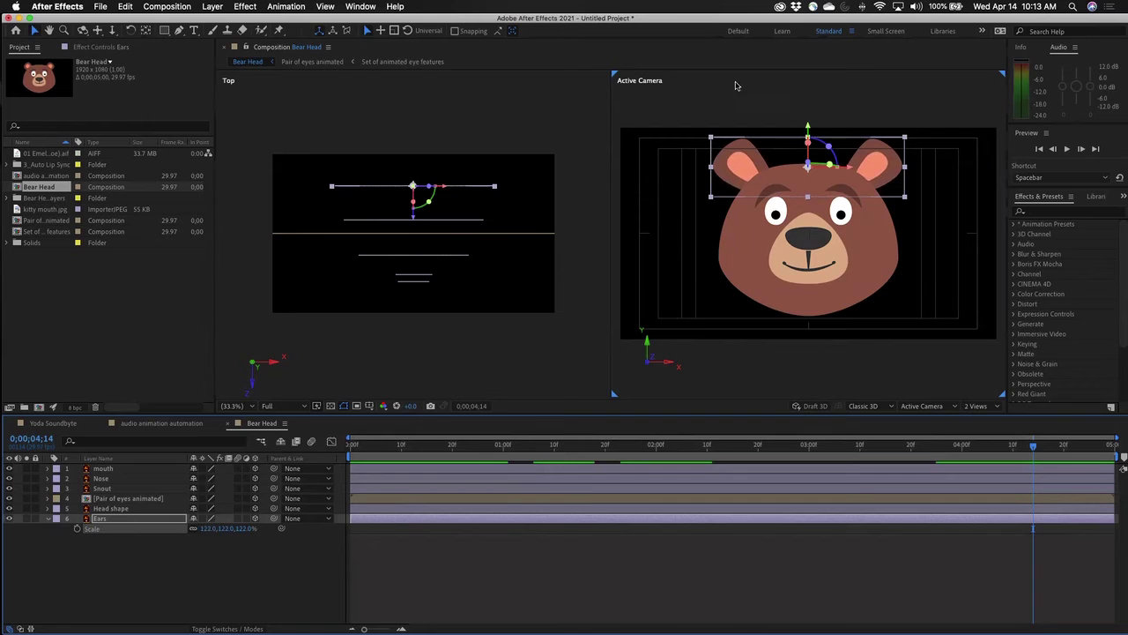
pyautogui.moveTo(809, 125); pyautogui.dragTo(812, 138)
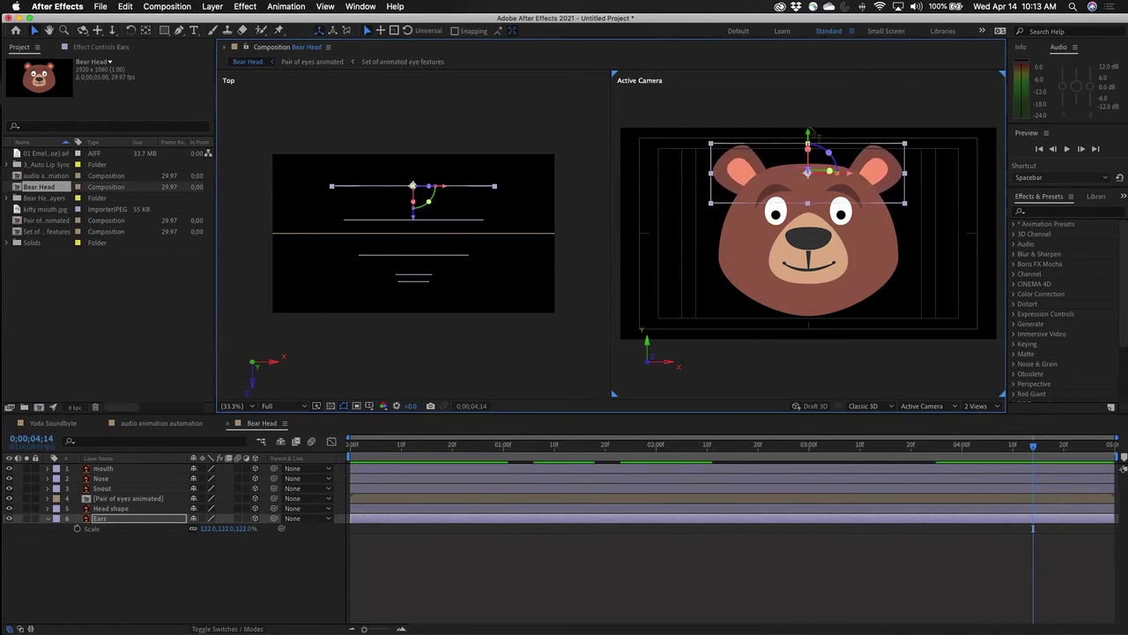
pyautogui.click(741, 546)
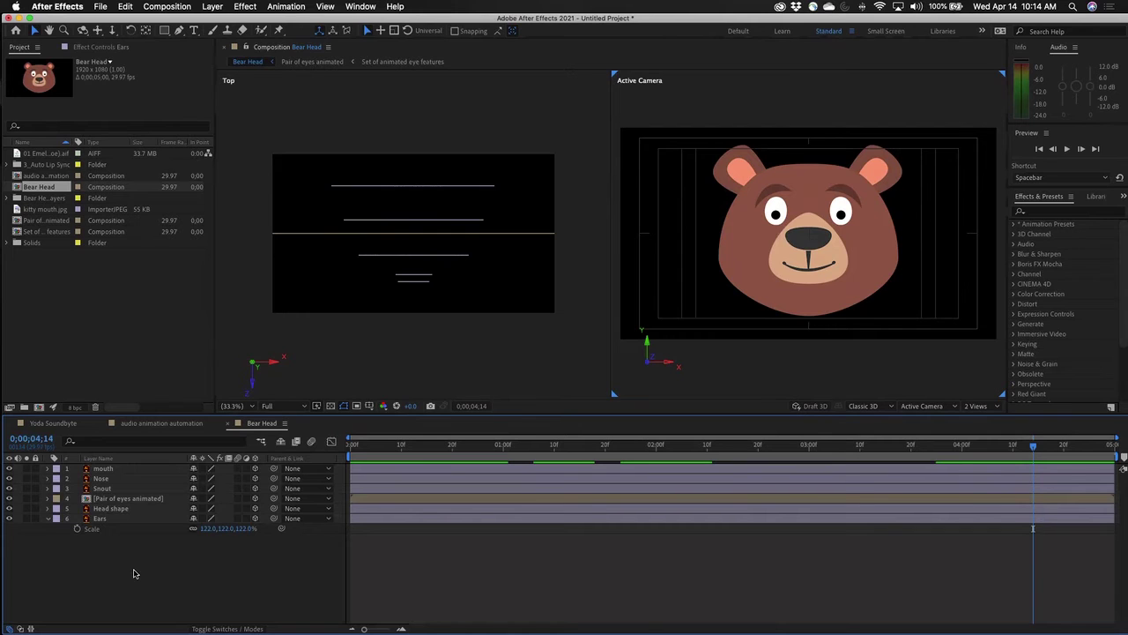
# Collapse the Ears layer to hide its Scale property.
pyautogui.click(48, 520)
# Add a new Null Object and rename it 'Bear head control'.
pyautogui.rightClick(141, 572)
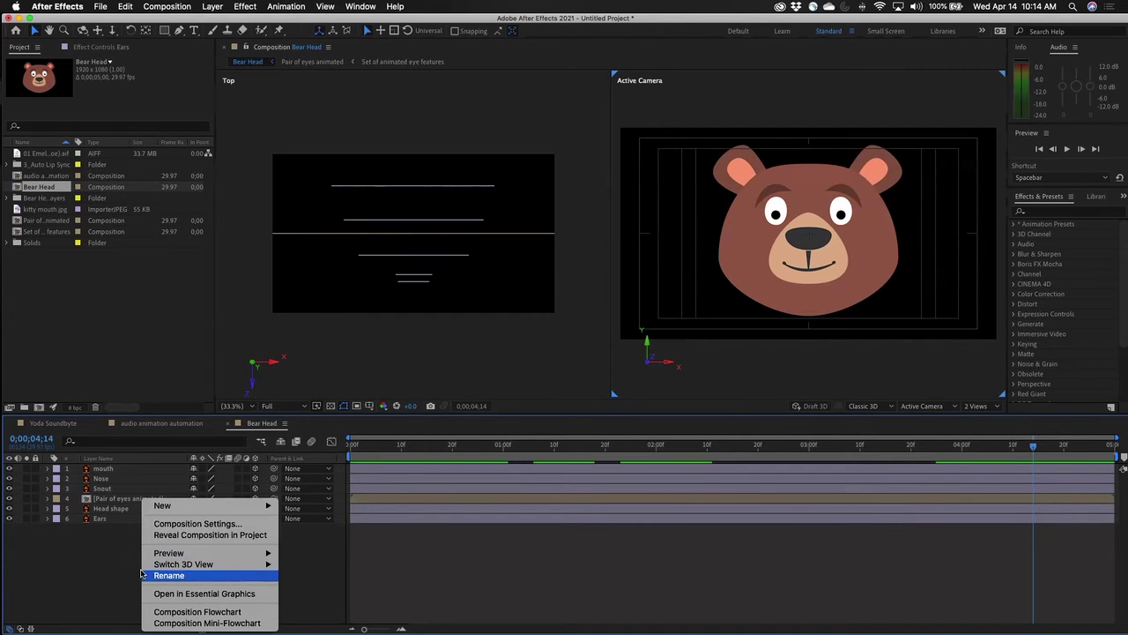
pyautogui.moveTo(184, 507)
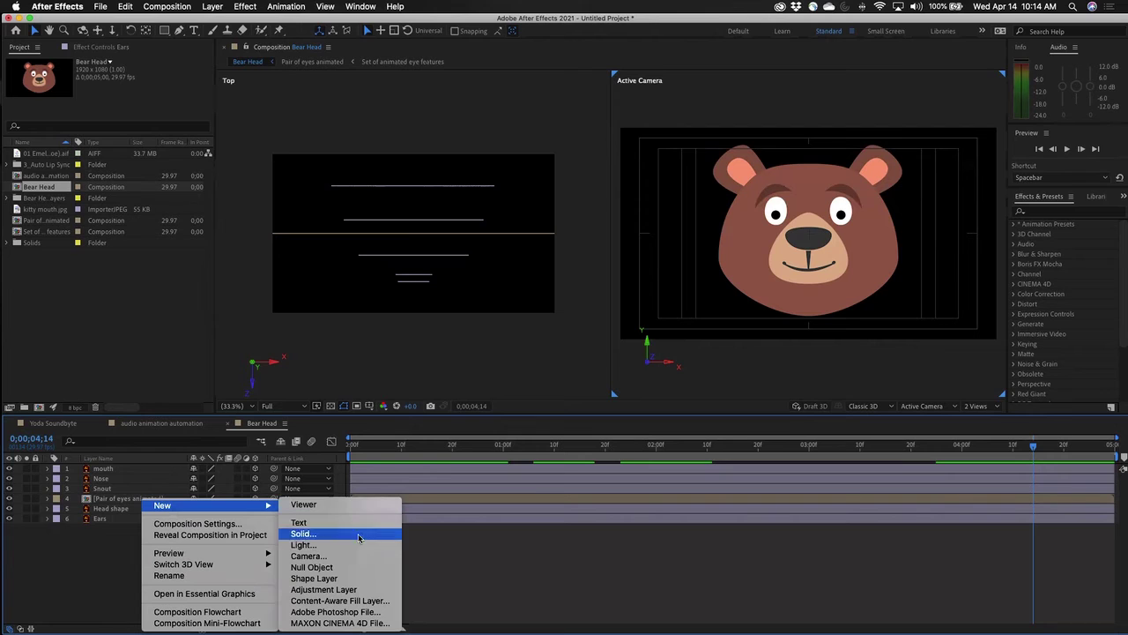
pyautogui.click(312, 567)
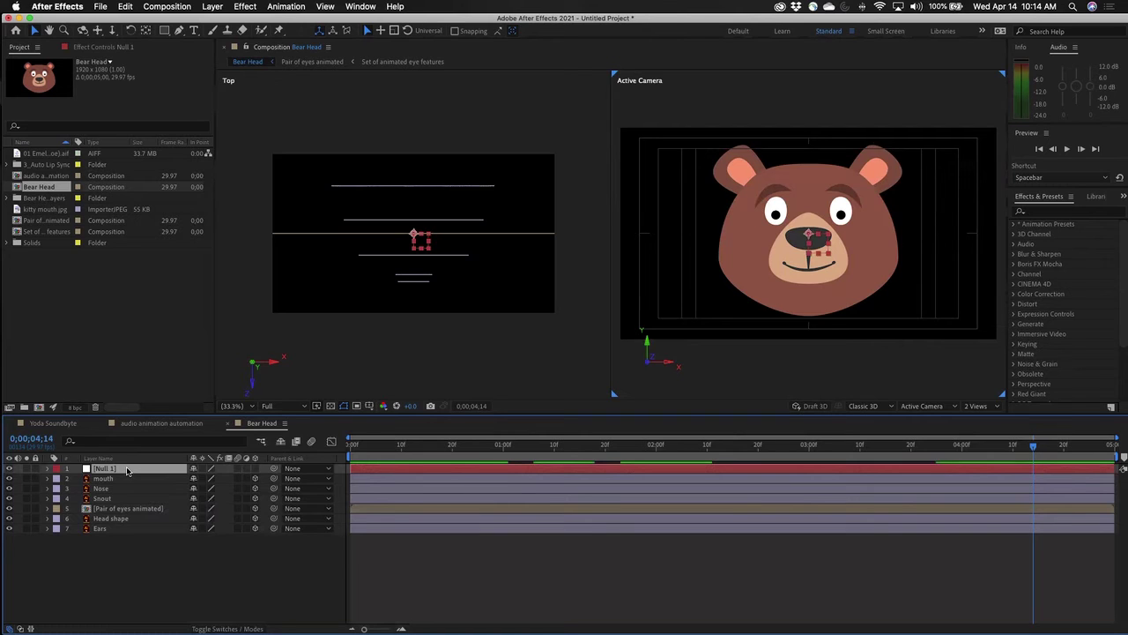
pyautogui.press('Return')
pyautogui.write('Bear head control')
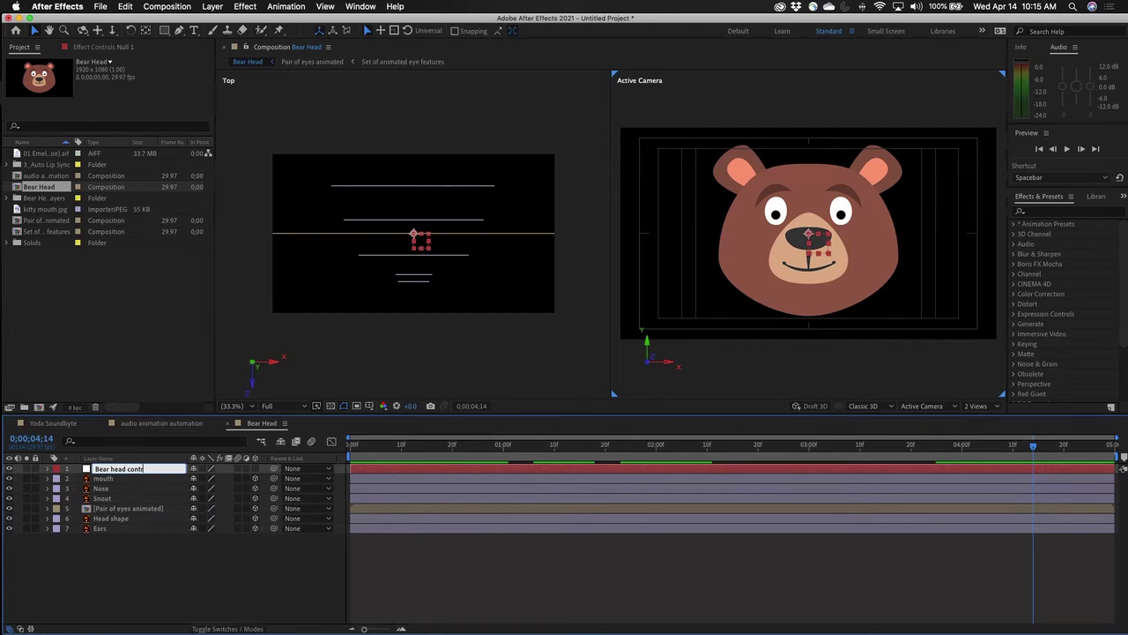
pyautogui.click(201, 606)
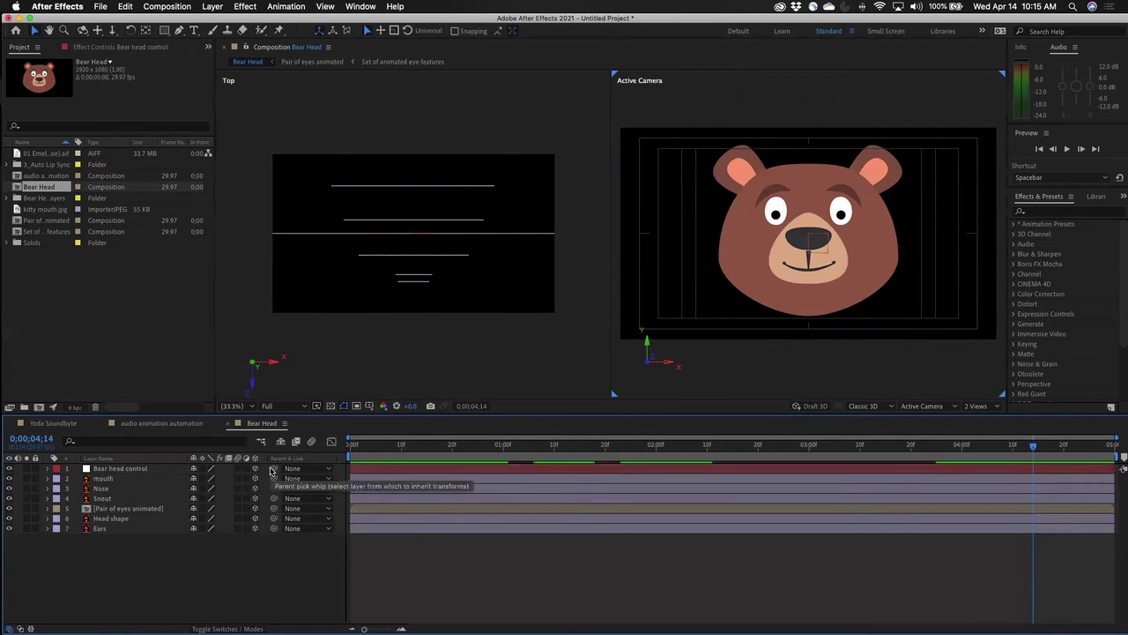
# Drag the Bear head control null back along Z in the Top view to the Head shape's depth.
pyautogui.click(107, 470)
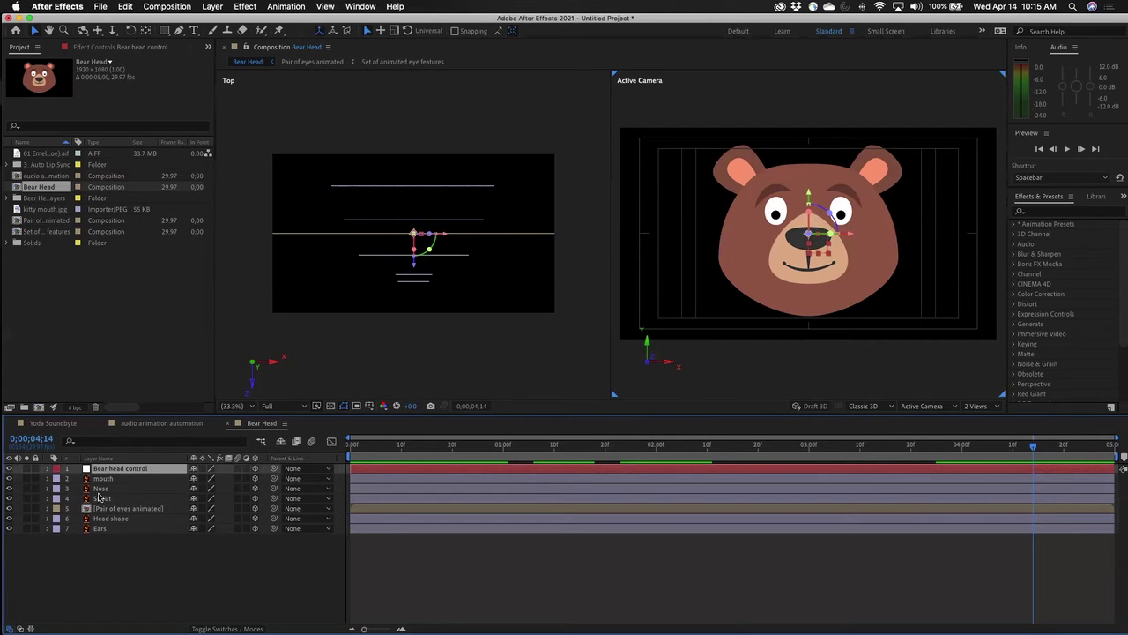
pyautogui.moveTo(419, 272); pyautogui.dragTo(417, 242)
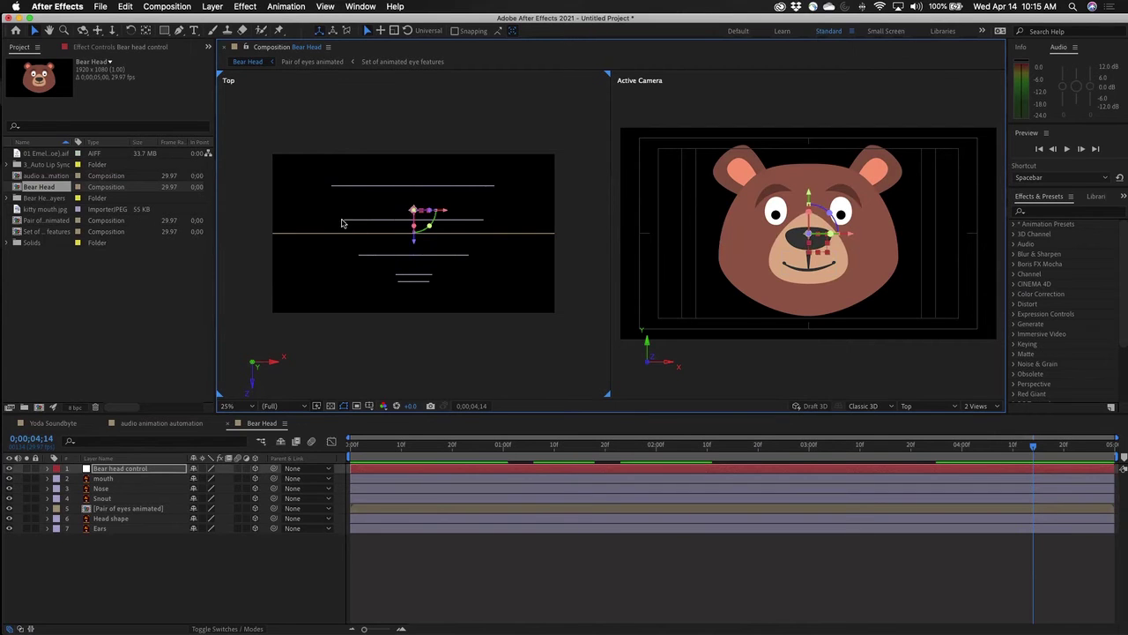
pyautogui.click(479, 221)
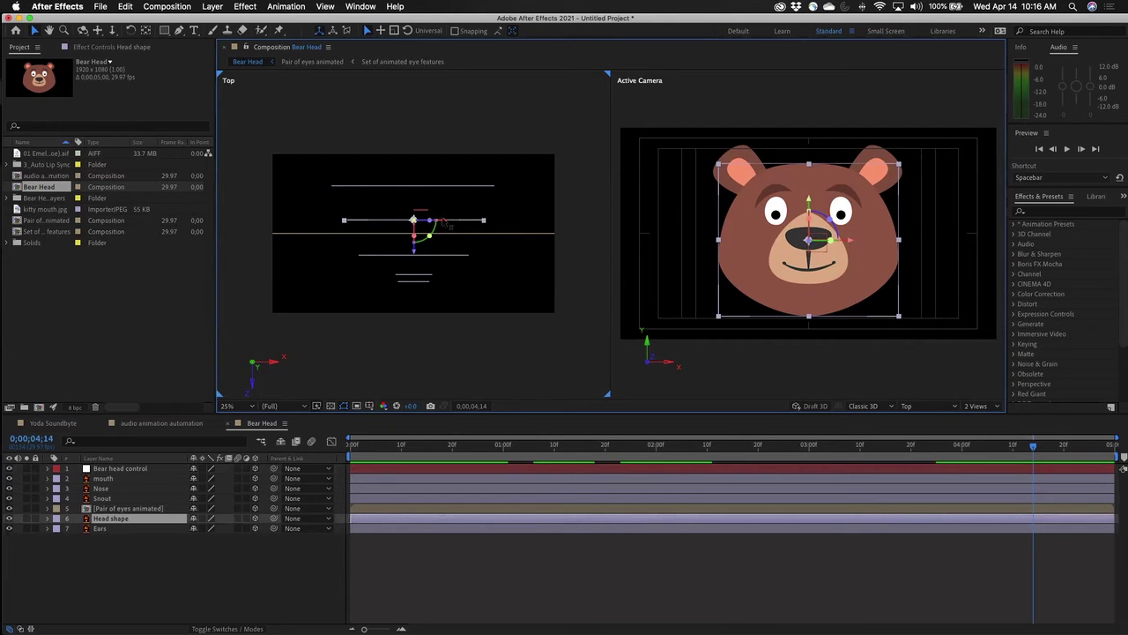
pyautogui.click(421, 218)
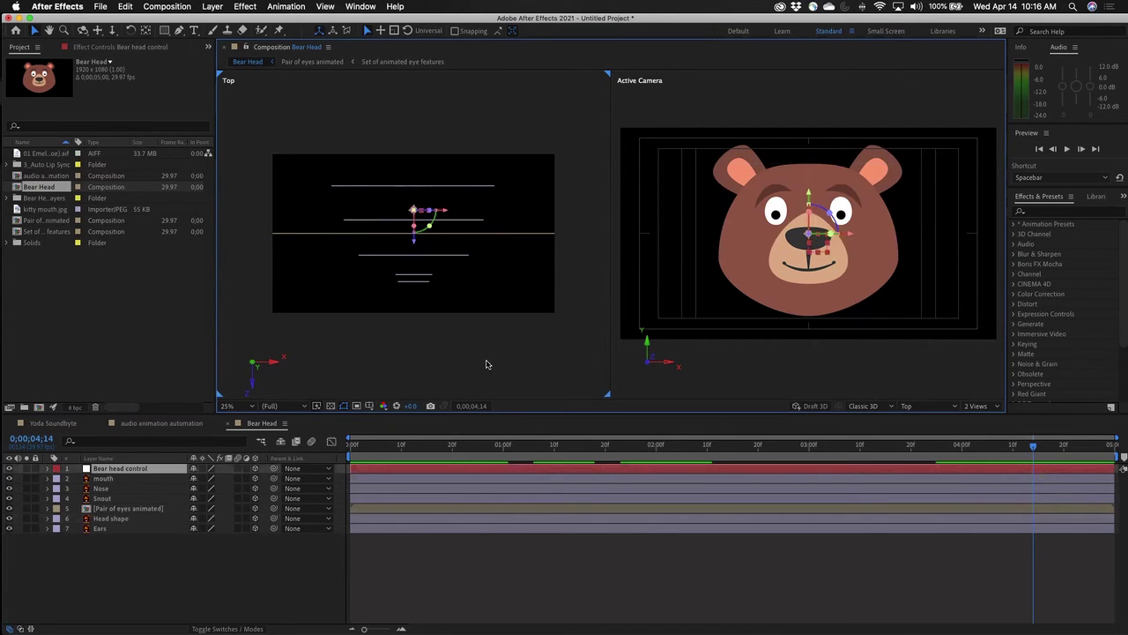
pyautogui.click(117, 588)
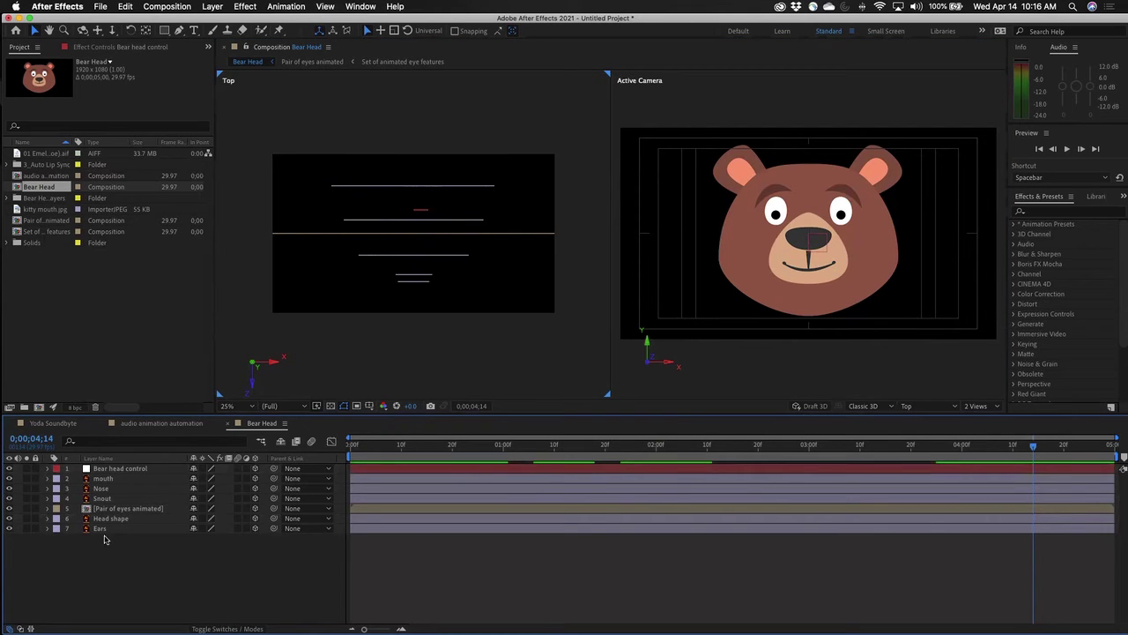
# Parent layers 2–7, mouth through Ears, to the Bear head control null with the pick whip.
pyautogui.click(104, 480)
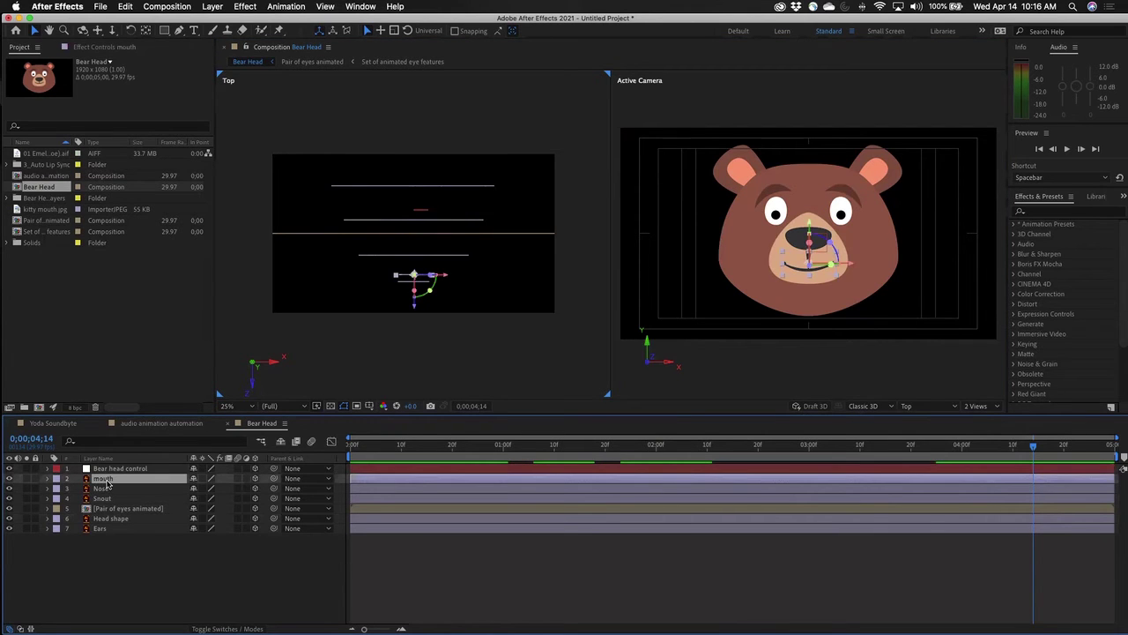
pyautogui.keyDown('shift'); pyautogui.click(112, 529); pyautogui.keyUp('shift')
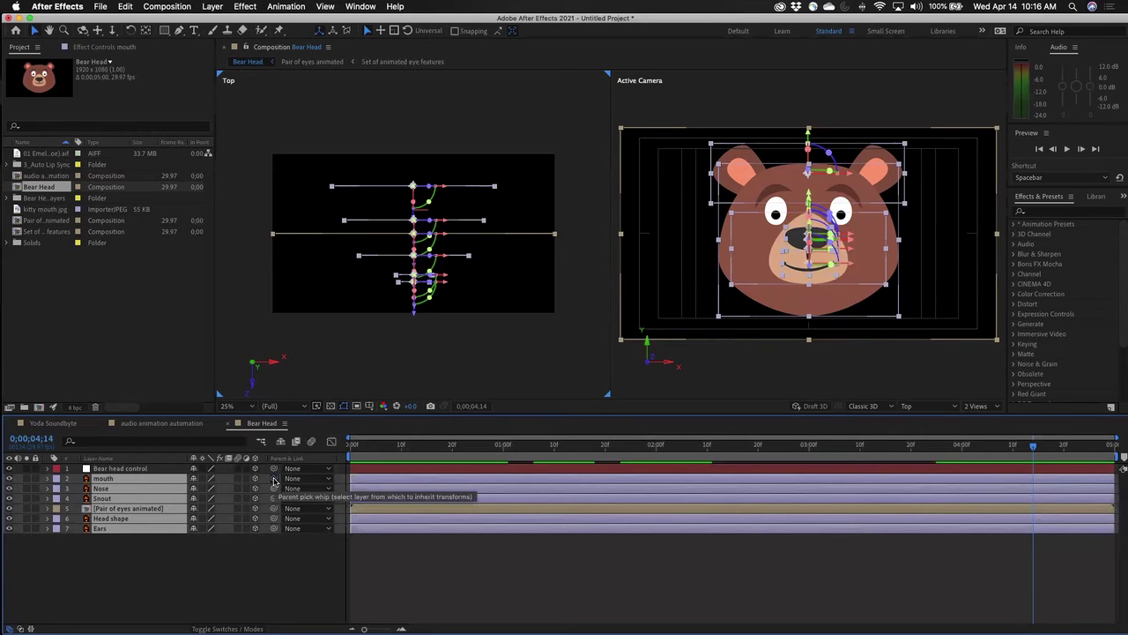
pyautogui.moveTo(275, 481); pyautogui.dragTo(113, 469)
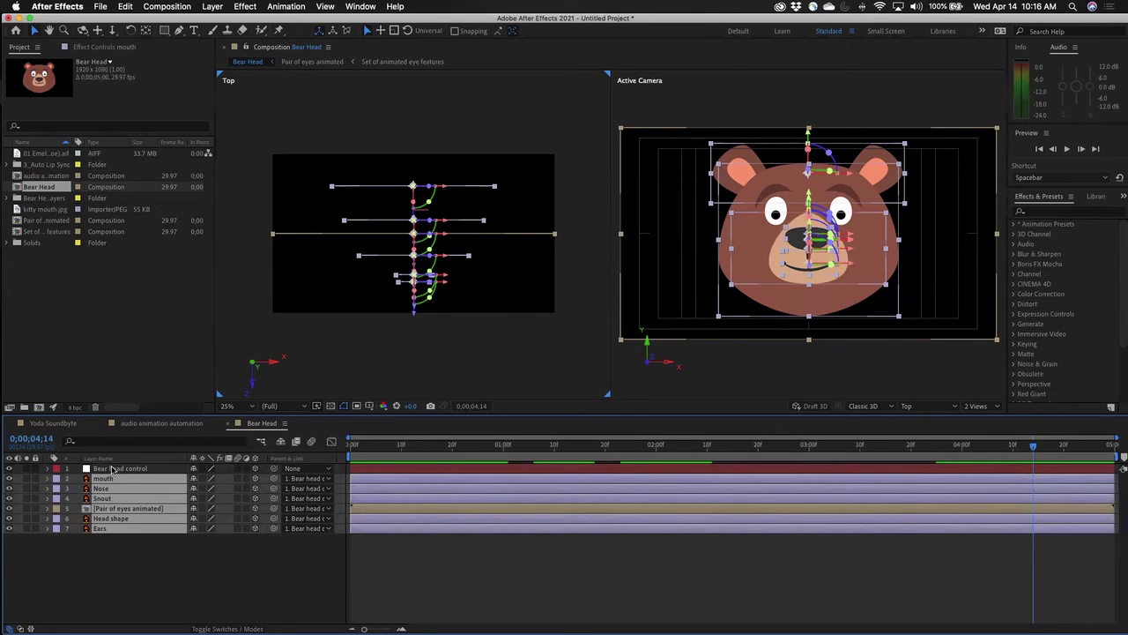
pyautogui.click(172, 617)
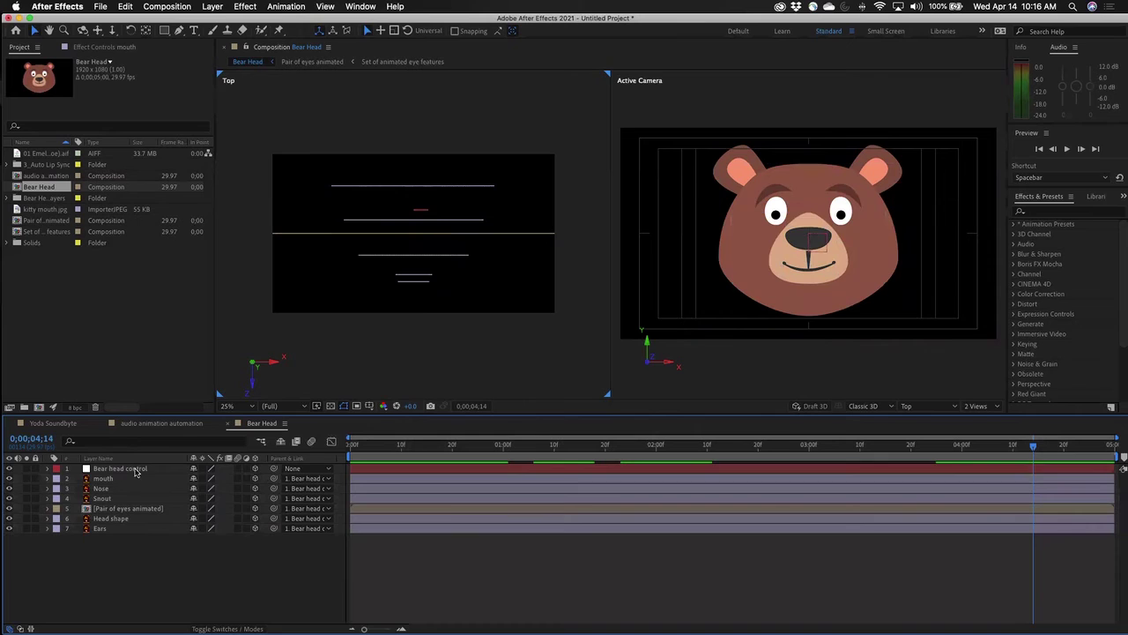
pyautogui.click(136, 469)
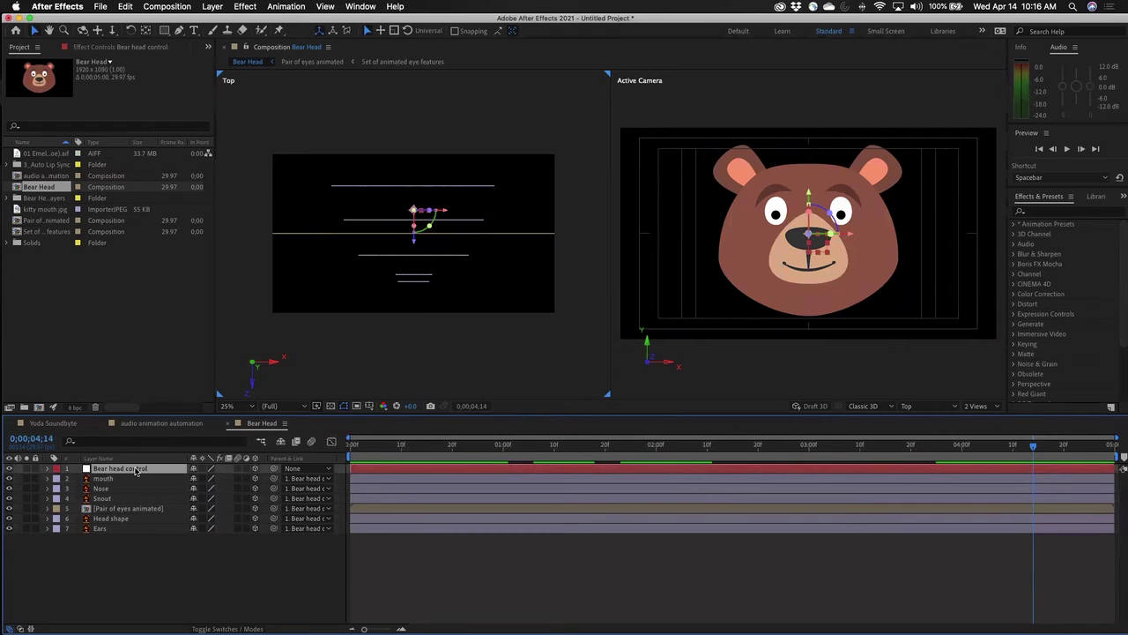
# Show the Bear head control null's Orientation and X, Y, Z Rotation properties, all at 0°.
pyautogui.press('r')
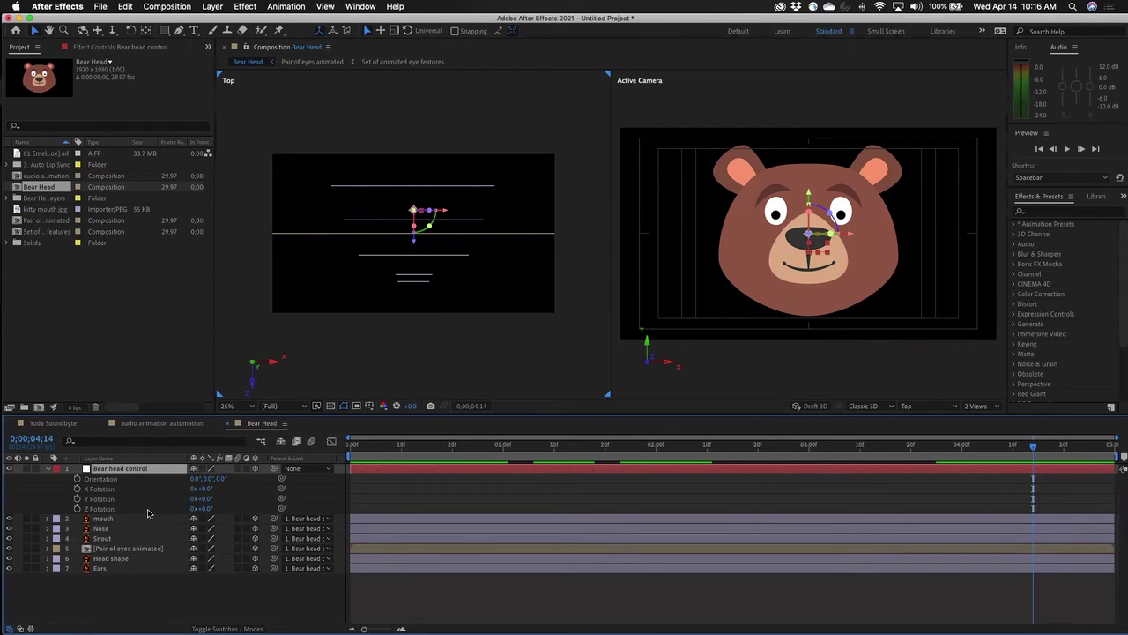
pyautogui.click(393, 605)
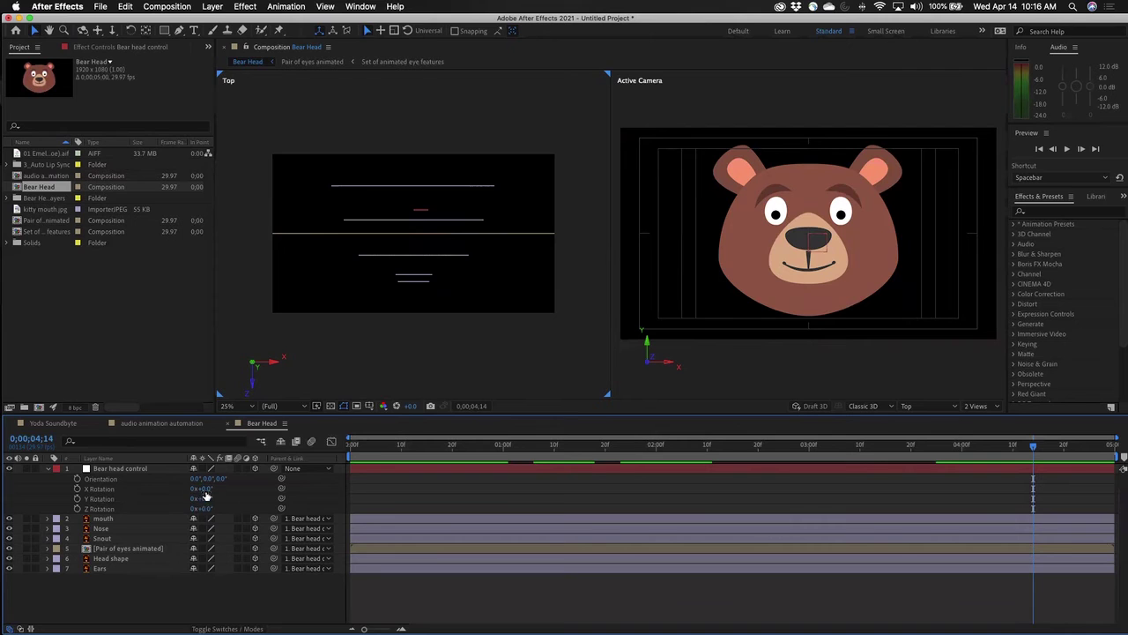
# Trial-rotate the bear head on X, Y and Z, reset it to face front, and move the time earlier.
pyautogui.moveTo(200, 488); pyautogui.dragTo(231, 514)
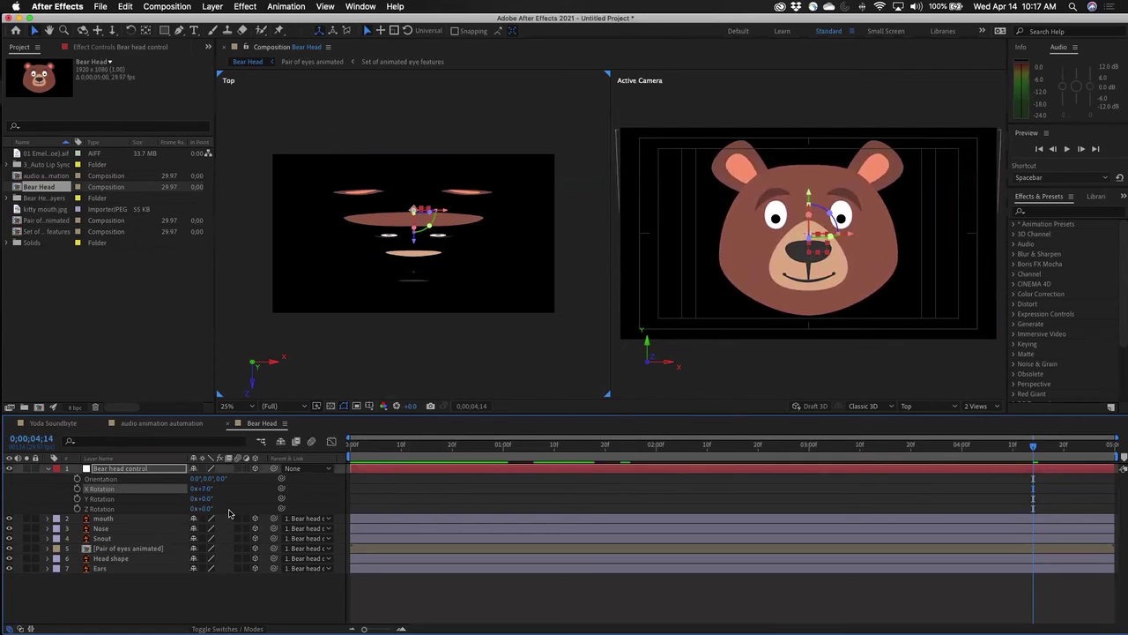
pyautogui.click(231, 514)
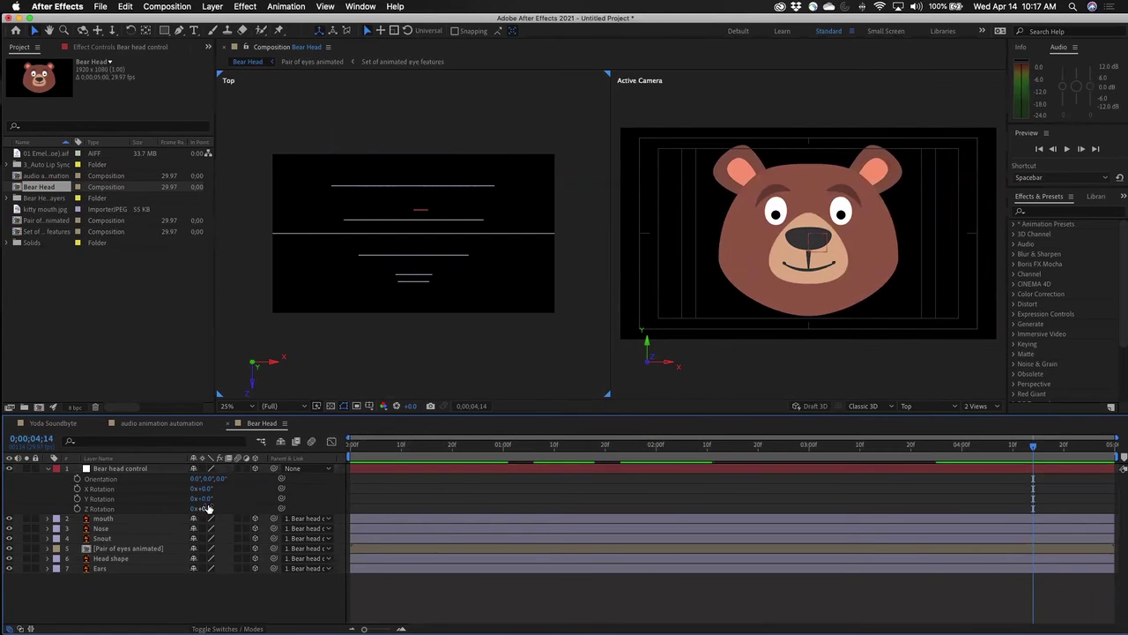
pyautogui.moveTo(204, 498); pyautogui.dragTo(208, 501)
pyautogui.moveTo(205, 508); pyautogui.dragTo(202, 509)
pyautogui.press('F2')
pyautogui.moveTo(630, 446); pyautogui.dragTo(709, 475)
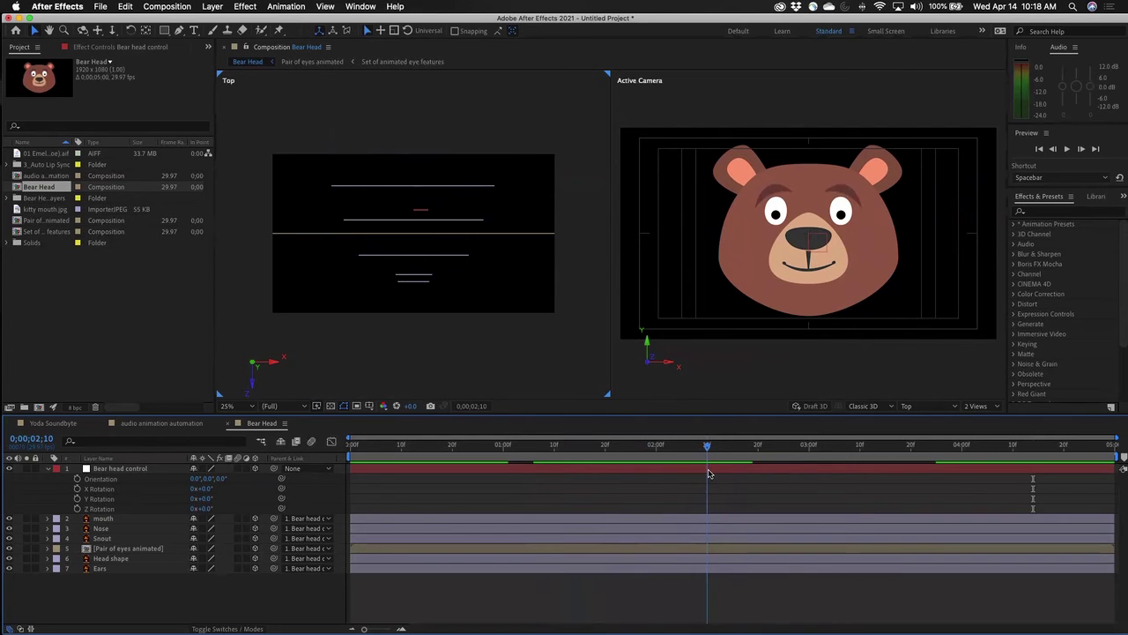
# Undo a trial Y turn and key X Rotation at 0° at 0;00;02;10.
pyautogui.press('super+v')
pyautogui.moveTo(208, 501); pyautogui.dragTo(220, 500)
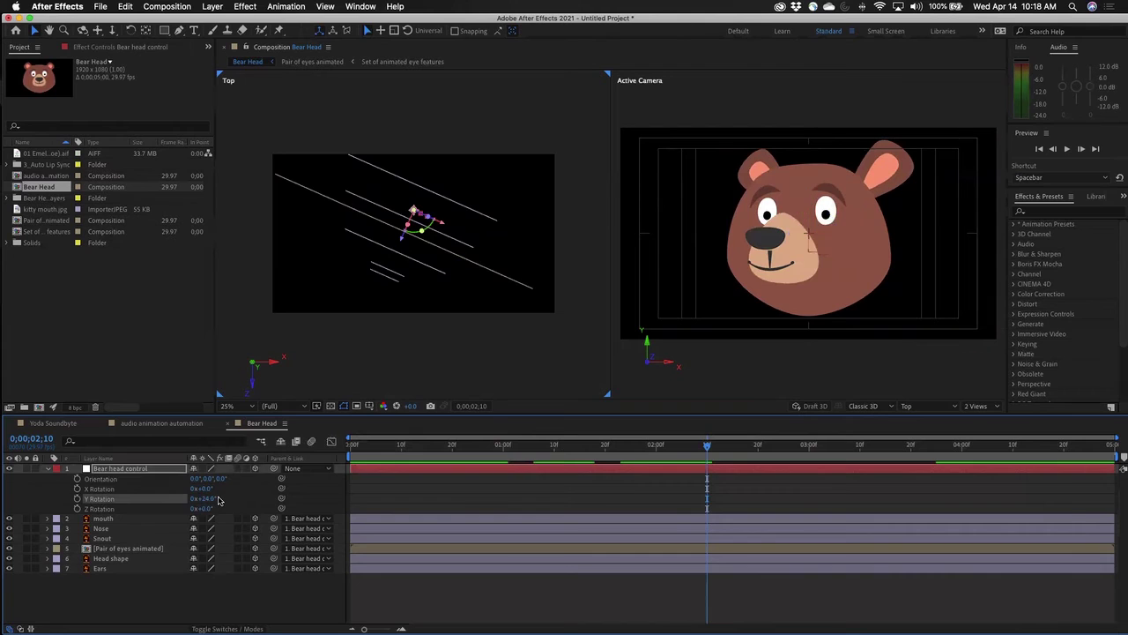
pyautogui.press('super+z')
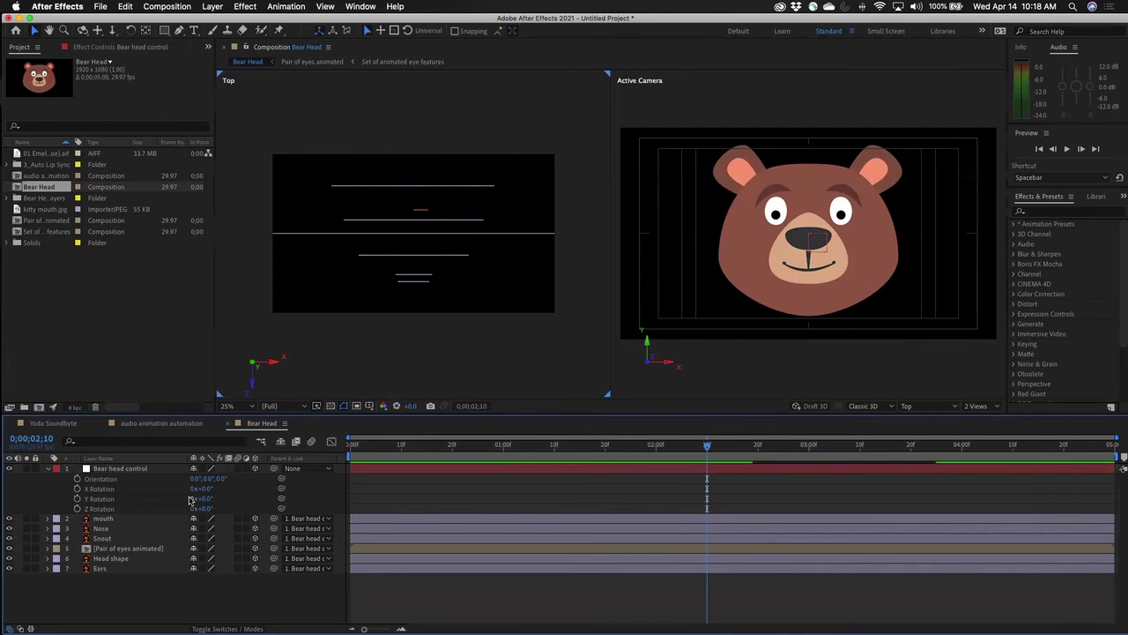
pyautogui.click(77, 489)
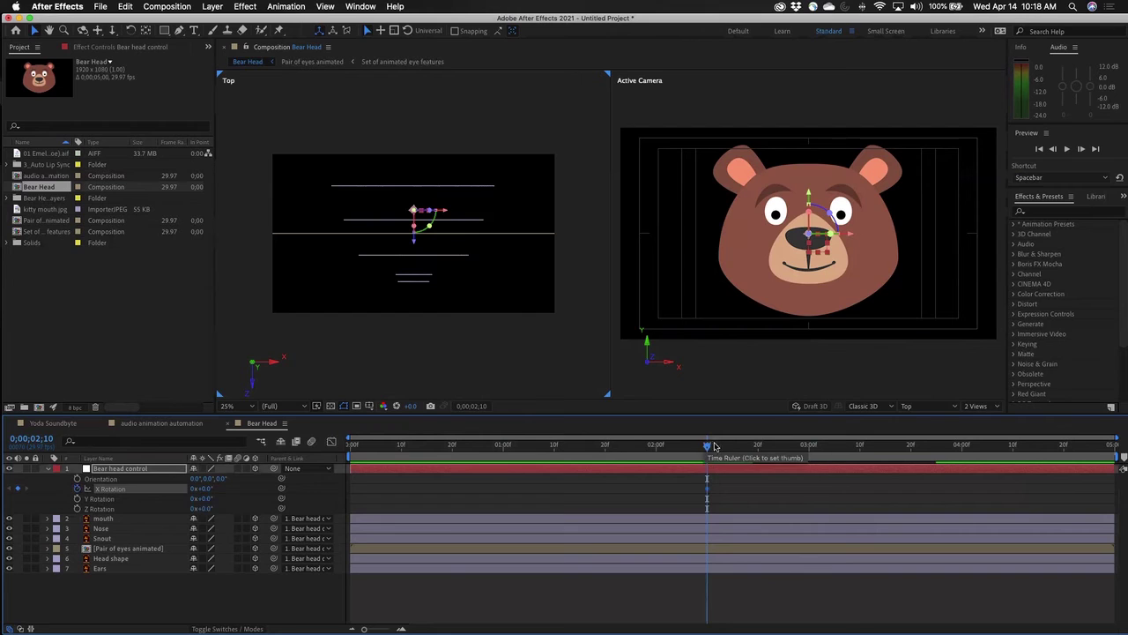
# Keyframe the head tilting to 14° at 0;00;02;23 and −7° at 0;00;03;10 on X Rotation.
pyautogui.moveTo(707, 447); pyautogui.dragTo(774, 451)
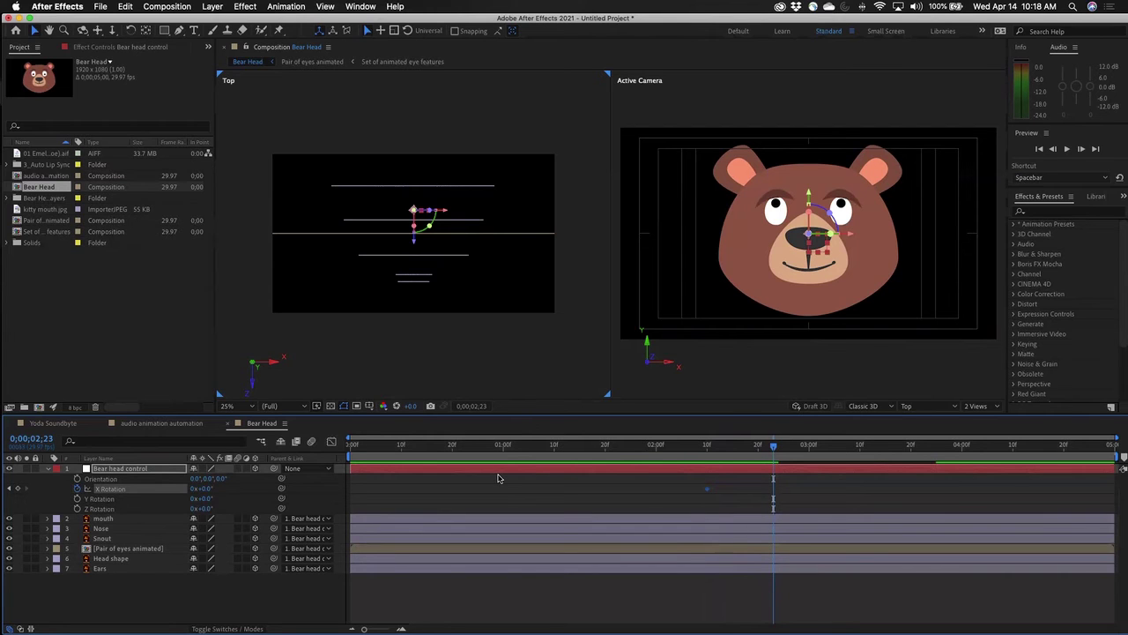
pyautogui.moveTo(204, 488); pyautogui.dragTo(213, 487)
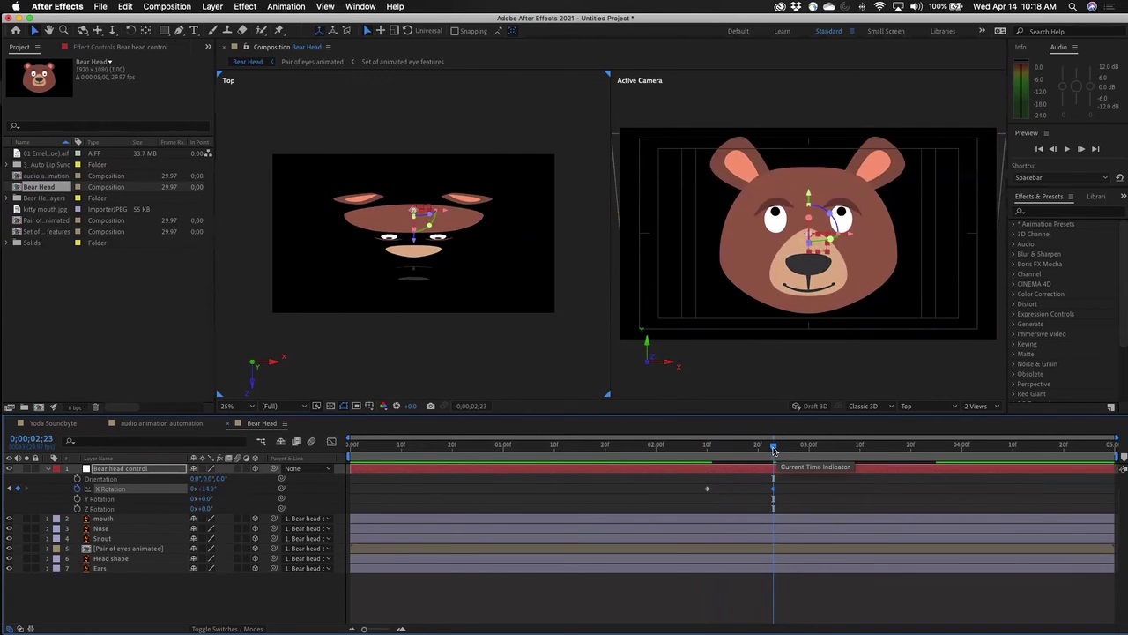
pyautogui.moveTo(773, 449); pyautogui.dragTo(859, 454)
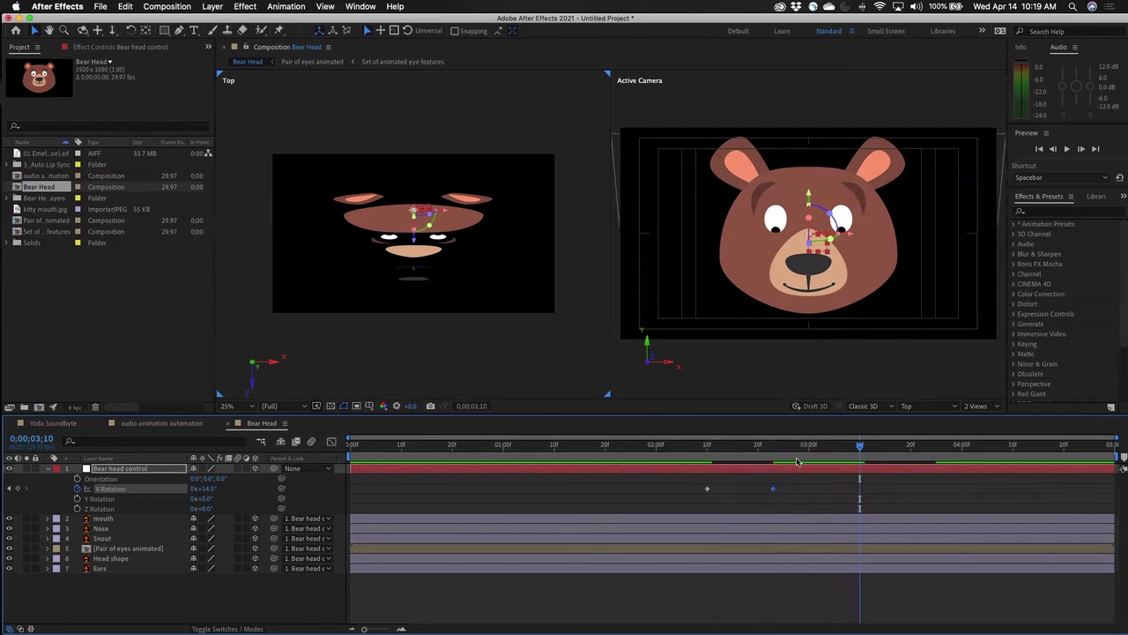
pyautogui.moveTo(219, 489); pyautogui.dragTo(201, 490)
# Return X Rotation to 0° at 0;00;04;02 to end the nod.
pyautogui.moveTo(860, 448); pyautogui.dragTo(970, 467)
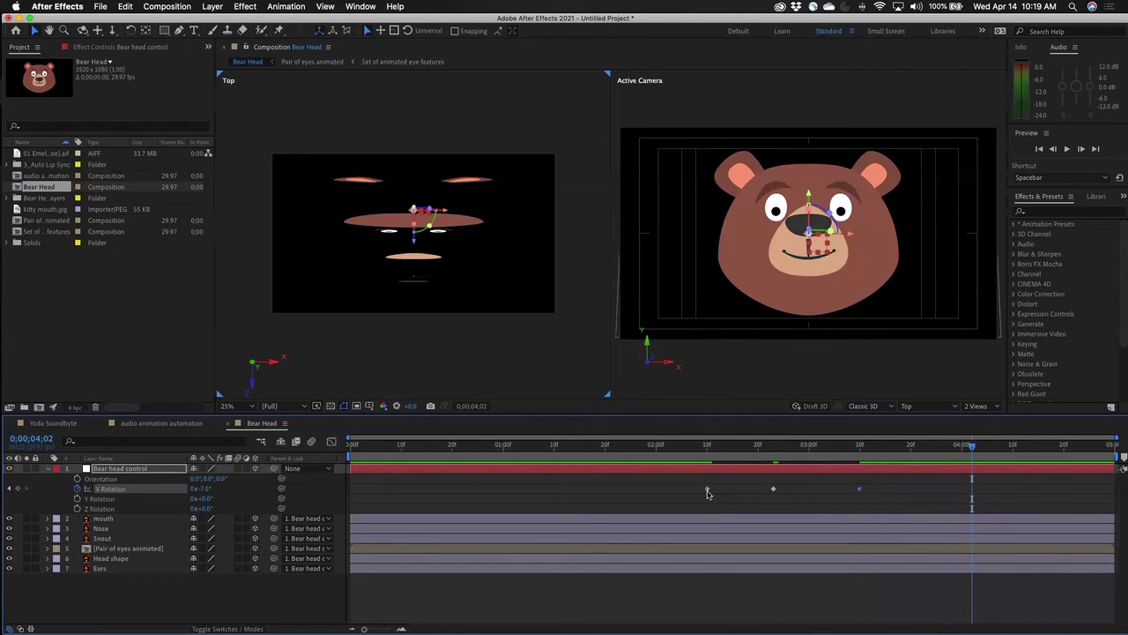
pyautogui.moveTo(706, 493)
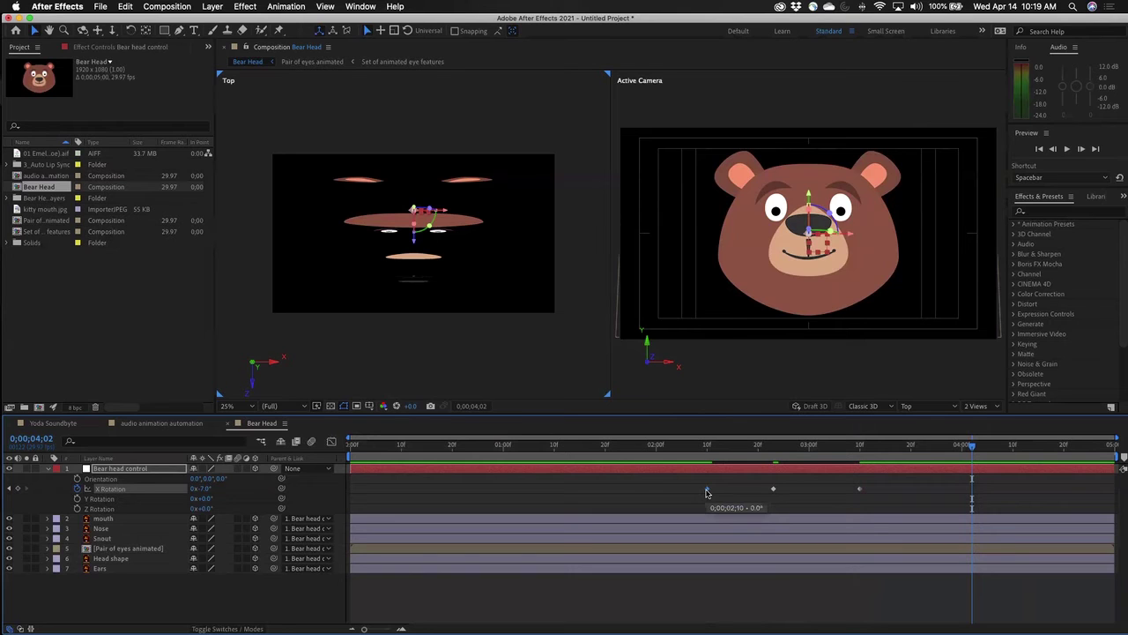
pyautogui.press('super+c')
pyautogui.press('super+v')
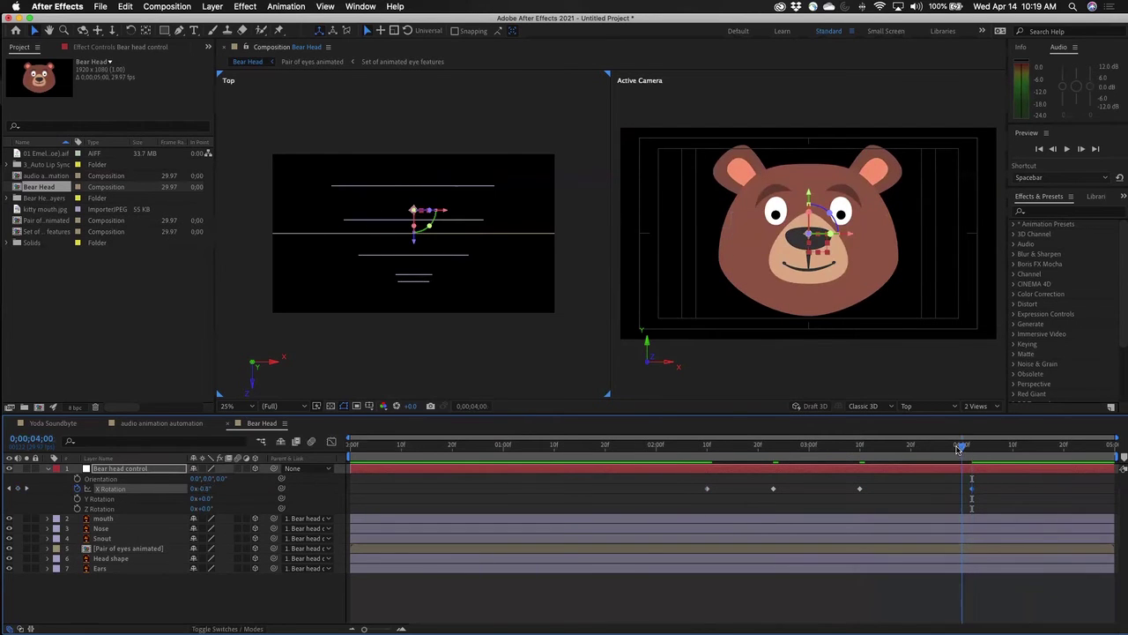
# Preview the nod from the start, then move the time to 0;00;00;12.
pyautogui.press('Home')
pyautogui.press('space')
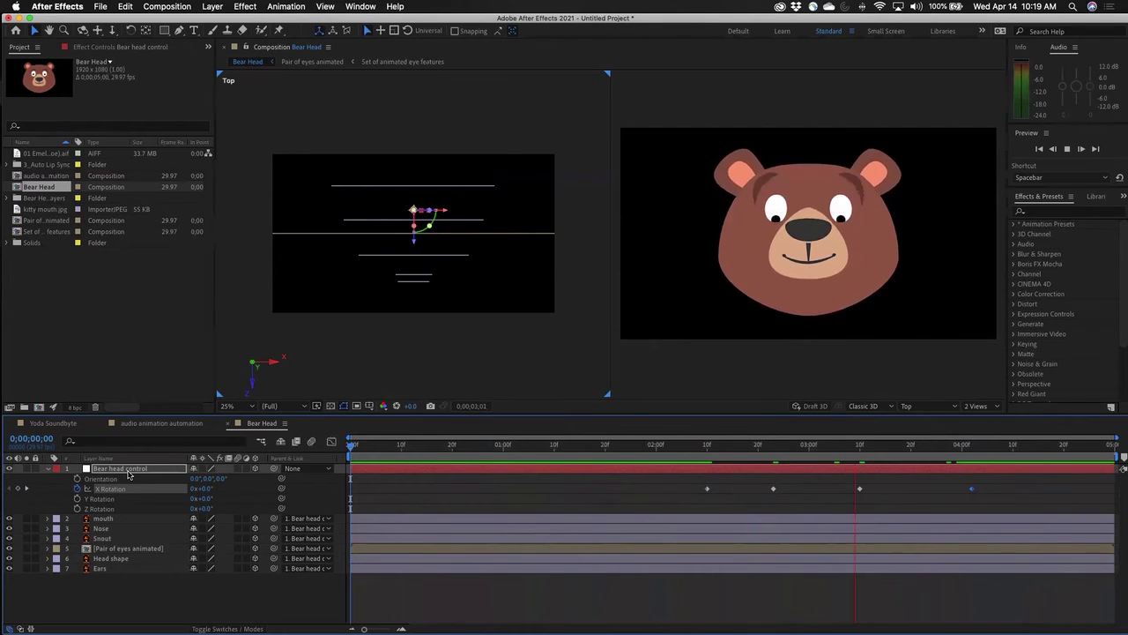
pyautogui.press('space')
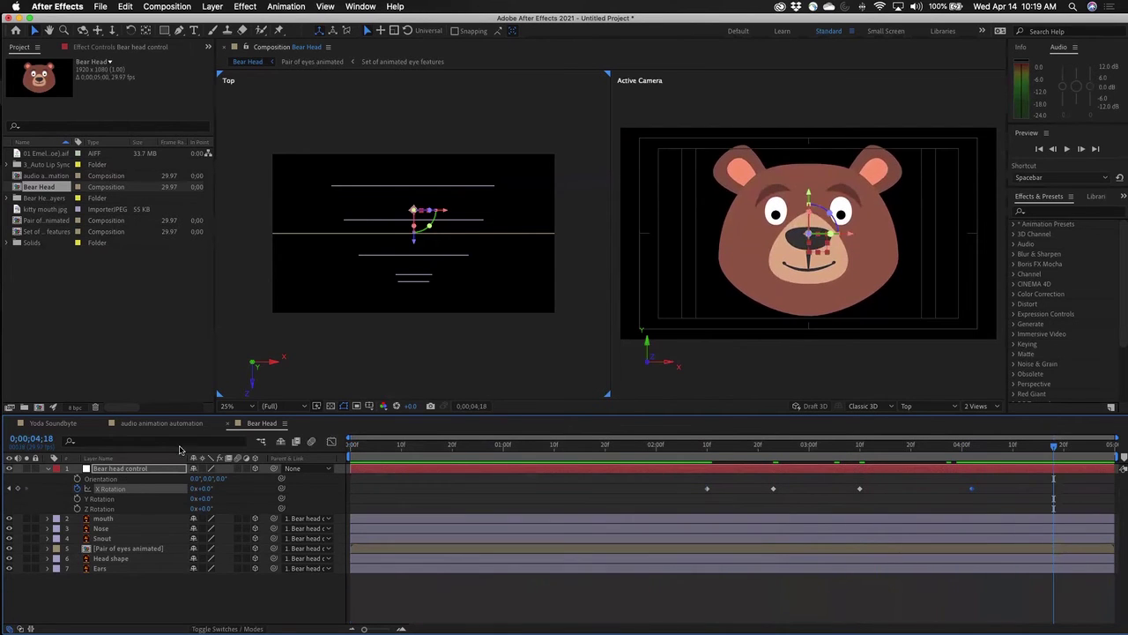
pyautogui.moveTo(427, 445); pyautogui.dragTo(411, 445)
# Key Y Rotation at 0;00;00;12, turning to 14° at 0;00;00;25 and −17° at 0;00;01;07.
pyautogui.click(77, 499)
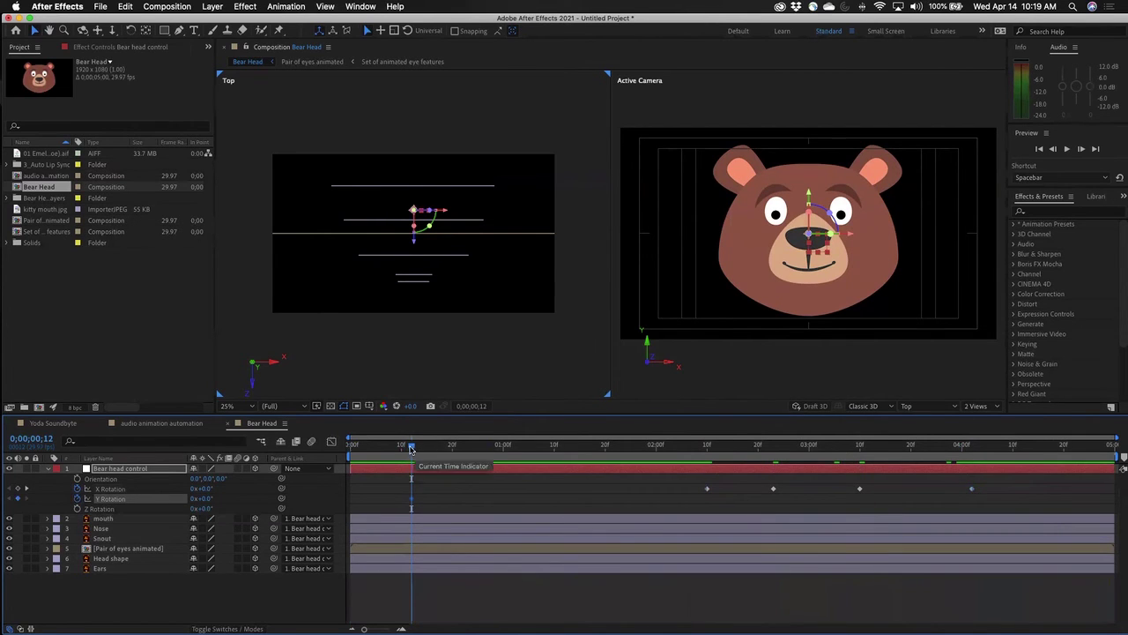
pyautogui.moveTo(412, 447); pyautogui.dragTo(477, 447)
pyautogui.moveTo(201, 499); pyautogui.dragTo(213, 498)
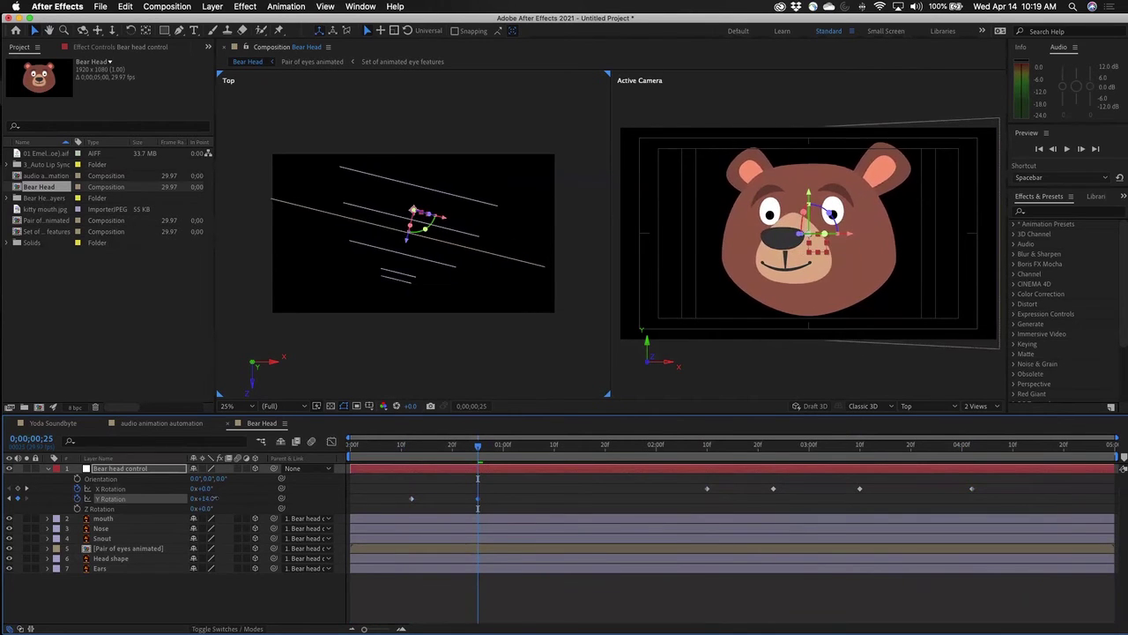
pyautogui.moveTo(478, 447); pyautogui.dragTo(539, 453)
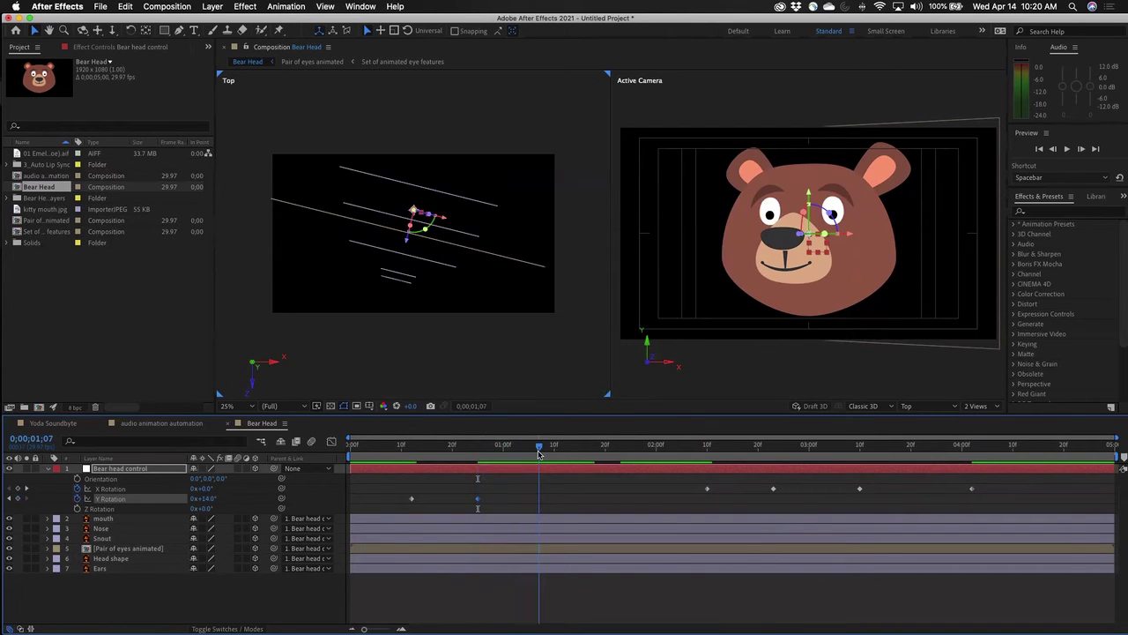
pyautogui.moveTo(212, 503); pyautogui.dragTo(186, 503)
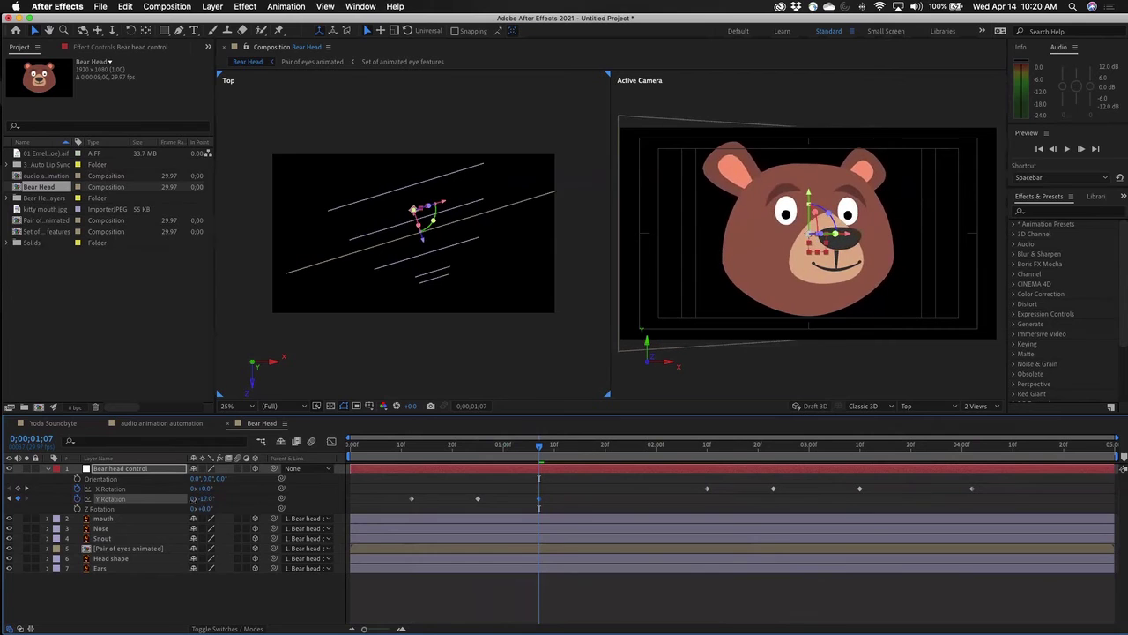
# Return Y Rotation to 0° at 0;00;01;24, then key Z Rotation at 0;00;00;12.
pyautogui.moveTo(538, 450); pyautogui.dragTo(625, 447)
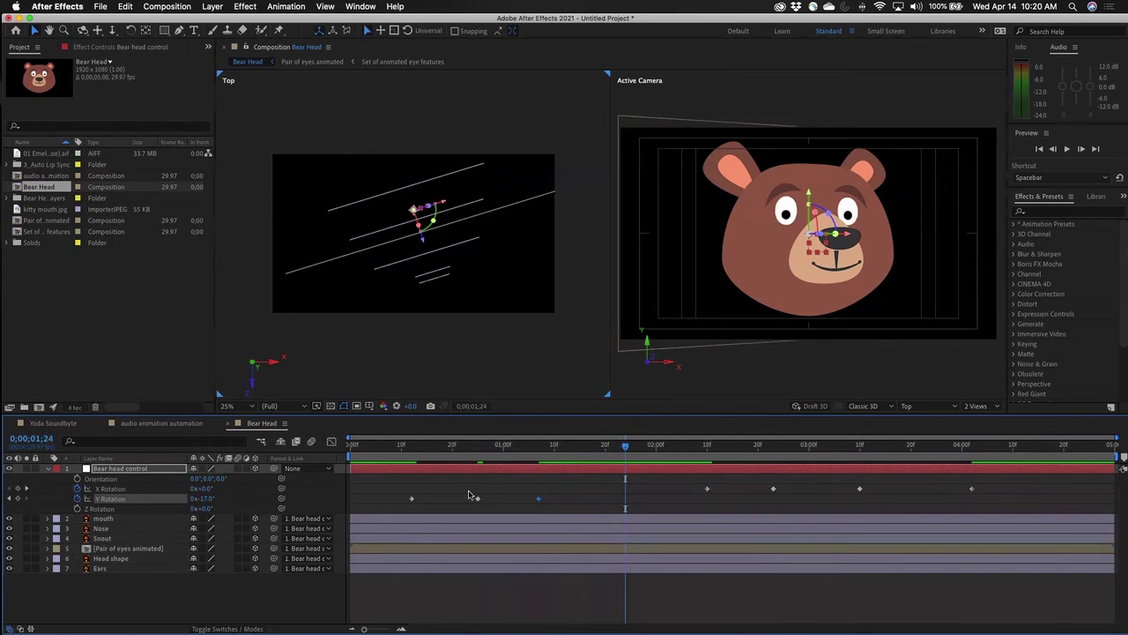
pyautogui.click(410, 499)
pyautogui.press('super+c')
pyautogui.press('super+v')
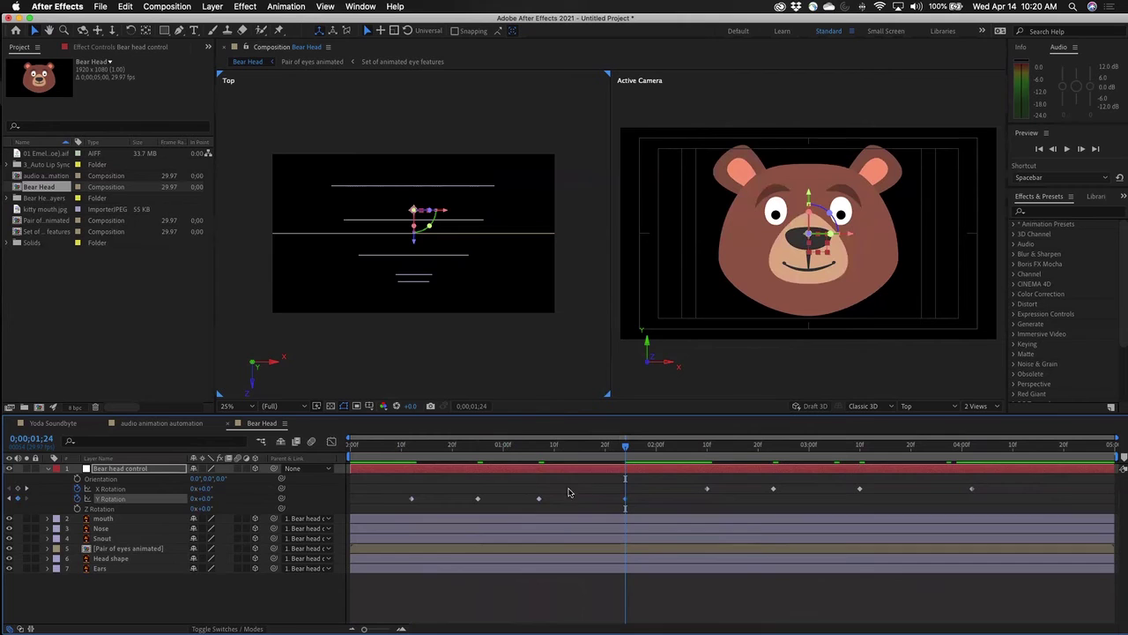
pyautogui.moveTo(625, 448); pyautogui.dragTo(411, 466)
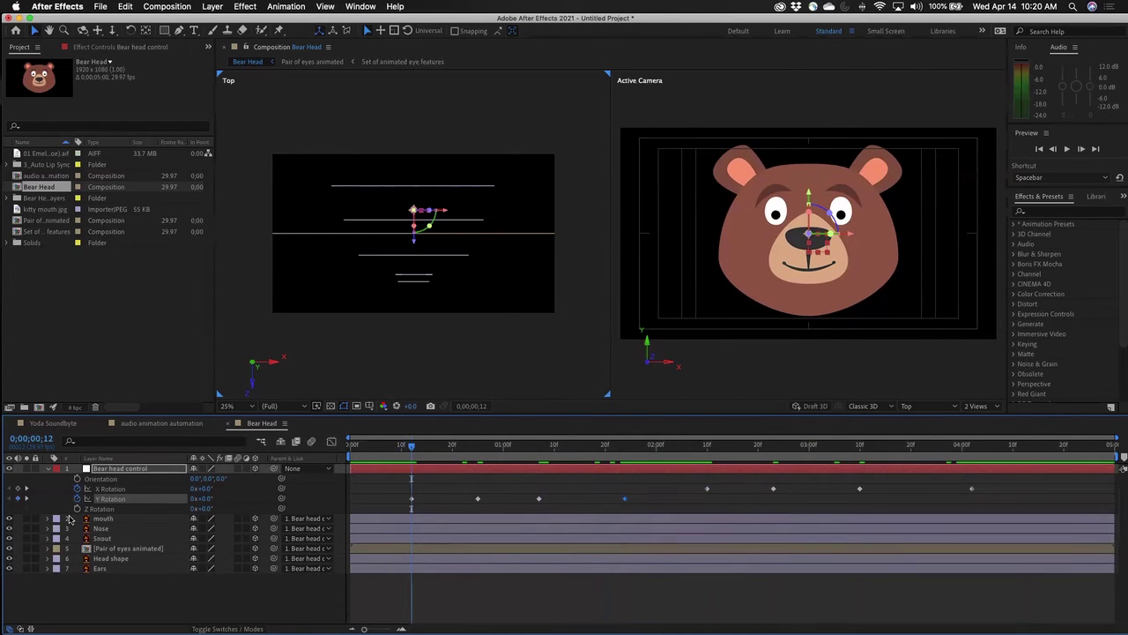
pyautogui.click(77, 509)
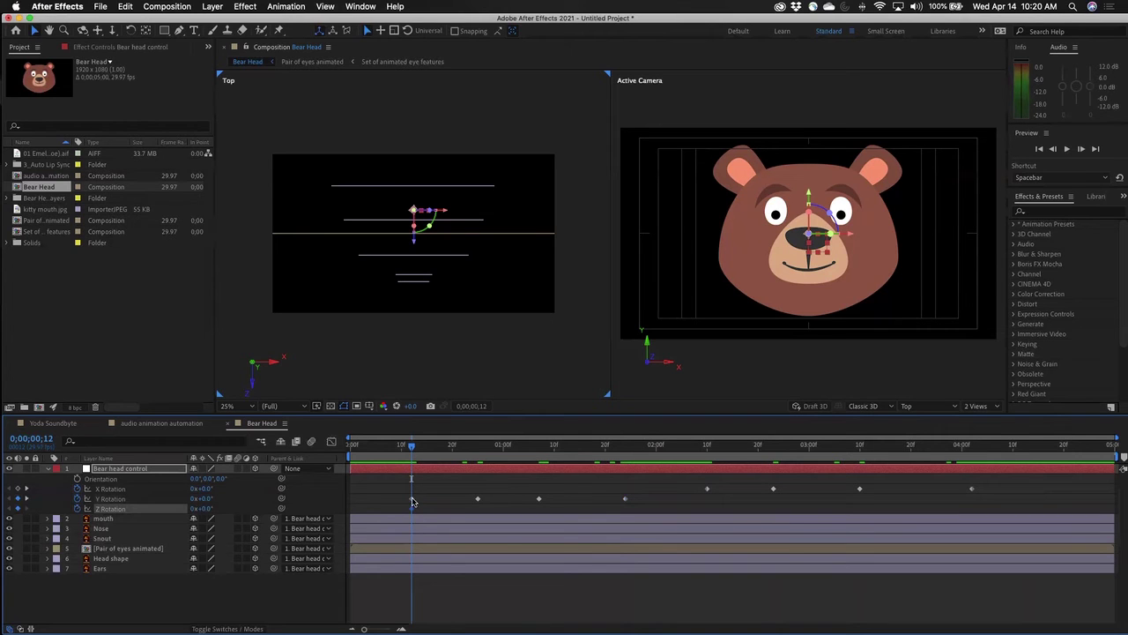
# Tilt the head on Z one way at 0;00;00;25 and the other way at 0;00;01;07.
pyautogui.moveTo(411, 448); pyautogui.dragTo(478, 458)
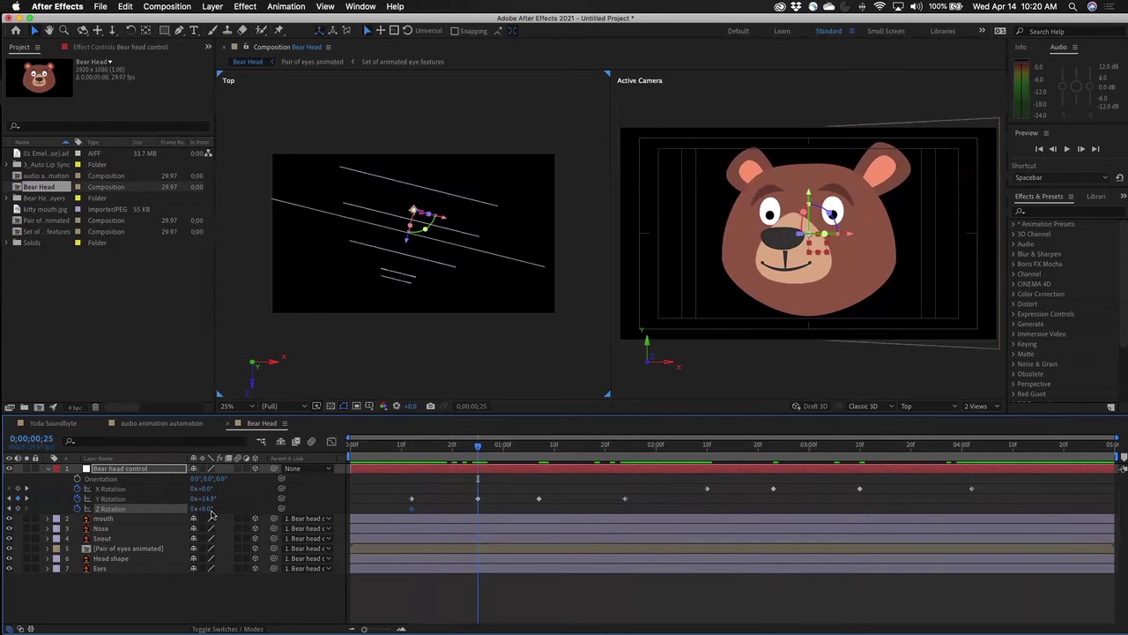
pyautogui.moveTo(206, 508); pyautogui.dragTo(219, 508)
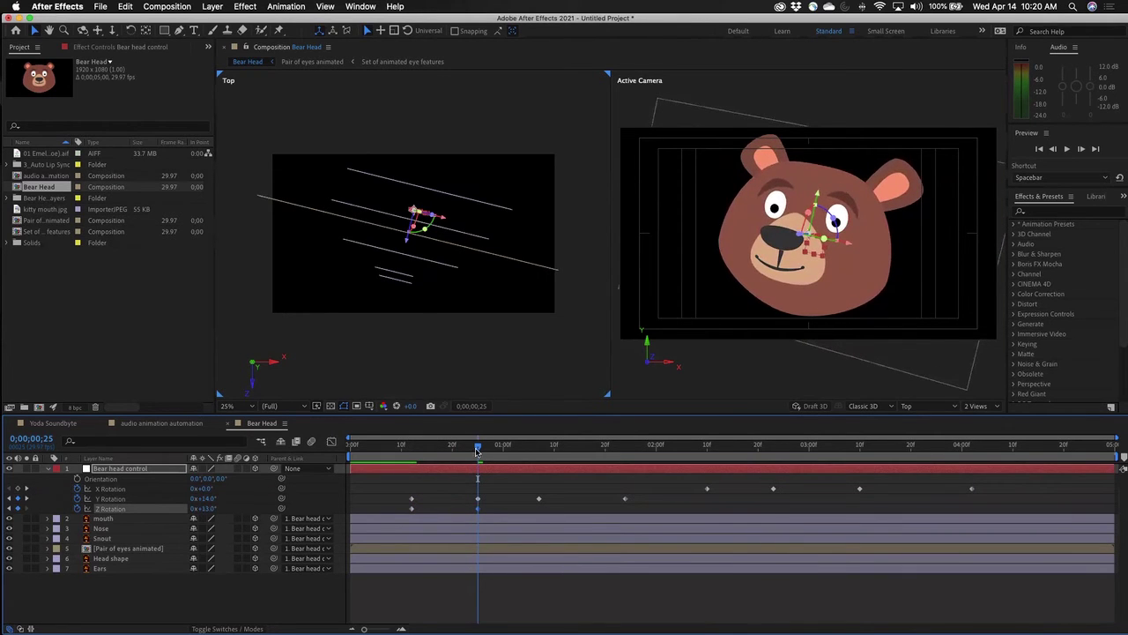
pyautogui.moveTo(477, 449); pyautogui.dragTo(539, 452)
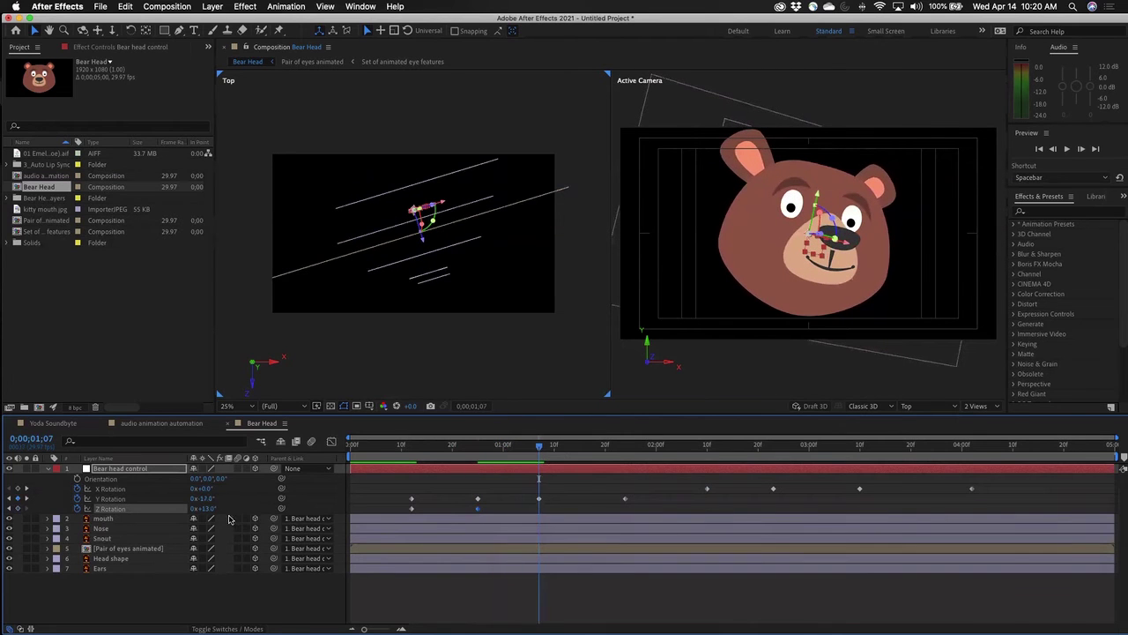
pyautogui.moveTo(205, 508); pyautogui.dragTo(199, 510)
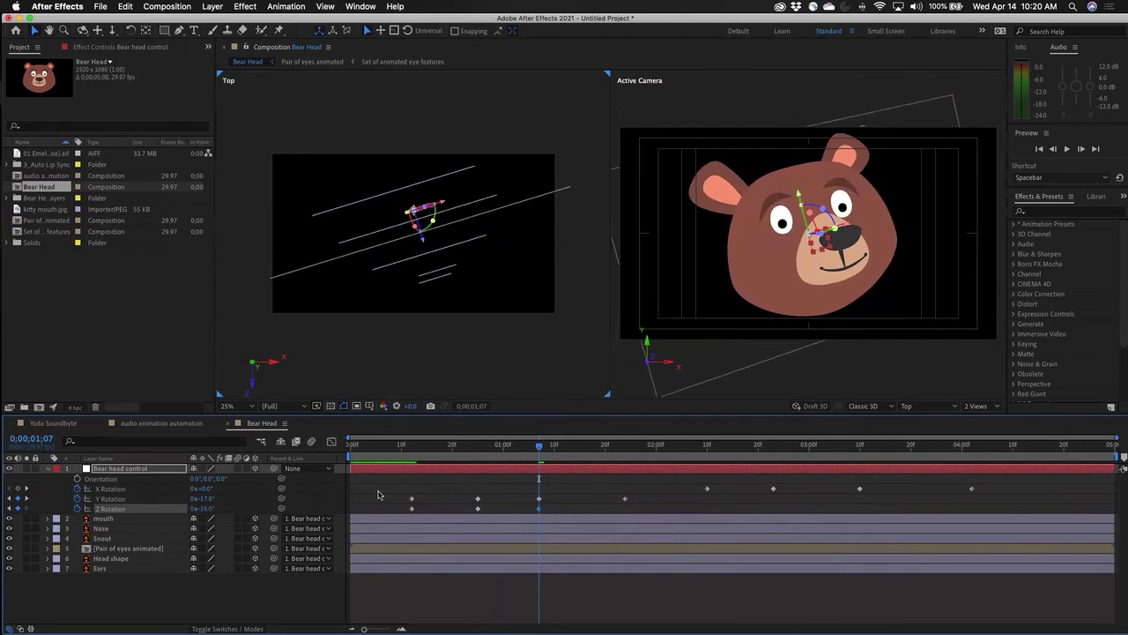
# Set Z Rotation back to 0° at 0;00;01;24 and preview the motion from the start.
pyautogui.moveTo(541, 450); pyautogui.dragTo(625, 447)
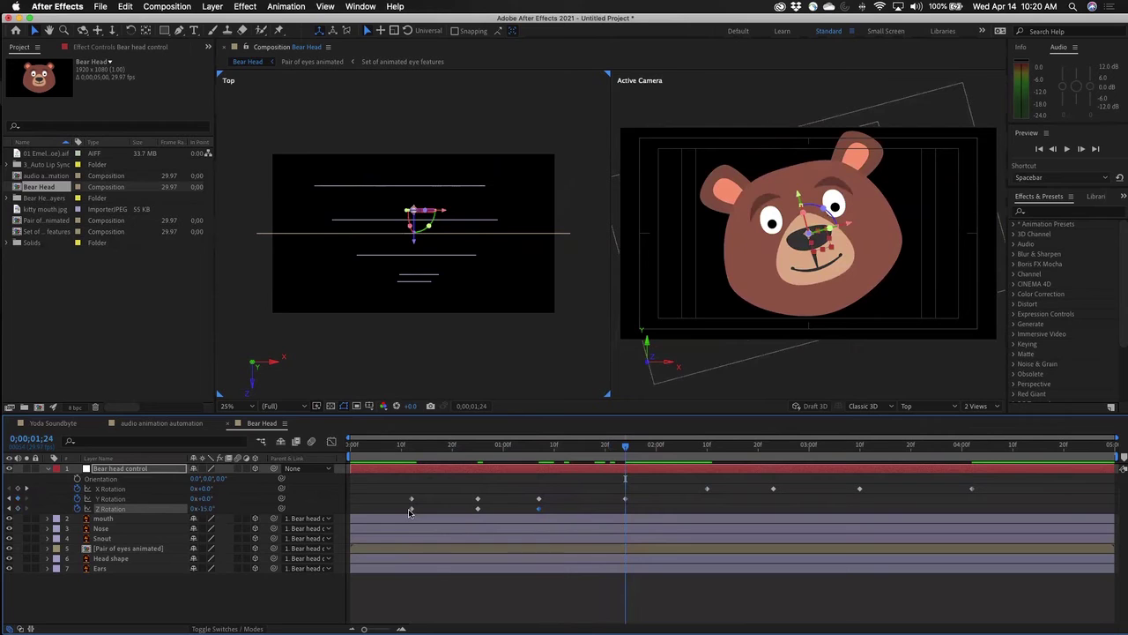
pyautogui.moveTo(408, 511)
pyautogui.hotkey('ctrl', 'c')
pyautogui.hotkey('ctrl', 'v')
pyautogui.moveTo(627, 446); pyautogui.dragTo(157, 457)
pyautogui.press('space')
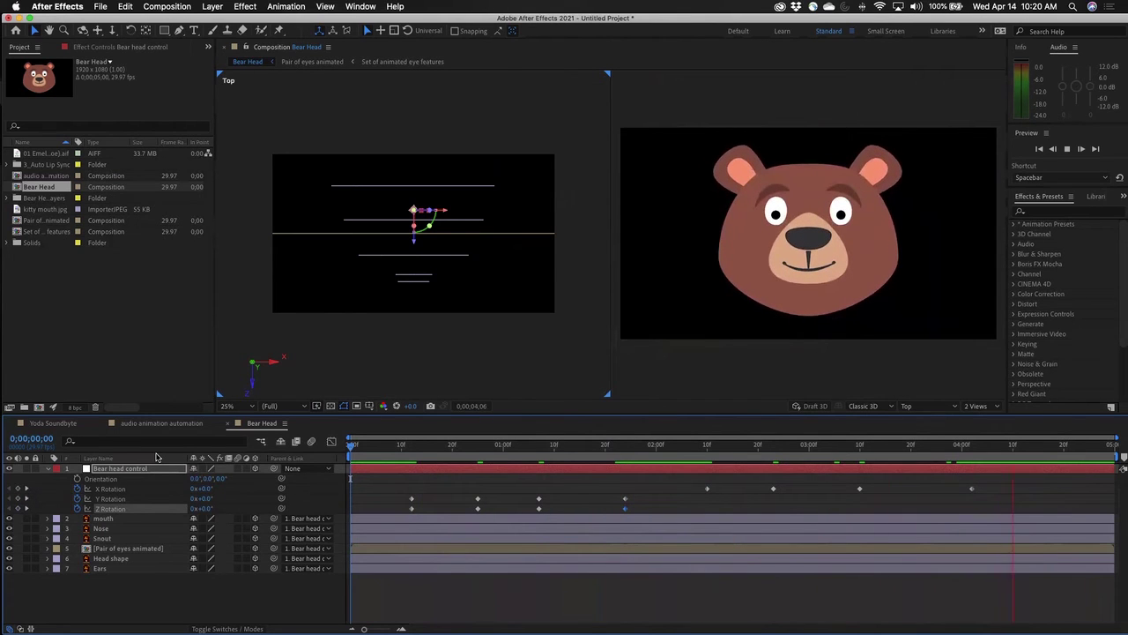
# Apply Easy Ease Out to the first Y and Z Rotation keyframes.
pyautogui.press('space')
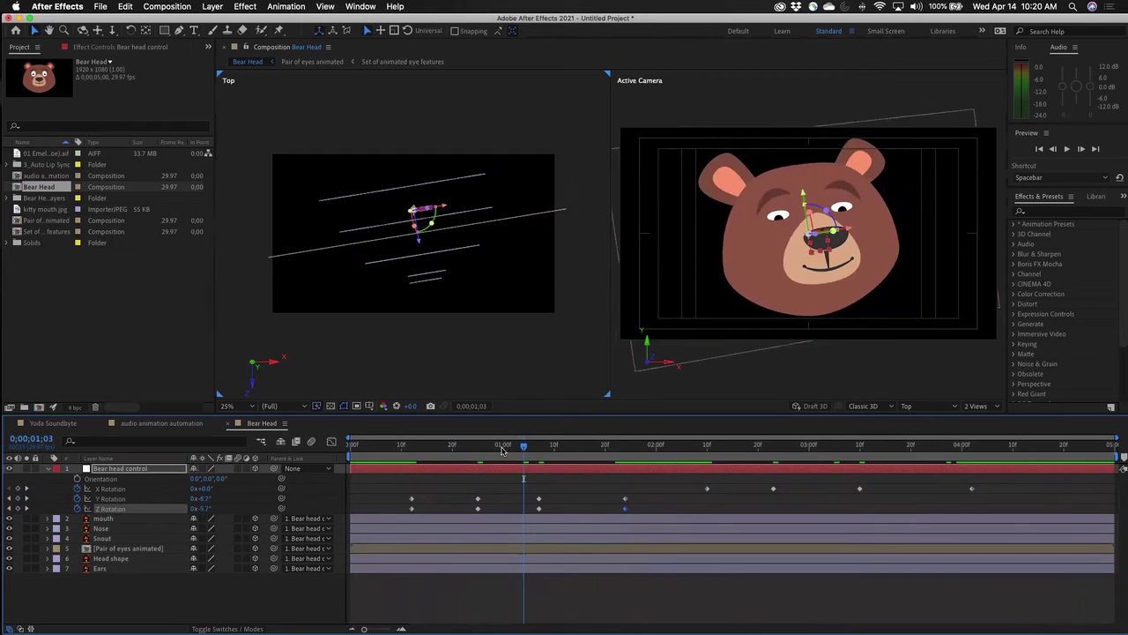
pyautogui.click(483, 446)
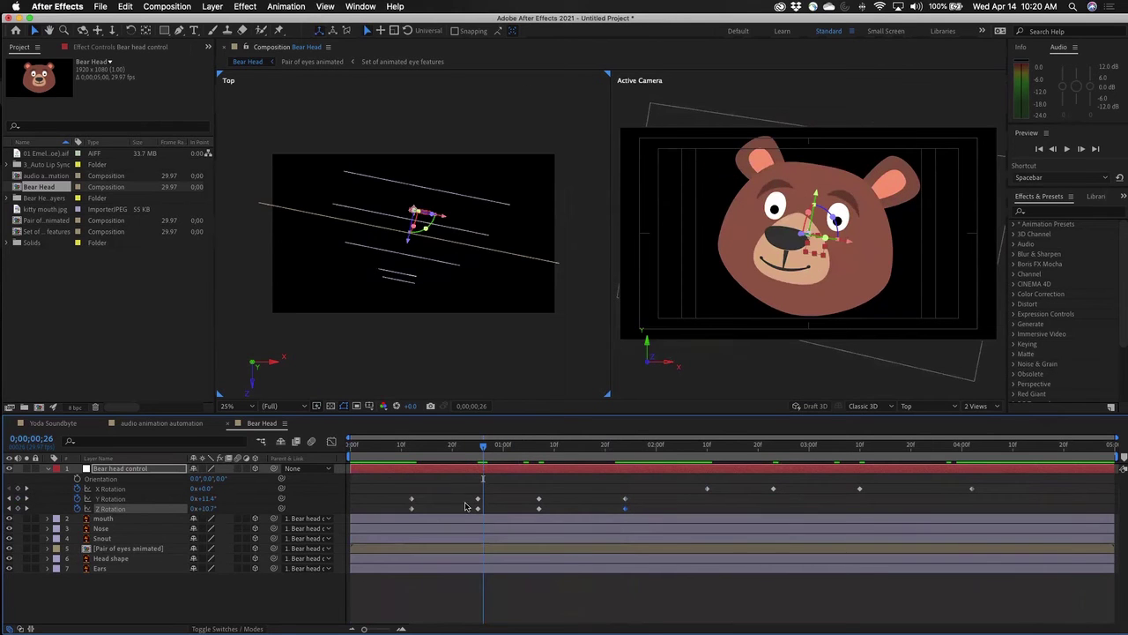
pyautogui.moveTo(404, 483); pyautogui.dragTo(429, 532)
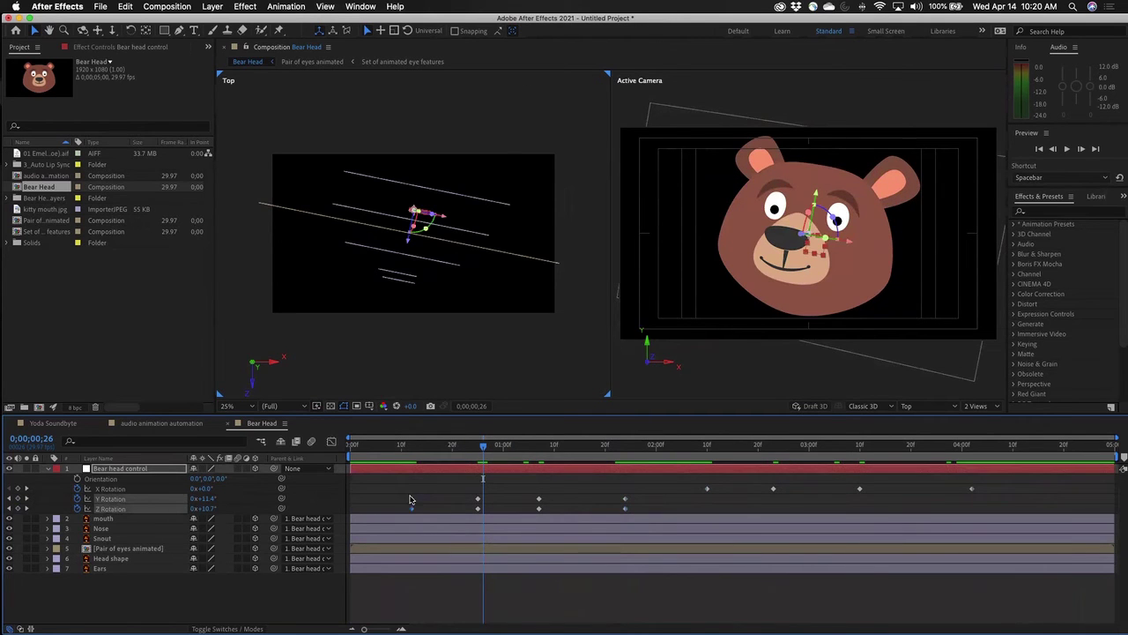
pyautogui.rightClick(411, 500)
pyautogui.moveTo(476, 622)
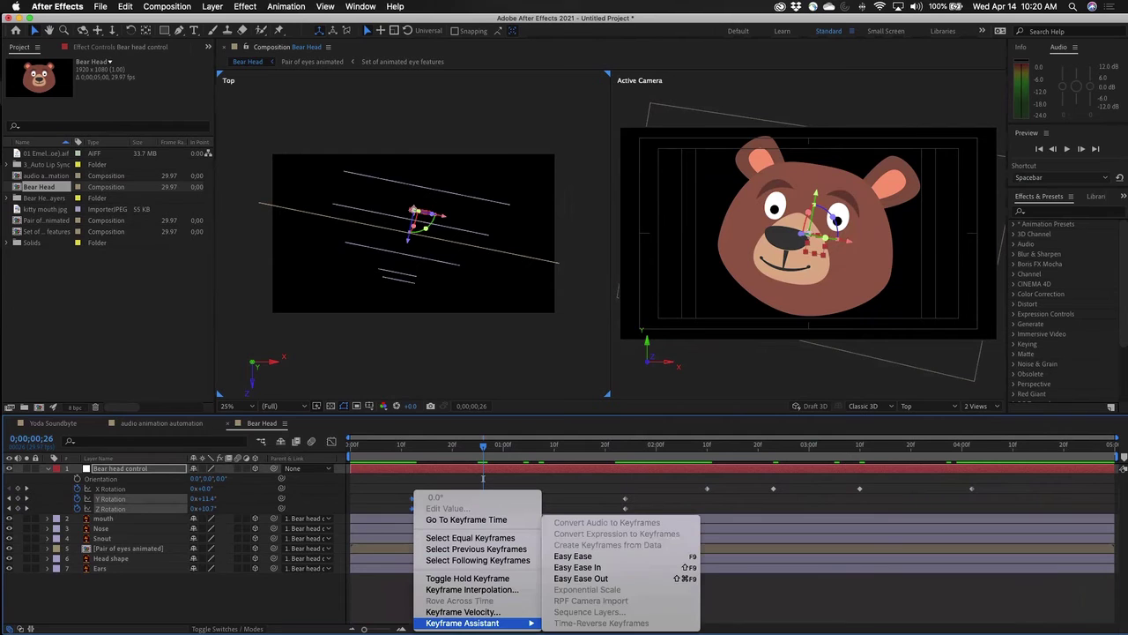
pyautogui.click(627, 578)
# Apply Easy Ease to the middle Y and Z keyframes and Easy Ease In to the last ones.
pyautogui.moveTo(464, 483); pyautogui.dragTo(551, 528)
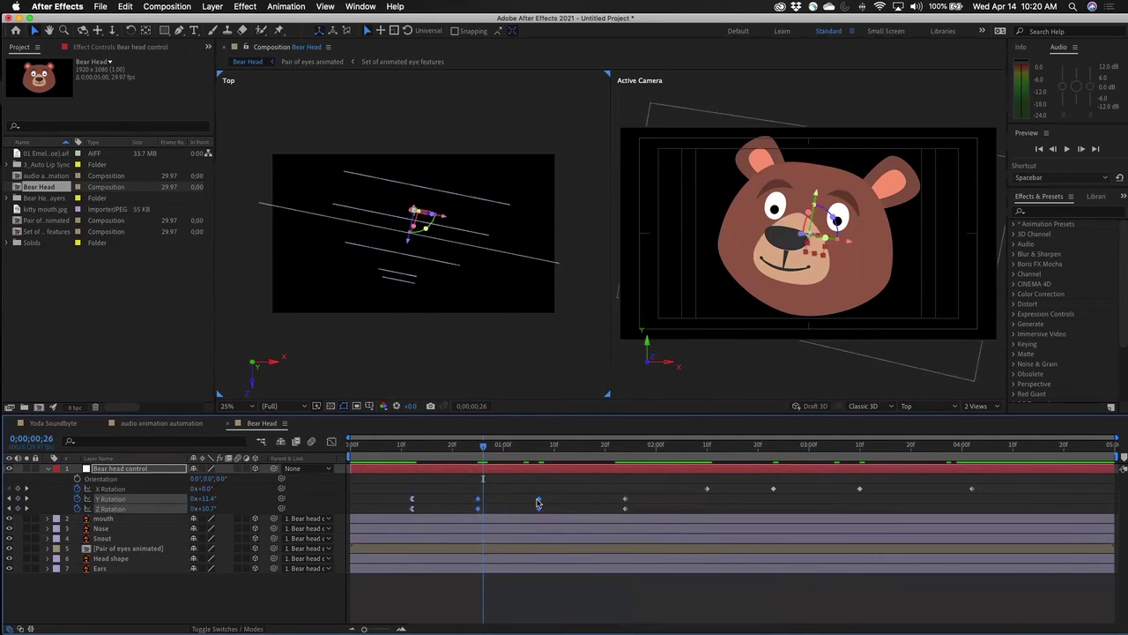
pyautogui.rightClick(538, 502)
pyautogui.moveTo(577, 622)
pyautogui.click(719, 558)
pyautogui.moveTo(599, 479); pyautogui.dragTo(640, 522)
pyautogui.rightClick(627, 502)
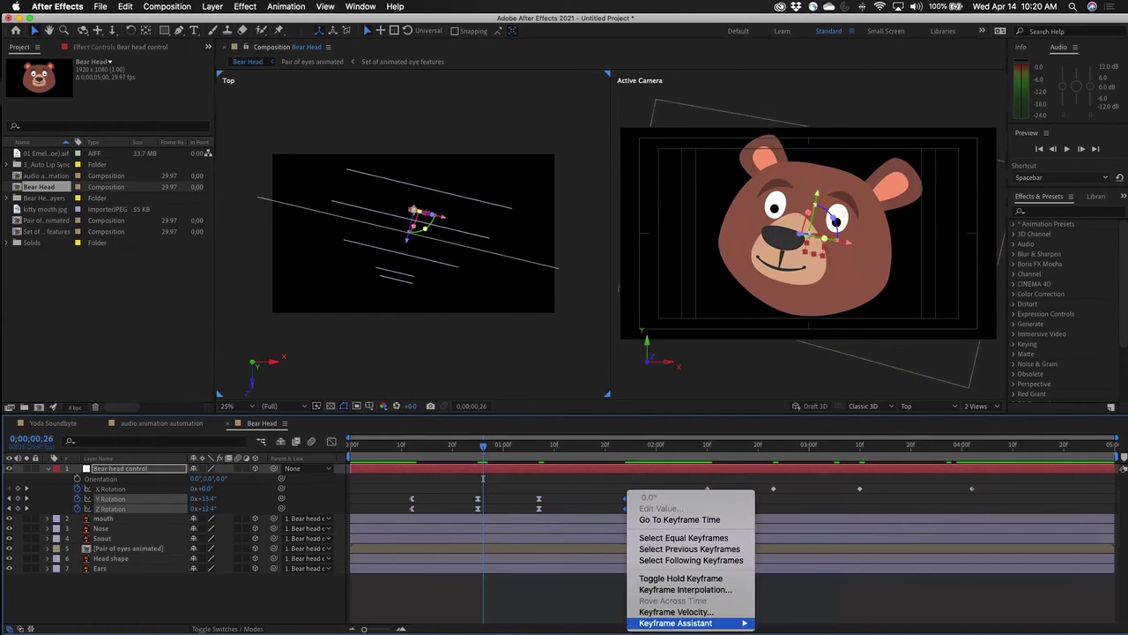
pyautogui.moveTo(679, 623)
pyautogui.click(810, 569)
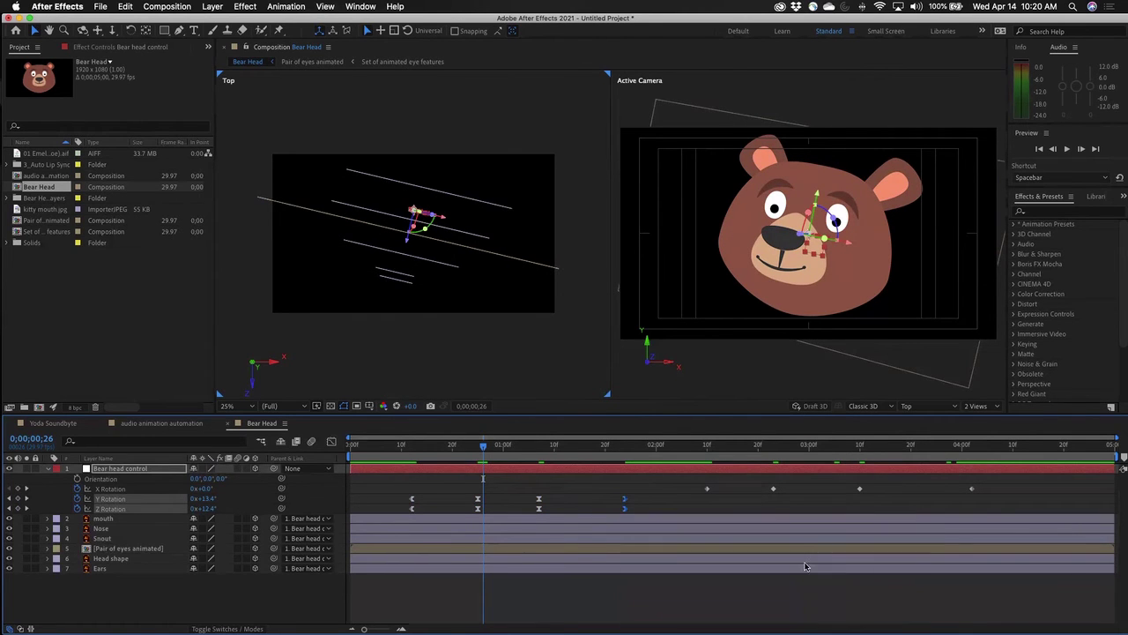
# Apply Easy Ease Out to the first X Rotation keyframe and Easy Ease to the middle ones.
pyautogui.click(707, 489)
pyautogui.rightClick(707, 491)
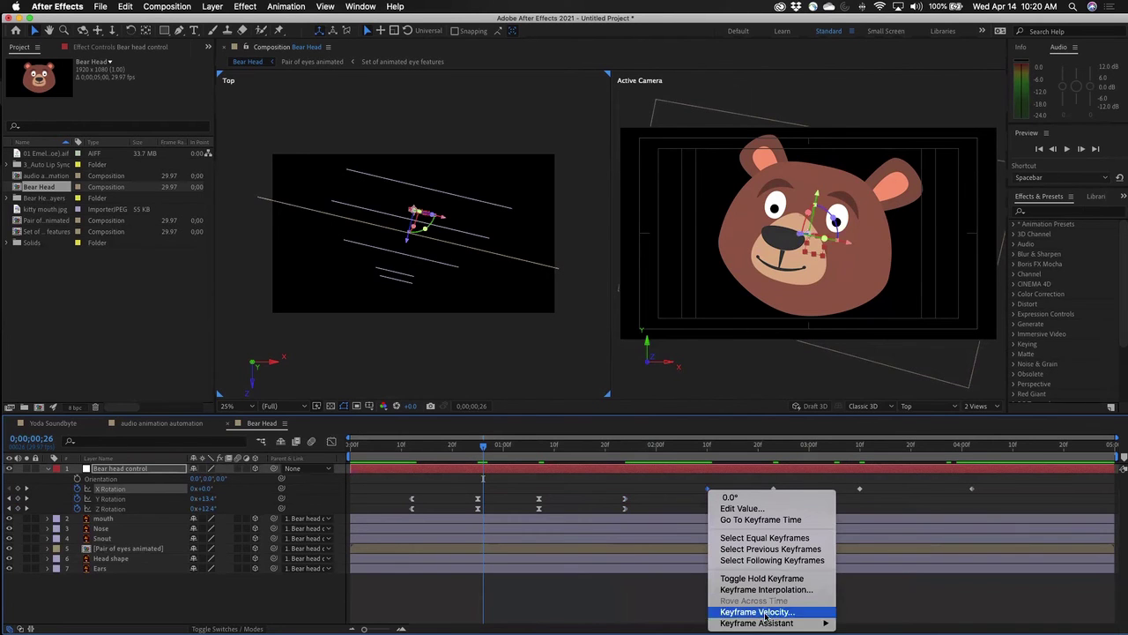
pyautogui.moveTo(767, 621)
pyautogui.click(885, 579)
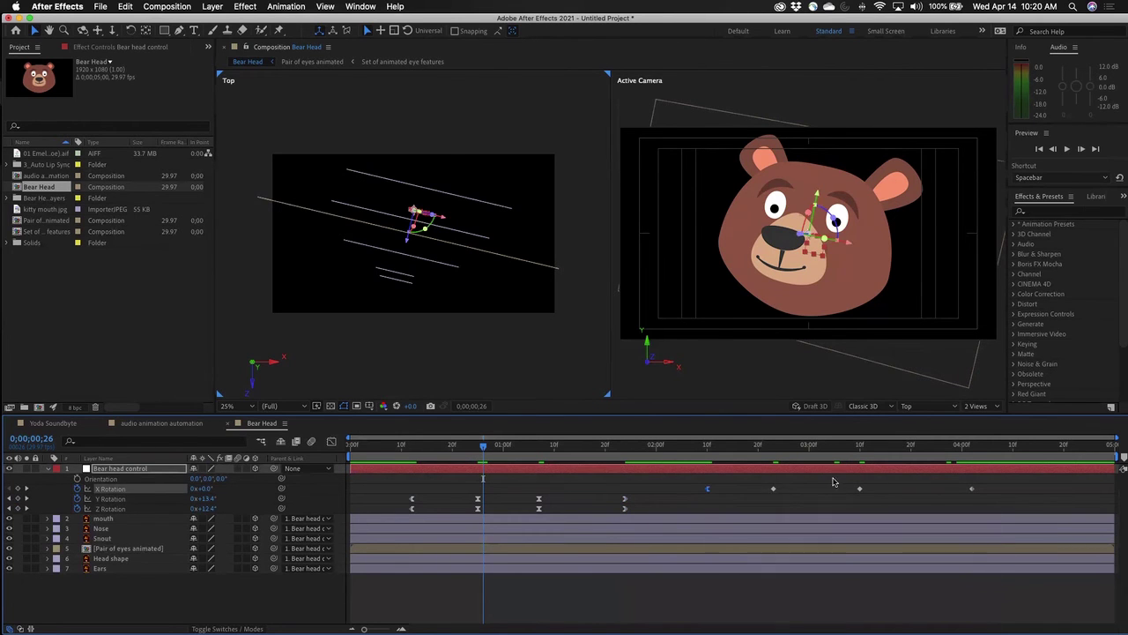
pyautogui.moveTo(763, 484); pyautogui.dragTo(869, 501)
pyautogui.rightClick(861, 492)
pyautogui.moveTo(908, 623)
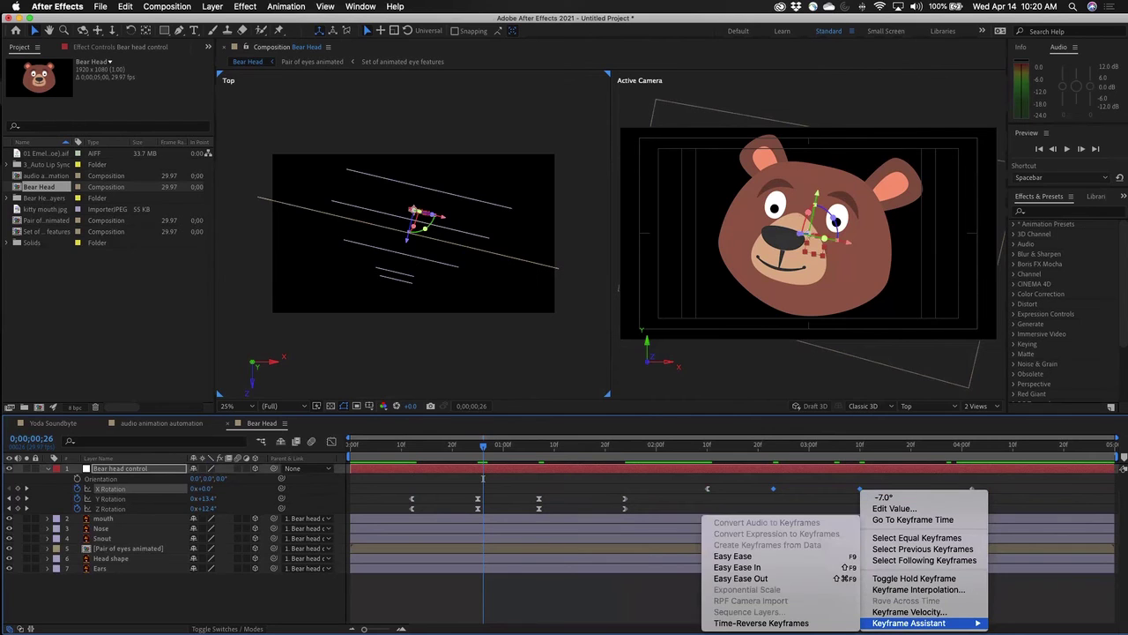
pyautogui.click(732, 556)
# Apply Easy Ease In to the last X Rotation keyframe and preview the eased motion.
pyautogui.click(970, 488)
pyautogui.rightClick(971, 491)
pyautogui.moveTo(1021, 622)
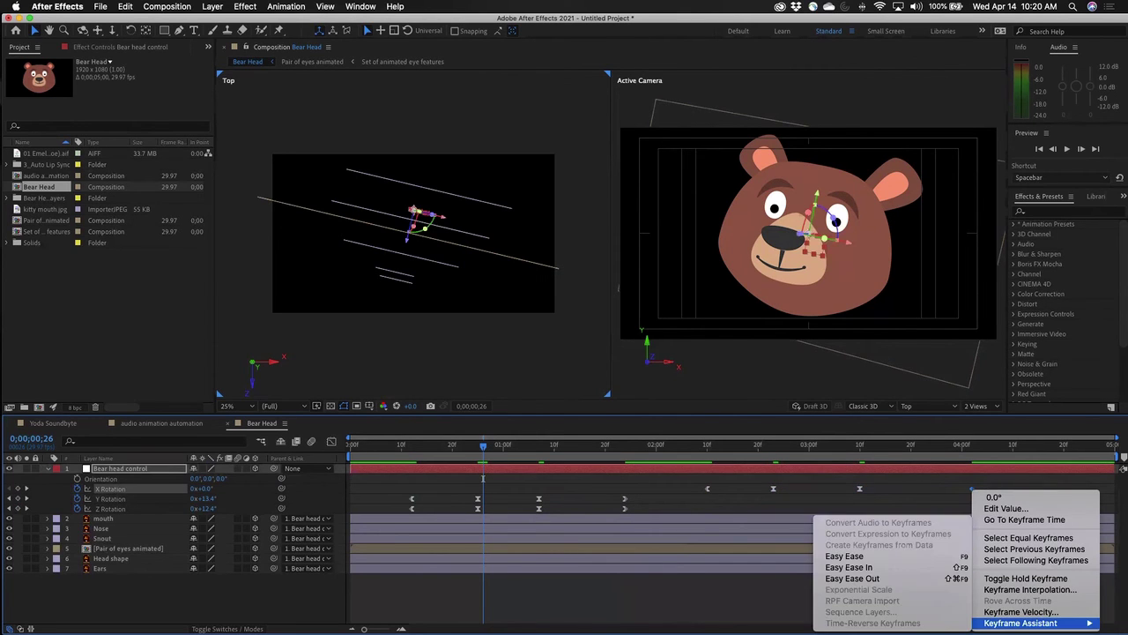
pyautogui.click(885, 579)
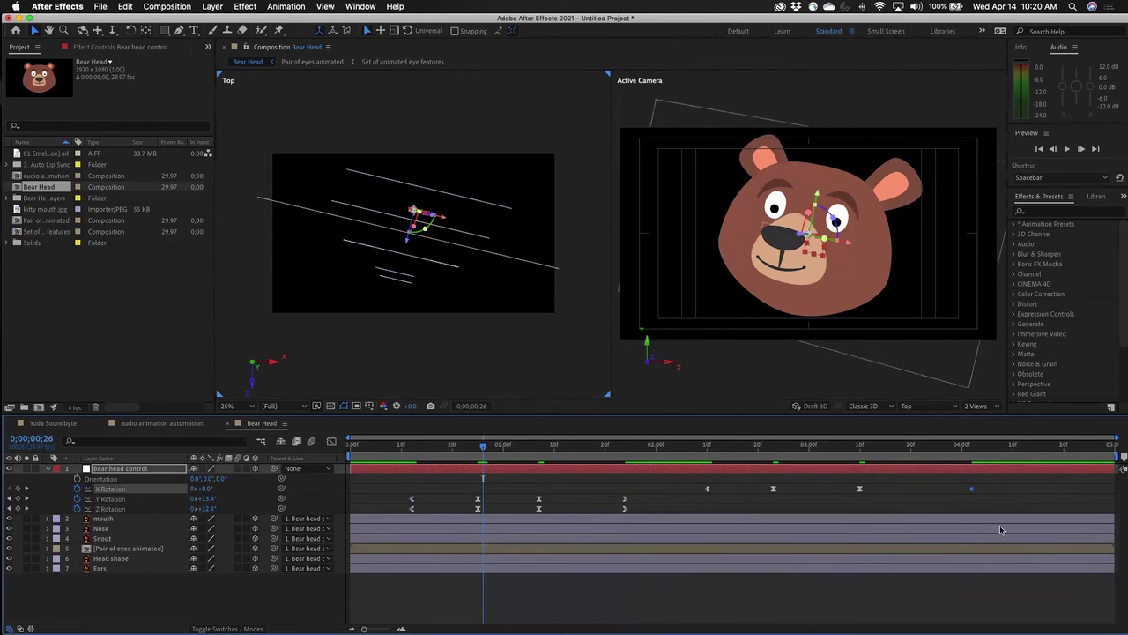
pyautogui.rightClick(971, 491)
pyautogui.moveTo(1023, 622)
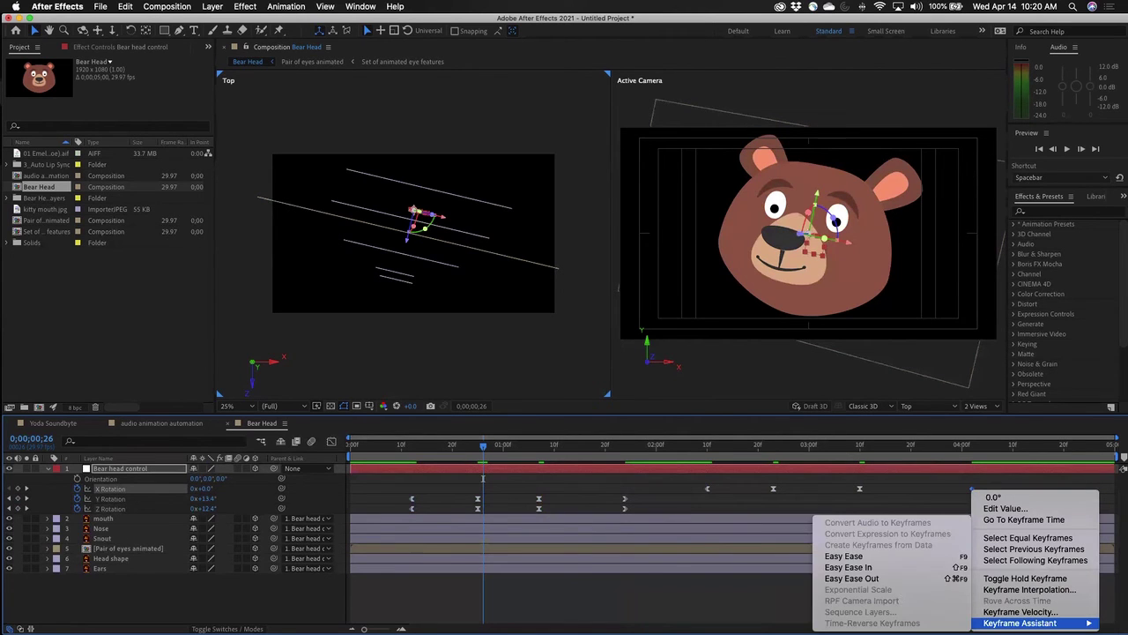
pyautogui.click(875, 571)
pyautogui.press('space')
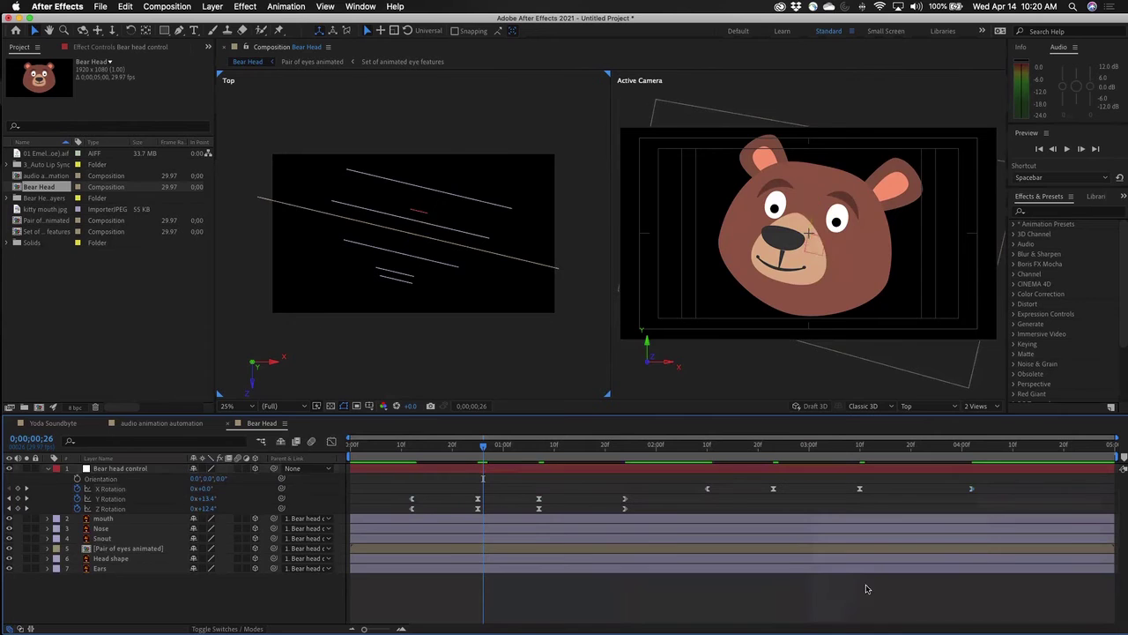
# Switch the viewer to 1 View, reset time to 0;00;00;00, and collapse Bear head control.
pyautogui.press('space')
pyautogui.press('space')
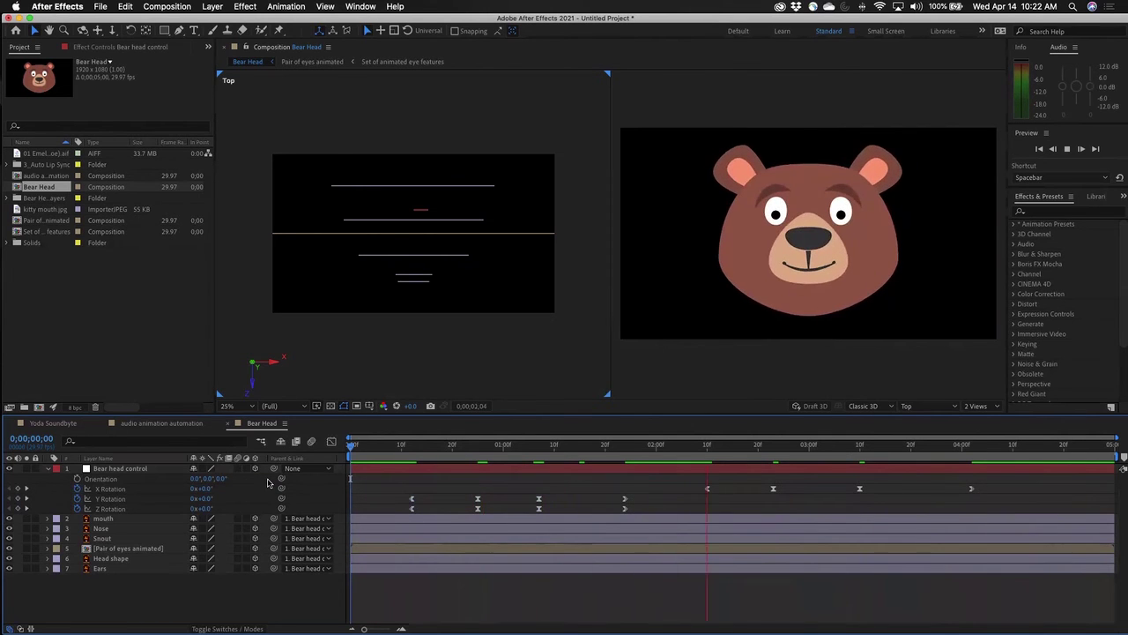
pyautogui.press('space')
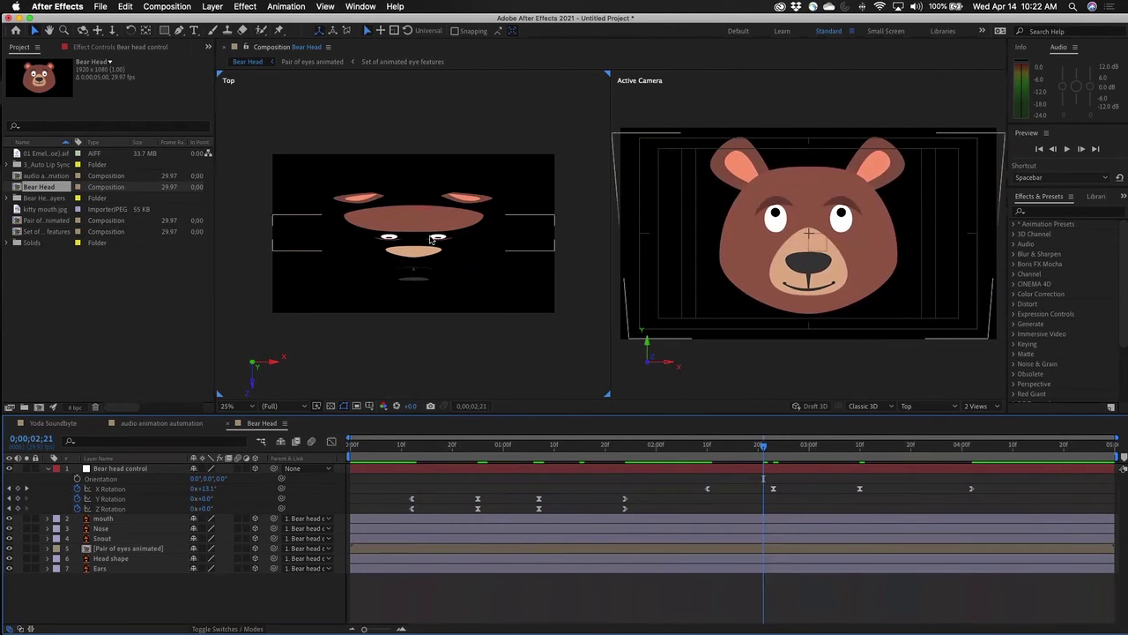
pyautogui.moveTo(763, 444); pyautogui.dragTo(923, 485)
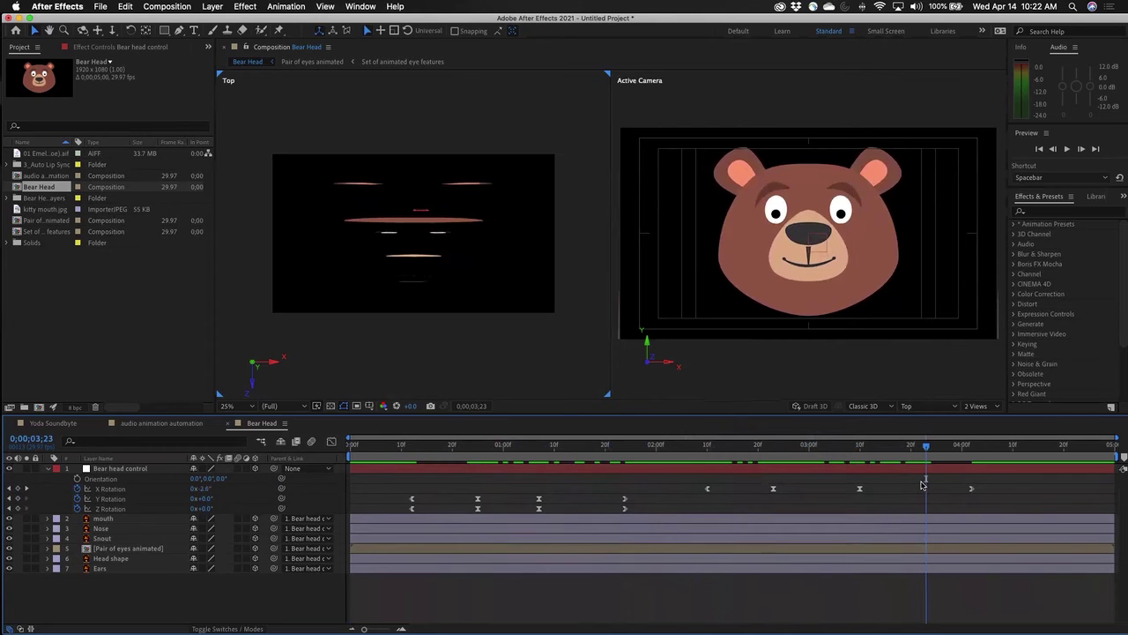
pyautogui.click(976, 406)
pyautogui.click(982, 418)
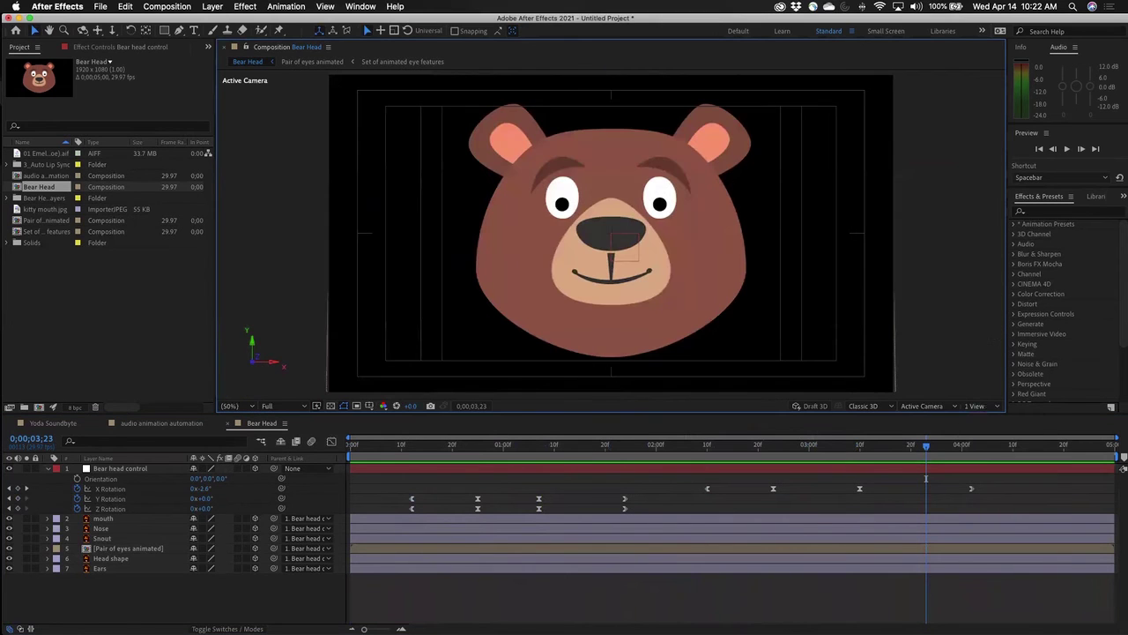
pyautogui.moveTo(928, 449); pyautogui.dragTo(295, 459)
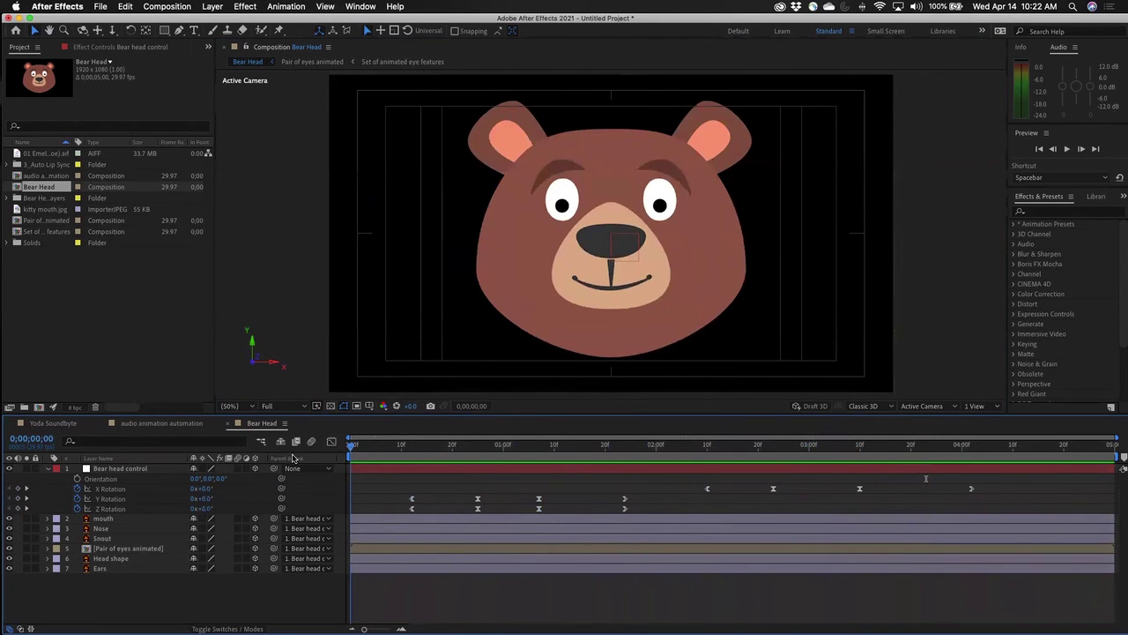
pyautogui.click(48, 469)
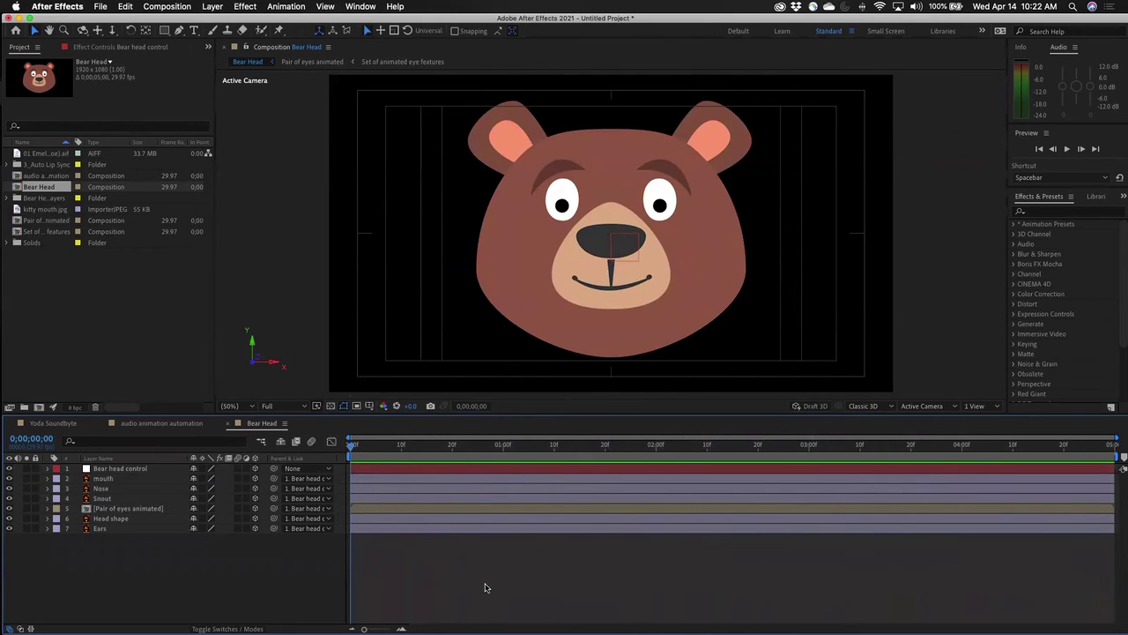
# Create a new solid layer coloured turquoise 8AE7CA.
pyautogui.rightClick(137, 580)
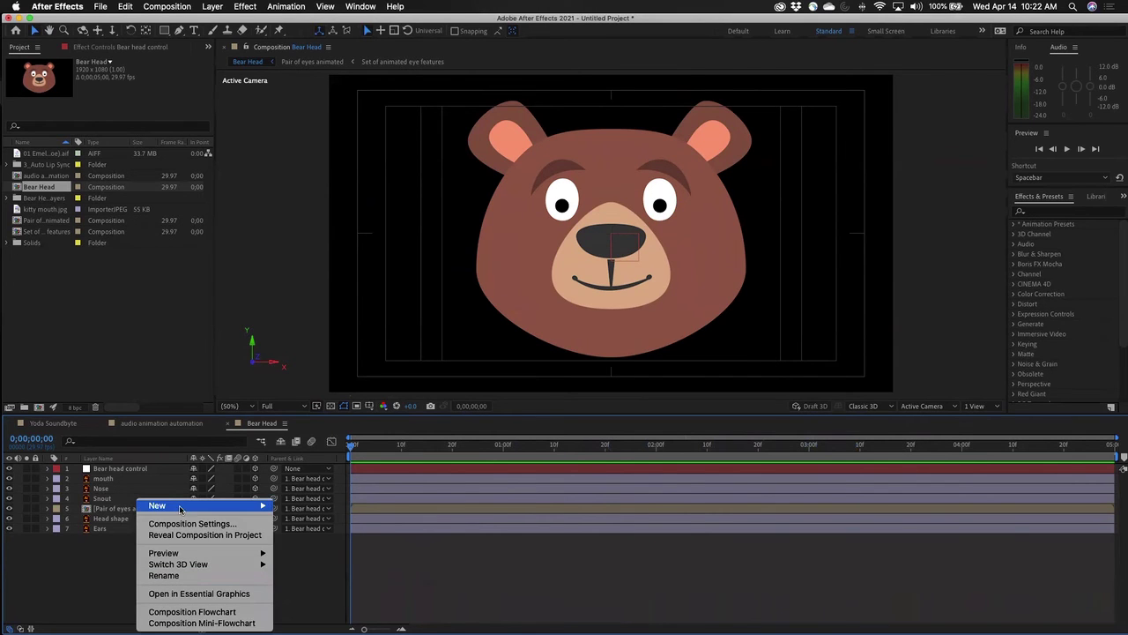
pyautogui.moveTo(182, 506)
pyautogui.click(326, 534)
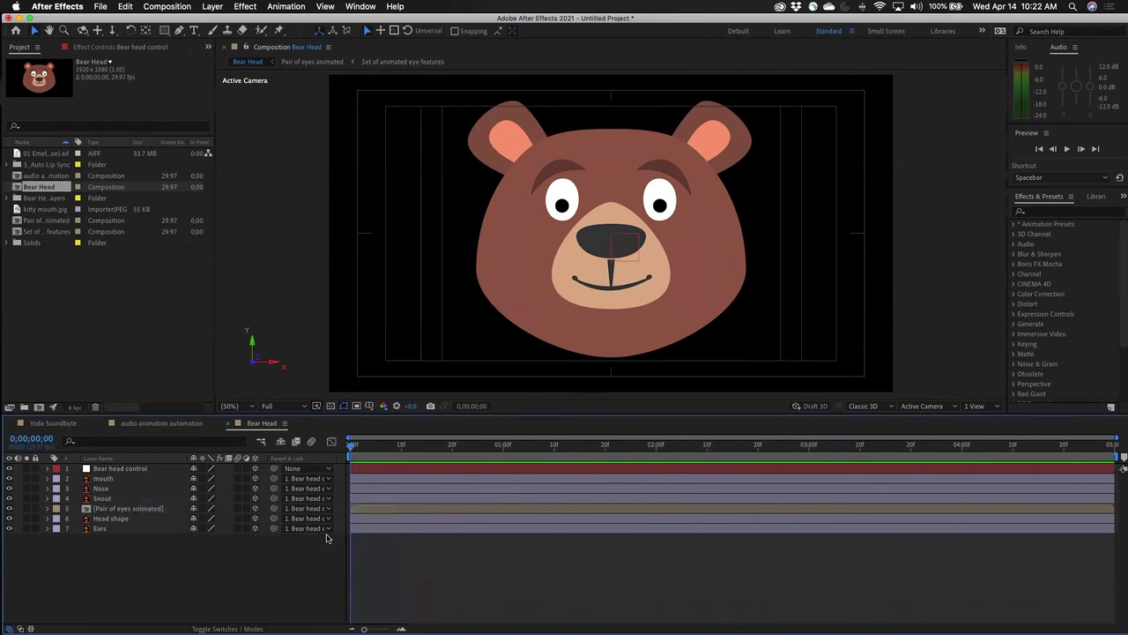
pyautogui.click(600, 469)
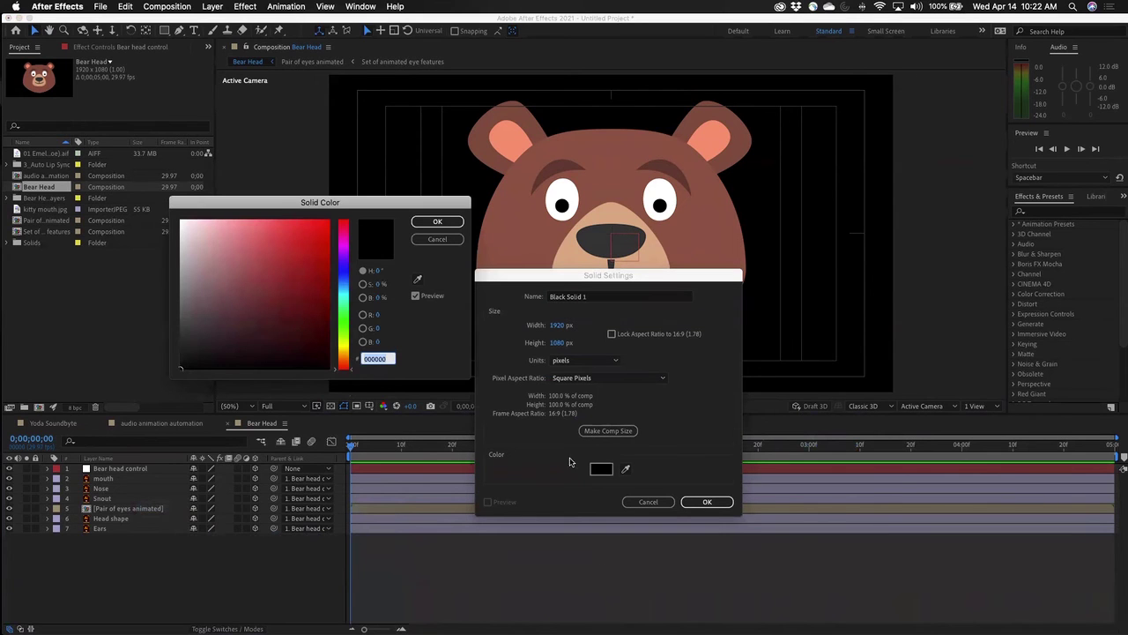
pyautogui.click(341, 298)
pyautogui.moveTo(340, 296); pyautogui.dragTo(340, 300)
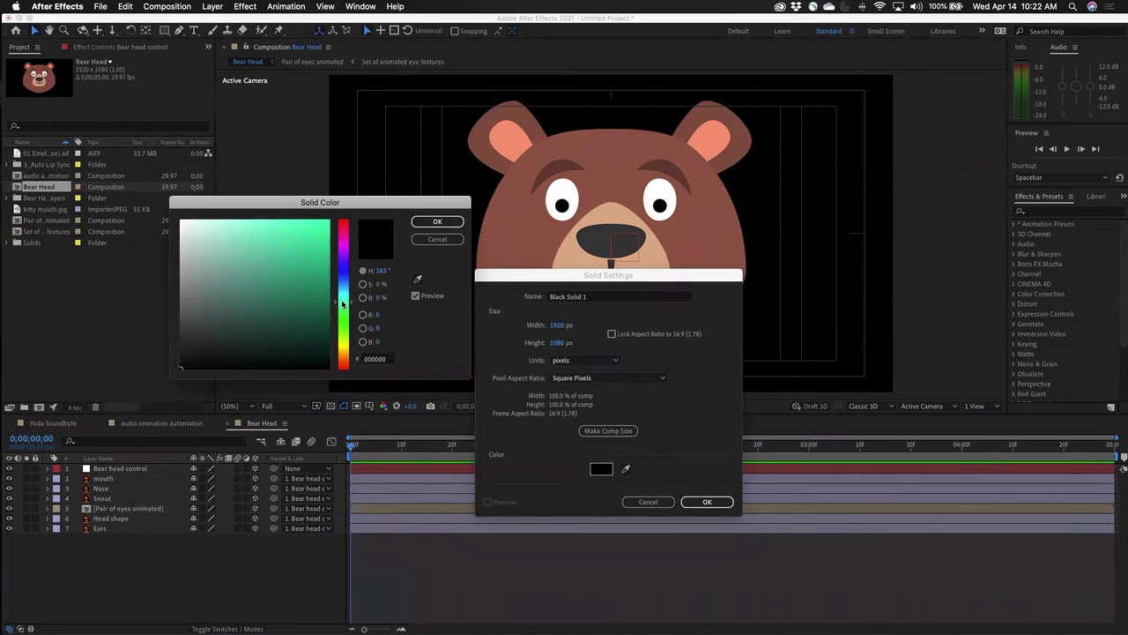
pyautogui.moveTo(247, 236); pyautogui.dragTo(240, 233)
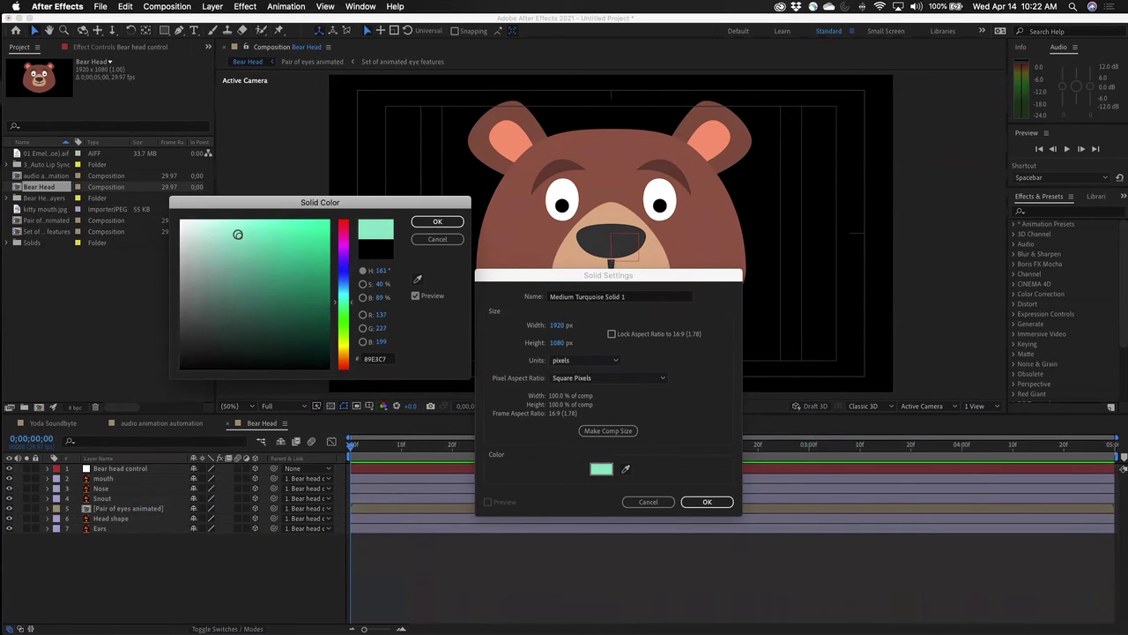
pyautogui.click(438, 222)
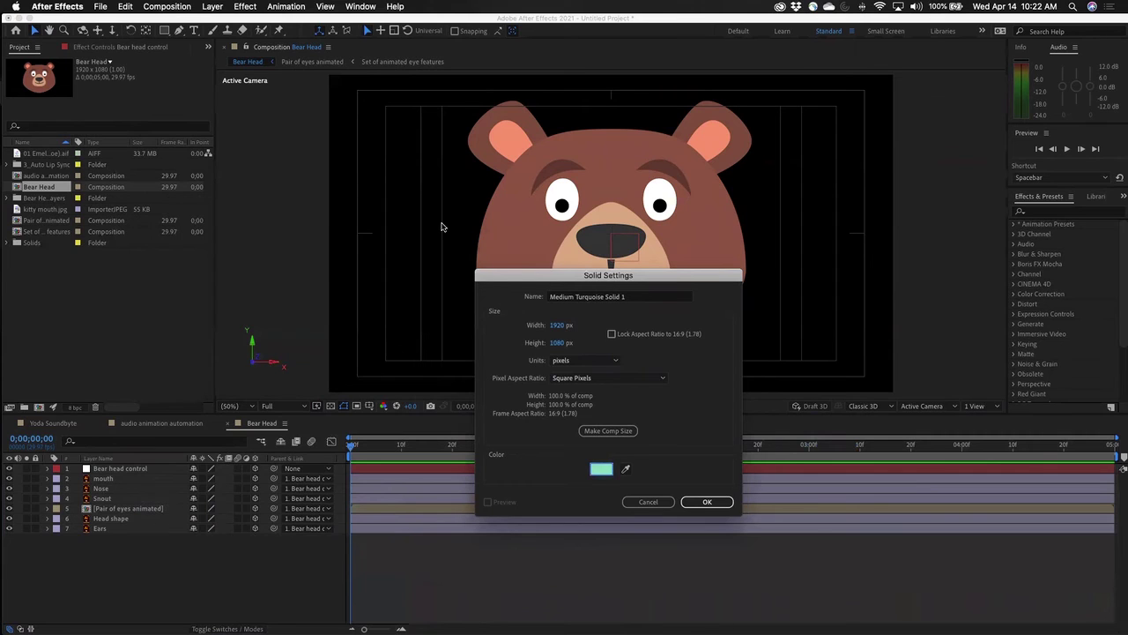
pyautogui.click(707, 502)
# Name the solid 'background' and move it beneath all the bear layers.
pyautogui.click(645, 299)
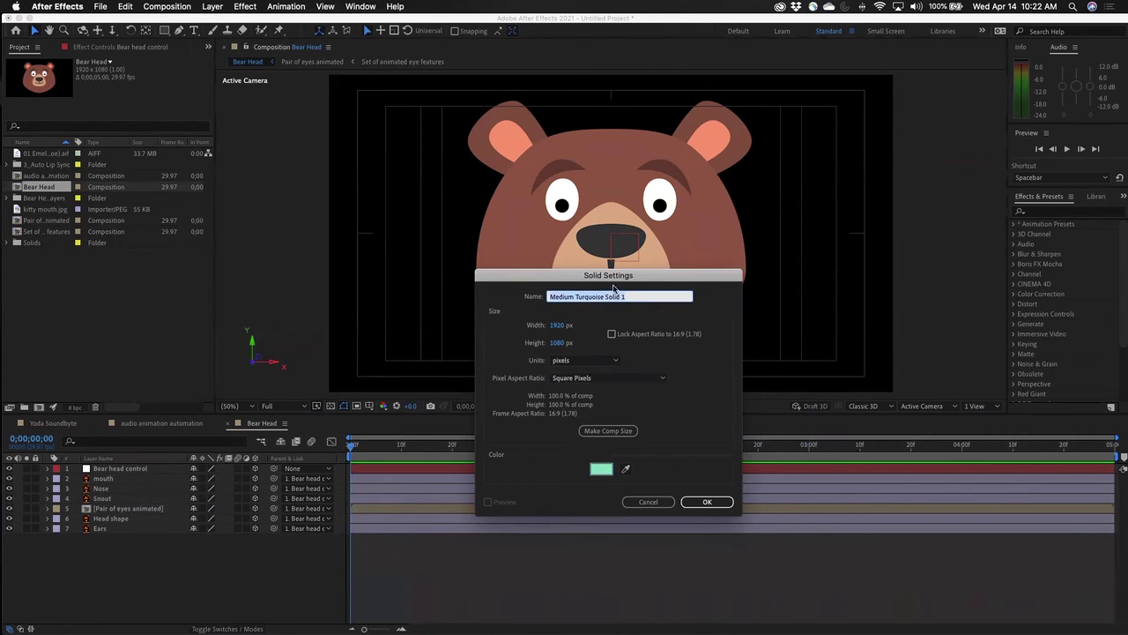
pyautogui.write('b')
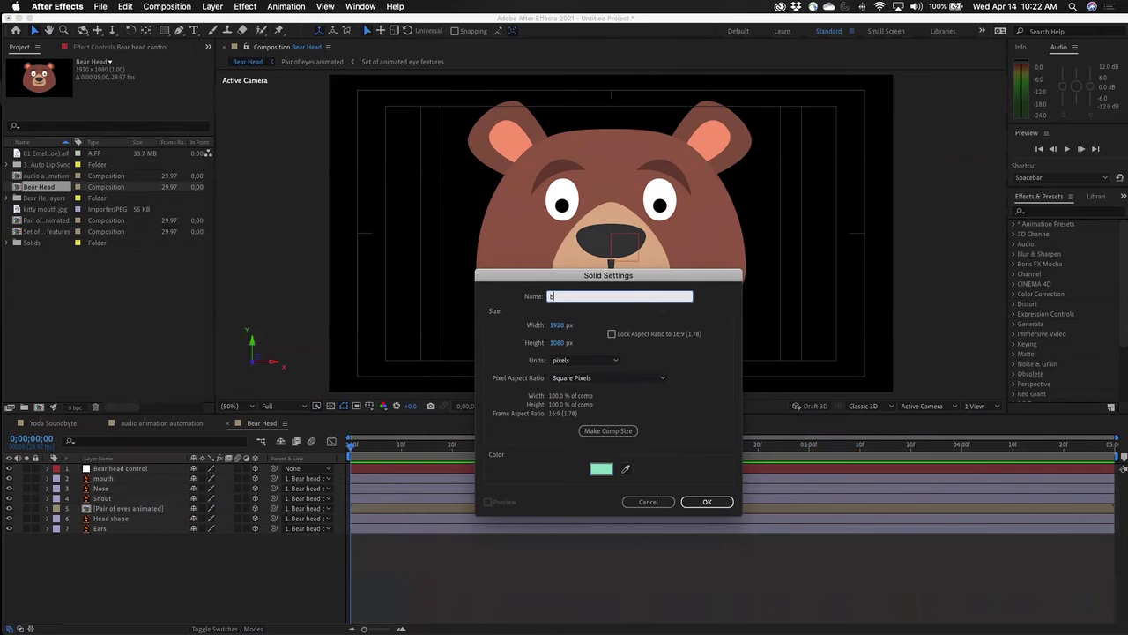
pyautogui.write('ackground')
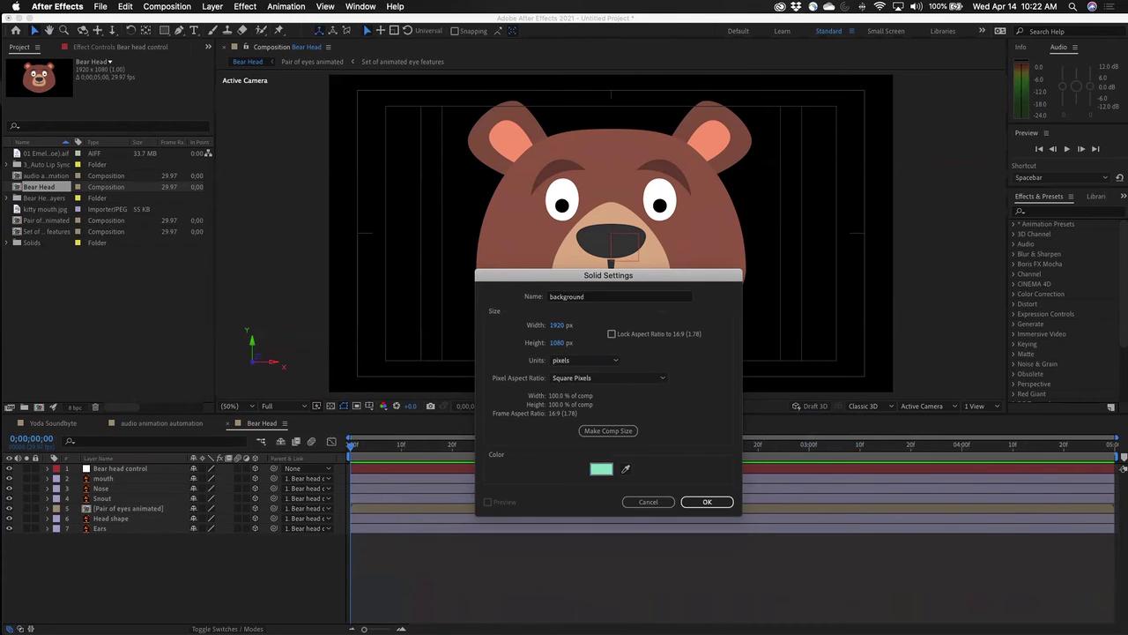
pyautogui.press('Return')
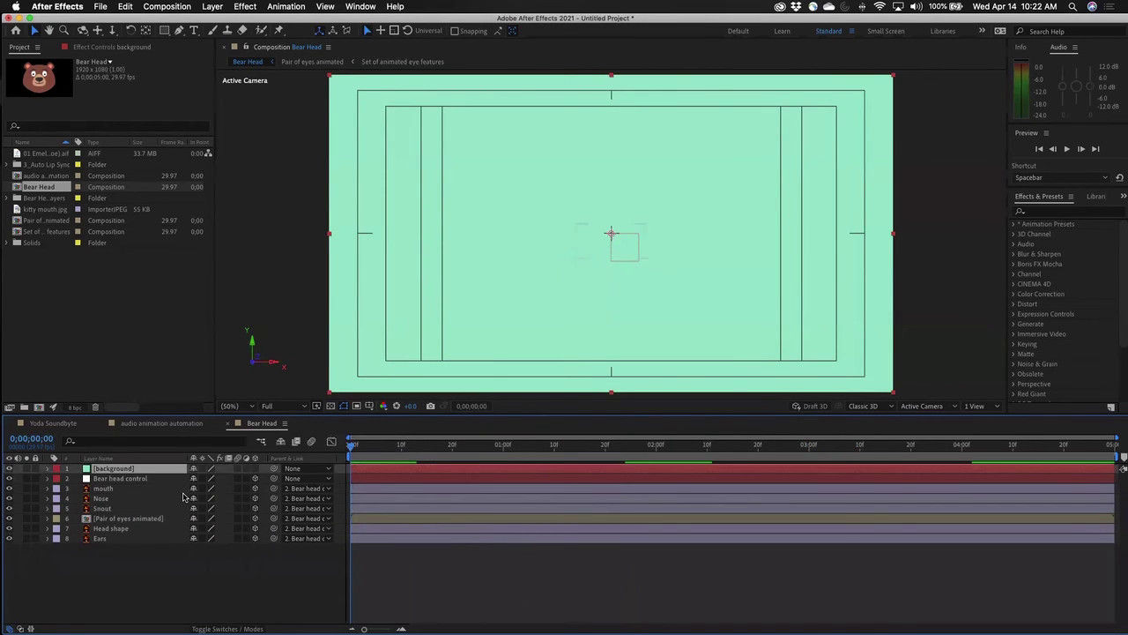
pyautogui.moveTo(123, 470); pyautogui.dragTo(118, 547)
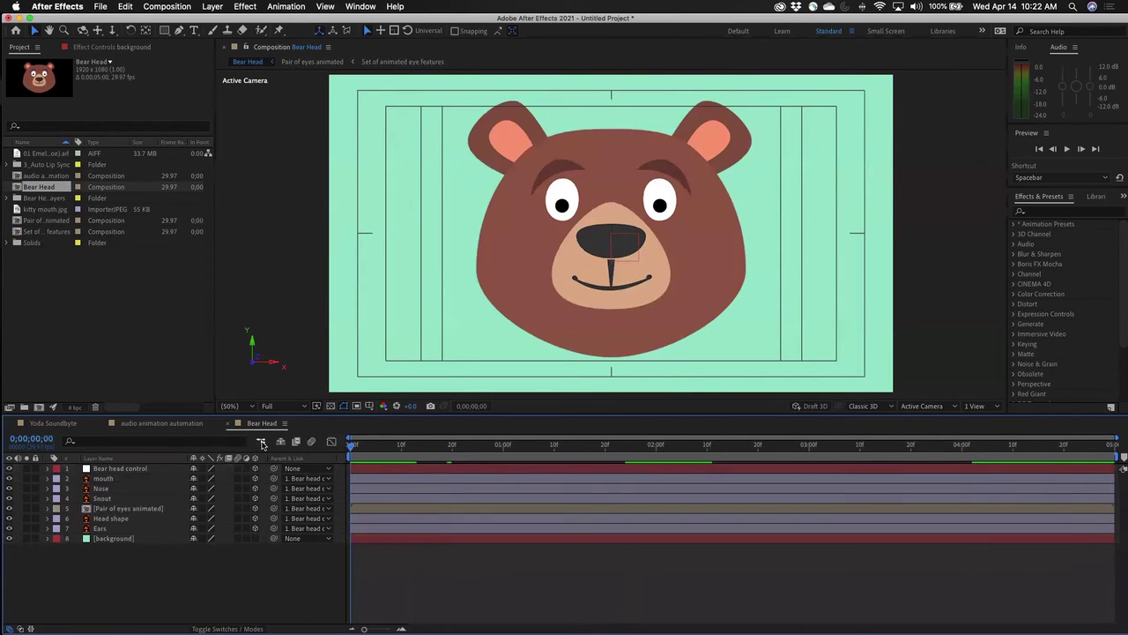
pyautogui.press('space')
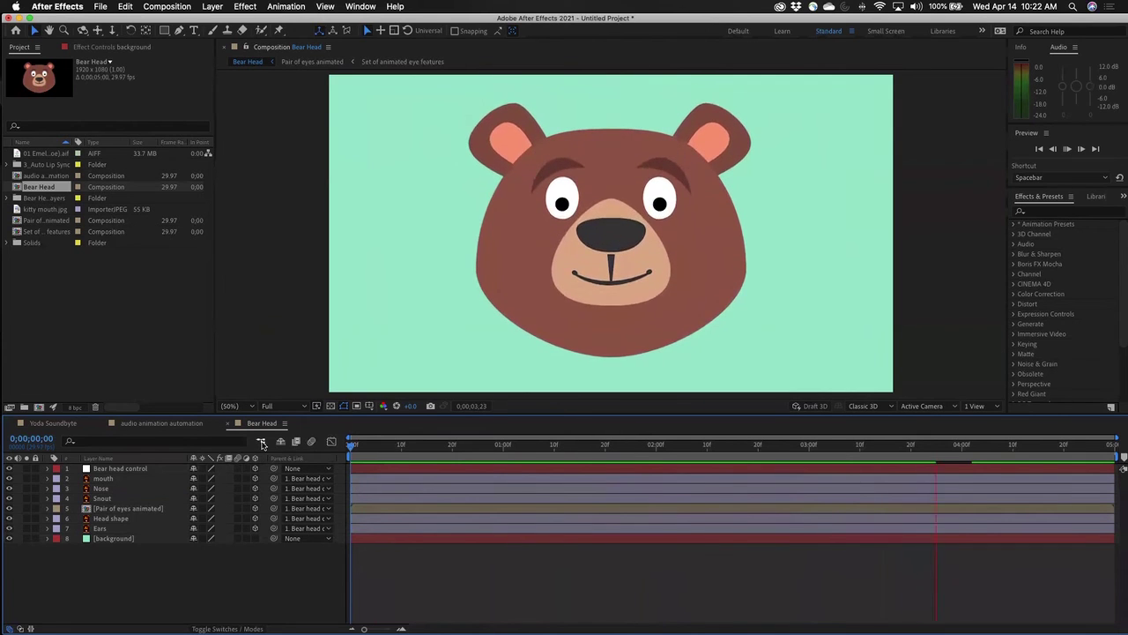
pyautogui.press('space')
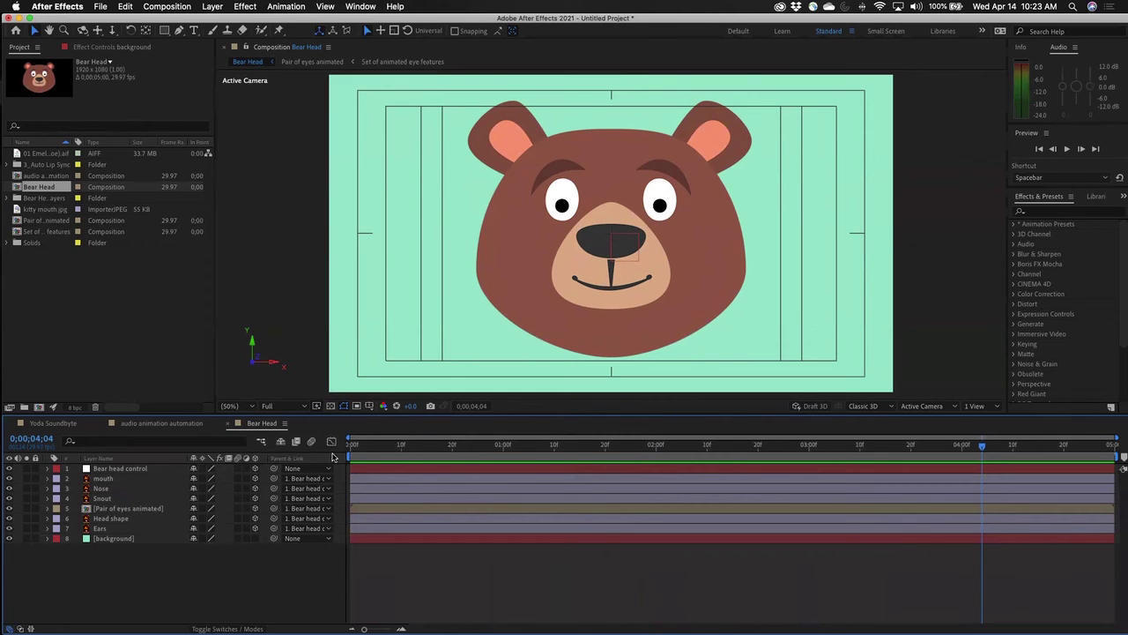
# Add a new Spot light with Casts Shadows enabled, creating Spot Light 1.
pyautogui.rightClick(125, 588)
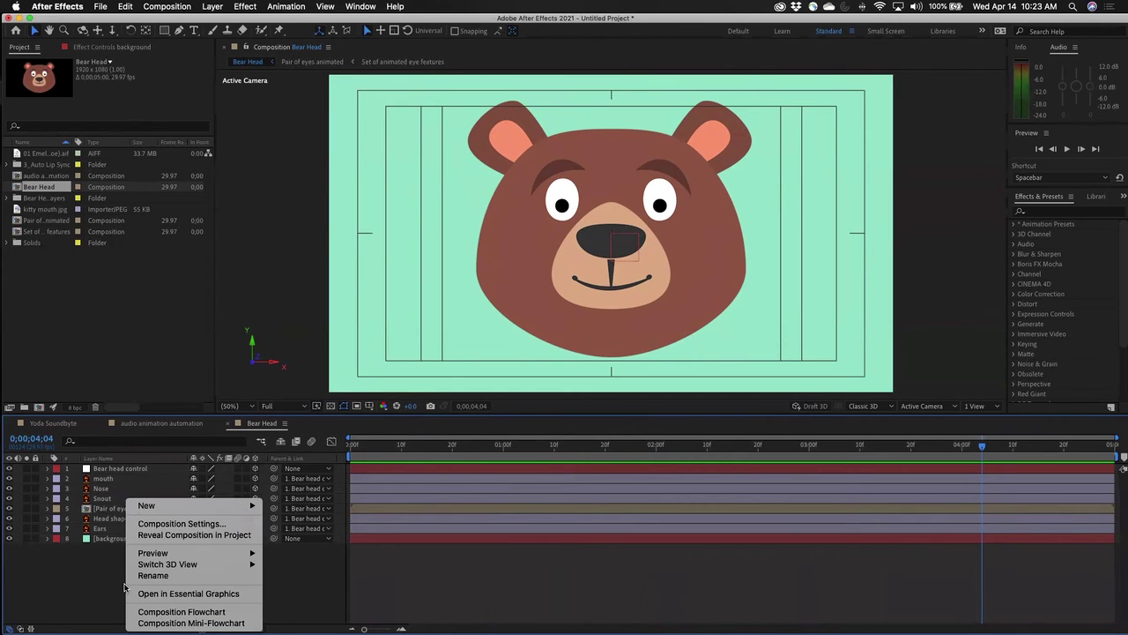
pyautogui.moveTo(164, 507)
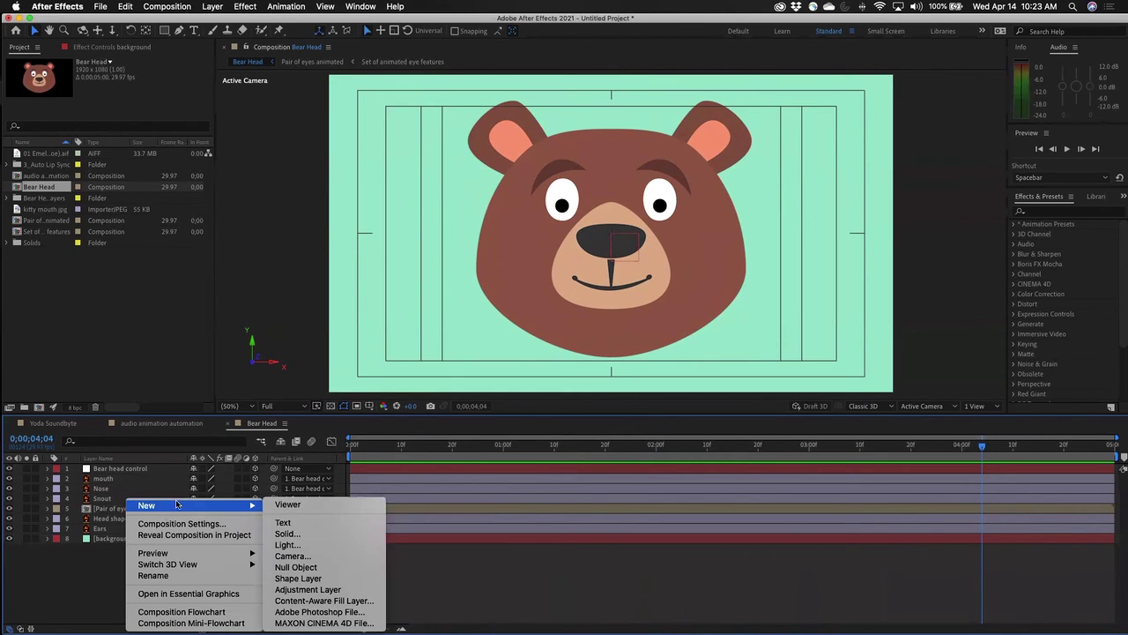
pyautogui.click(327, 545)
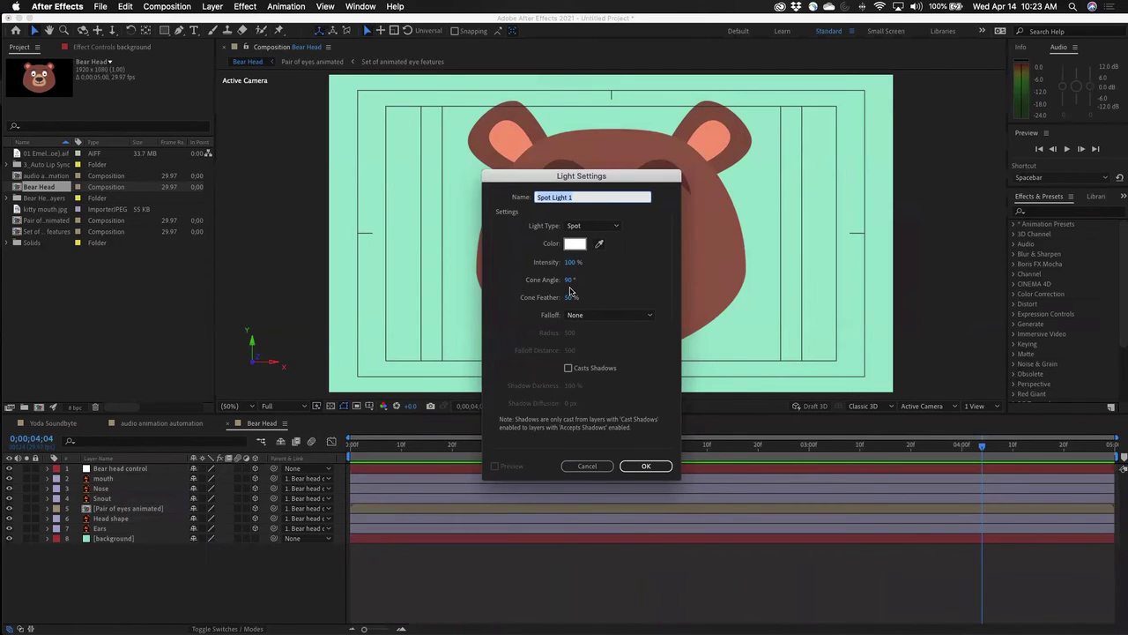
pyautogui.click(569, 368)
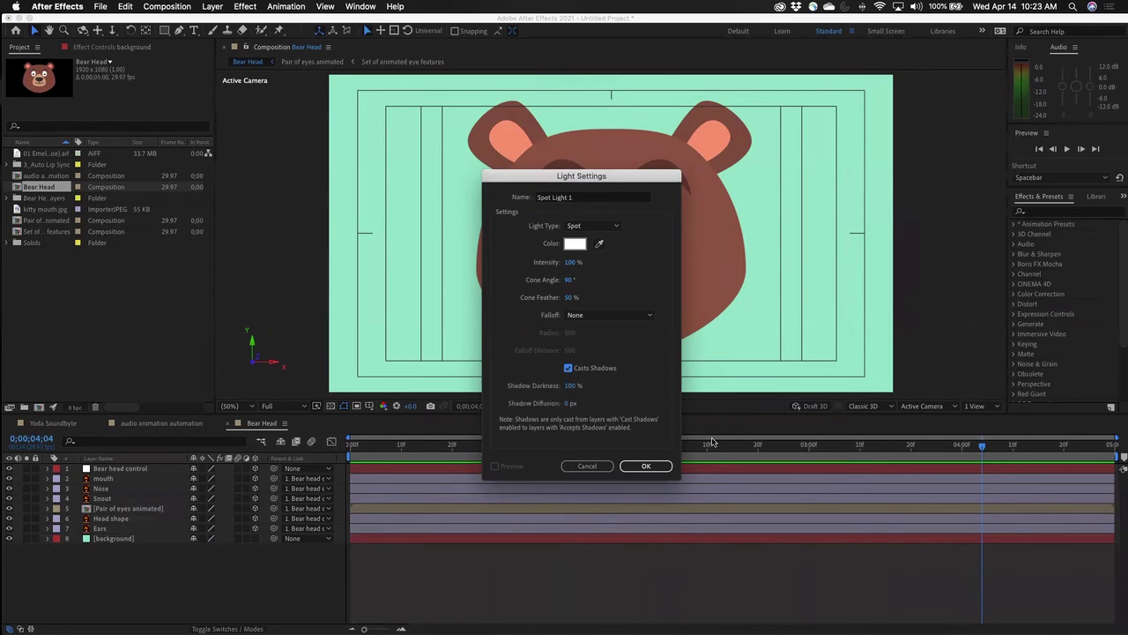
pyautogui.click(654, 467)
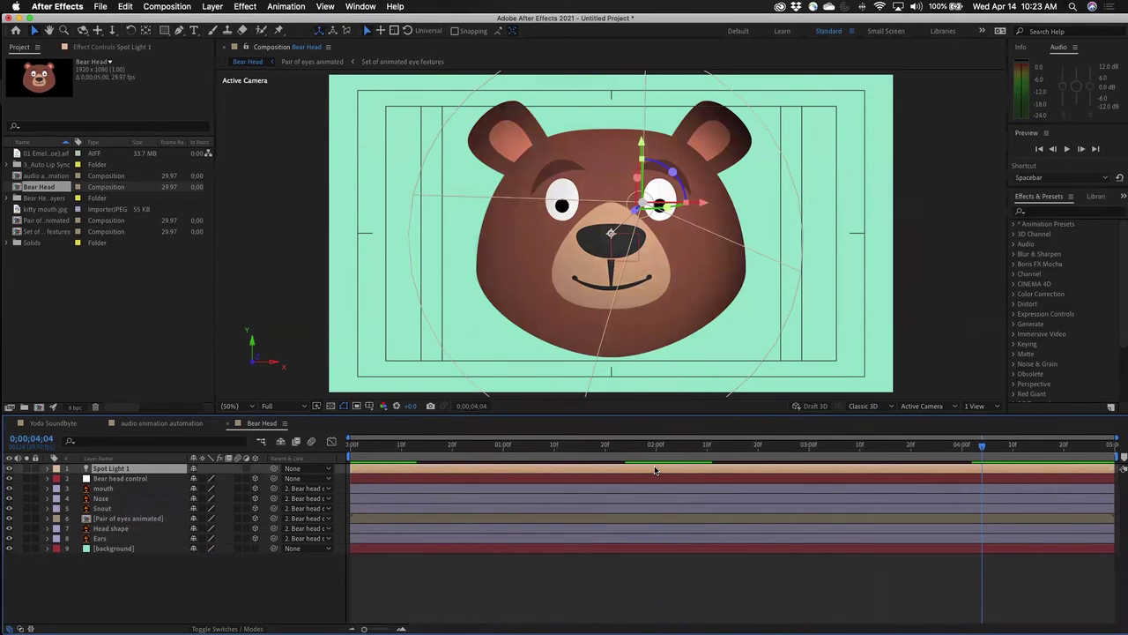
# Preview the spot-lit animation from the start, then jump to 0;00;01;12 and select the Head shape layer.
pyautogui.click(750, 591)
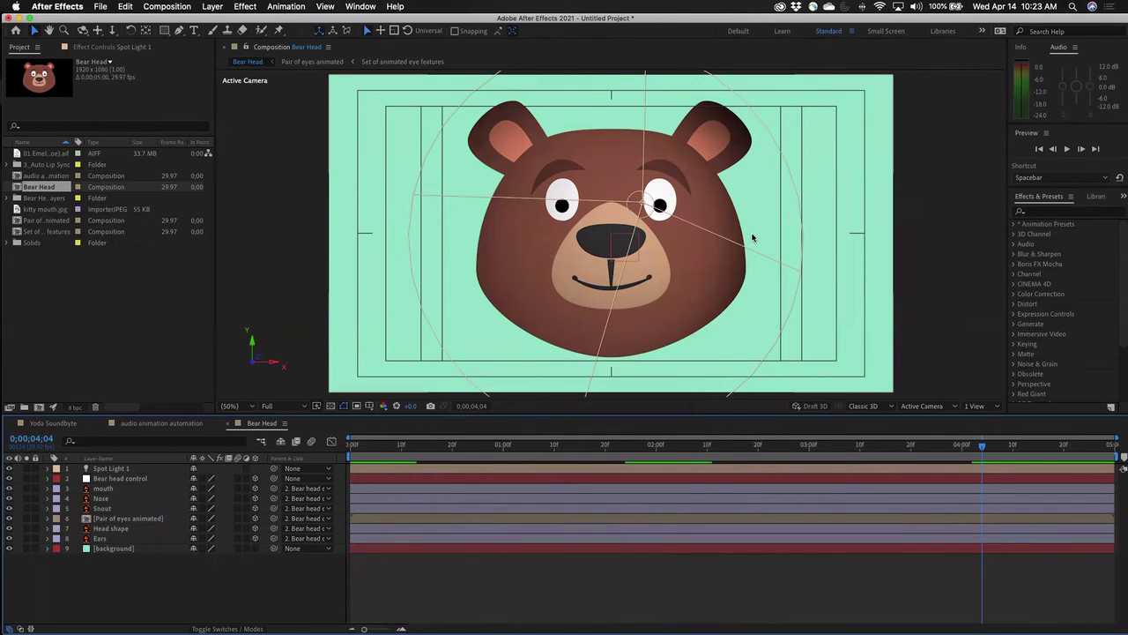
pyautogui.moveTo(983, 448); pyautogui.dragTo(351, 449)
pyautogui.press('space')
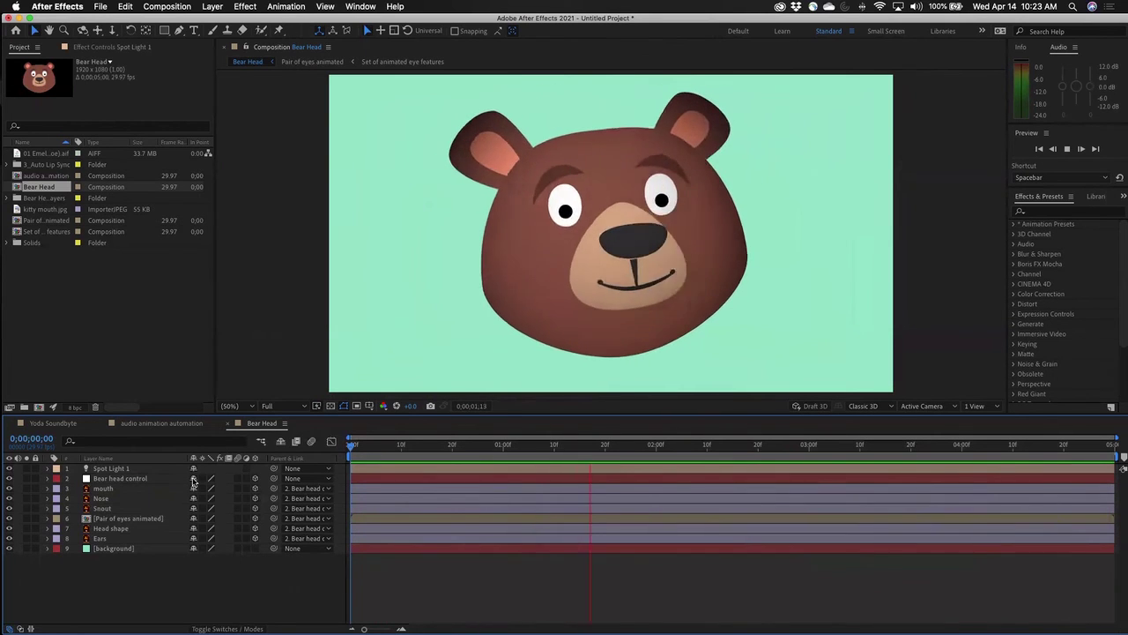
pyautogui.press('space')
pyautogui.click(564, 446)
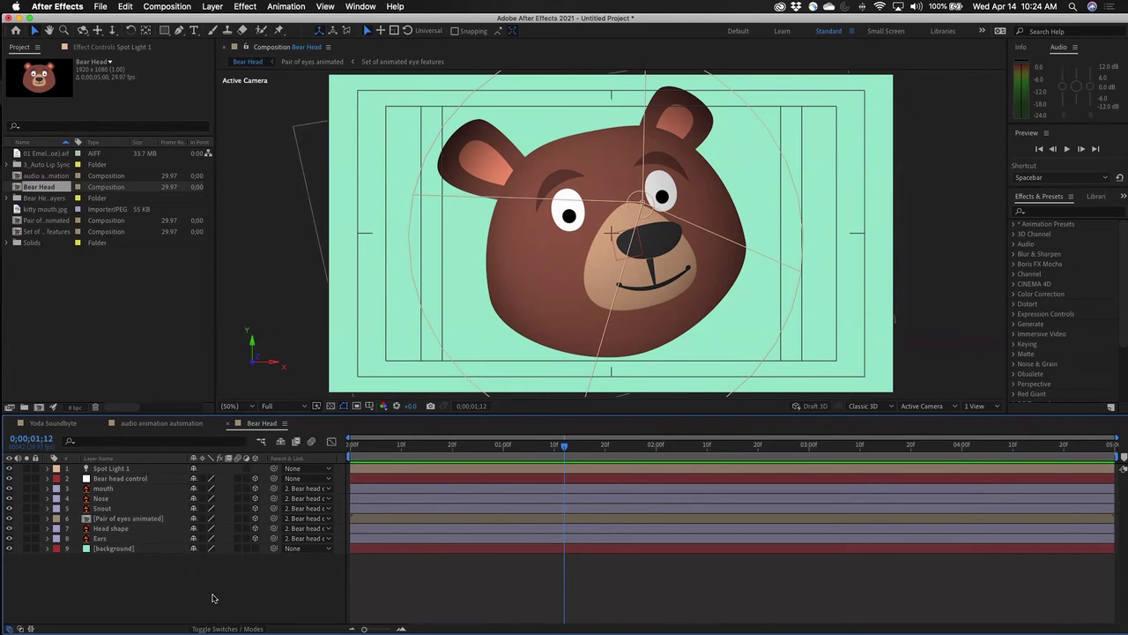
pyautogui.click(120, 529)
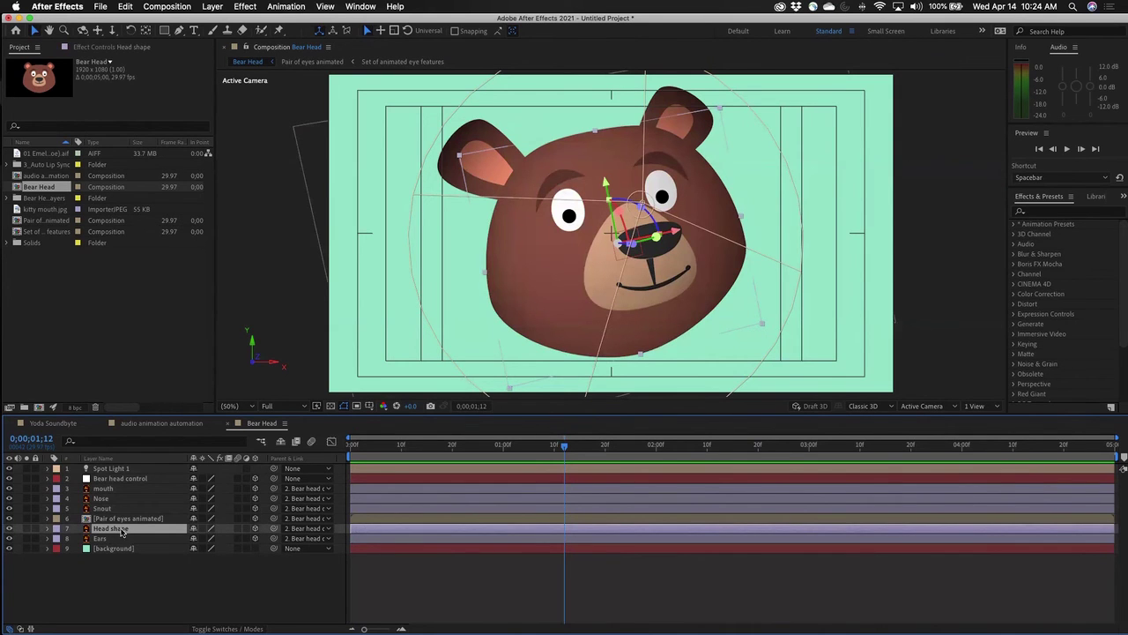
# Turn on Casts Shadows in the Head shape layer's Material Options.
pyautogui.click(50, 529)
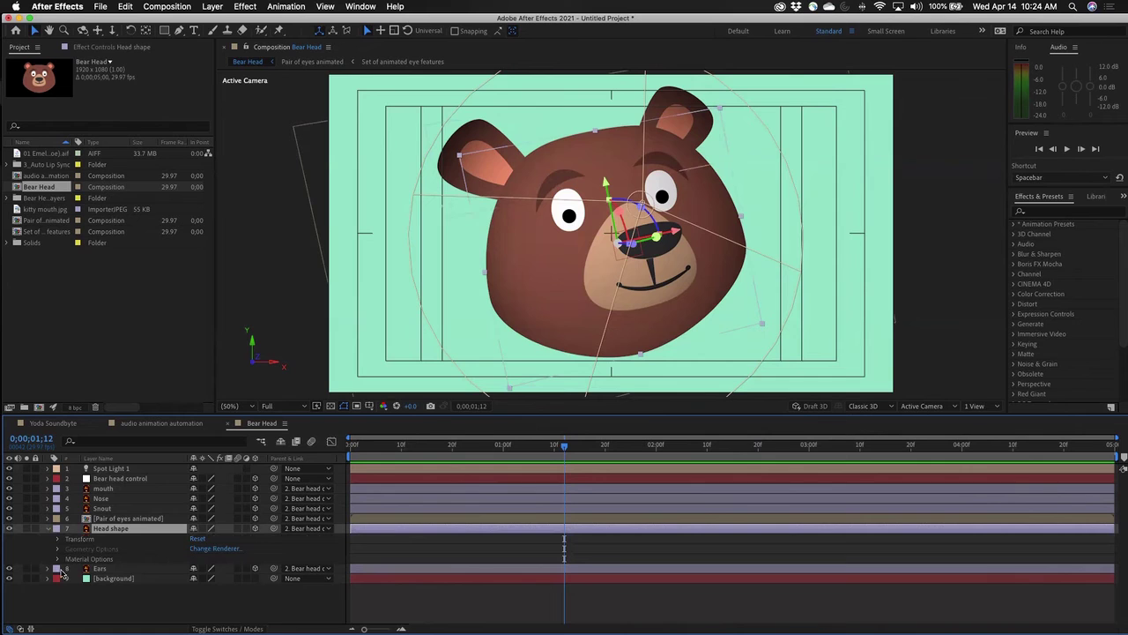
pyautogui.click(57, 559)
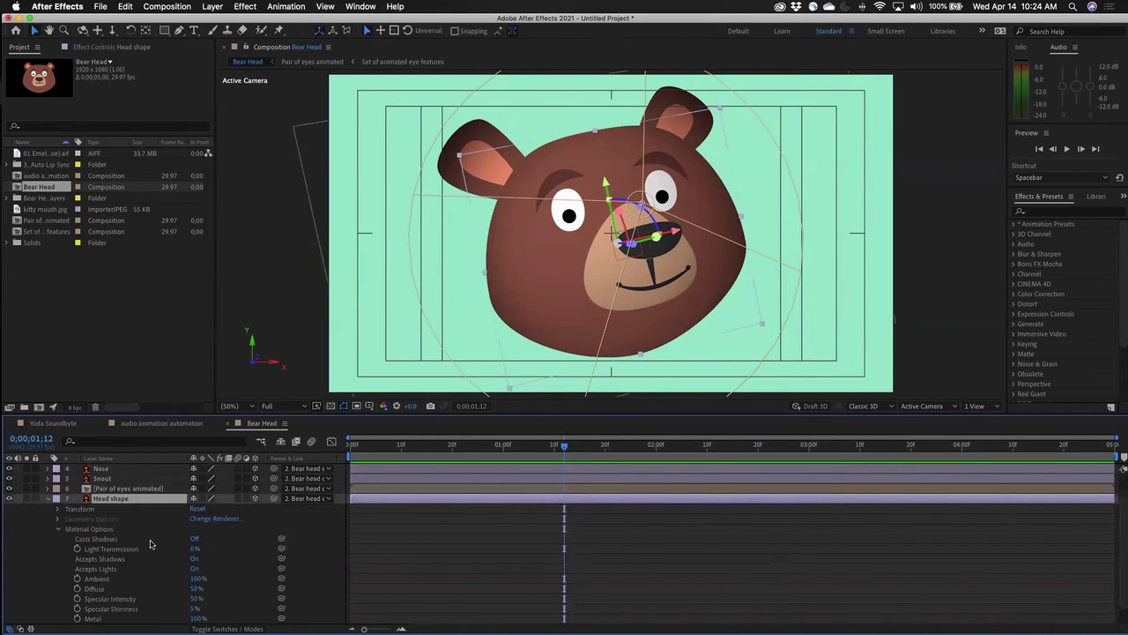
pyautogui.click(194, 538)
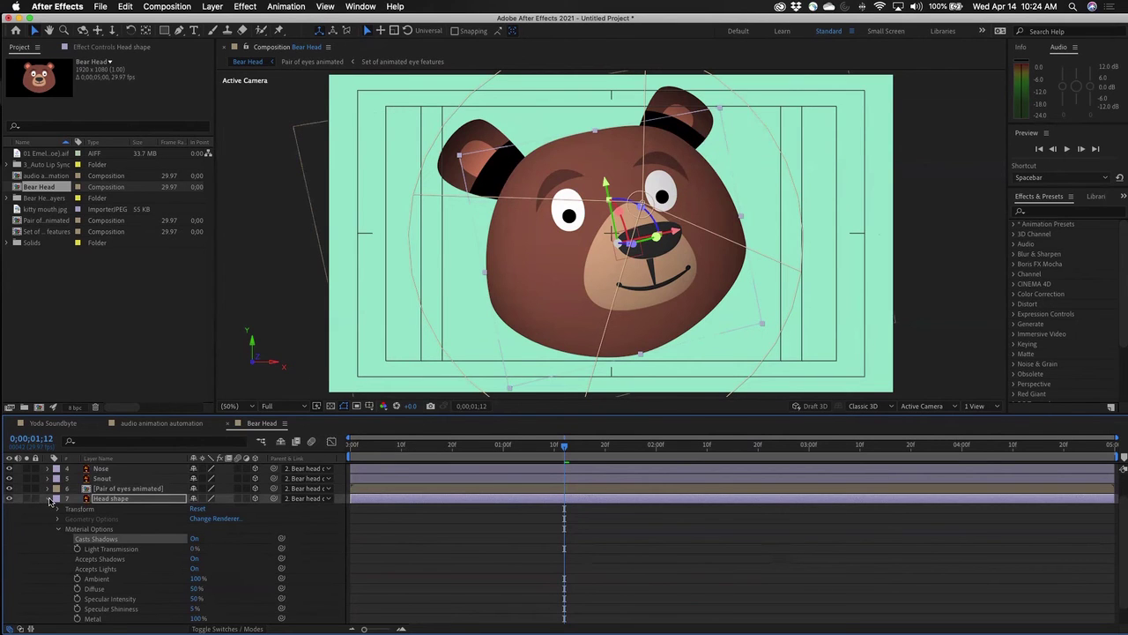
pyautogui.click(48, 499)
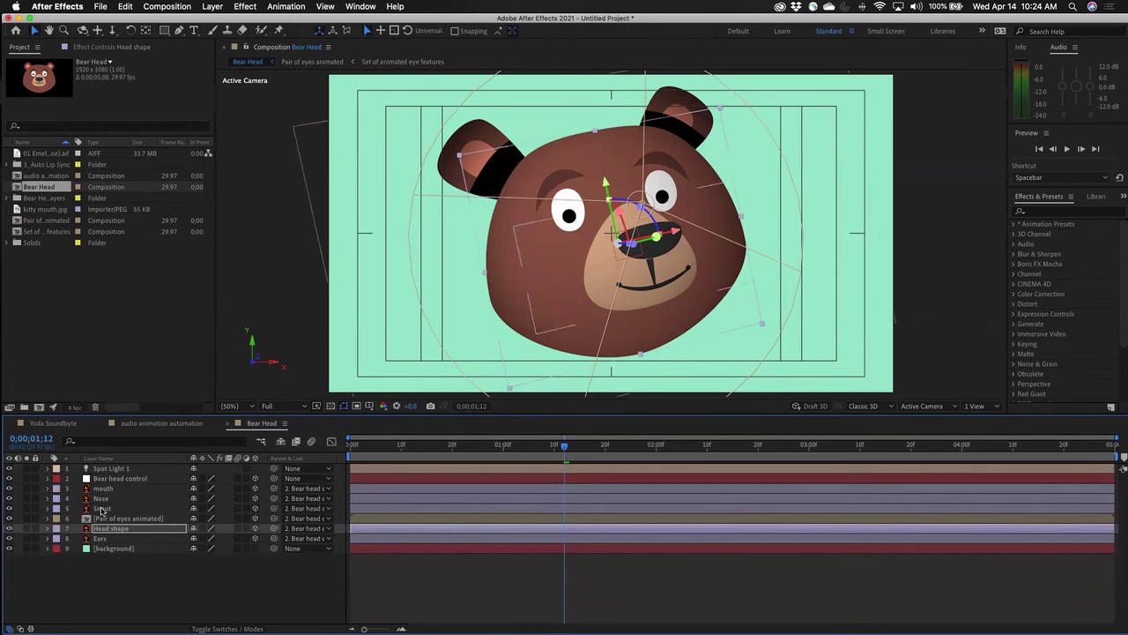
# Set the Snout layer's Casts Shadows to On, then select Spot Light 1.
pyautogui.click(101, 510)
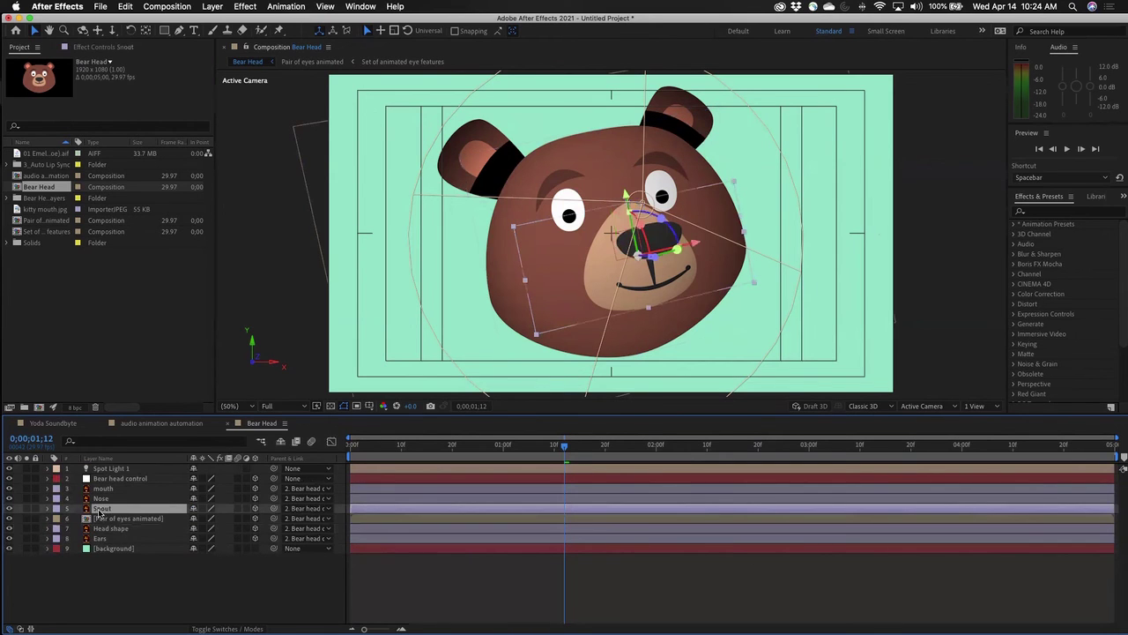
pyautogui.click(47, 509)
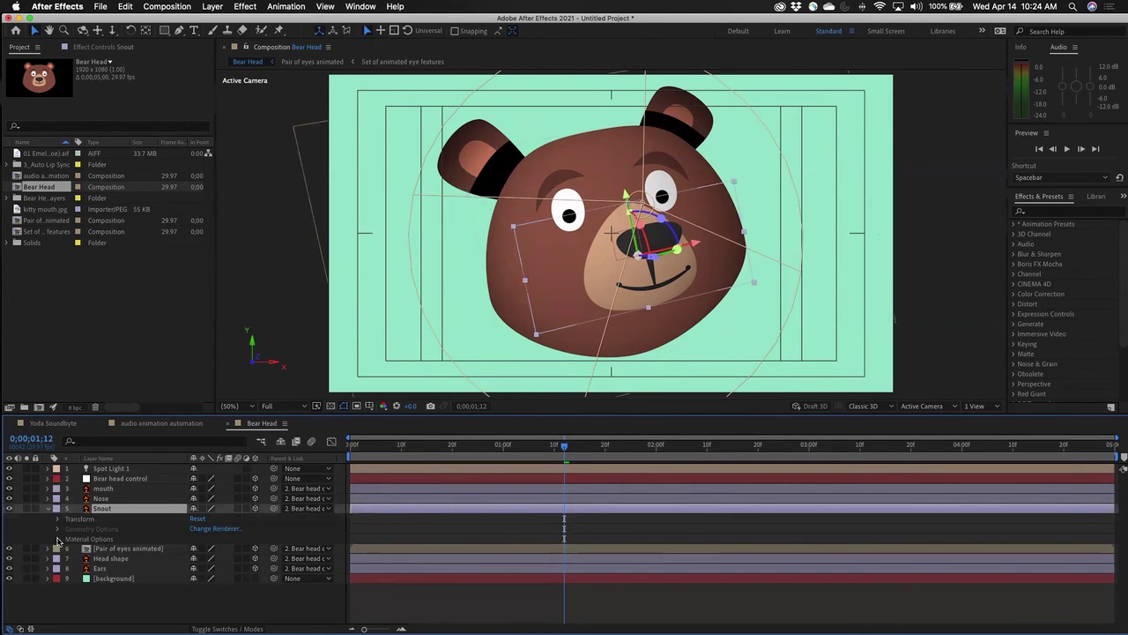
pyautogui.click(56, 540)
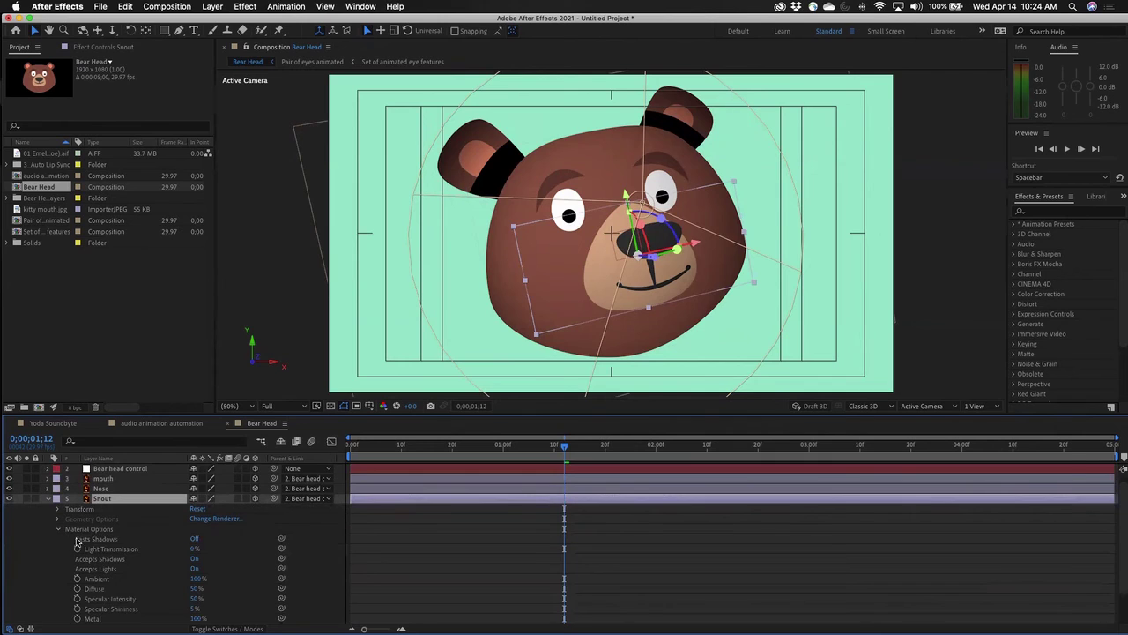
pyautogui.click(194, 548)
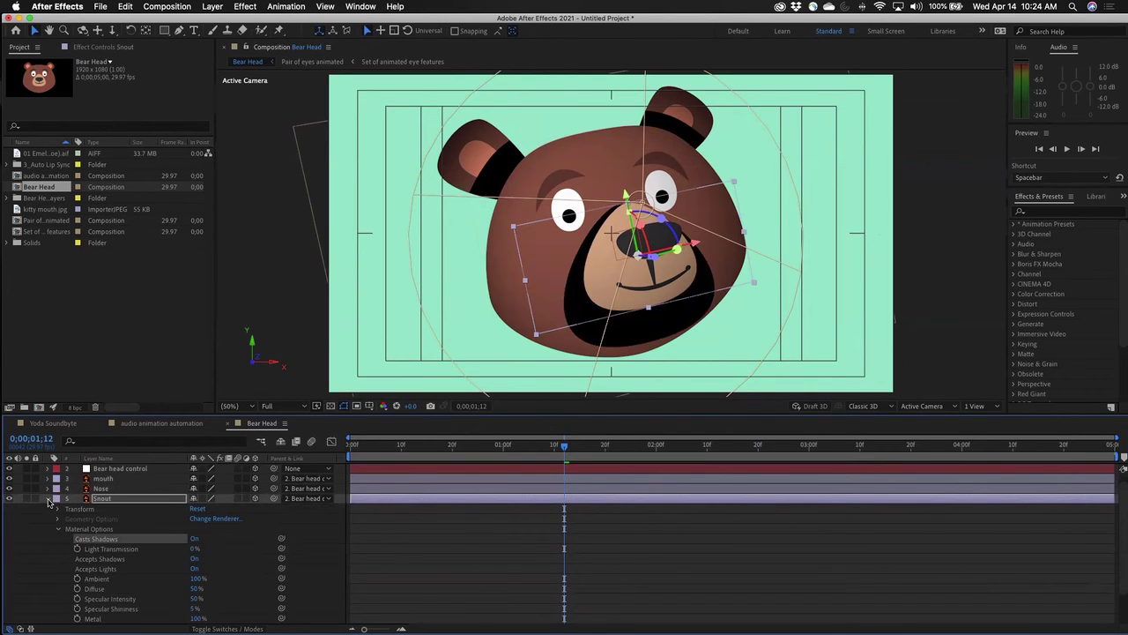
pyautogui.click(49, 499)
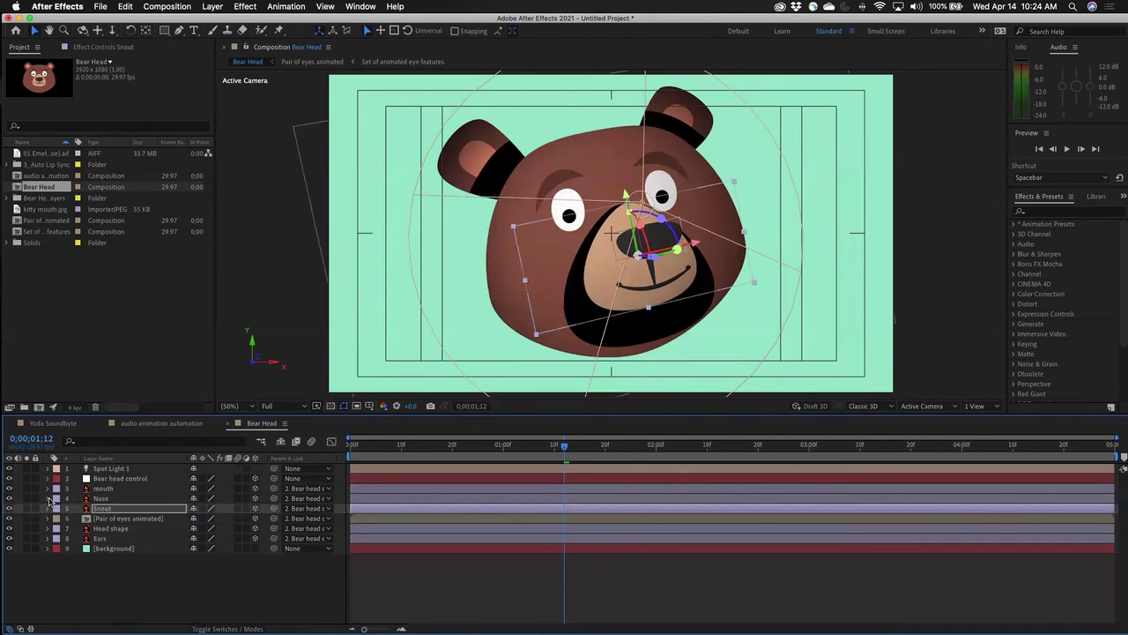
pyautogui.click(208, 616)
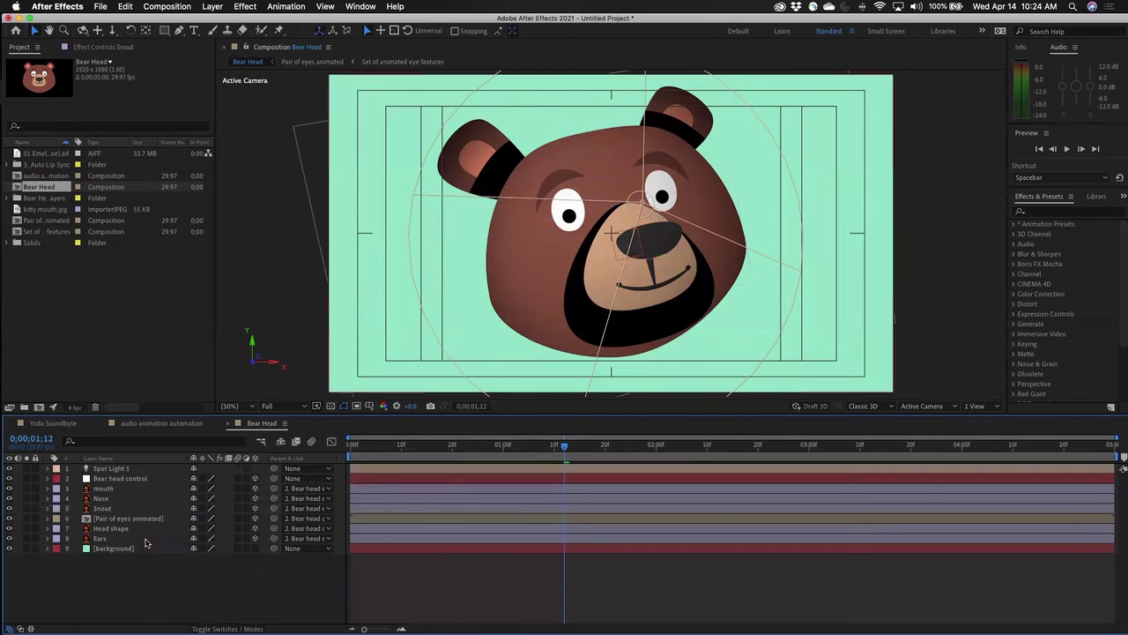
pyautogui.click(111, 470)
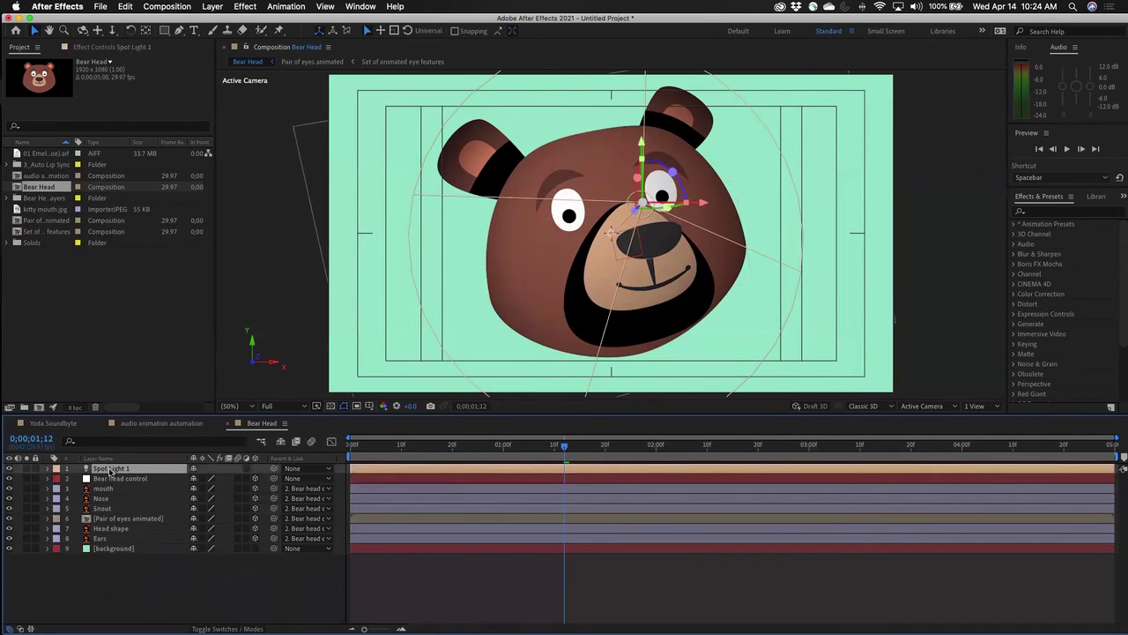
# Lower Spot Light 1's Shadow Darkness to 29% and add some Shadow Diffusion.
pyautogui.click(47, 469)
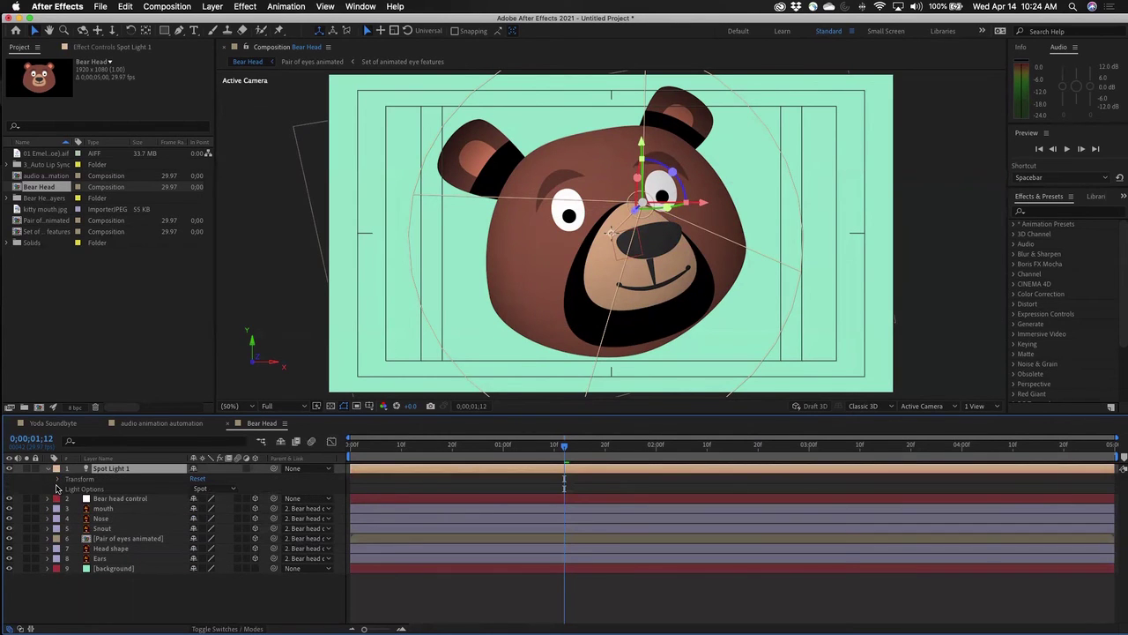
pyautogui.click(57, 489)
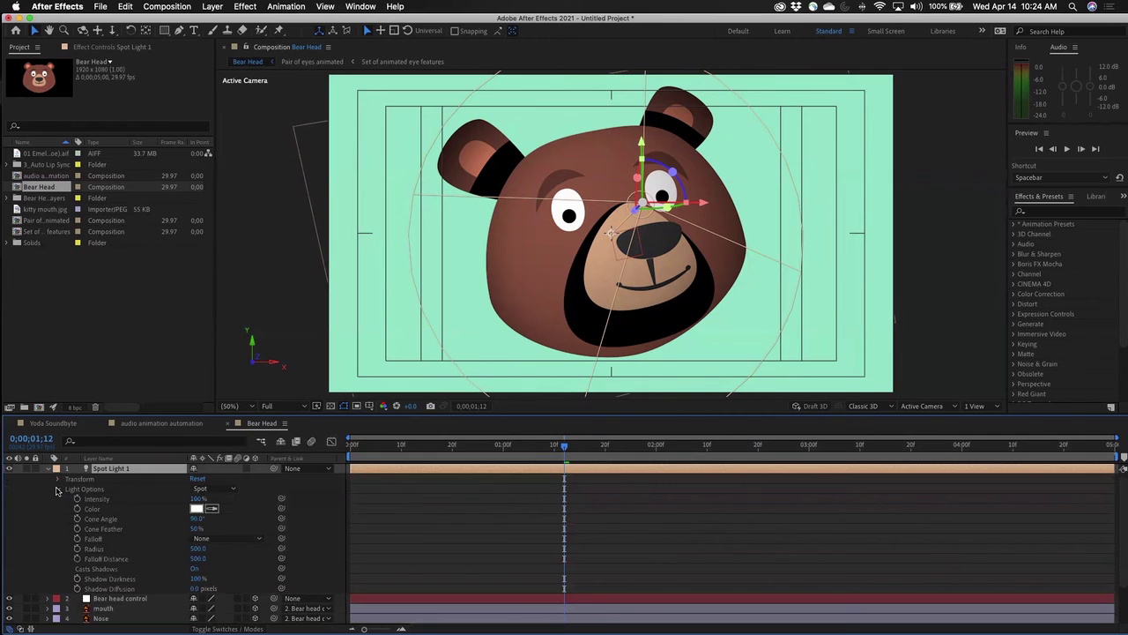
pyautogui.moveTo(198, 578)
pyautogui.mouseDown()
pyautogui.moveTo(216, 578)
pyautogui.moveTo(184, 587)
pyautogui.mouseUp()
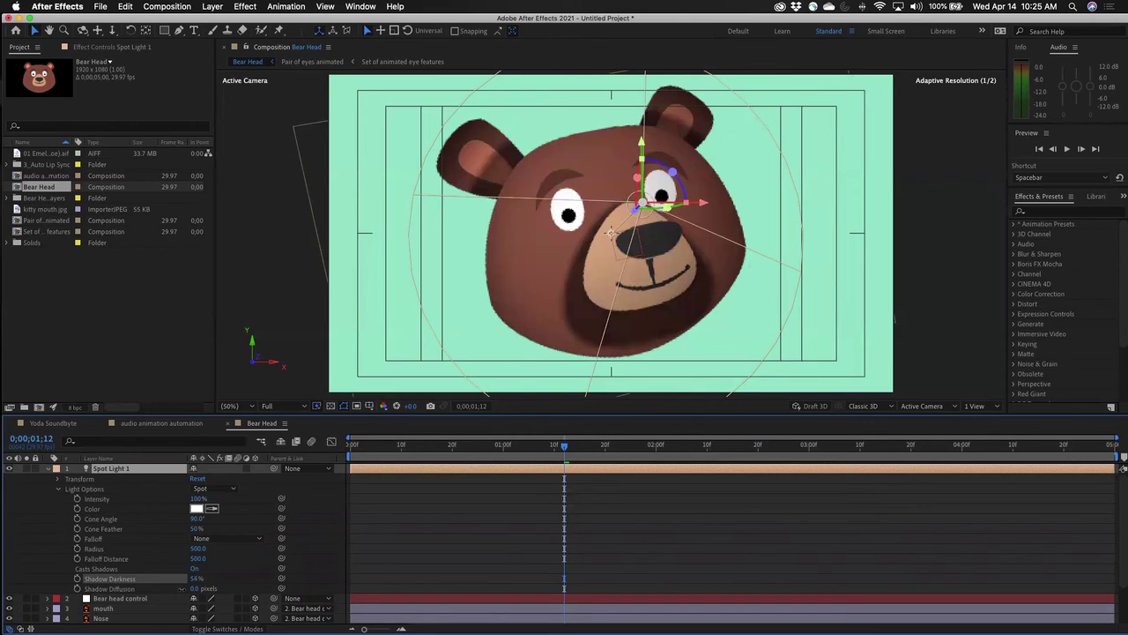
pyautogui.moveTo(184, 587); pyautogui.dragTo(179, 589)
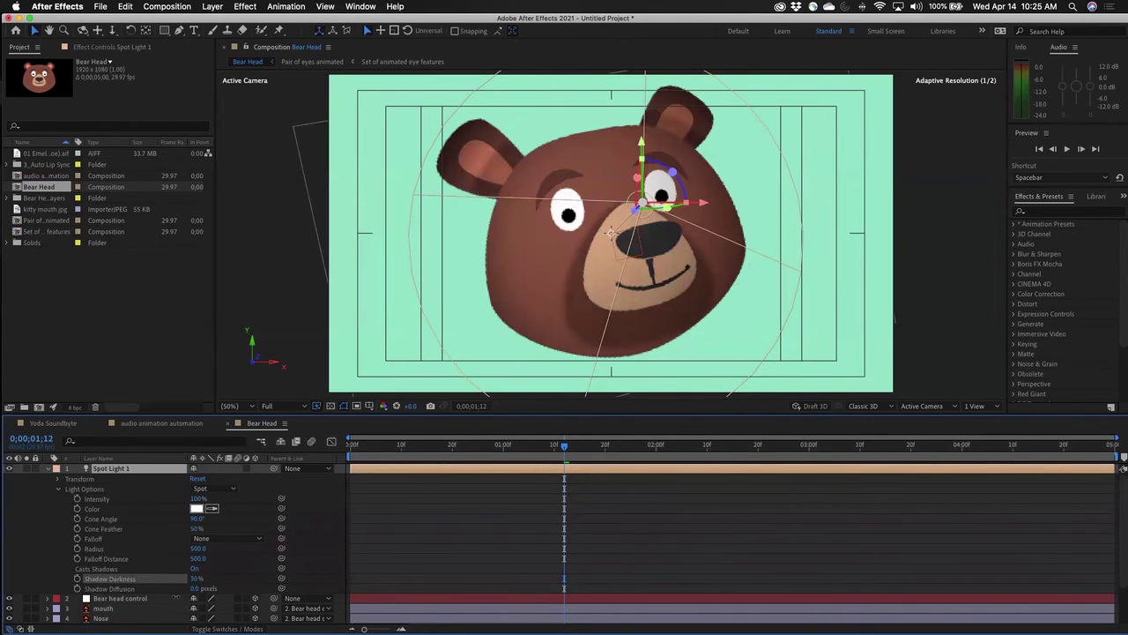
pyautogui.moveTo(179, 589); pyautogui.dragTo(177, 600)
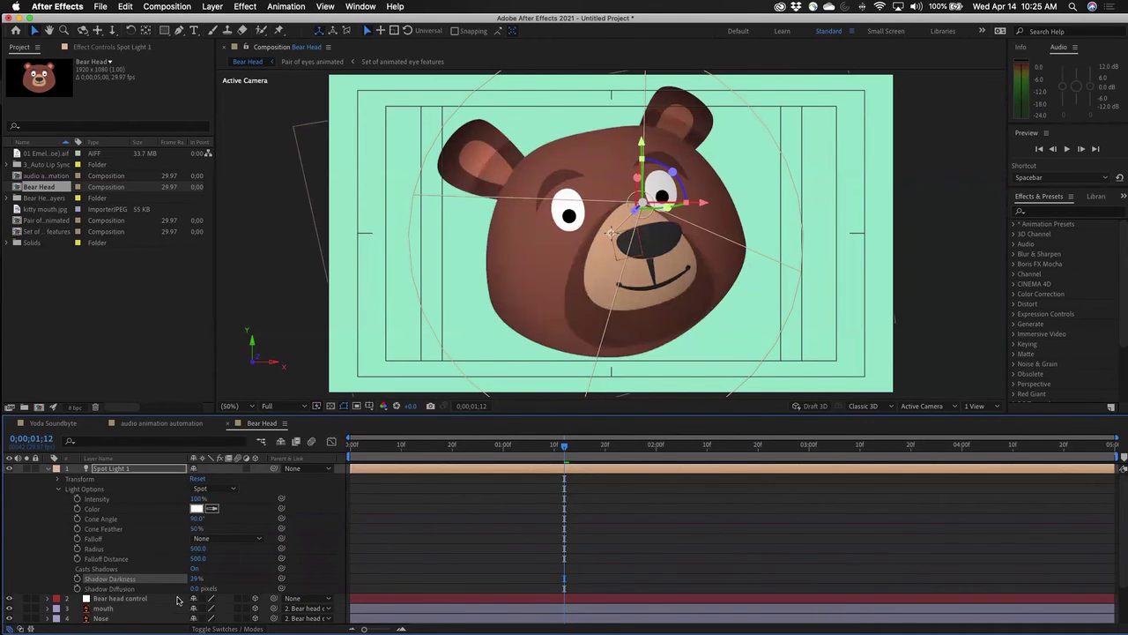
pyautogui.moveTo(195, 588); pyautogui.dragTo(200, 587)
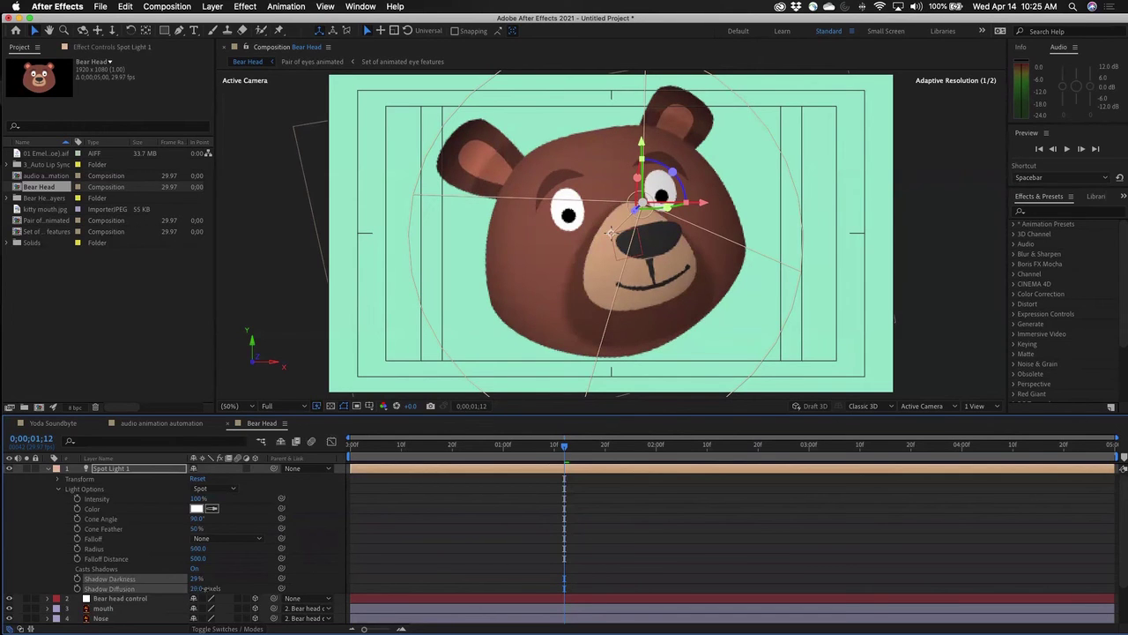
# Preview from near the start, then fine-tune Shadow Diffusion to about 36 pixels.
pyautogui.moveTo(538, 448); pyautogui.dragTo(338, 456)
pyautogui.press('space')
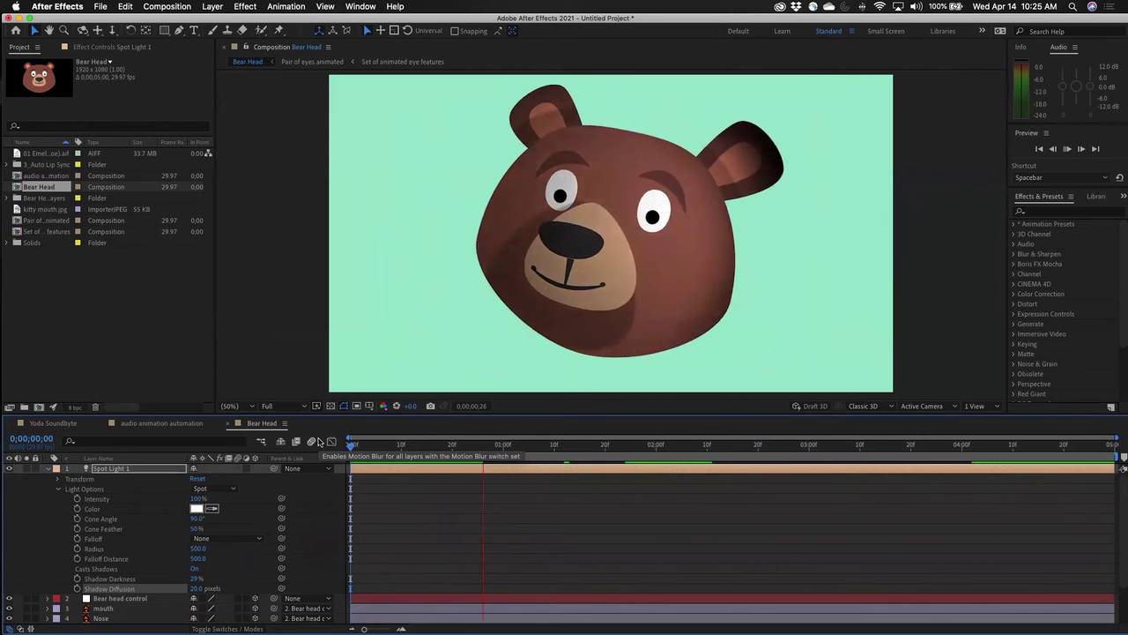
pyautogui.press('space')
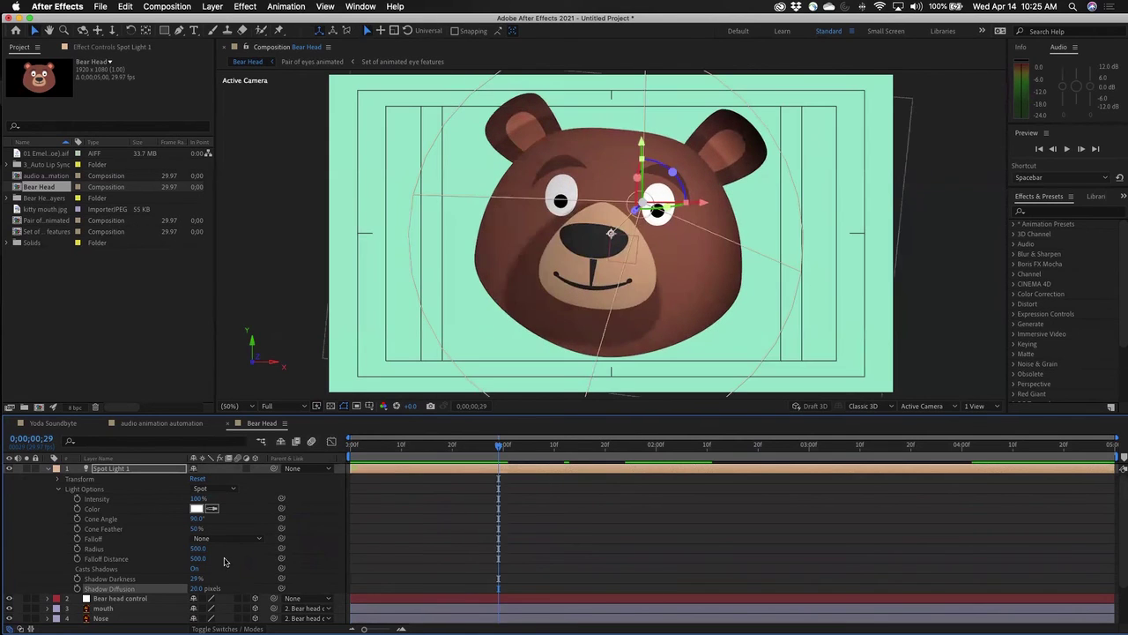
pyautogui.moveTo(194, 578); pyautogui.dragTo(196, 587)
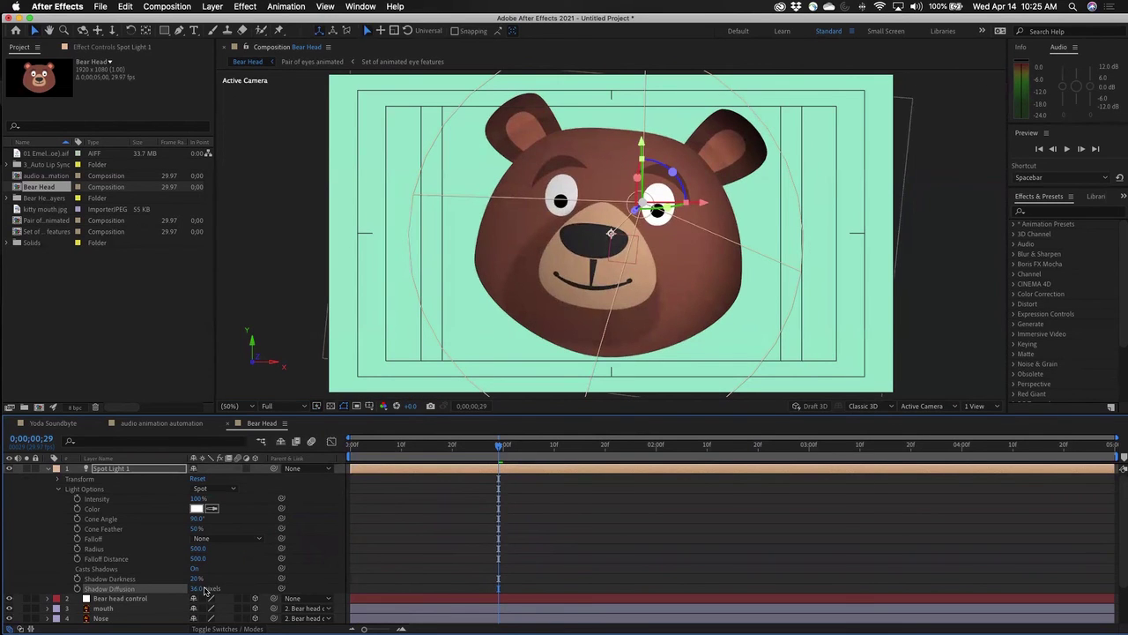
pyautogui.click(989, 406)
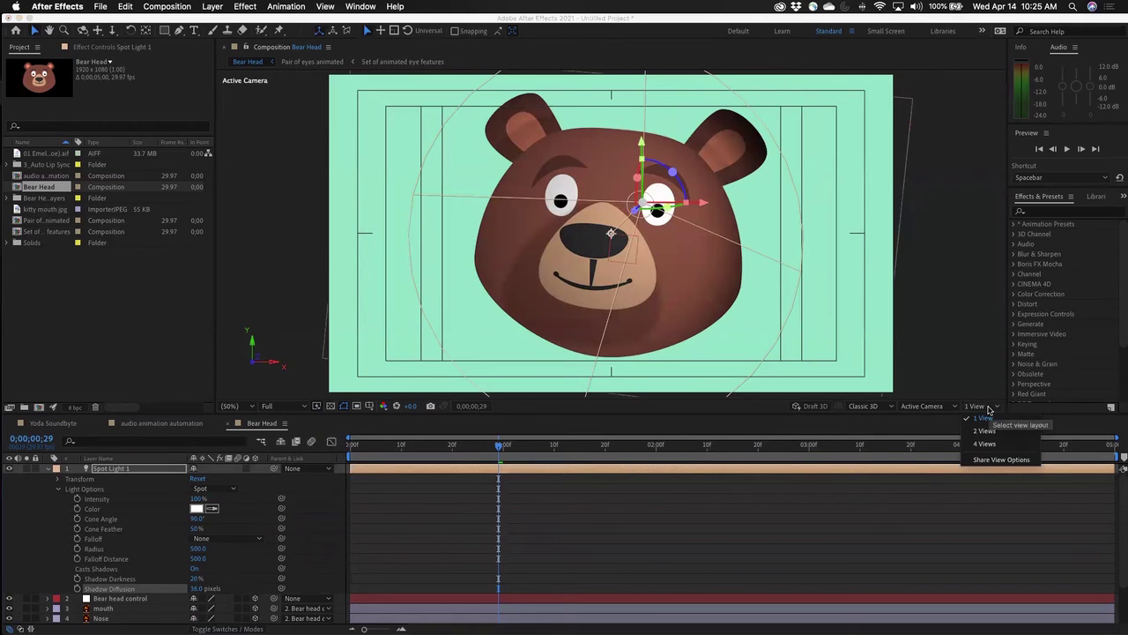
# Split the viewer into 2 Views with the left panel showing the Left view.
pyautogui.click(985, 431)
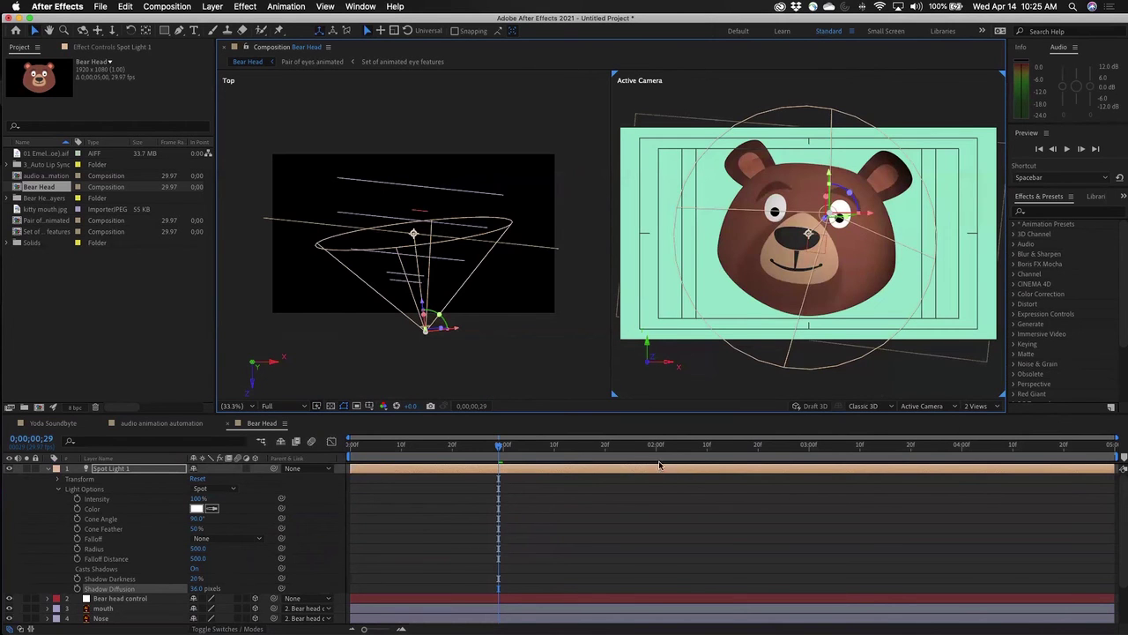
pyautogui.click(390, 369)
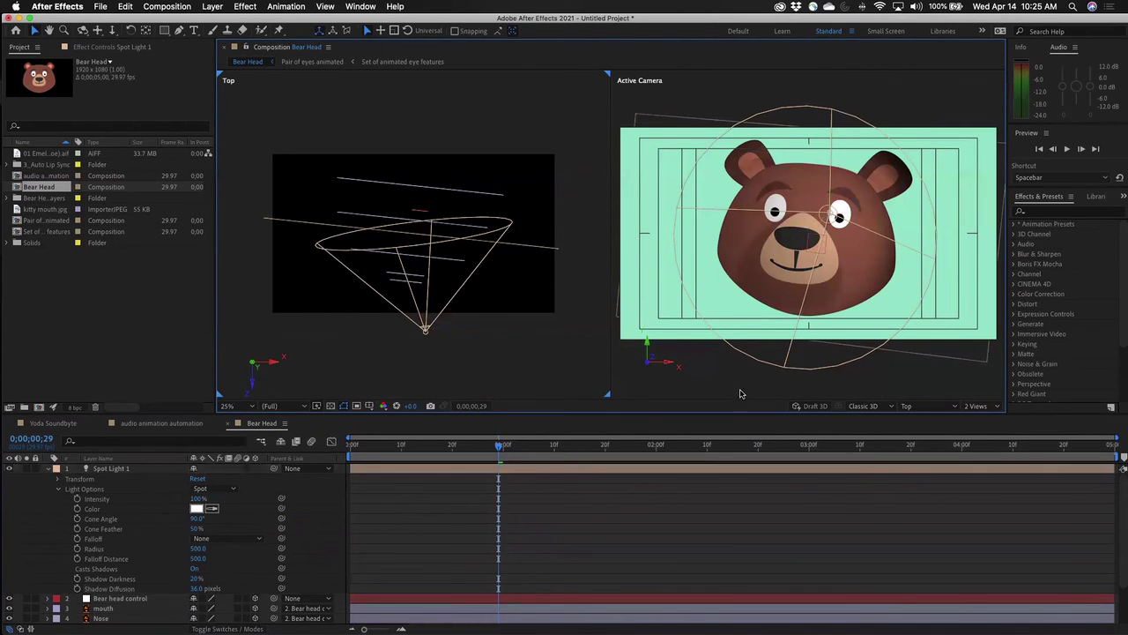
pyautogui.click(919, 407)
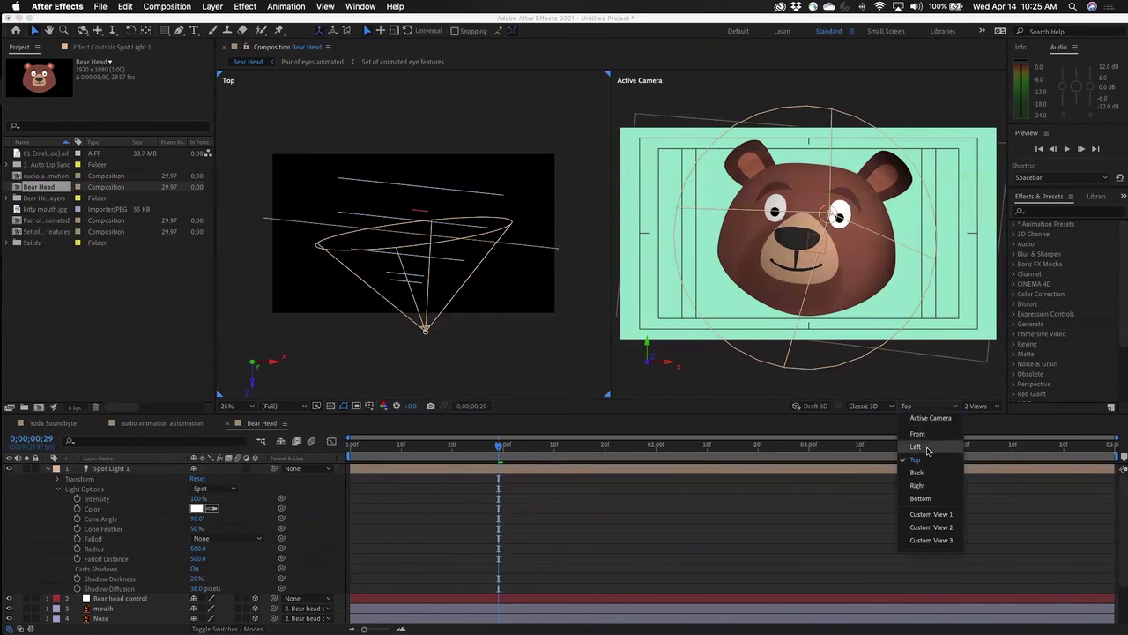
pyautogui.click(916, 447)
pyautogui.click(120, 460)
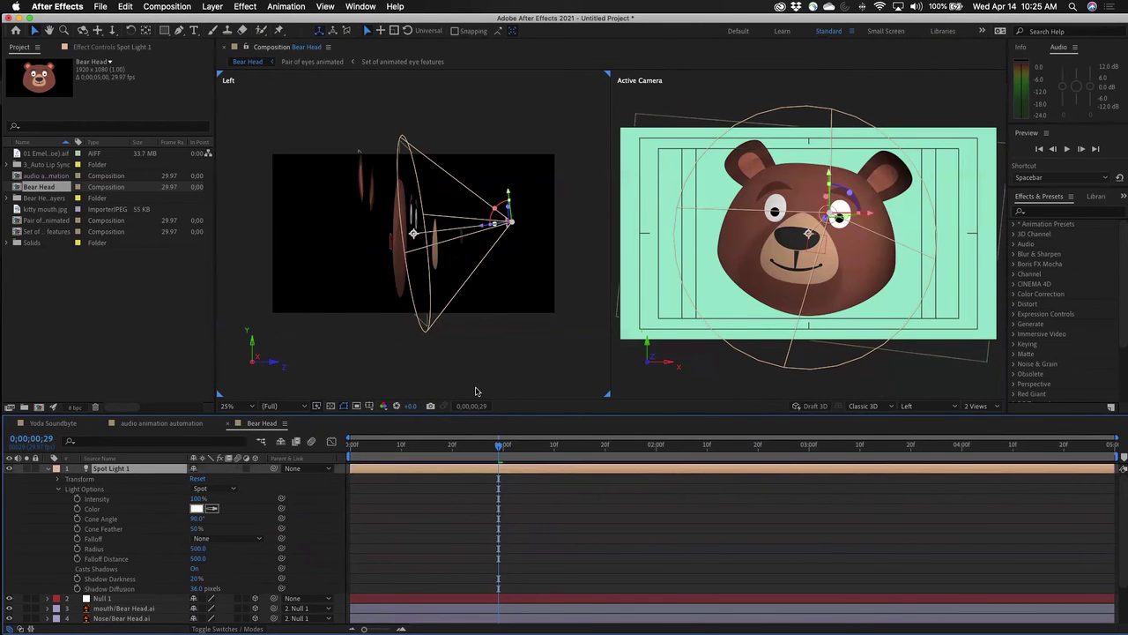
# Move the spot light lower, re-aim it at the bear, and raise Shadow Diffusion to 86 pixels.
pyautogui.moveTo(507, 190); pyautogui.dragTo(504, 245)
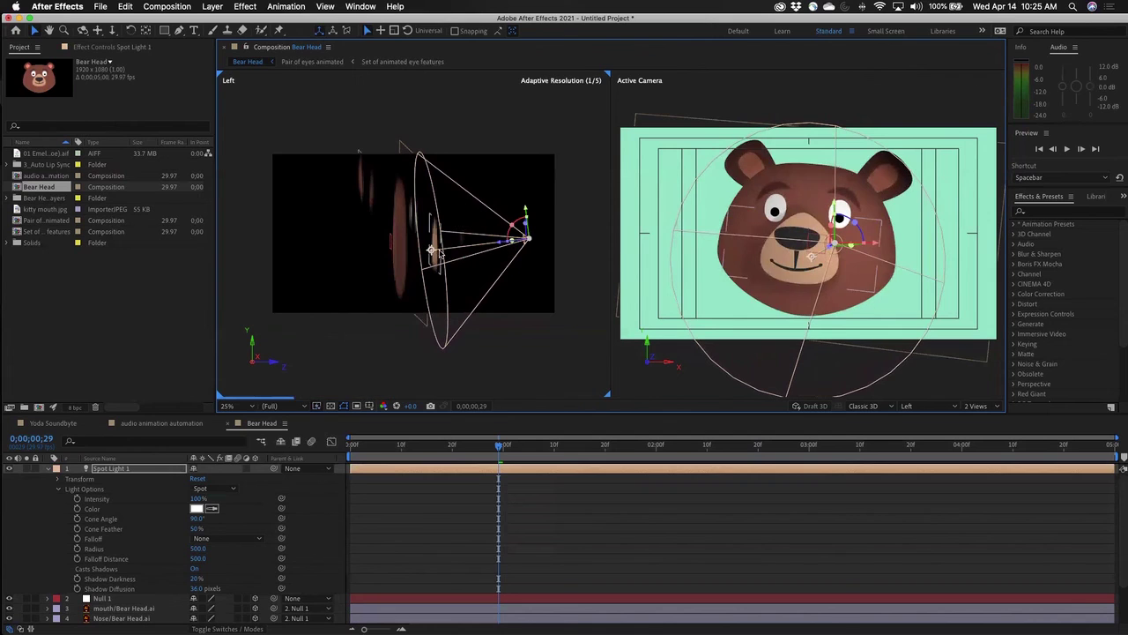
pyautogui.moveTo(431, 250); pyautogui.dragTo(430, 240)
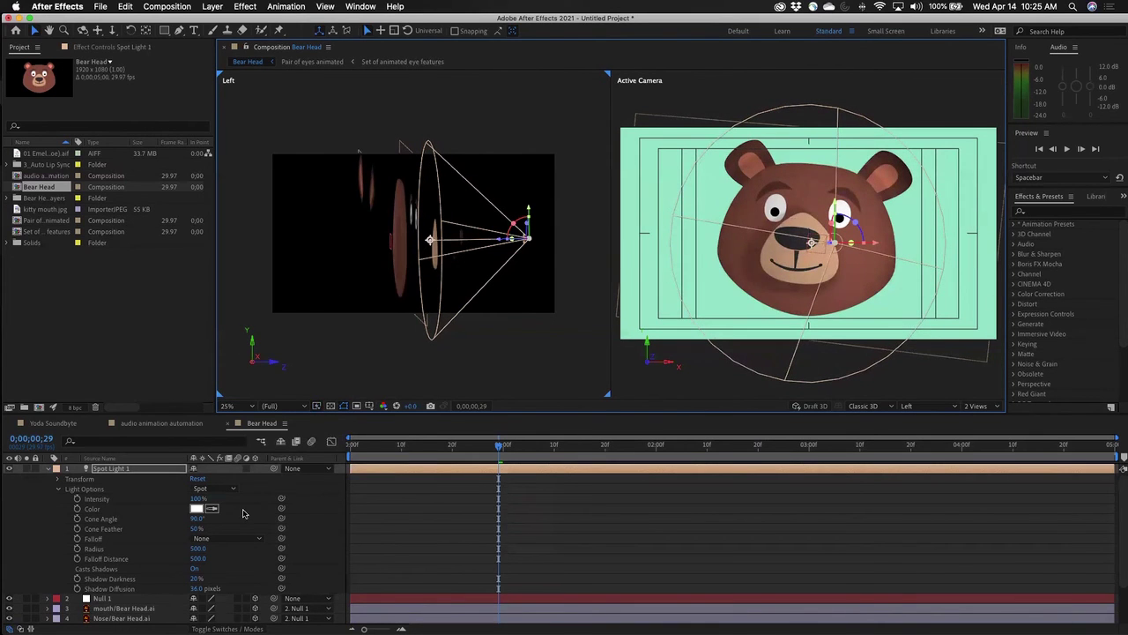
pyautogui.moveTo(196, 588)
pyautogui.mouseDown()
pyautogui.moveTo(223, 588)
pyautogui.moveTo(187, 578)
pyautogui.mouseUp()
pyautogui.click(196, 579)
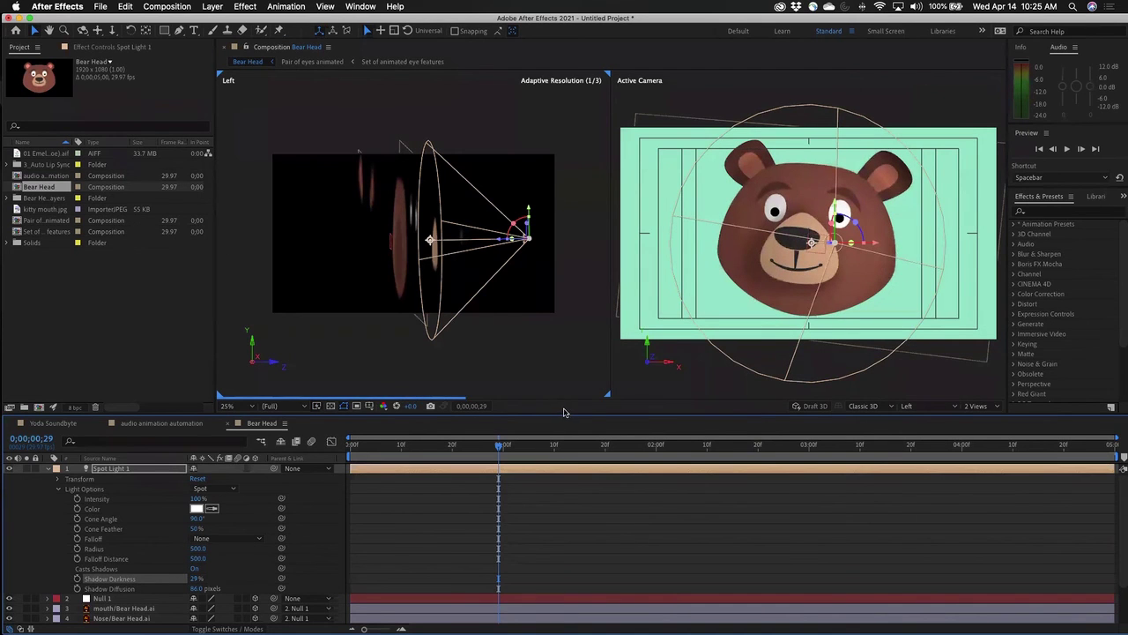
# Switch back to 1 View, collapse and deselect Spot Light 1, and play the preview.
pyautogui.click(975, 406)
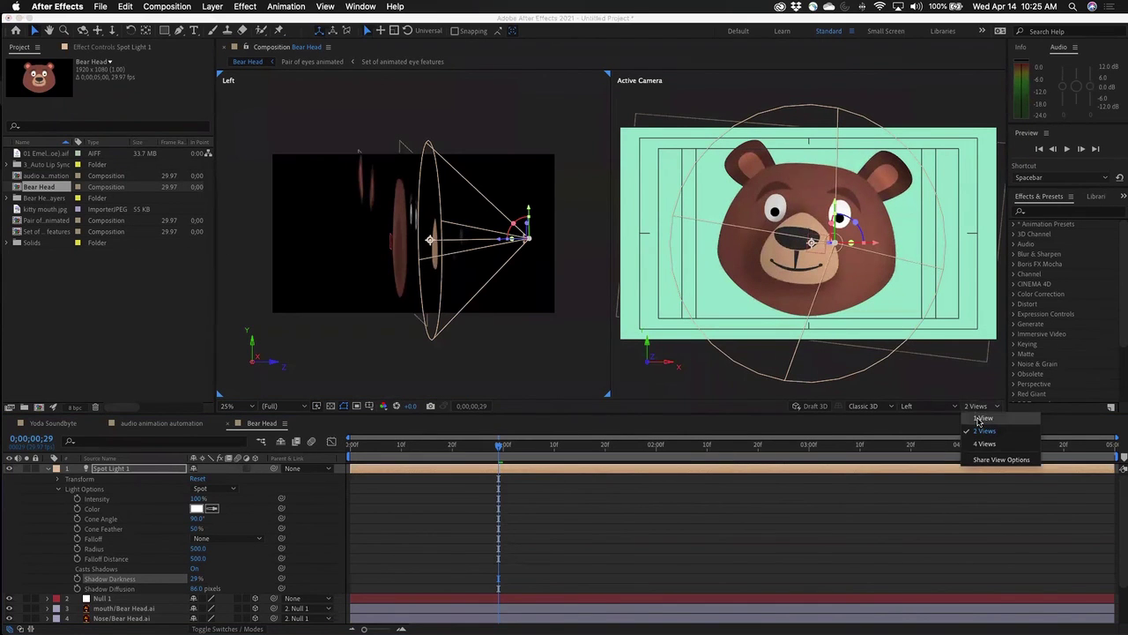
pyautogui.click(978, 420)
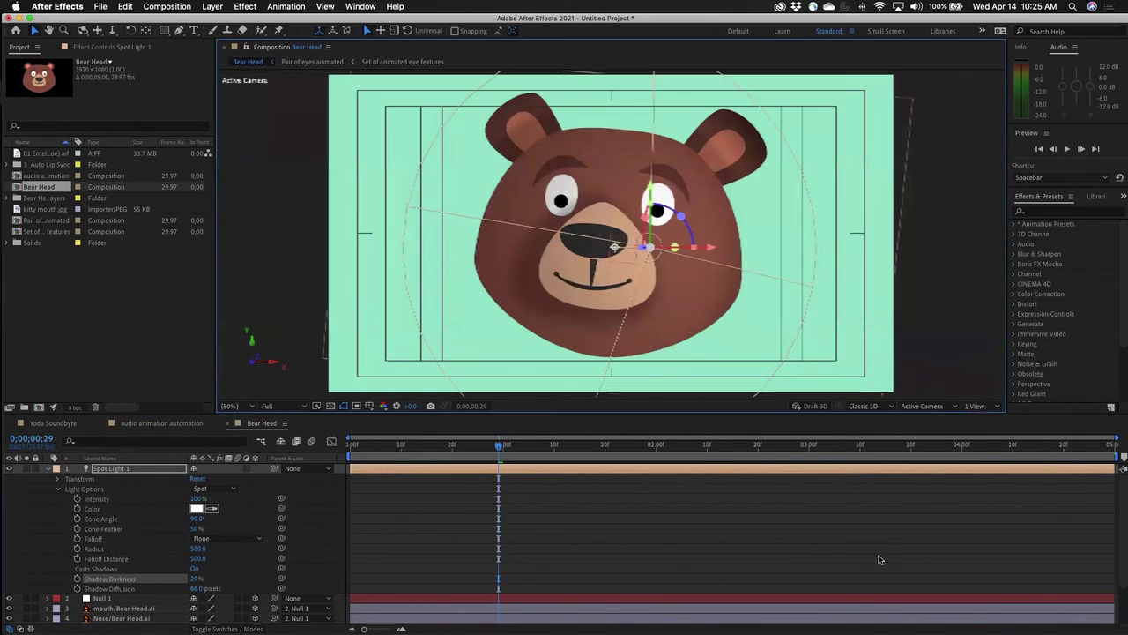
pyautogui.click(47, 470)
pyautogui.click(606, 600)
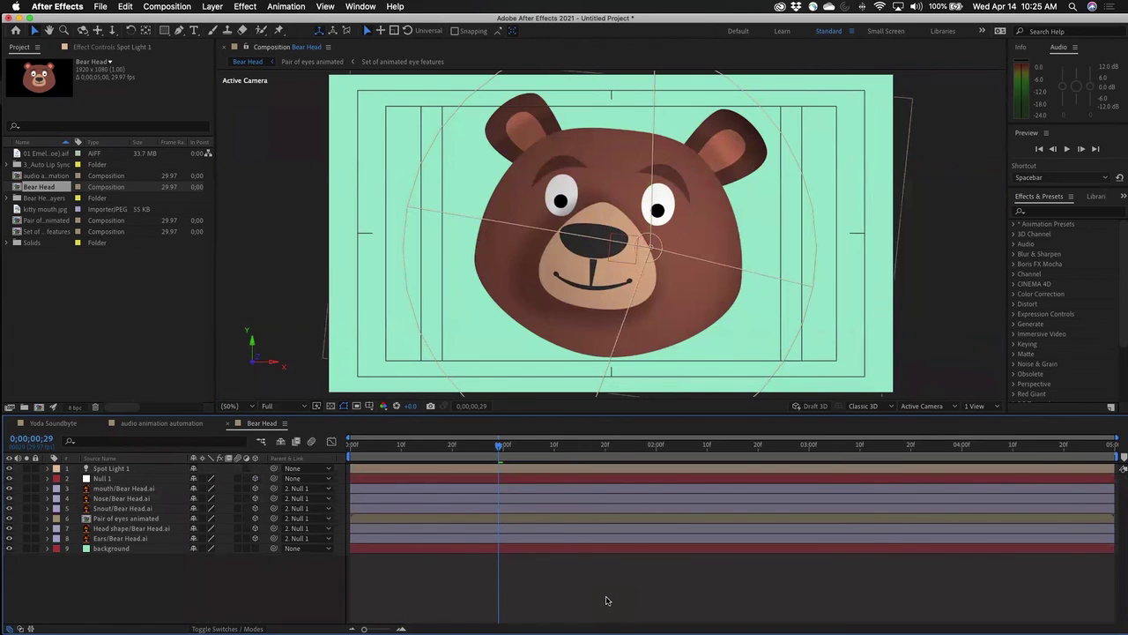
pyautogui.press('space')
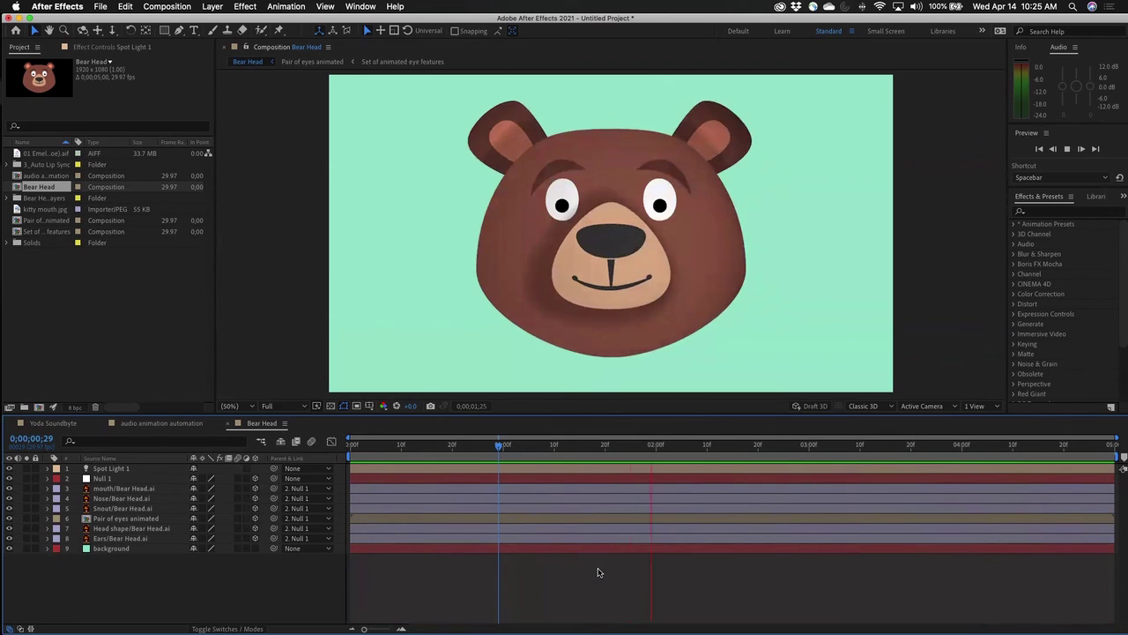
# Stop the preview and give Null 1 a tilted Z Rotation keyframe at 0s.
pyautogui.press('space')
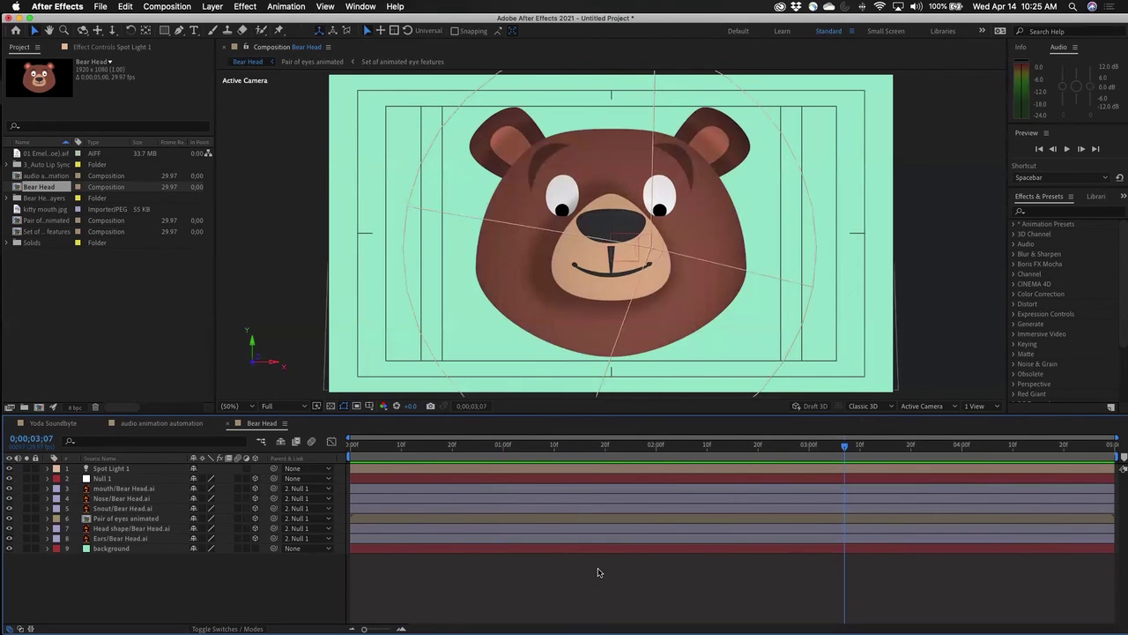
pyautogui.moveTo(581, 451); pyautogui.dragTo(253, 450)
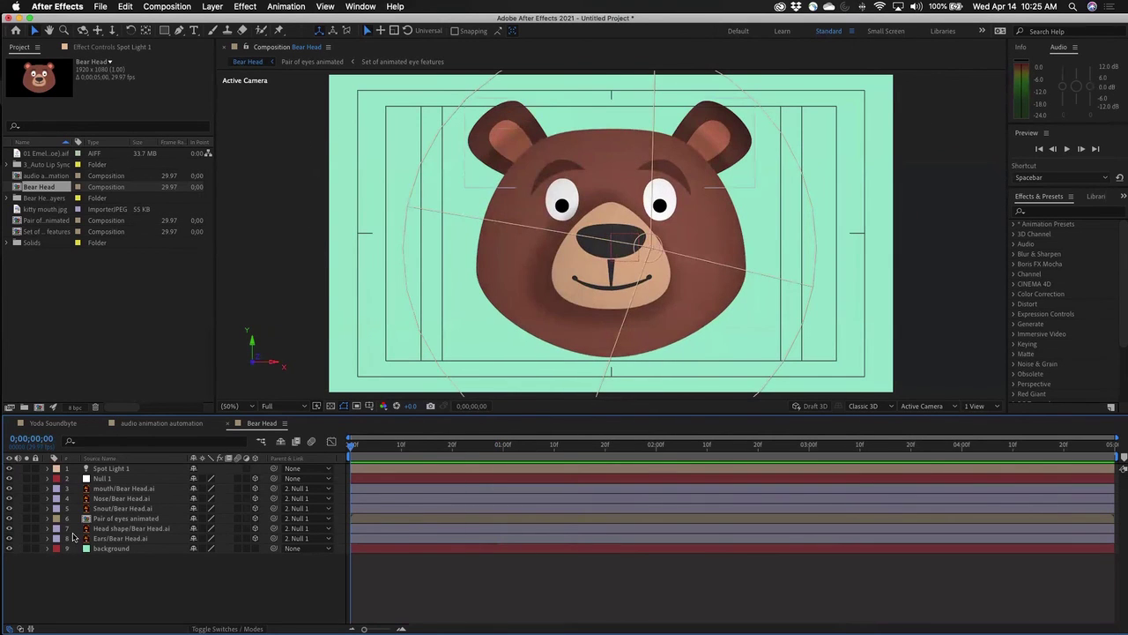
pyautogui.click(102, 479)
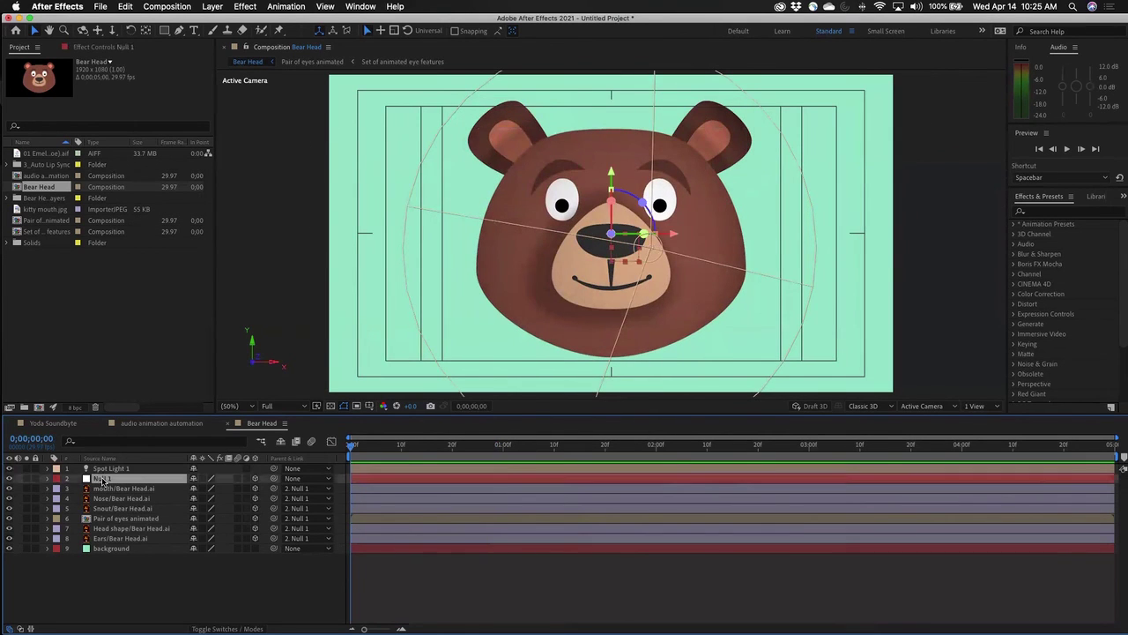
pyautogui.press('u')
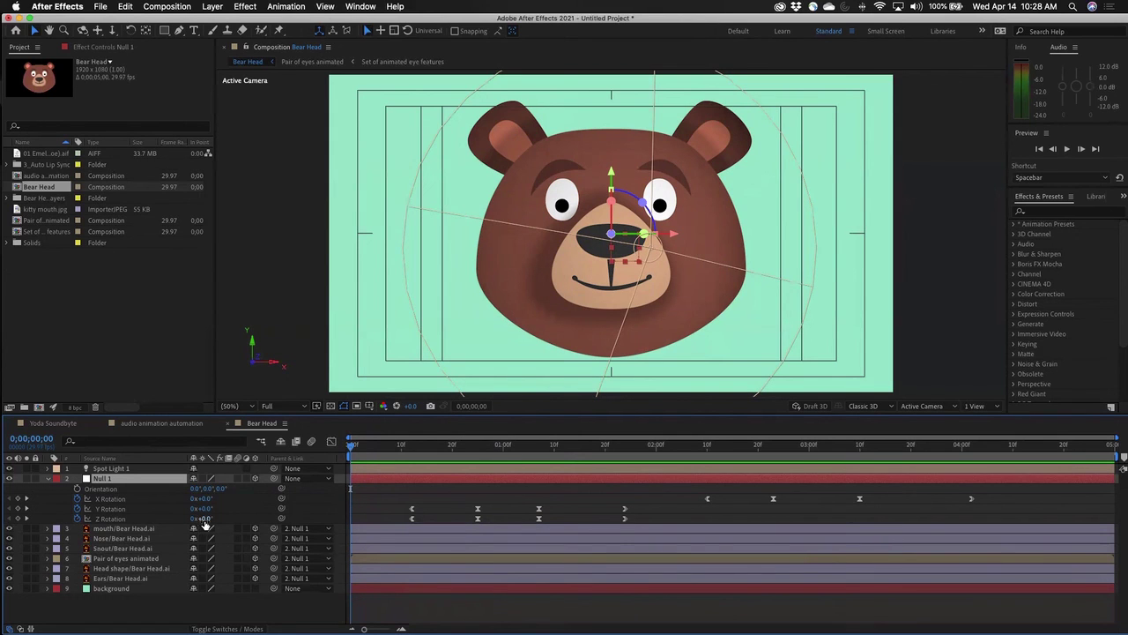
pyautogui.moveTo(201, 519); pyautogui.dragTo(208, 518)
# Tilt the head the opposite way near 3;04 and set Z Rotation to 0° on the last frame.
pyautogui.moveTo(352, 457); pyautogui.dragTo(819, 492)
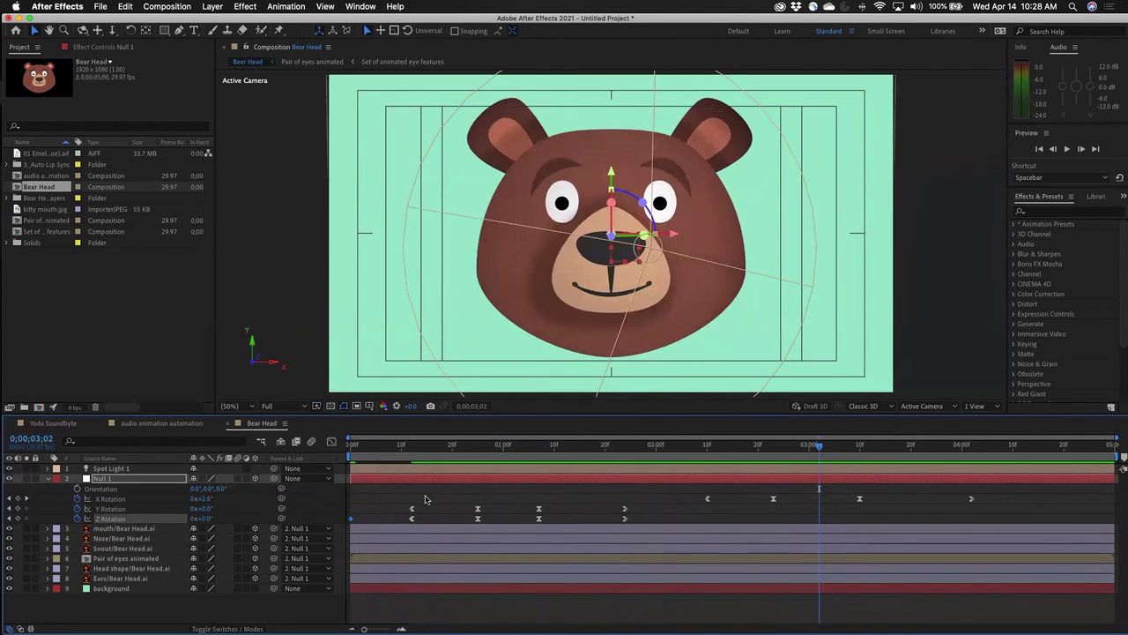
pyautogui.moveTo(204, 518); pyautogui.dragTo(196, 518)
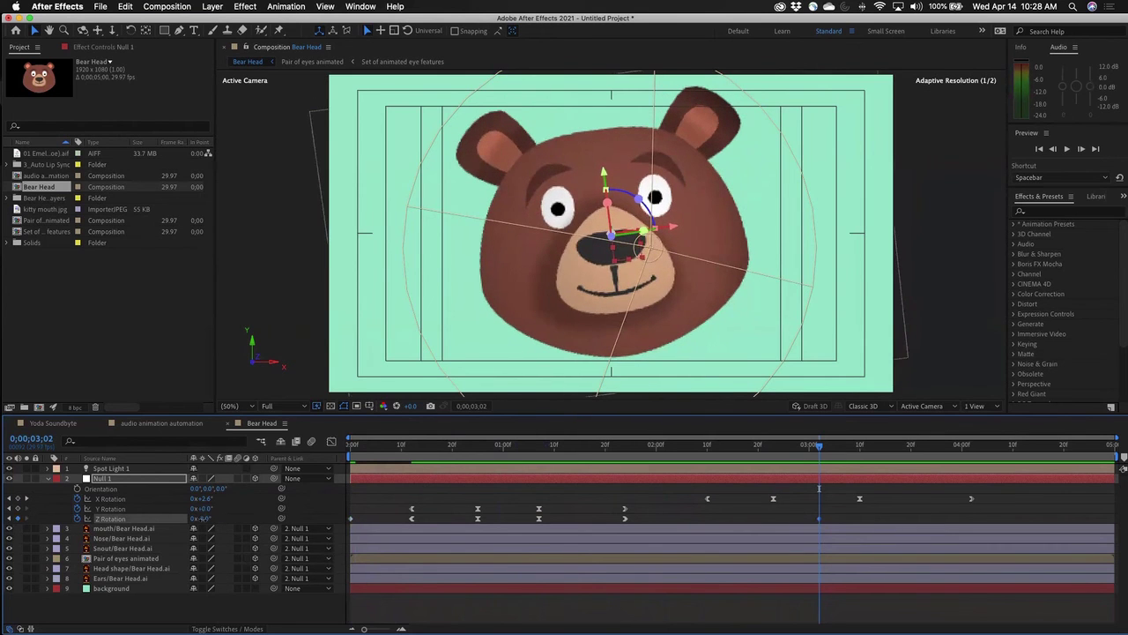
pyautogui.press('space')
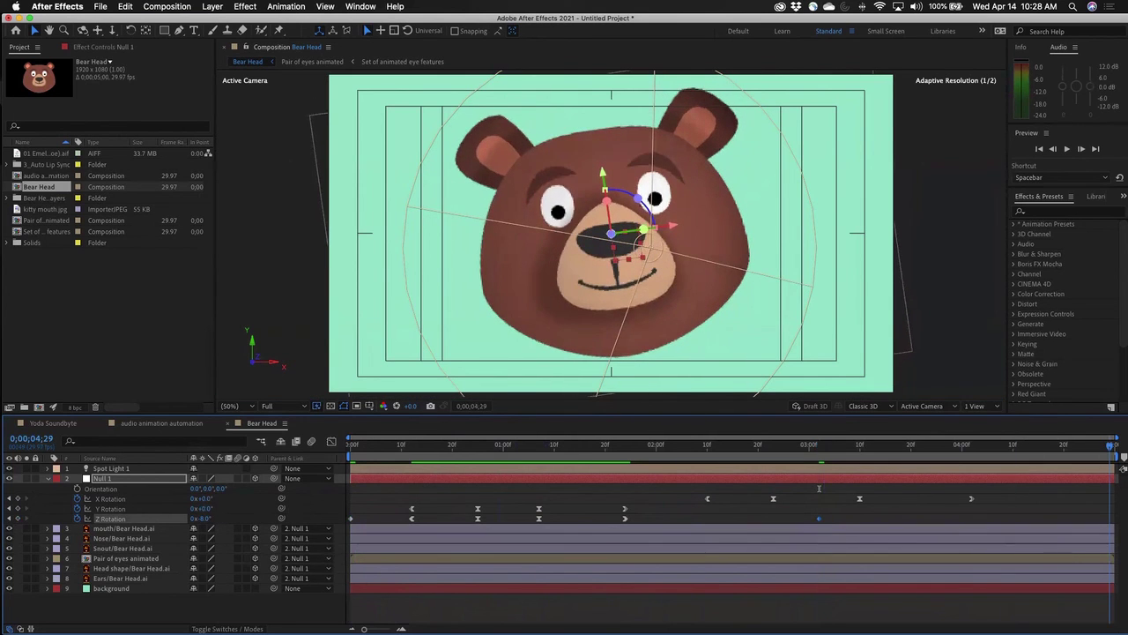
pyautogui.click(205, 519)
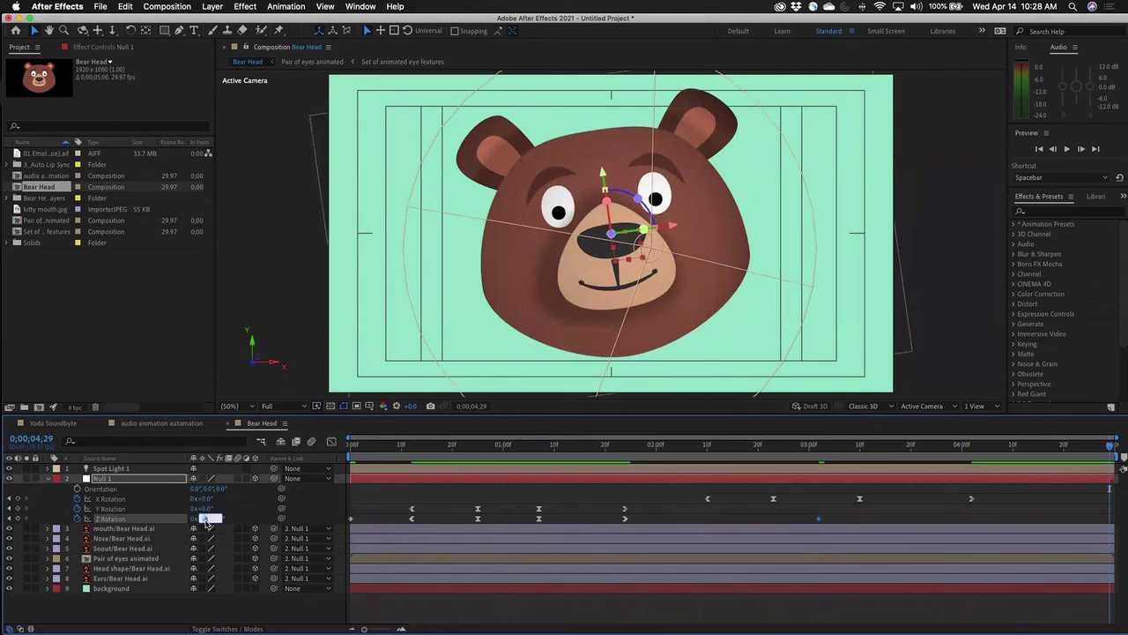
pyautogui.write('0')
pyautogui.press('Return')
pyautogui.press('space')
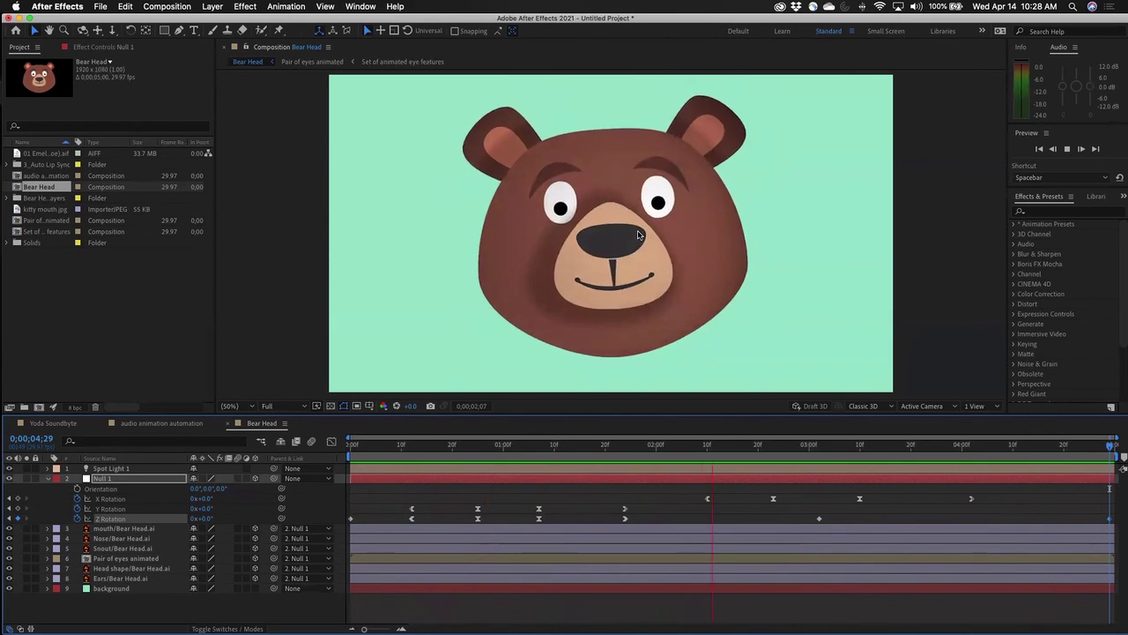
pyautogui.press('`')
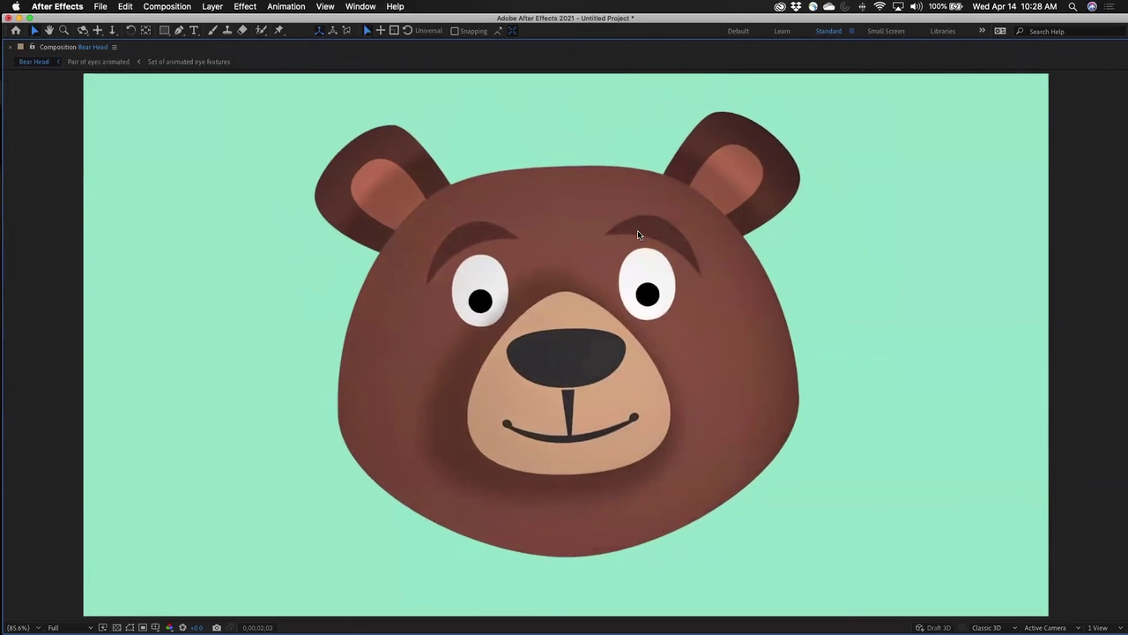
pyautogui.press('space')
# Replace the final Z Rotation keyframe with a copy of the first one.
pyautogui.press('`')
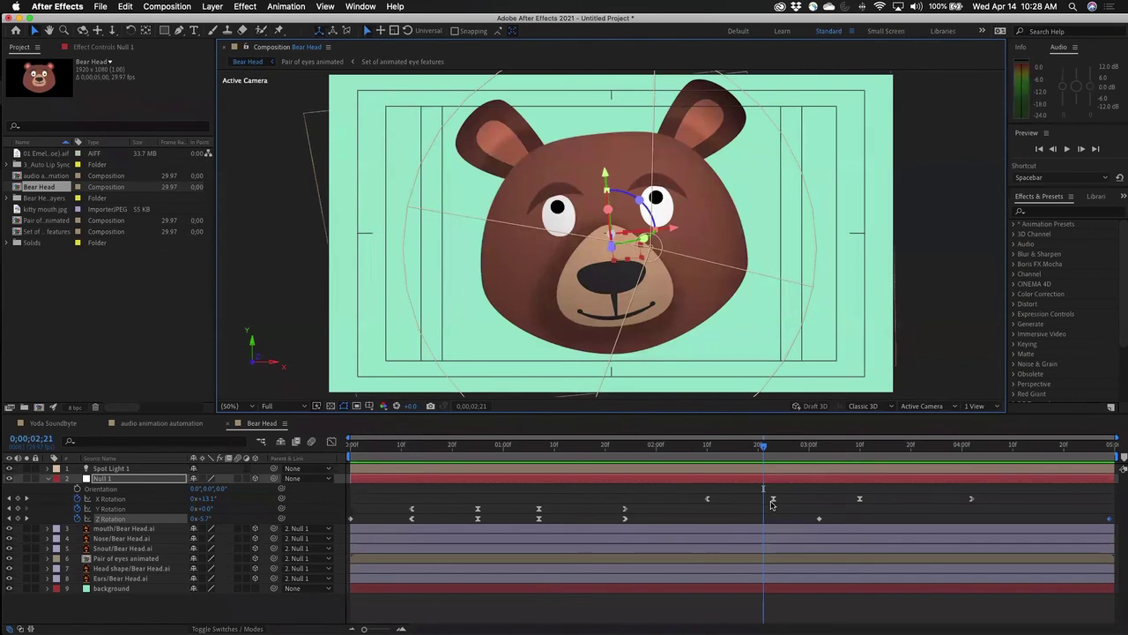
pyautogui.moveTo(764, 445); pyautogui.dragTo(1109, 445)
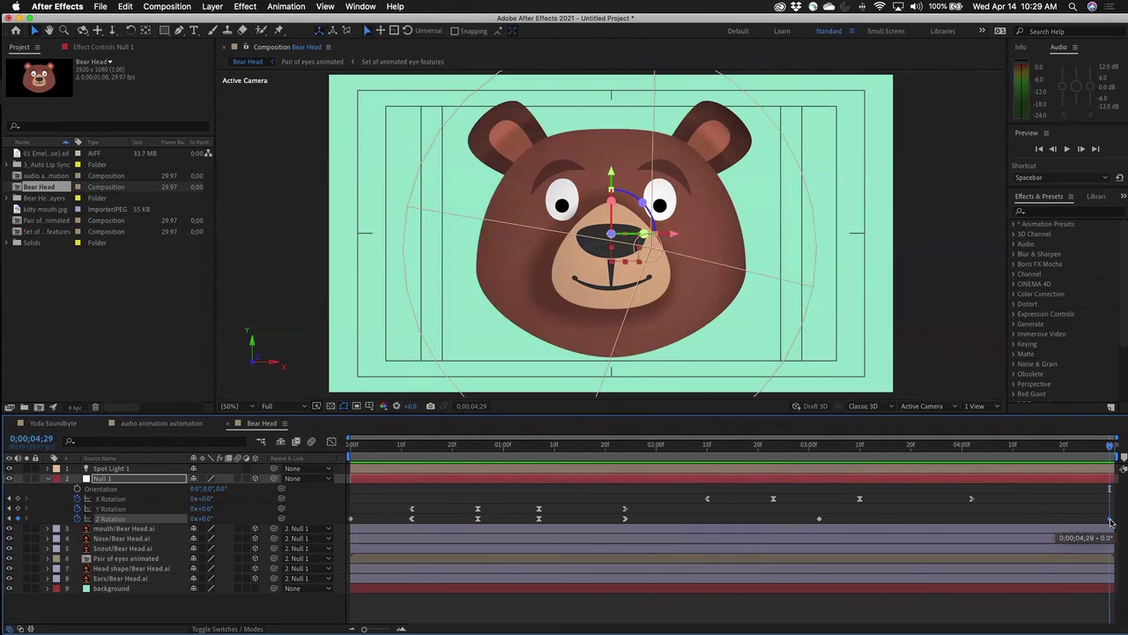
pyautogui.press('Delete')
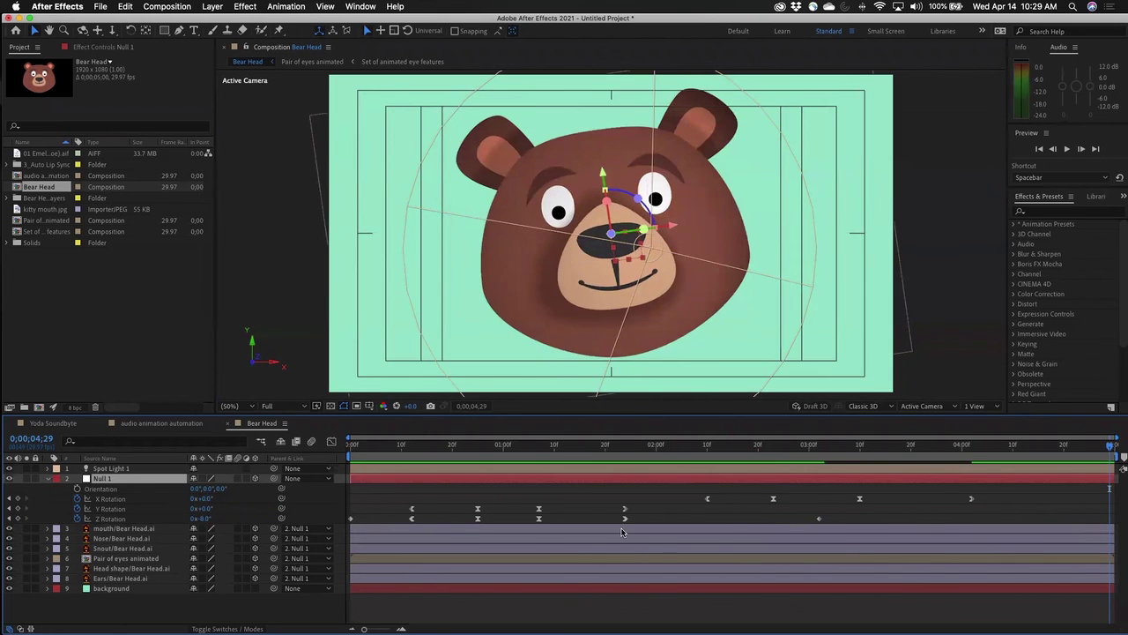
pyautogui.click(350, 519)
pyautogui.press('super+c')
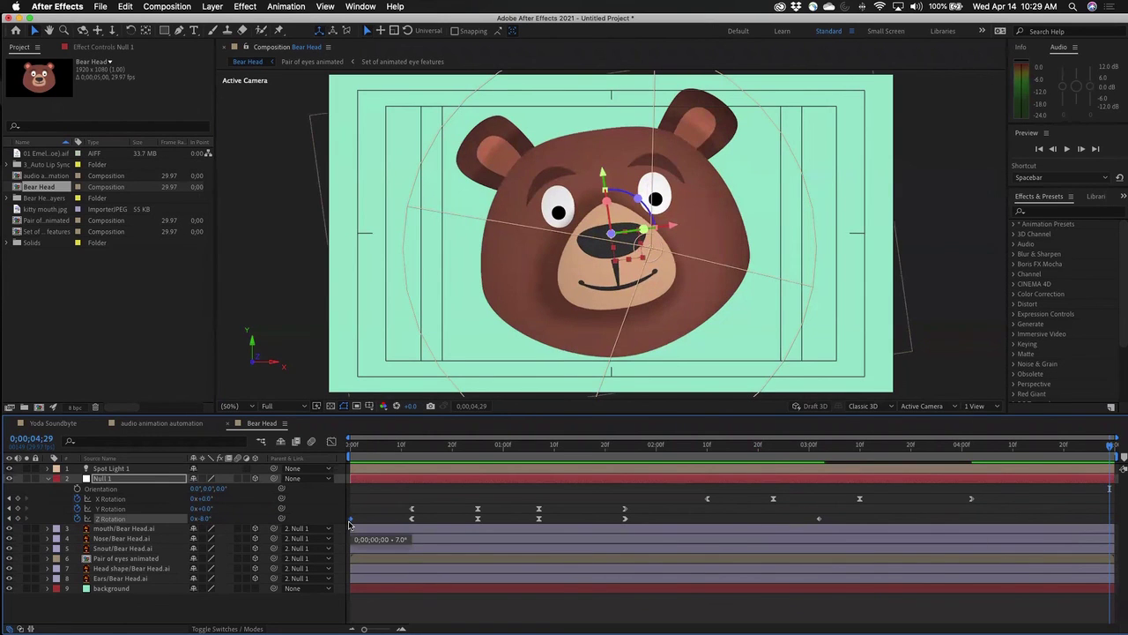
pyautogui.press('super+v')
pyautogui.moveTo(1019, 452); pyautogui.dragTo(773, 459)
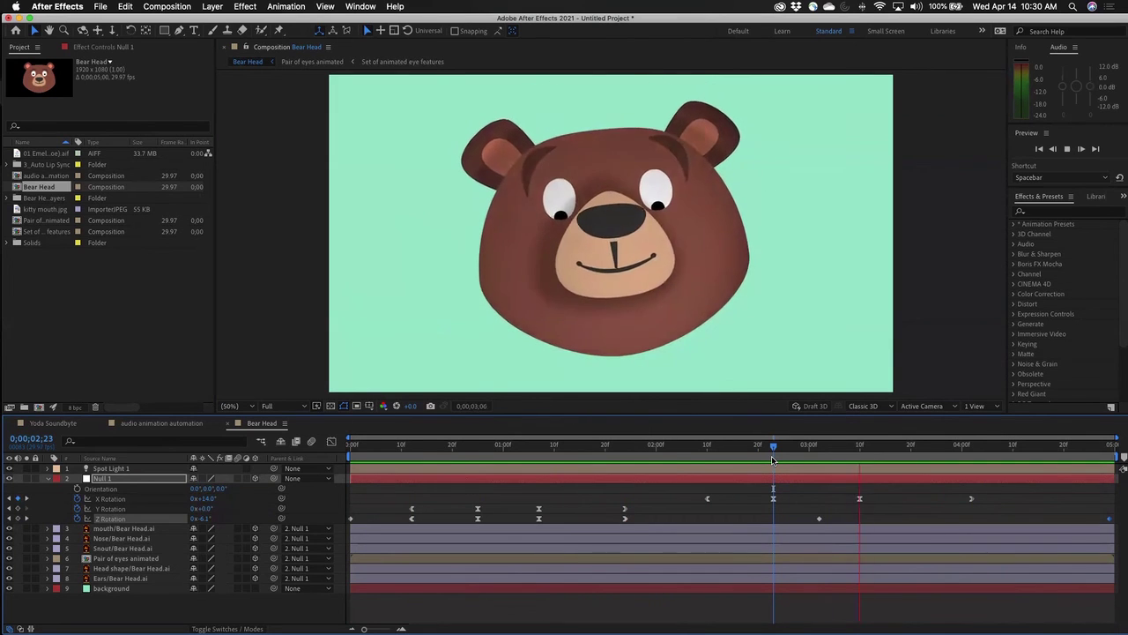
pyautogui.press('space')
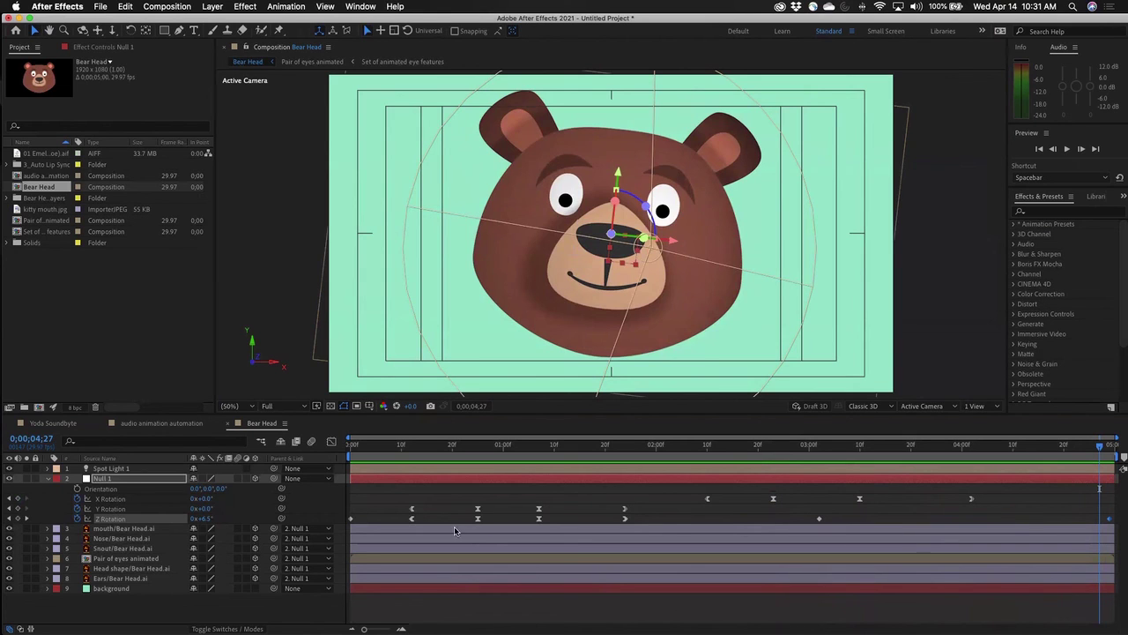
pyautogui.click(99, 479)
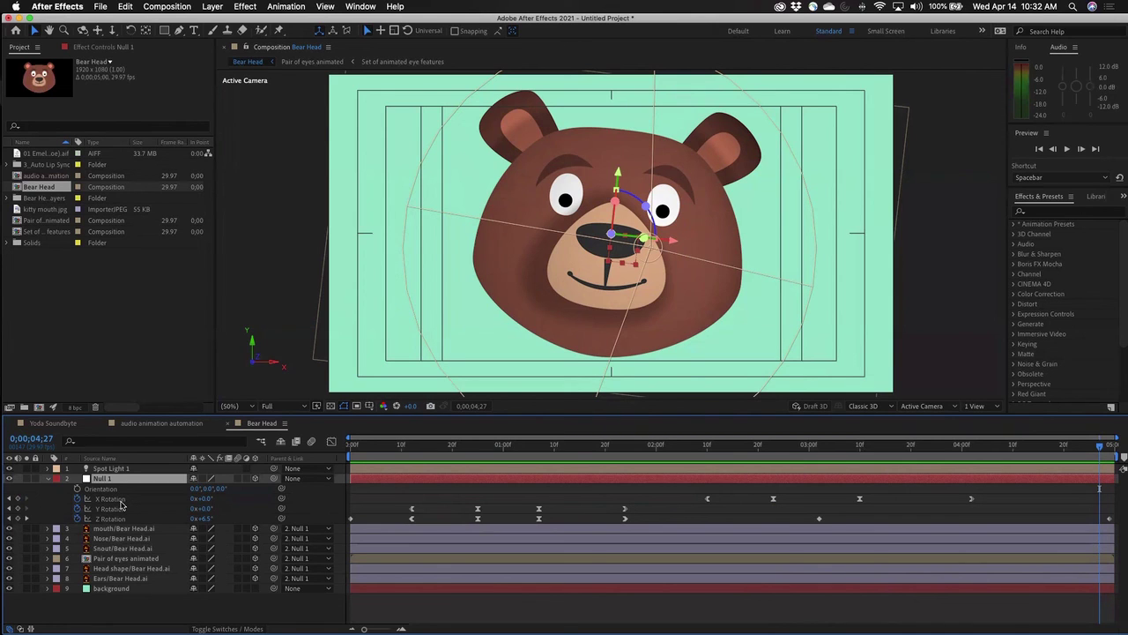
# Collapse Null 1's rotation properties and deselect items in the Project panel.
pyautogui.moveTo(1100, 447); pyautogui.dragTo(647, 446)
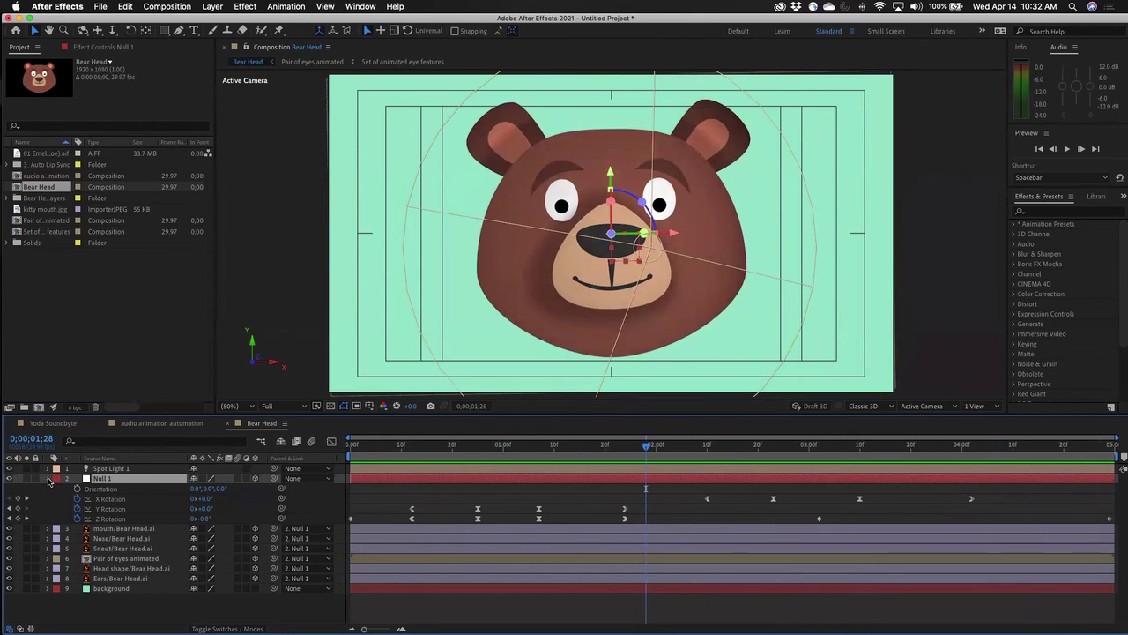
pyautogui.click(48, 479)
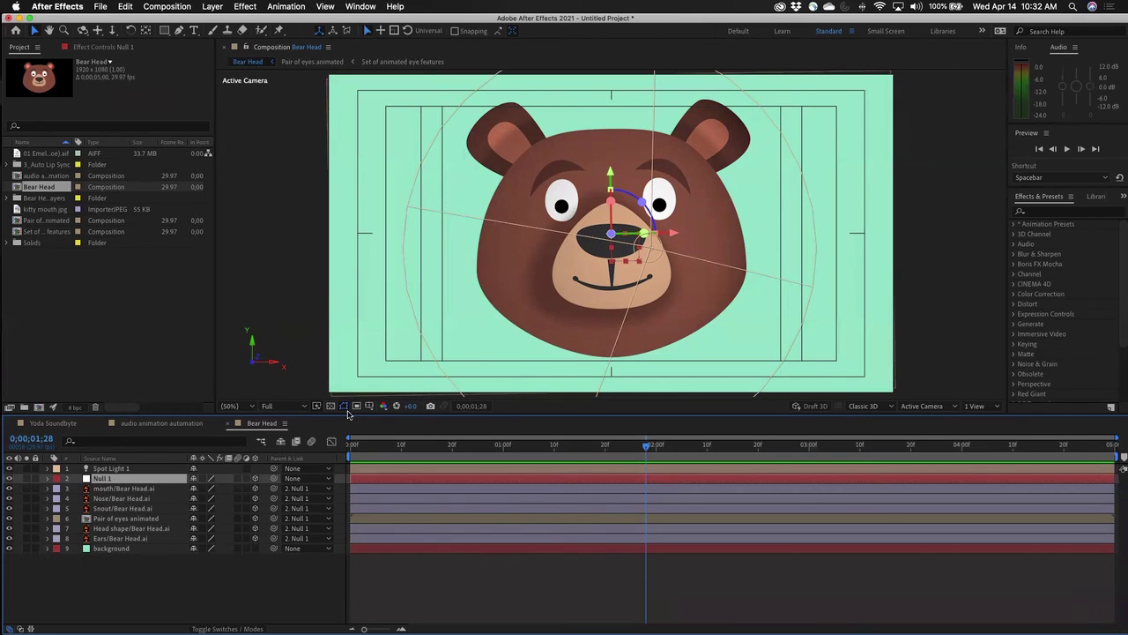
pyautogui.click(125, 345)
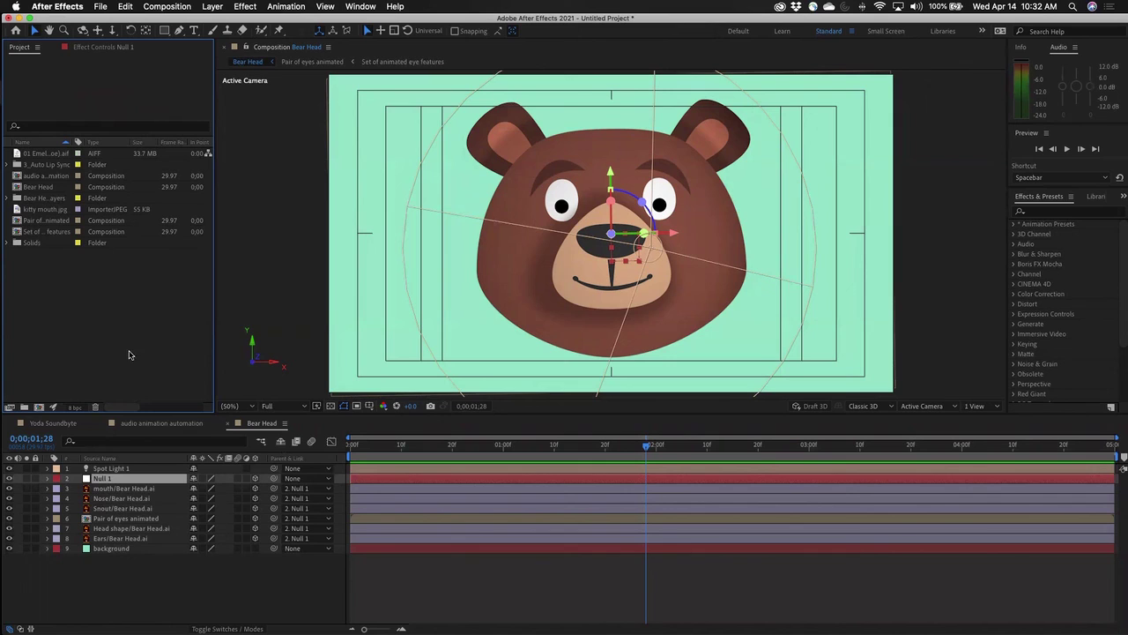
# Import Paul The Pickle.psd from Day 5 as Composition - Retain Layer Sizes with editable layer styles.
pyautogui.doubleClick(88, 327)
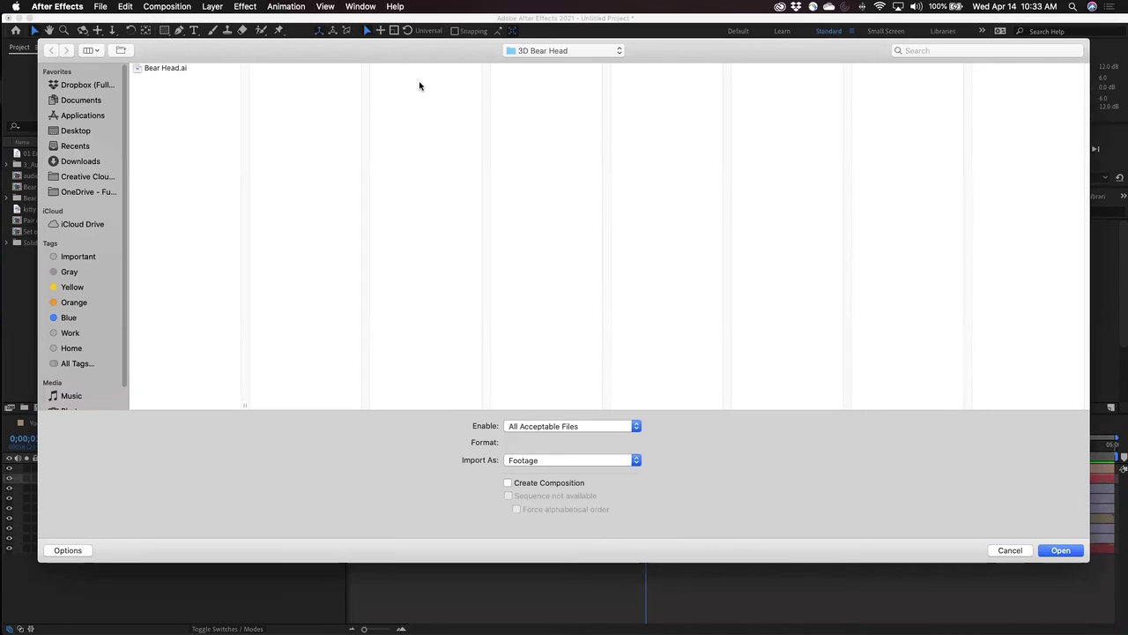
pyautogui.click(548, 53)
pyautogui.click(547, 63)
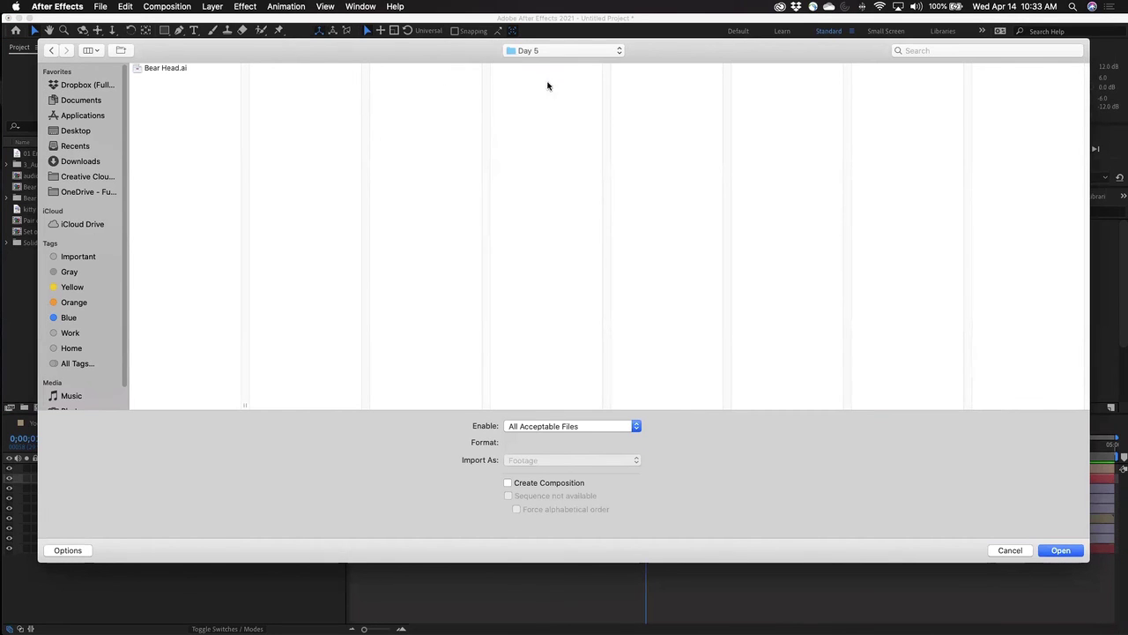
pyautogui.click(533, 122)
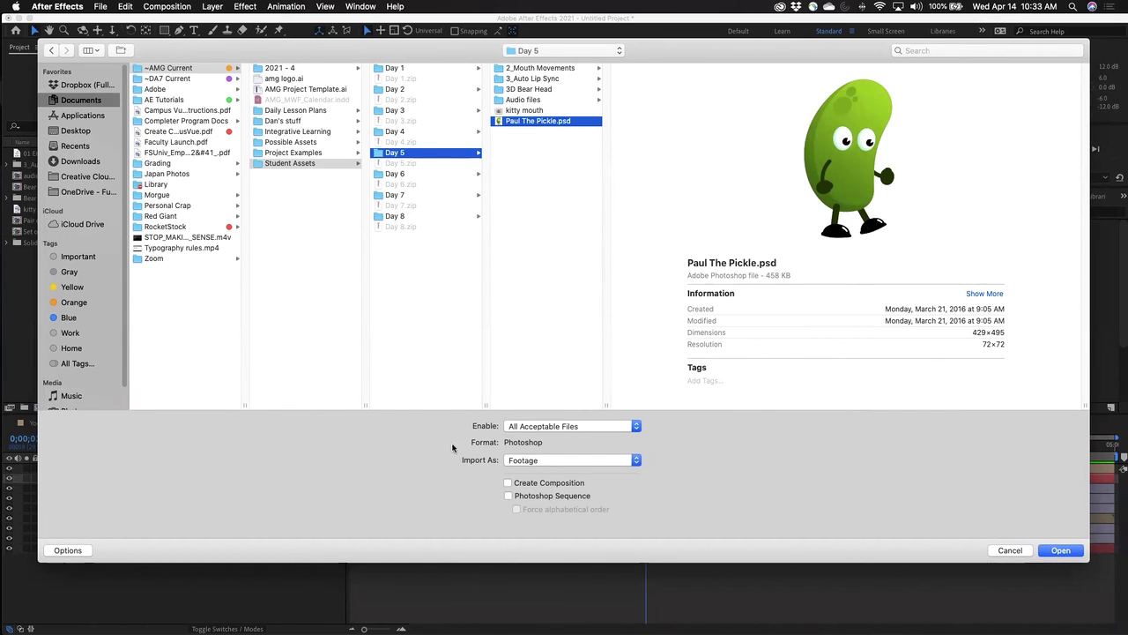
pyautogui.click(538, 460)
pyautogui.click(573, 471)
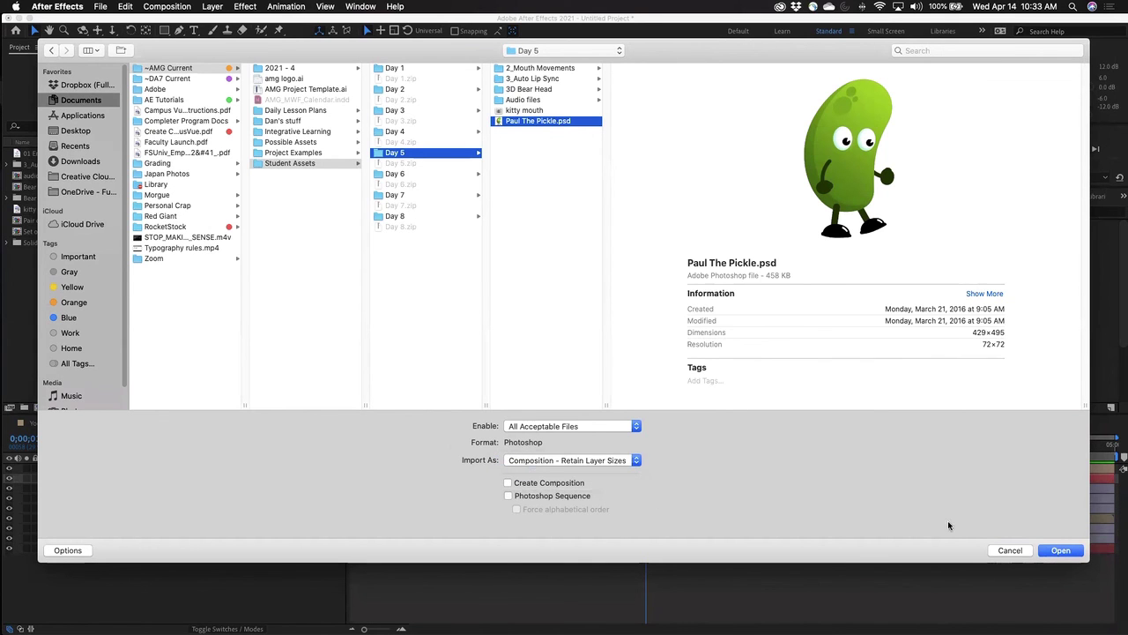
pyautogui.click(1060, 550)
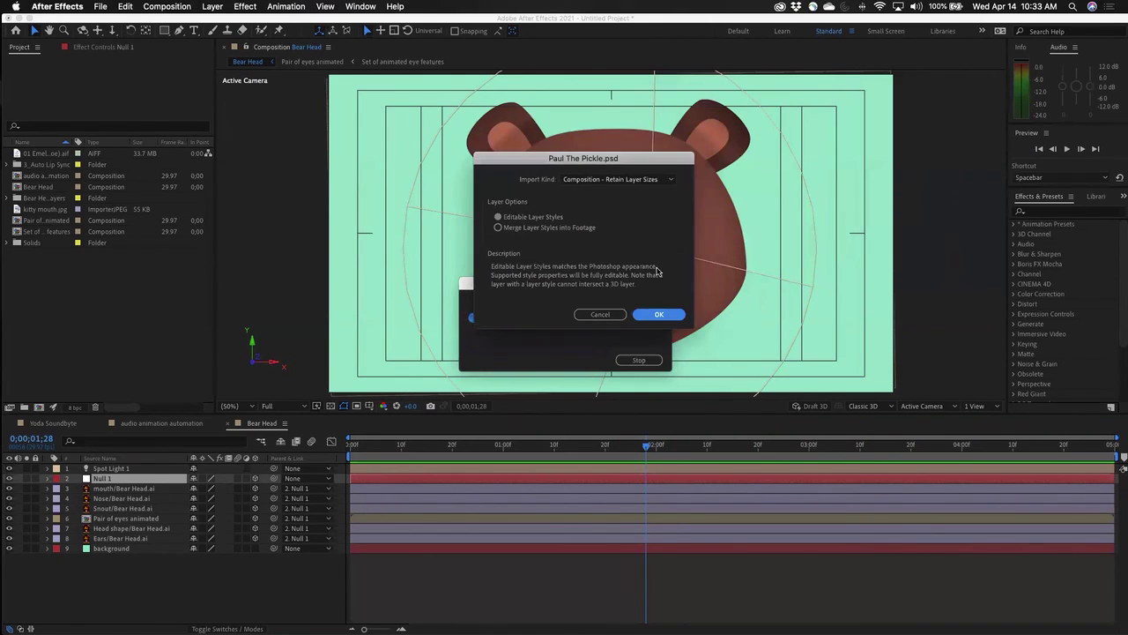
pyautogui.click(661, 315)
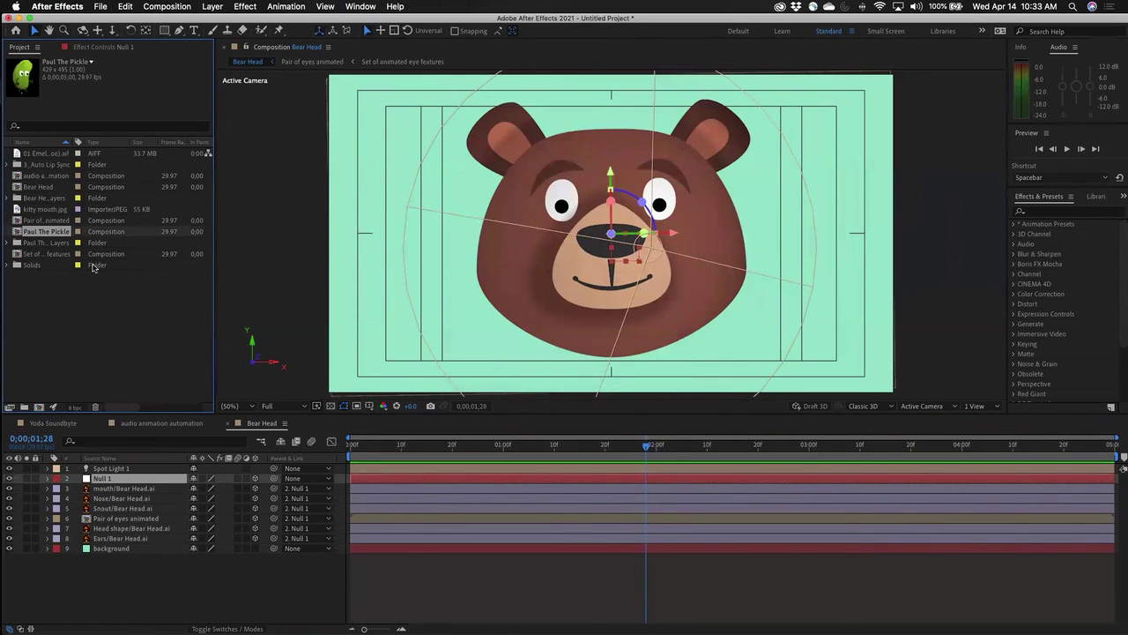